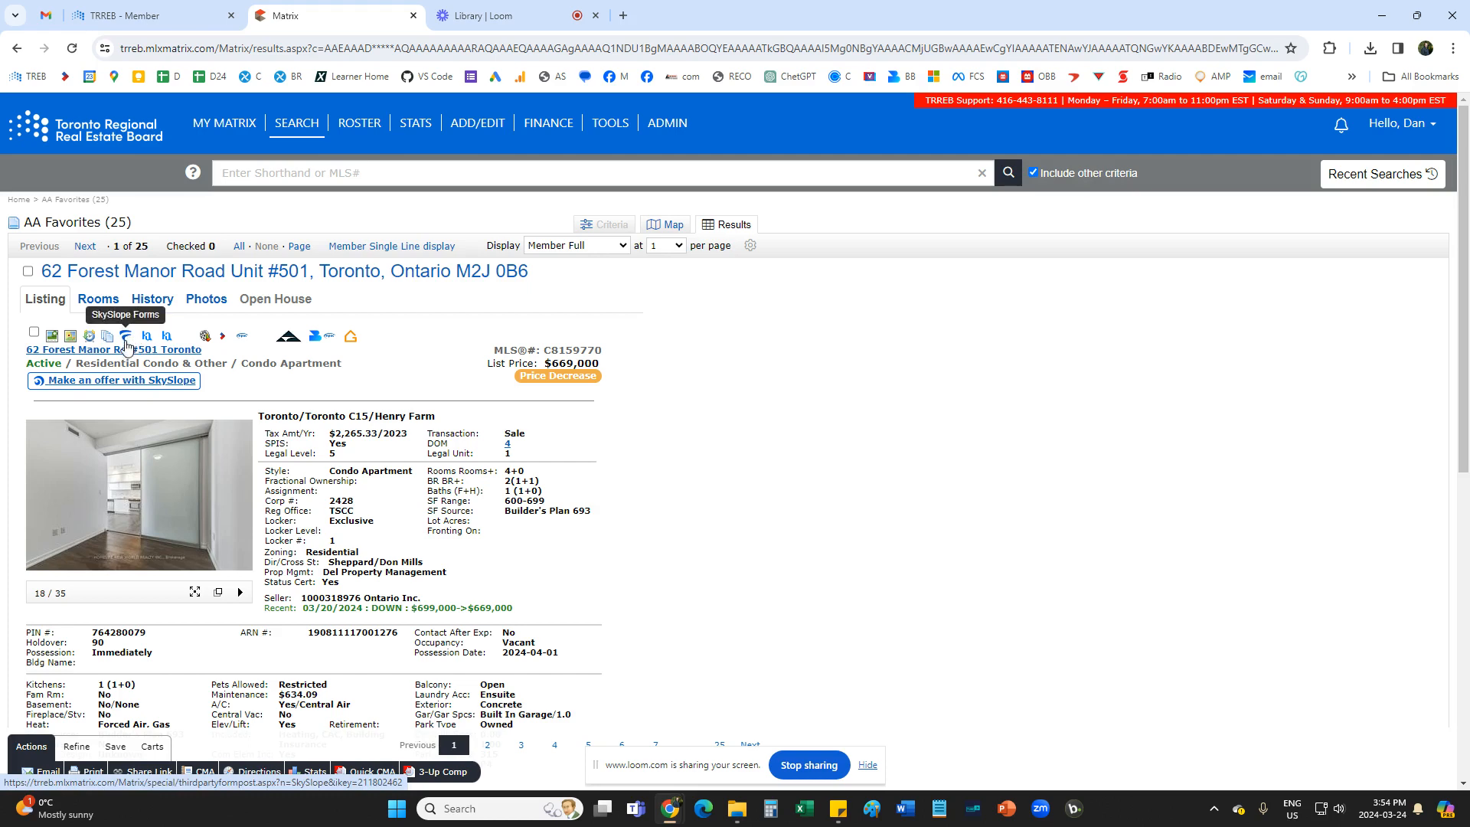
Start a new SkySlope Forms buyer file from the open MLS listing.
{"action": "left_click", "coordinate": [128, 337]}
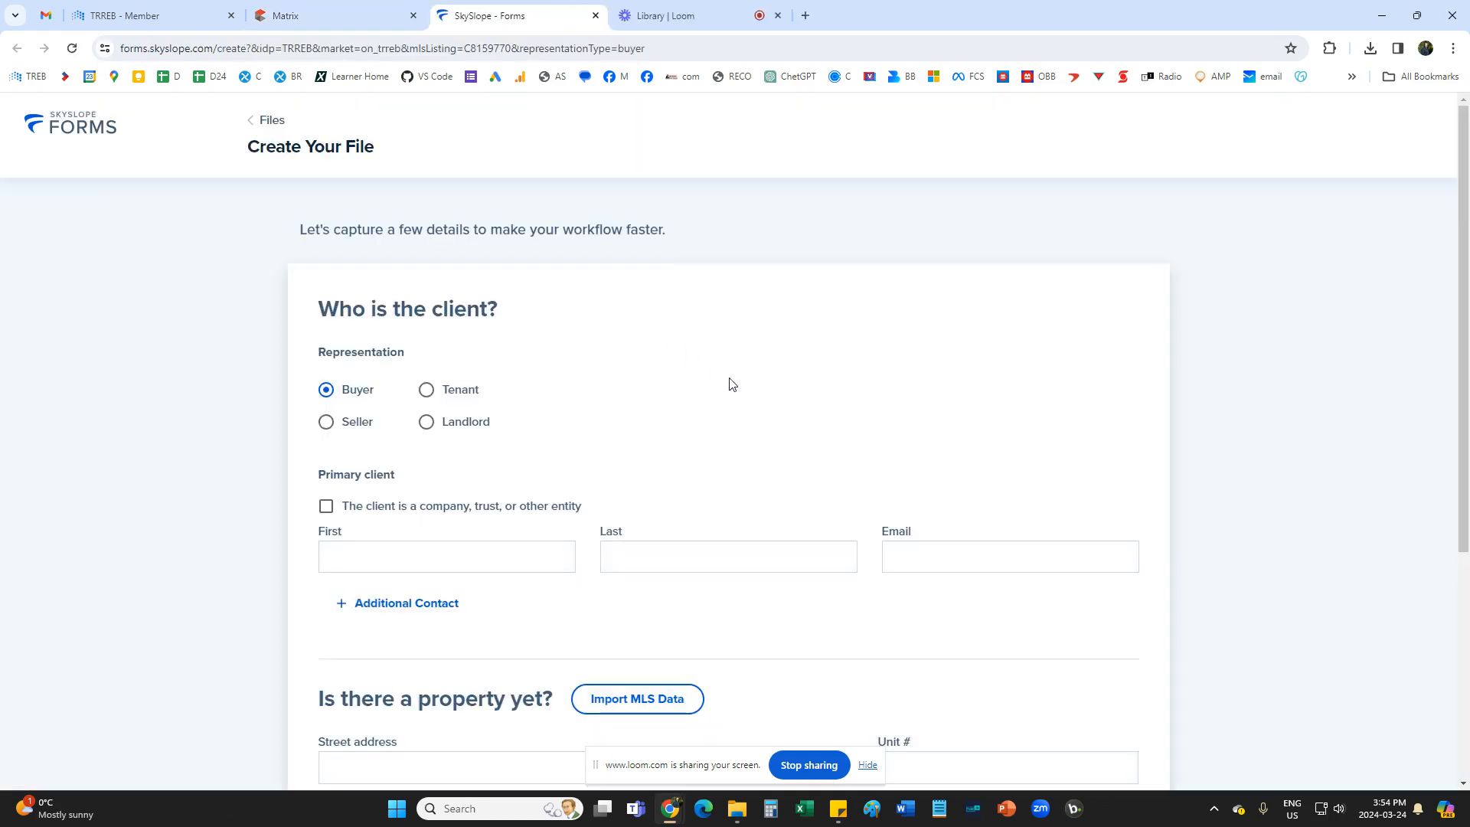
{"action": "scroll", "coordinate": [725, 392], "scroll_direction": "down", "scroll_amount": 3}
{"action": "scroll", "coordinate": [726, 395], "scroll_direction": "down", "scroll_amount": 1}
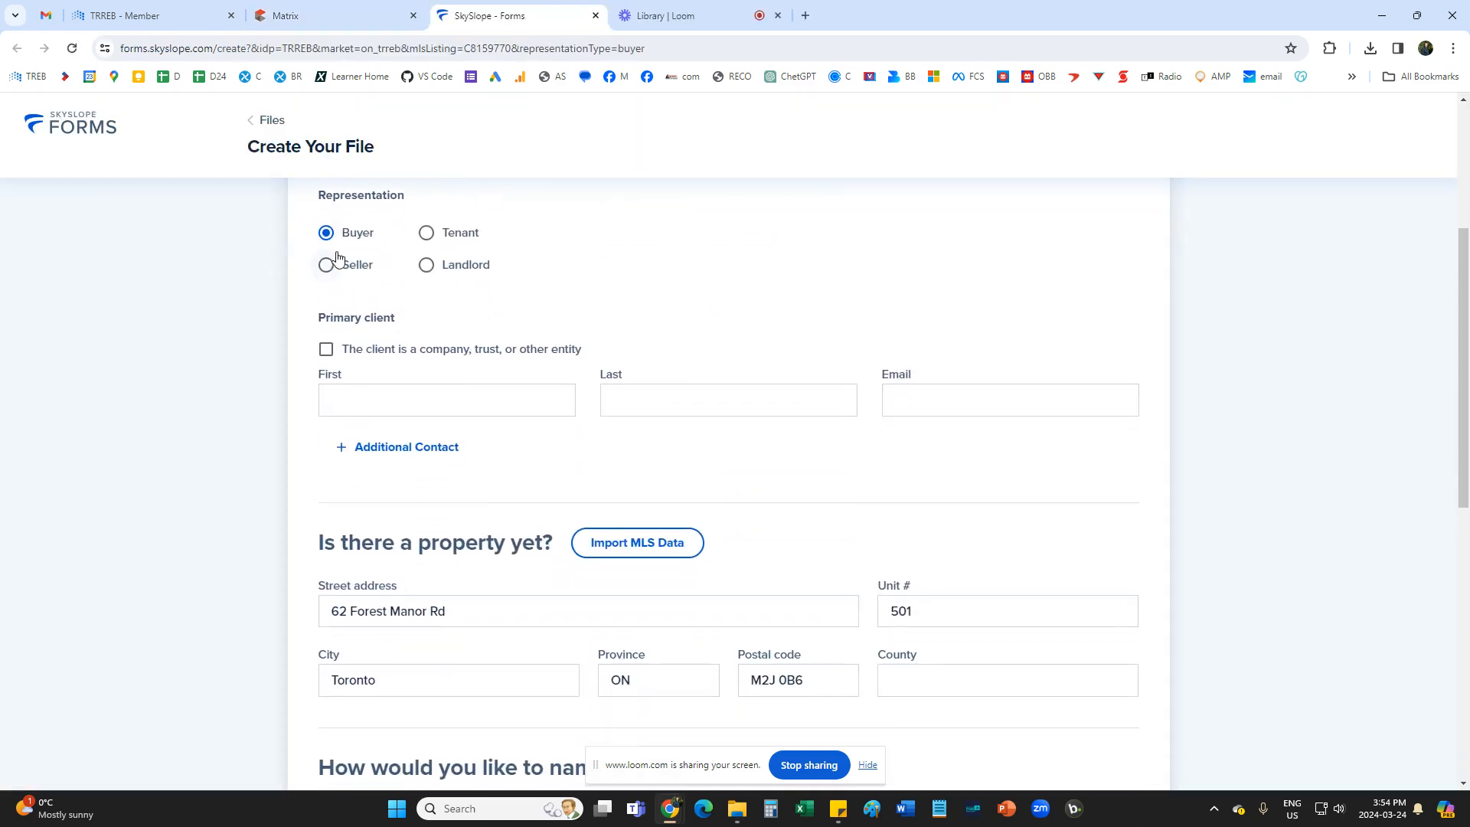
{"action": "scroll", "coordinate": [650, 360], "scroll_direction": "down", "scroll_amount": 1}
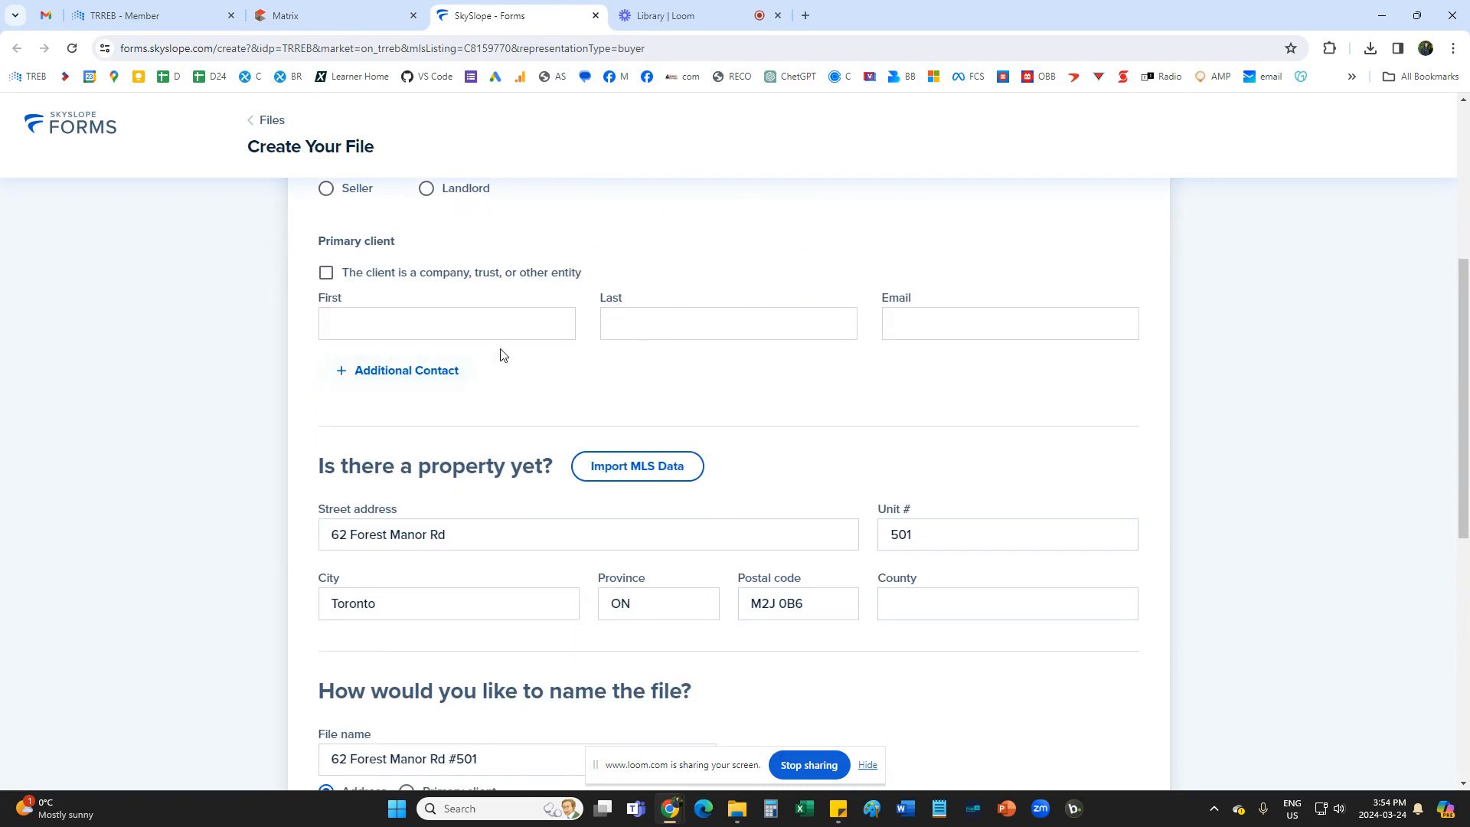
Copy the client's name from the sticky note into the primary client details, splitting it into first and last name.
{"action": "left_click", "coordinate": [839, 808]}
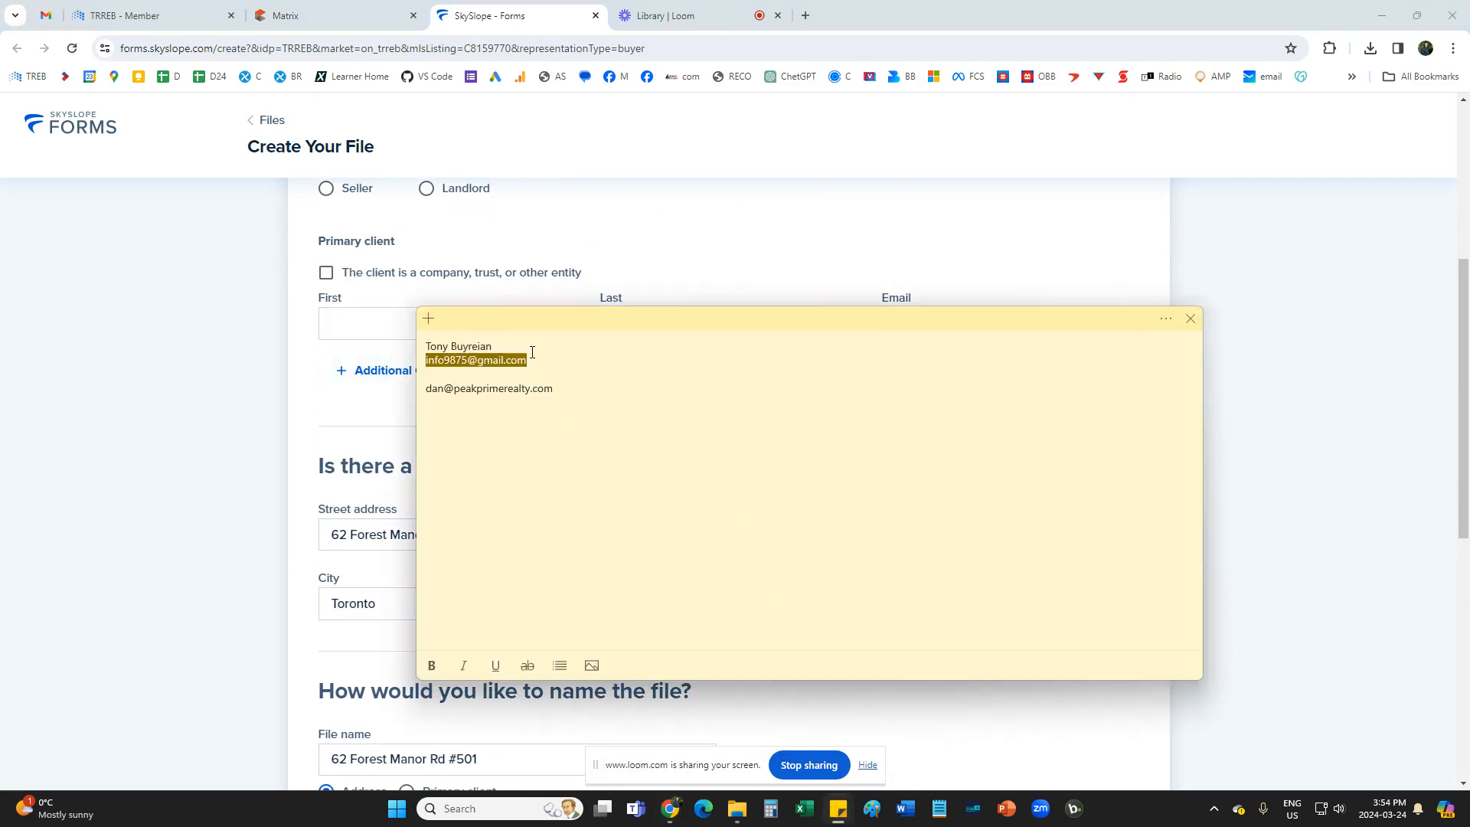
{"action": "left_click_drag", "start_coordinate": [498, 346], "coordinate": [371, 327]}
{"action": "left_click", "coordinate": [327, 338]}
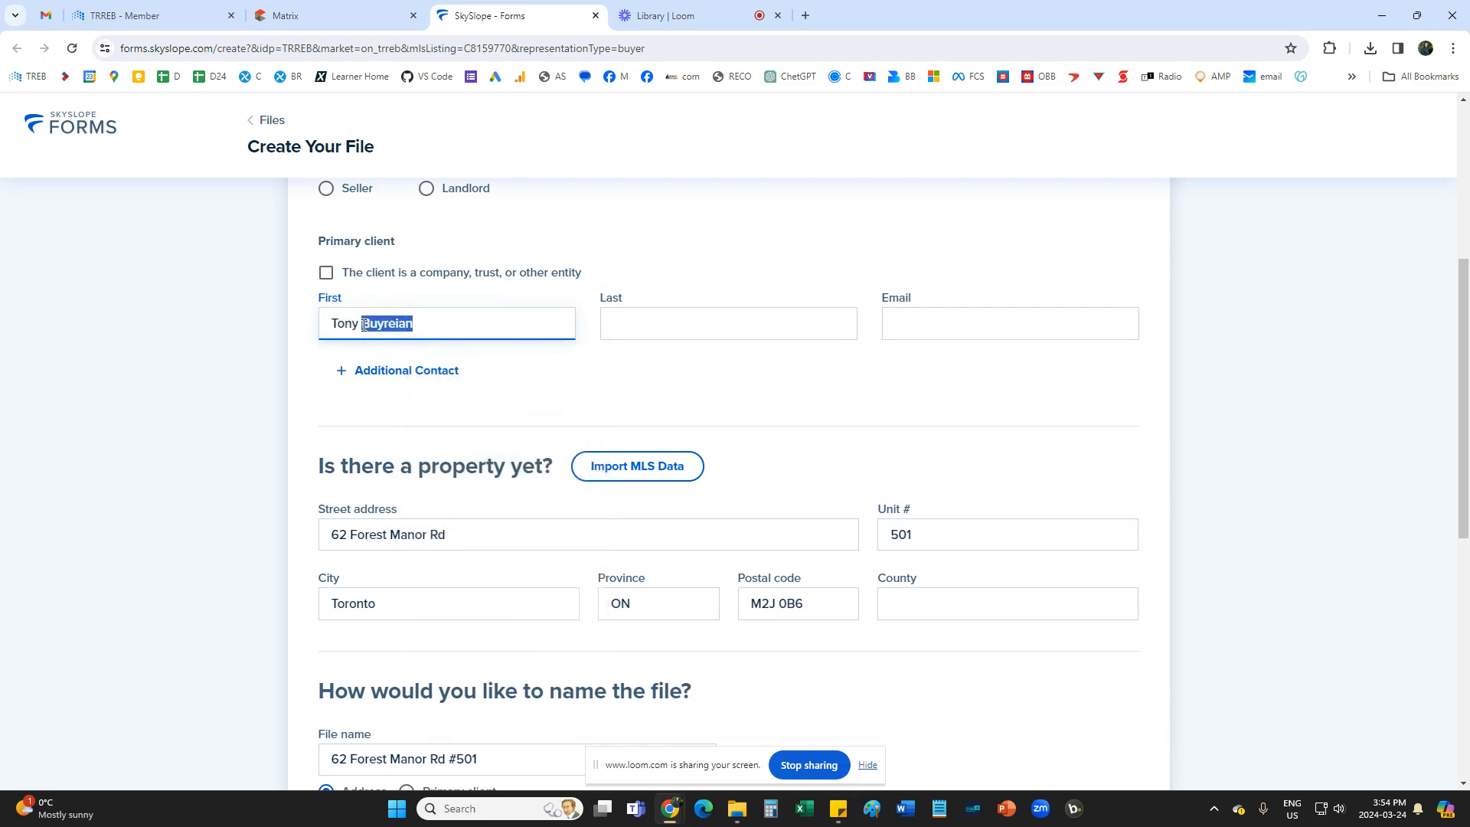
{"action": "key", "text": "ctrl+x"}
{"action": "left_click", "coordinate": [630, 330]}
{"action": "key", "text": "ctrl+v"}
{"action": "left_click", "coordinate": [613, 379]}
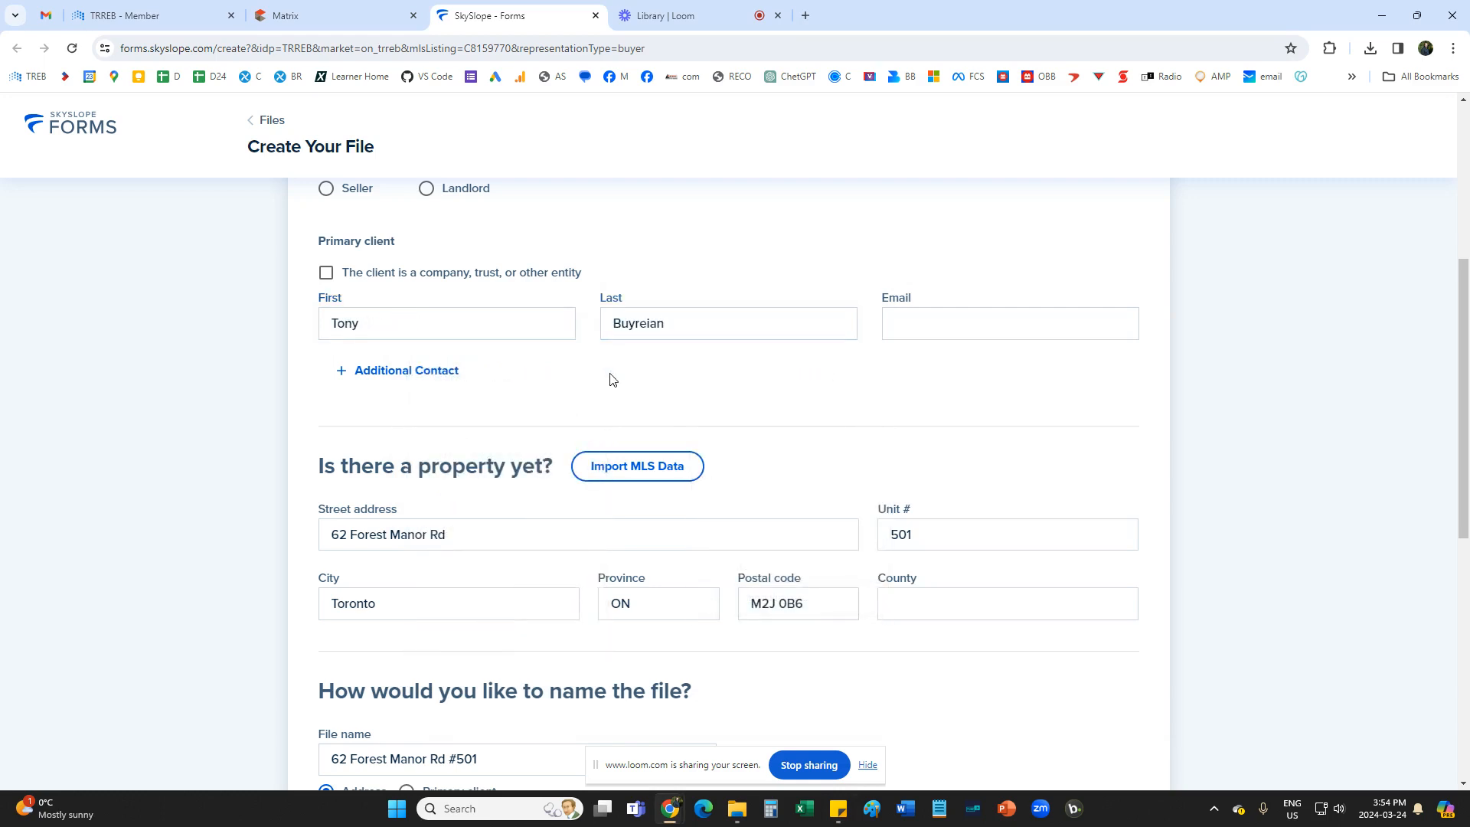
Copy the client's e-mail from the sticky note into the primary client's Email.
{"action": "left_click", "coordinate": [836, 813]}
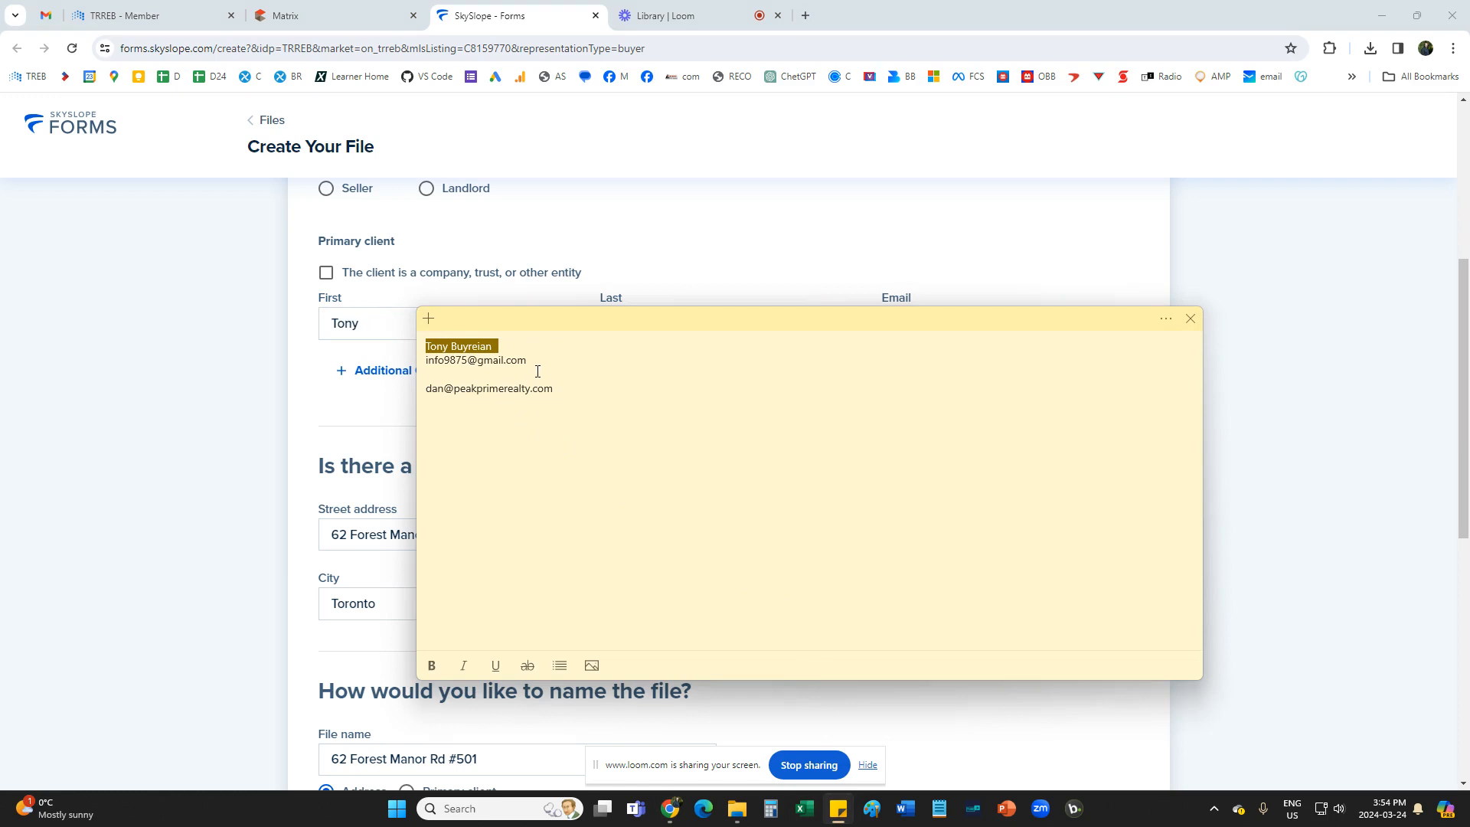
{"action": "left_click_drag", "start_coordinate": [538, 371], "coordinate": [419, 359]}
{"action": "left_click", "coordinate": [304, 423]}
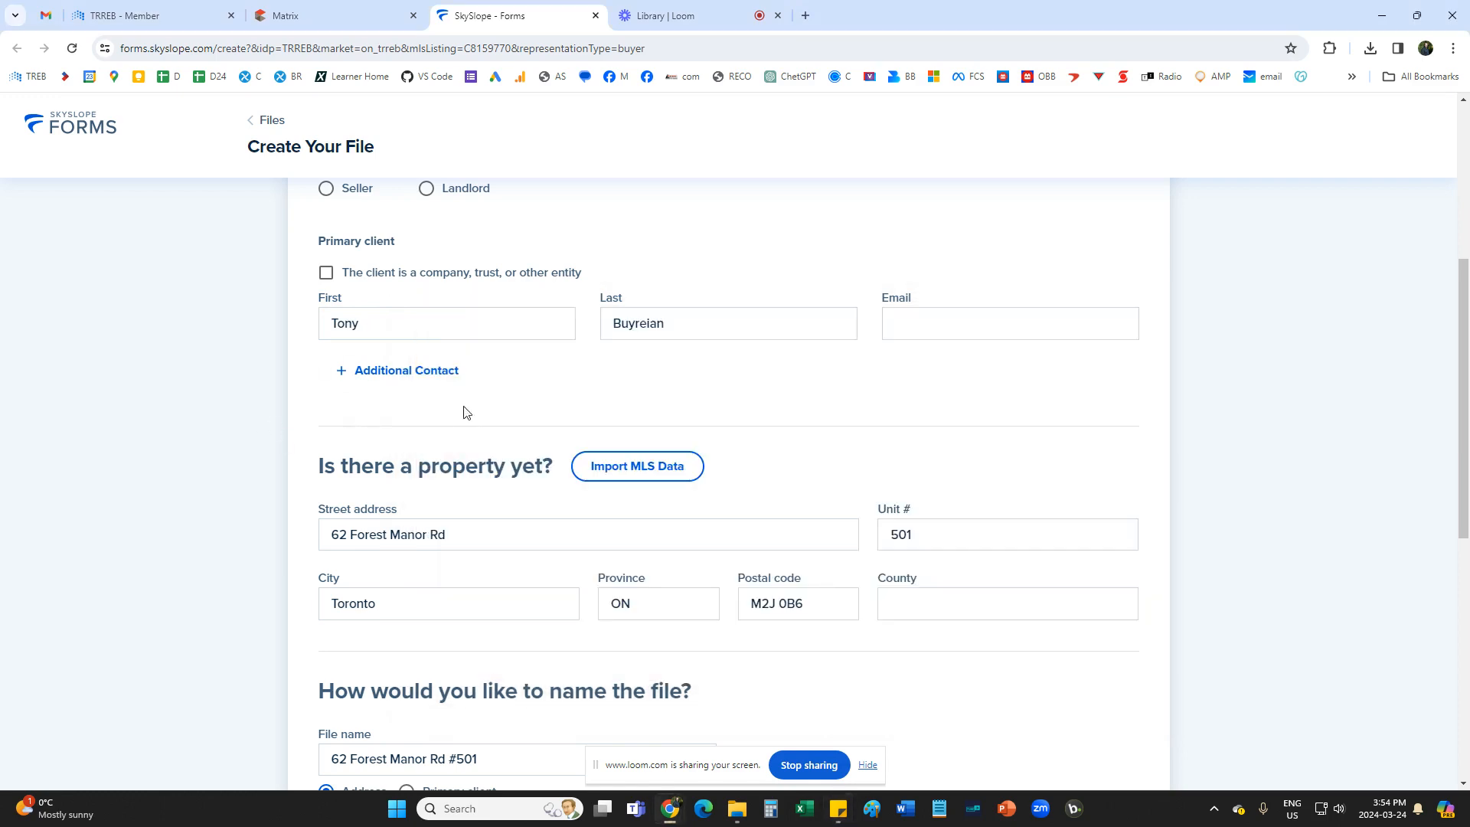
{"action": "left_click", "coordinate": [940, 331]}
{"action": "key", "text": "ctrl+v"}
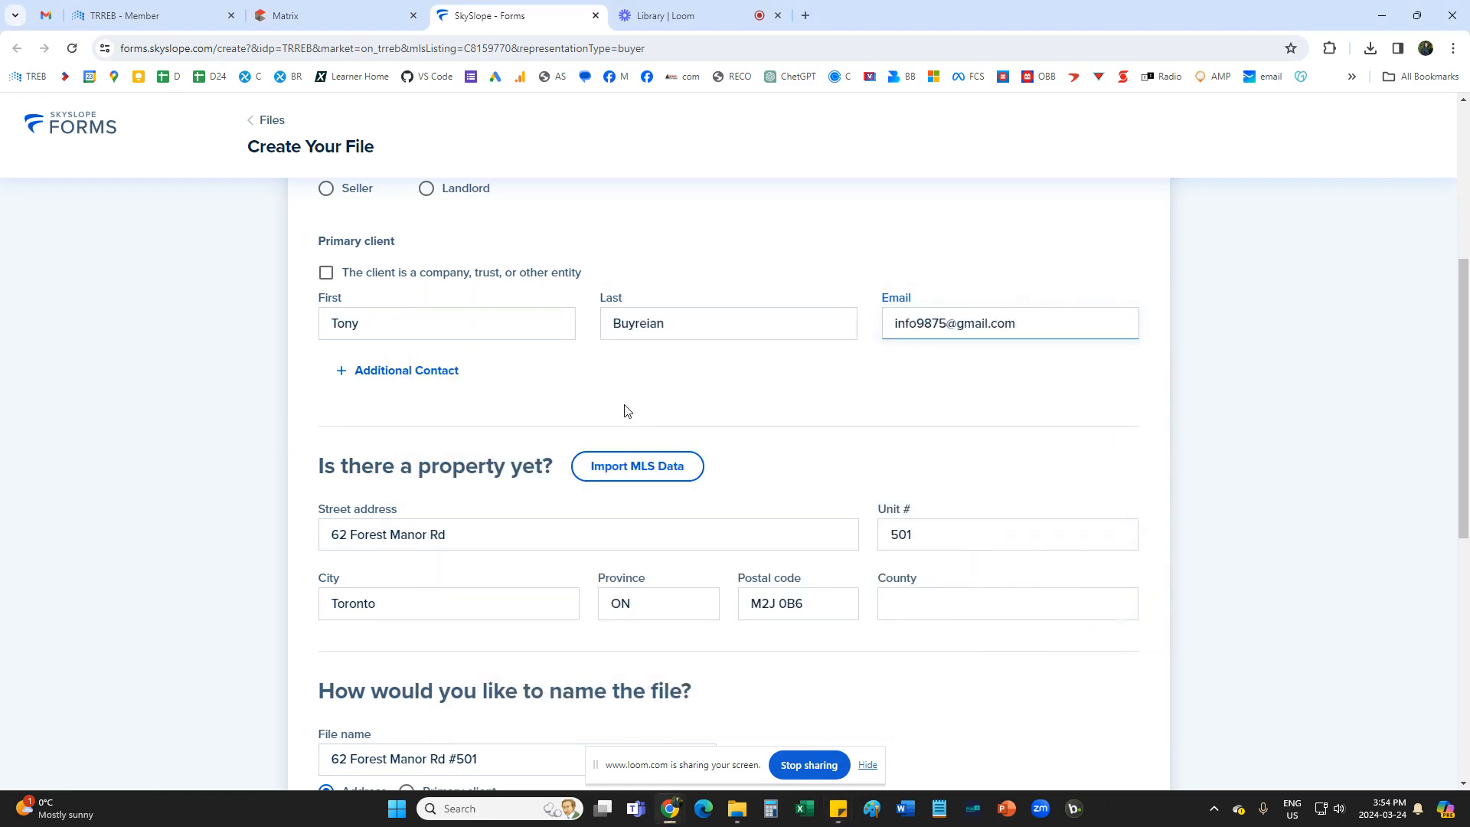
Choose the Condo Buyer - PPR brokerage template and create the file.
{"action": "scroll", "coordinate": [641, 398], "scroll_direction": "down", "scroll_amount": 4}
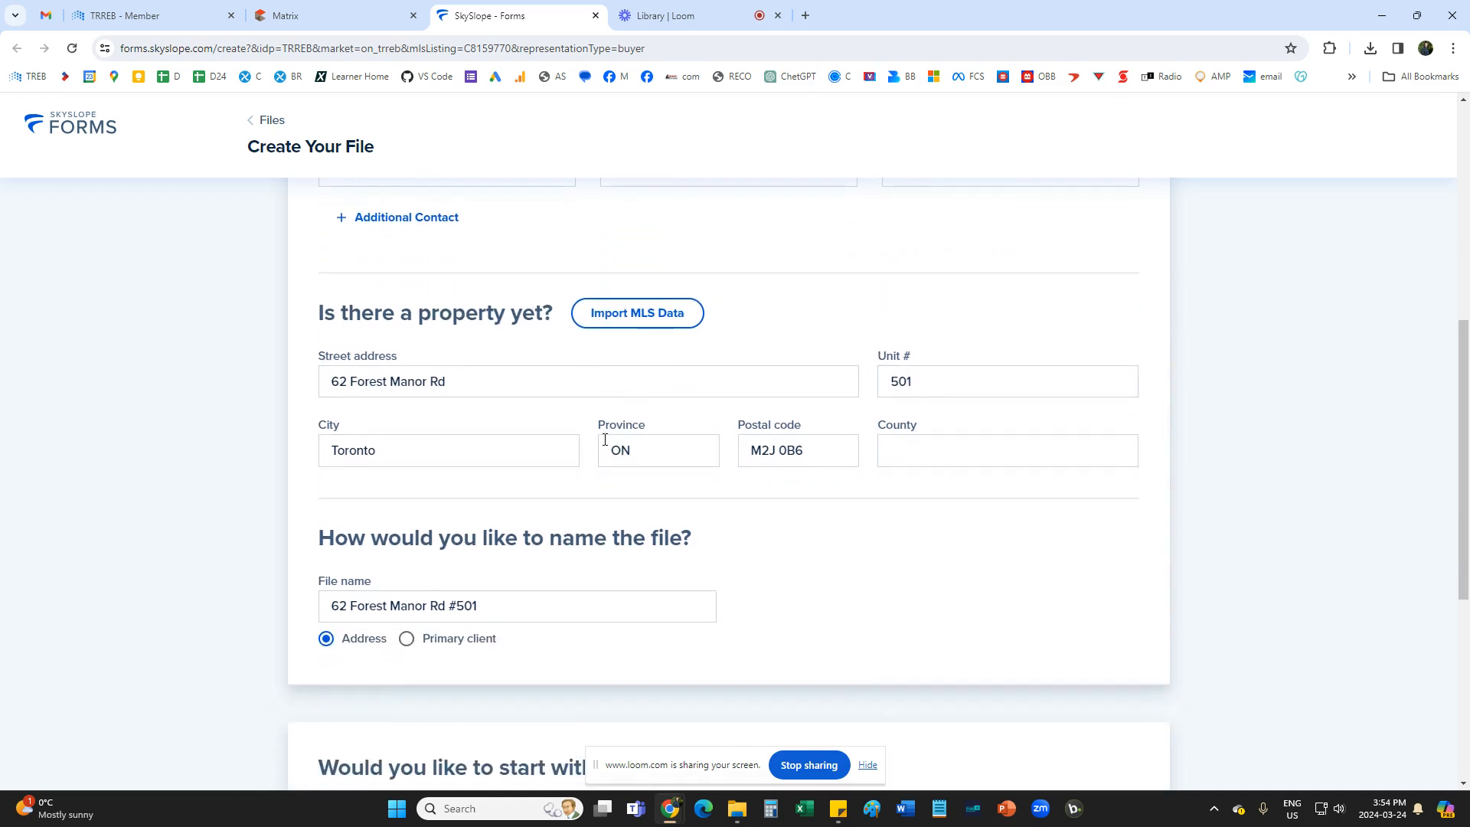
{"action": "scroll", "coordinate": [667, 543], "scroll_direction": "down", "scroll_amount": 4}
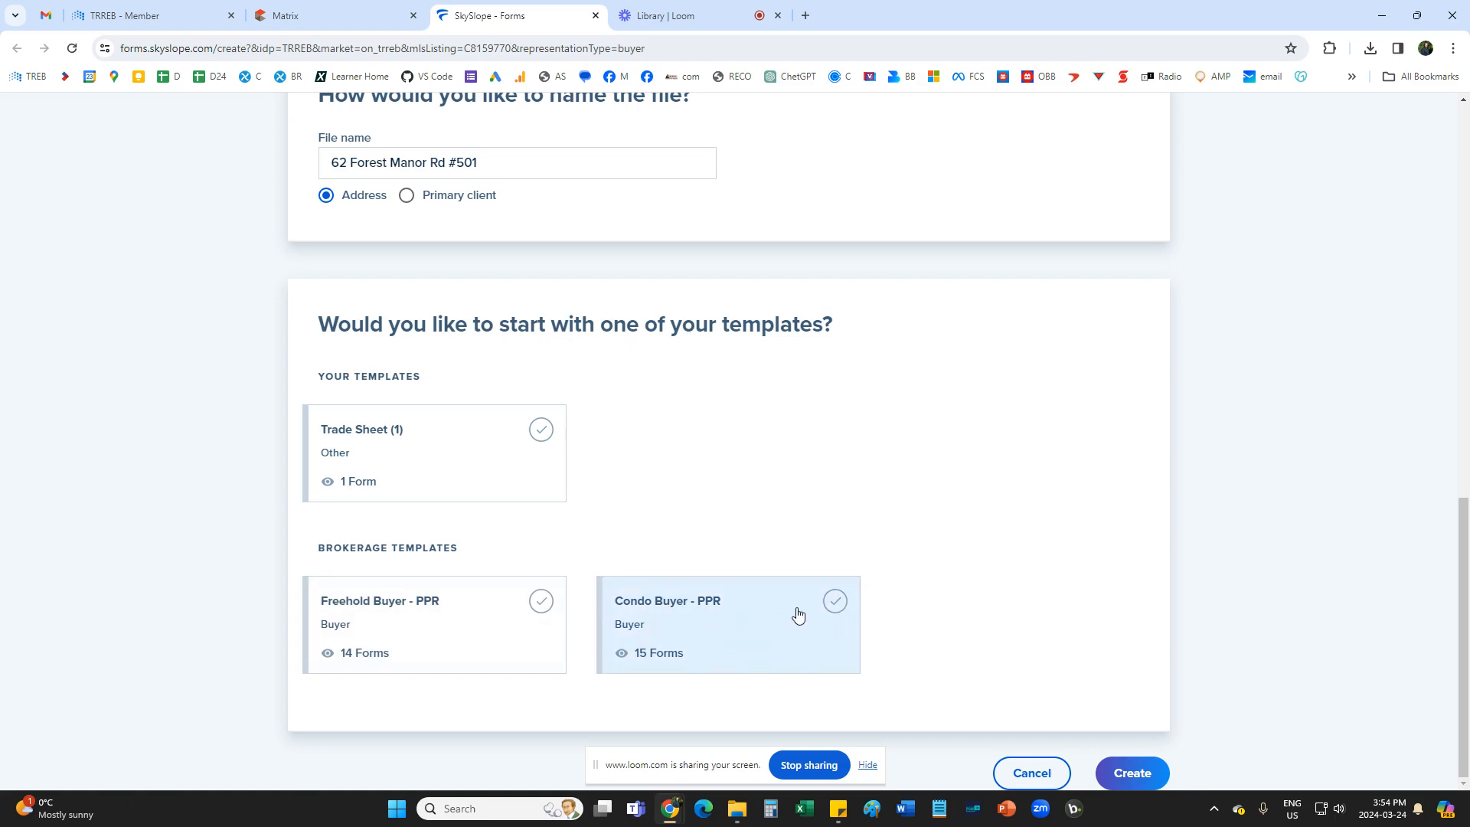
{"action": "left_click", "coordinate": [722, 644]}
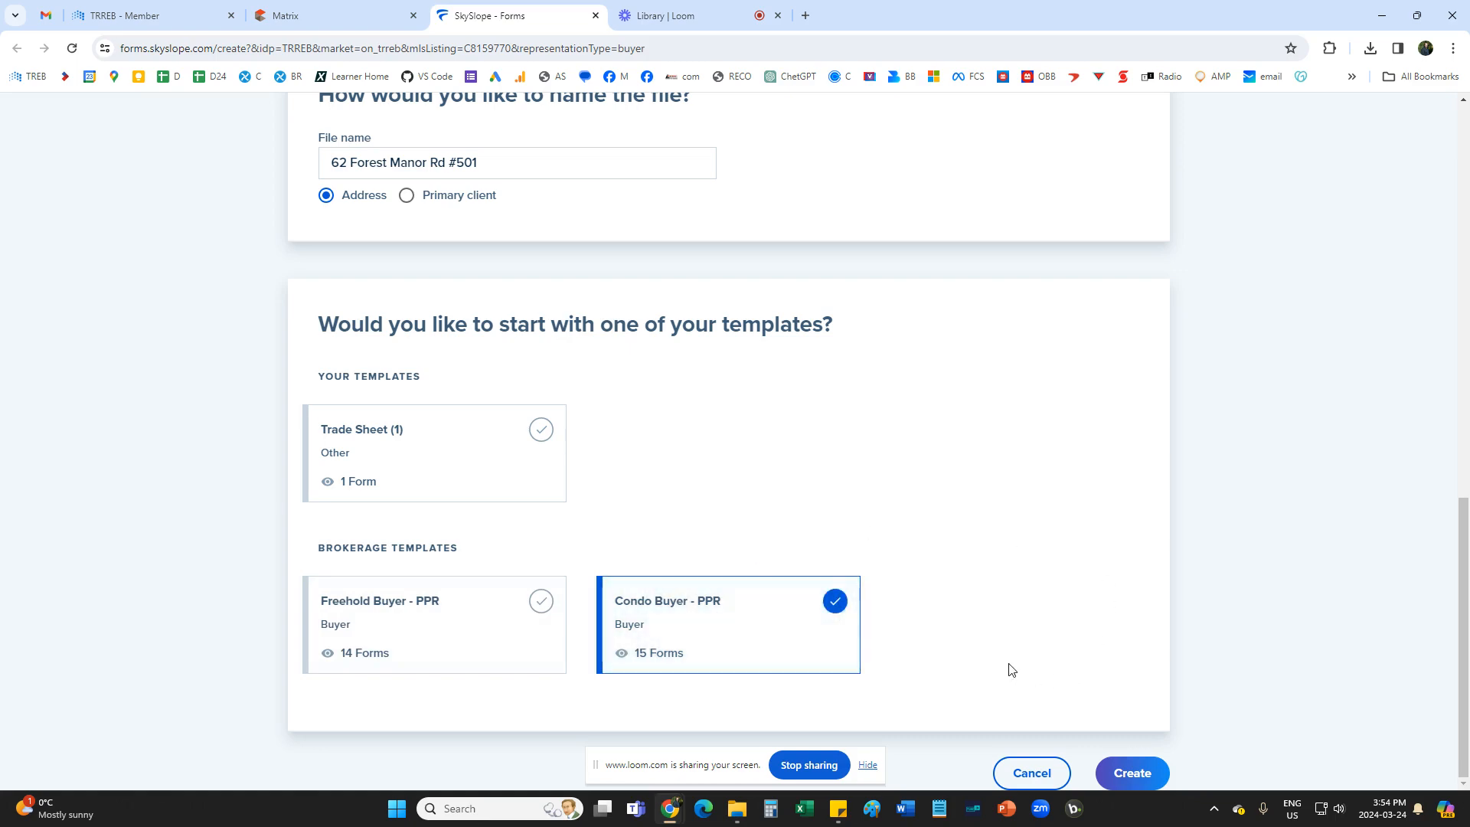
{"action": "scroll", "coordinate": [1010, 670], "scroll_direction": "up", "scroll_amount": 4}
{"action": "scroll", "coordinate": [1010, 670], "scroll_direction": "down", "scroll_amount": 4}
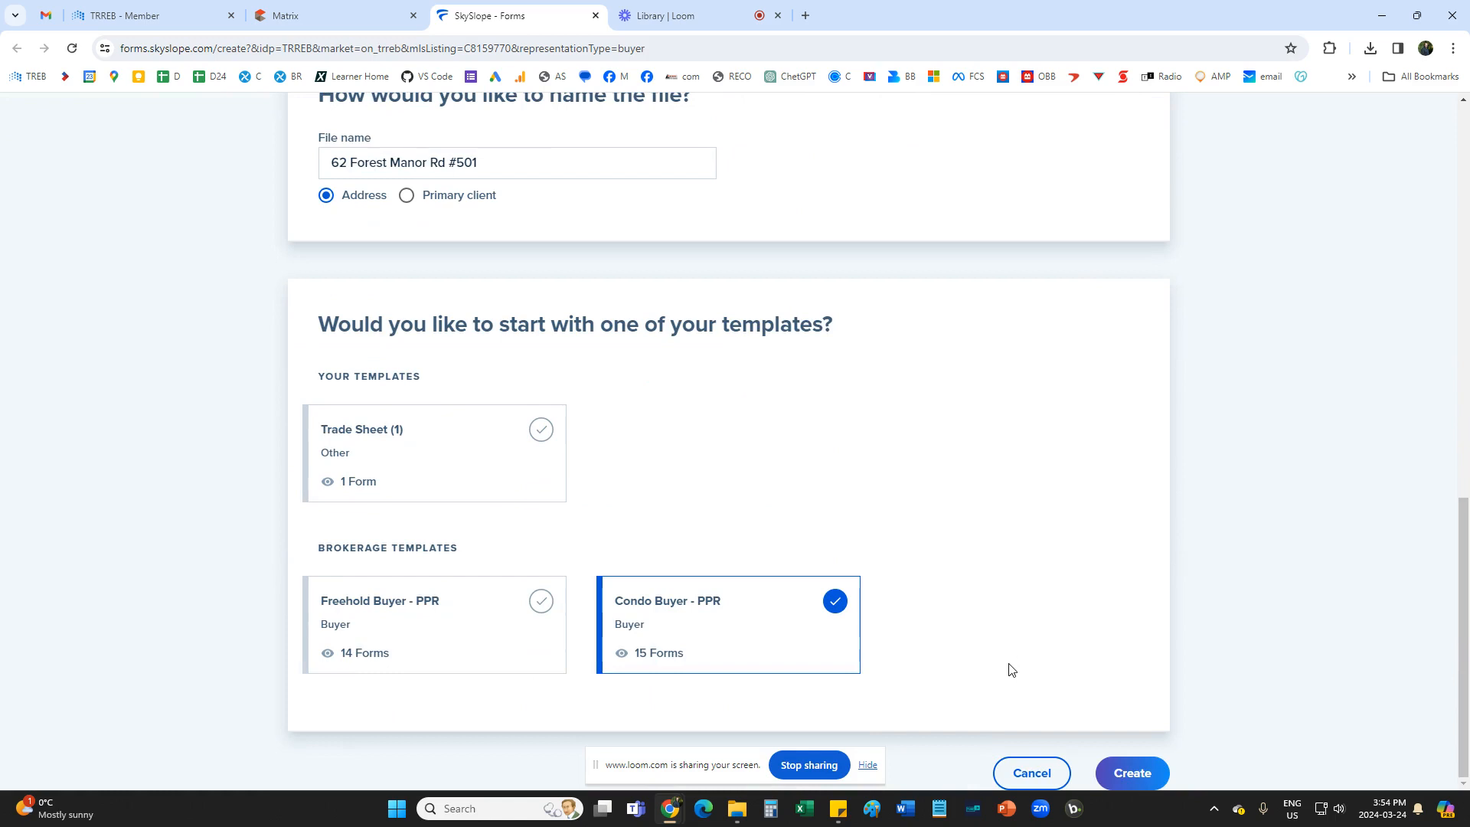
{"action": "left_click", "coordinate": [1137, 772]}
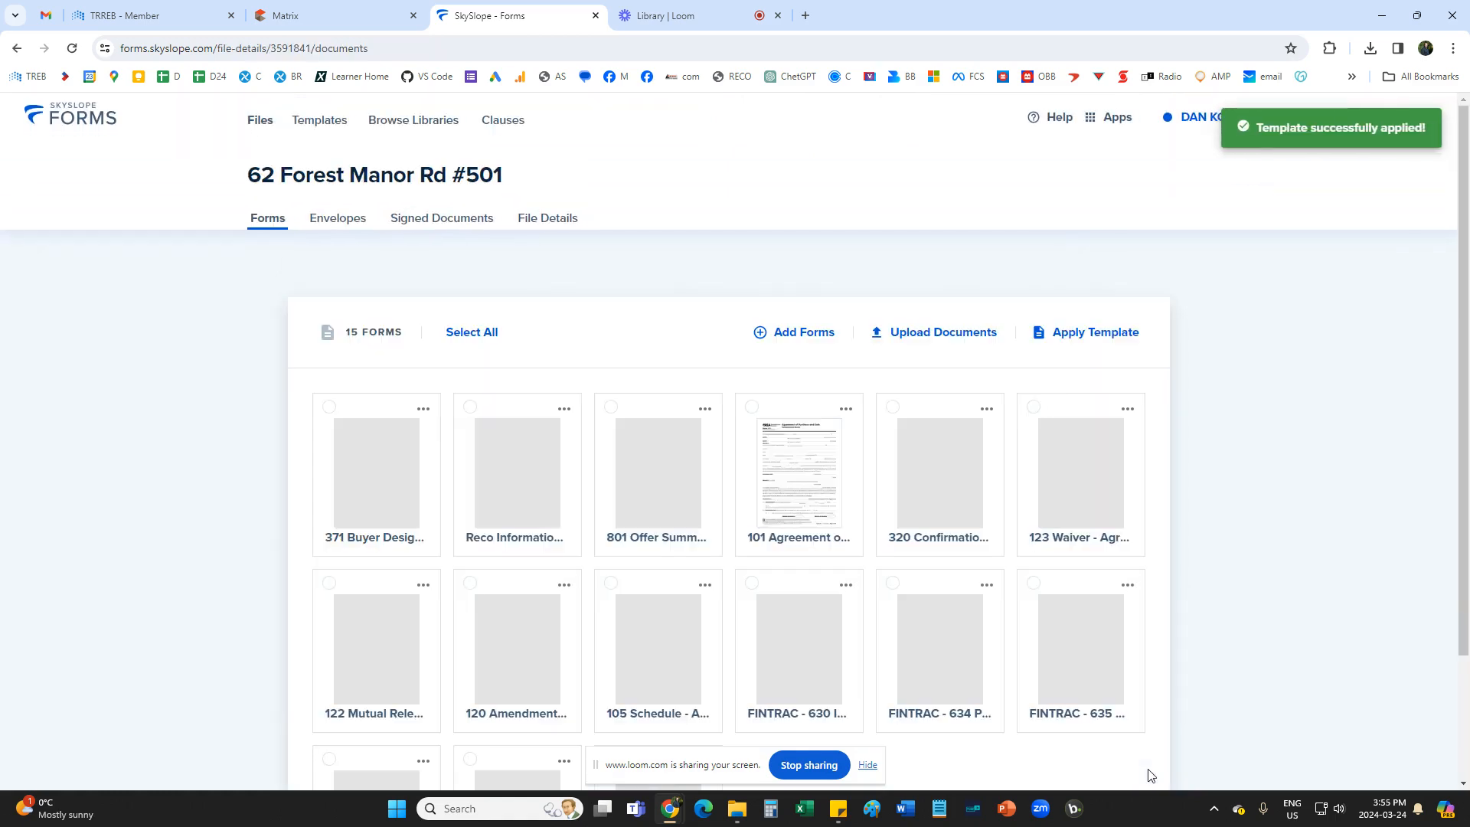
Select the 801 Offer Summary, 101 Agreement and 320 Confirmation forms in the new file.
{"action": "scroll", "coordinate": [889, 620], "scroll_direction": "down", "scroll_amount": 2}
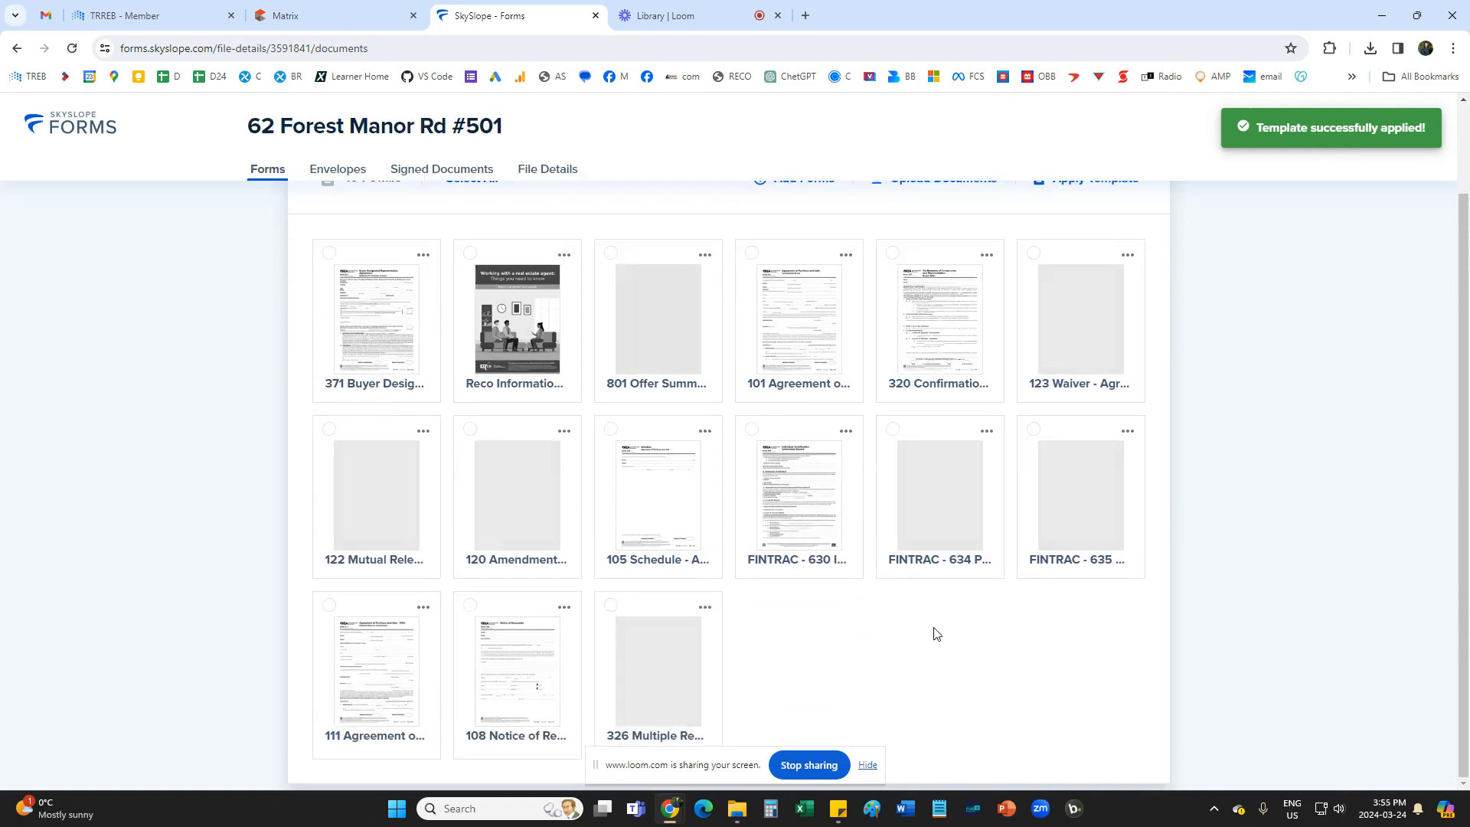
{"action": "scroll", "coordinate": [936, 634], "scroll_direction": "up", "scroll_amount": 1}
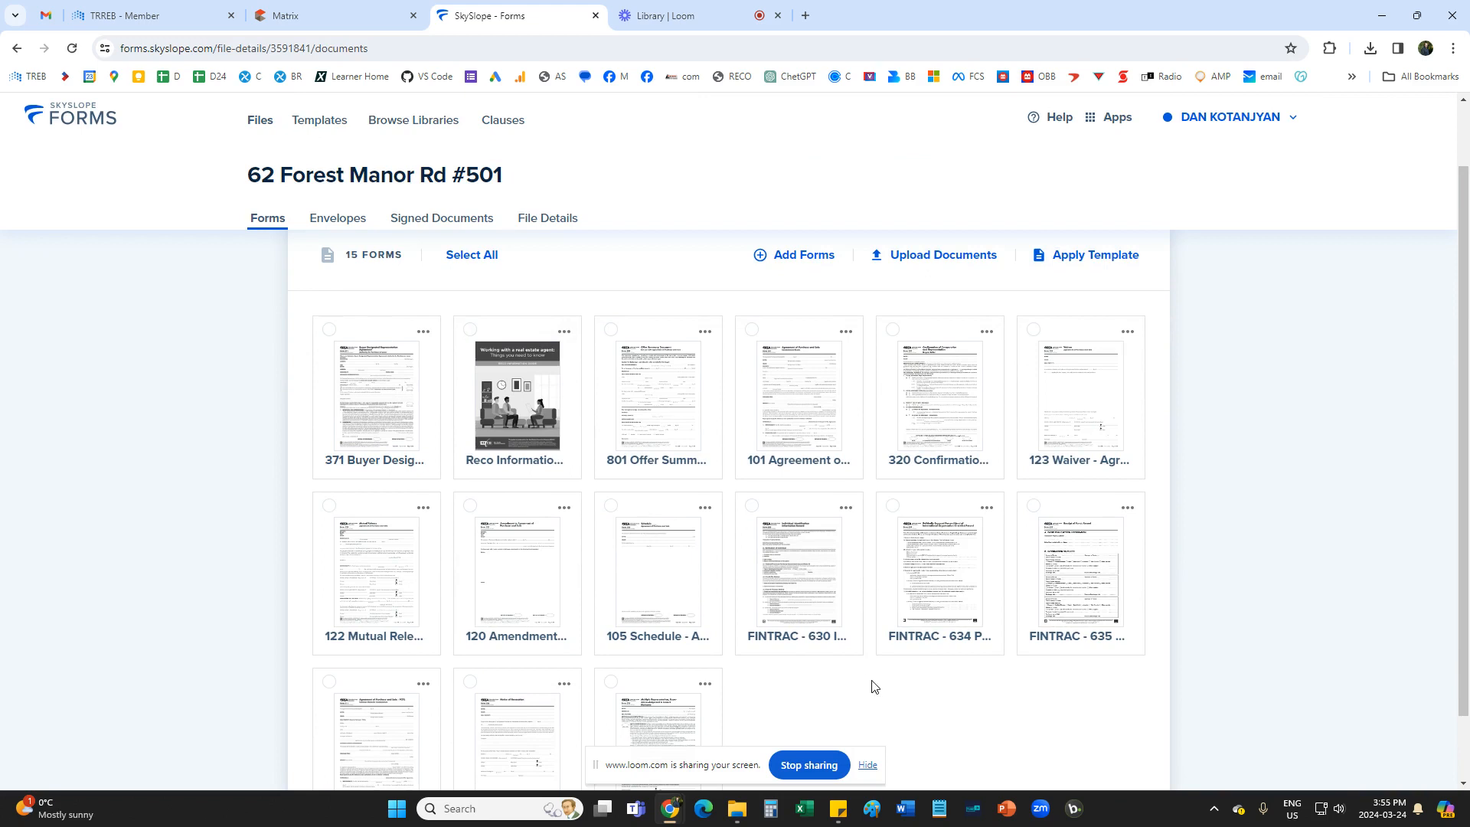
{"action": "scroll", "coordinate": [874, 686], "scroll_direction": "down", "scroll_amount": 1}
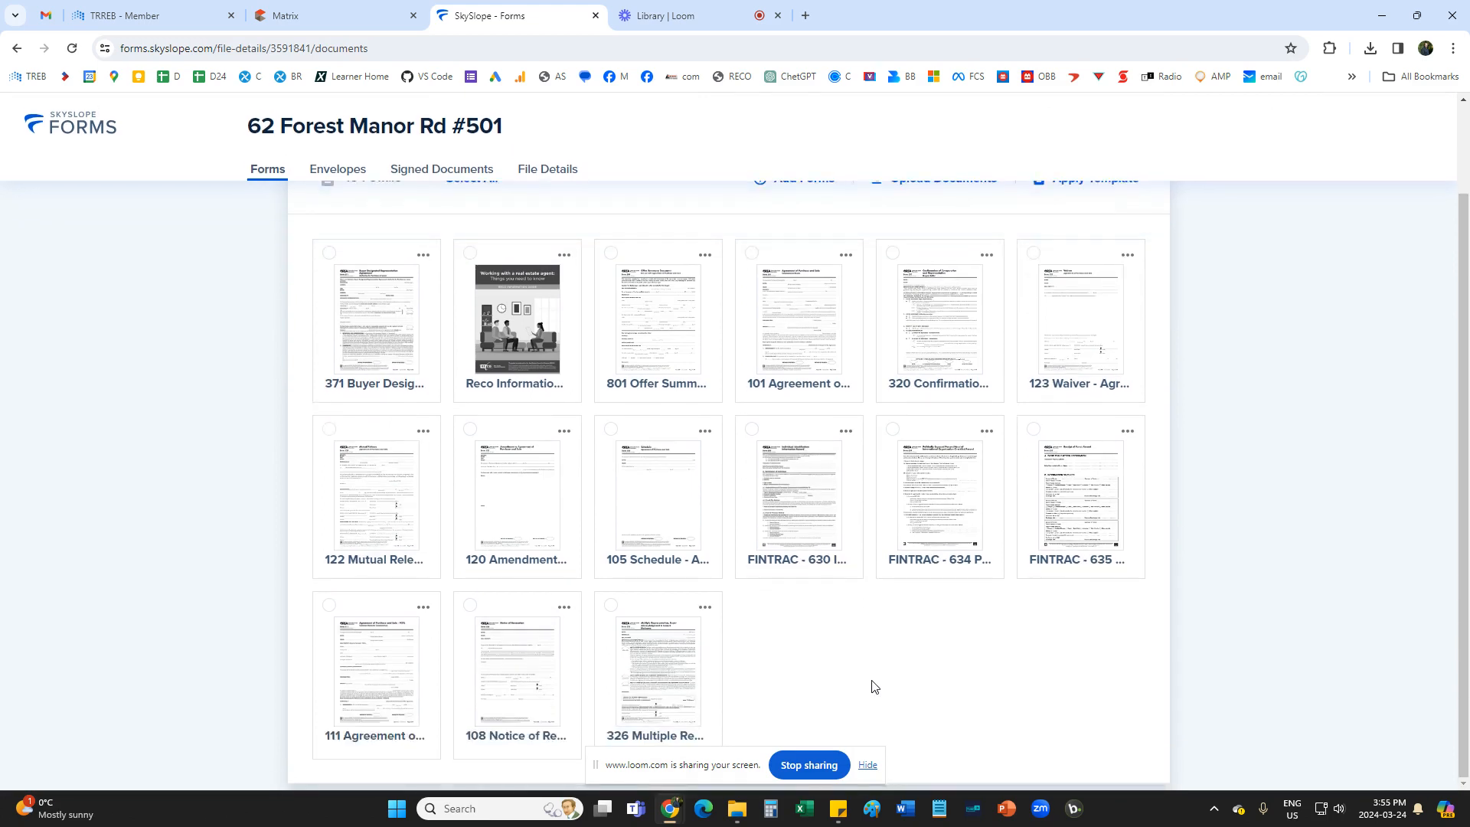
{"action": "scroll", "coordinate": [872, 686], "scroll_direction": "up", "scroll_amount": 1}
{"action": "scroll", "coordinate": [872, 686], "scroll_direction": "down", "scroll_amount": 1}
{"action": "left_click", "coordinate": [611, 253]}
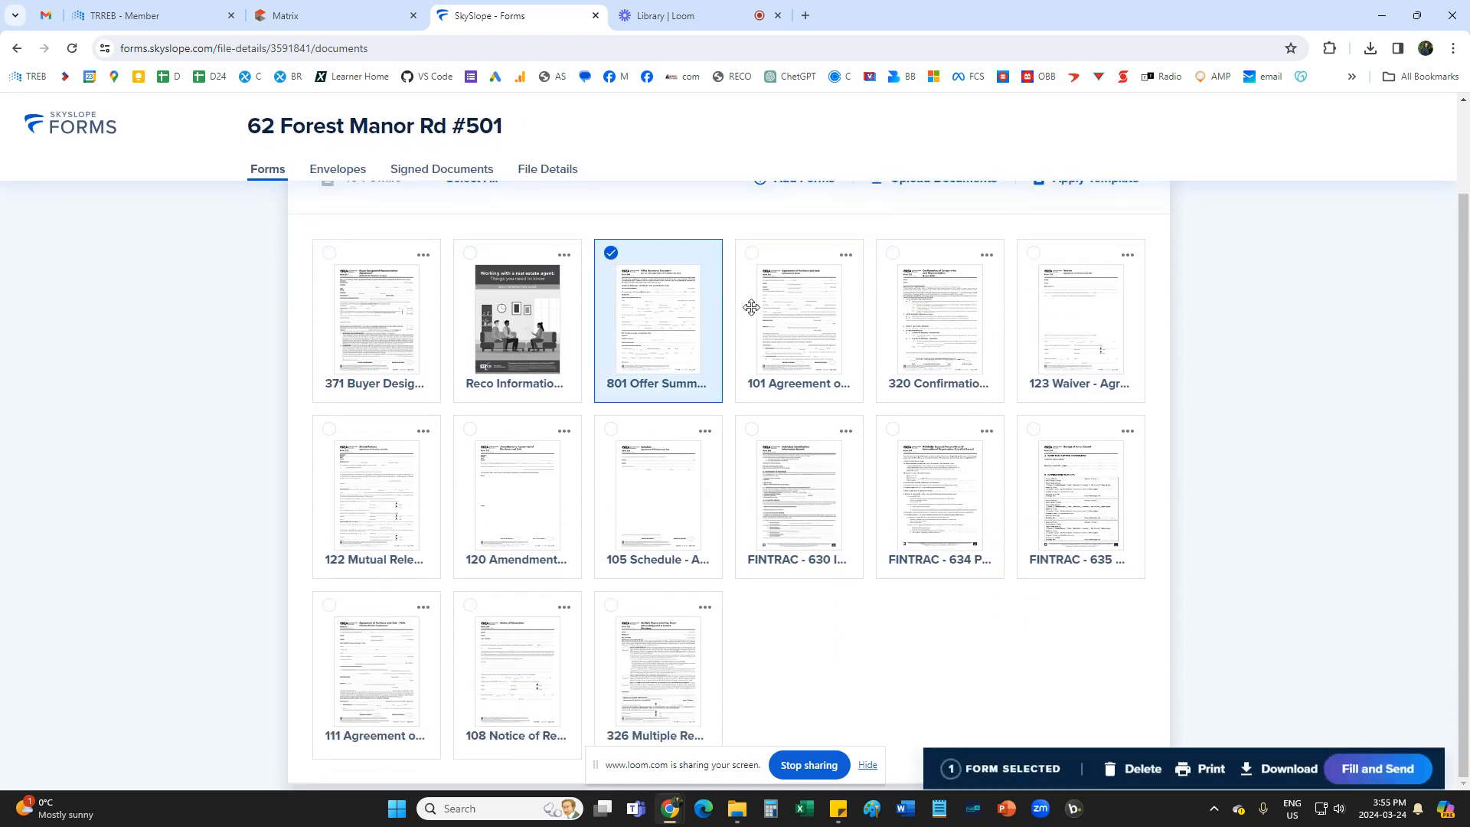
{"action": "left_click", "coordinate": [752, 260]}
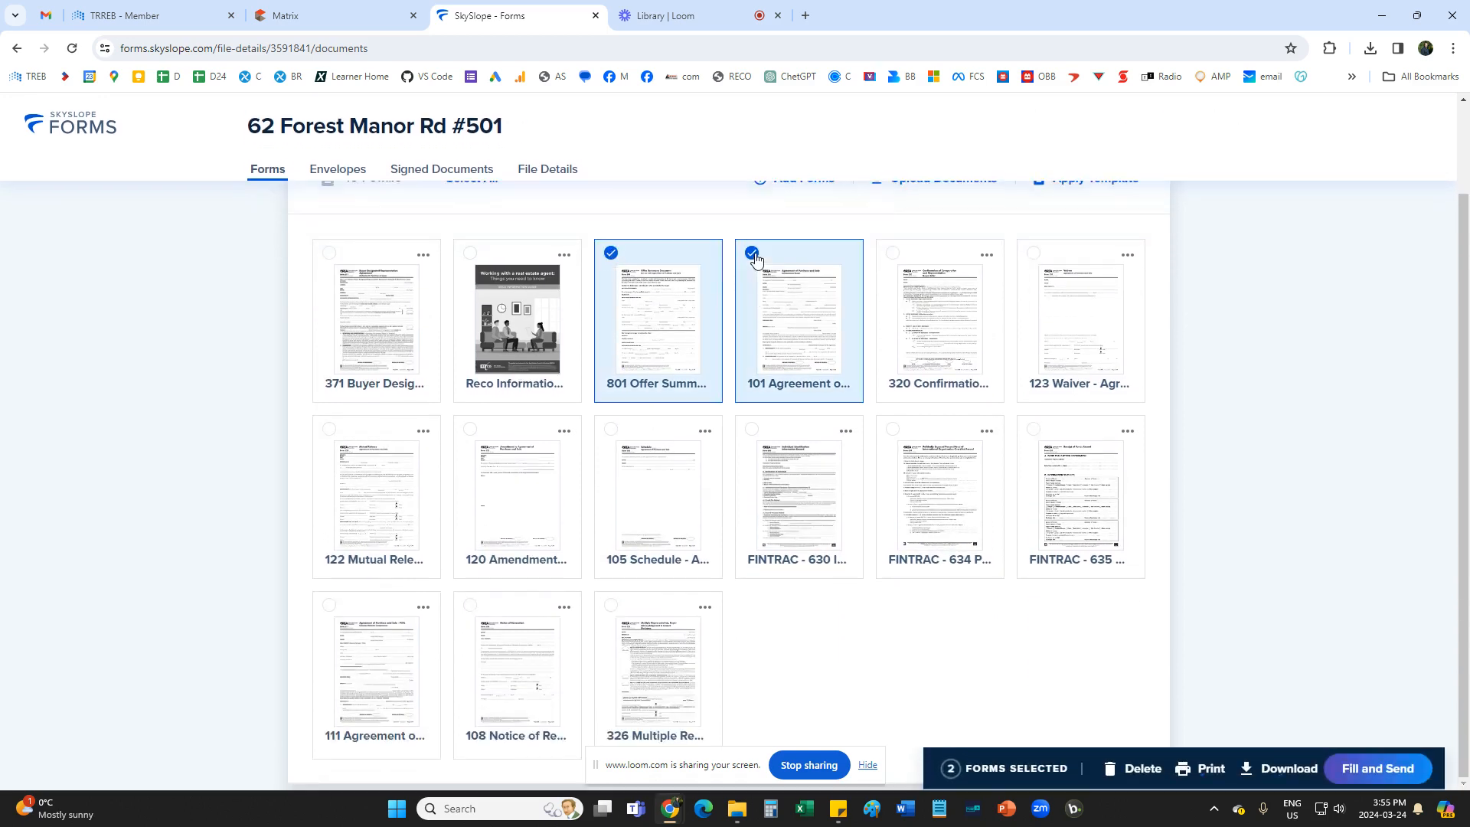
{"action": "left_click", "coordinate": [893, 256]}
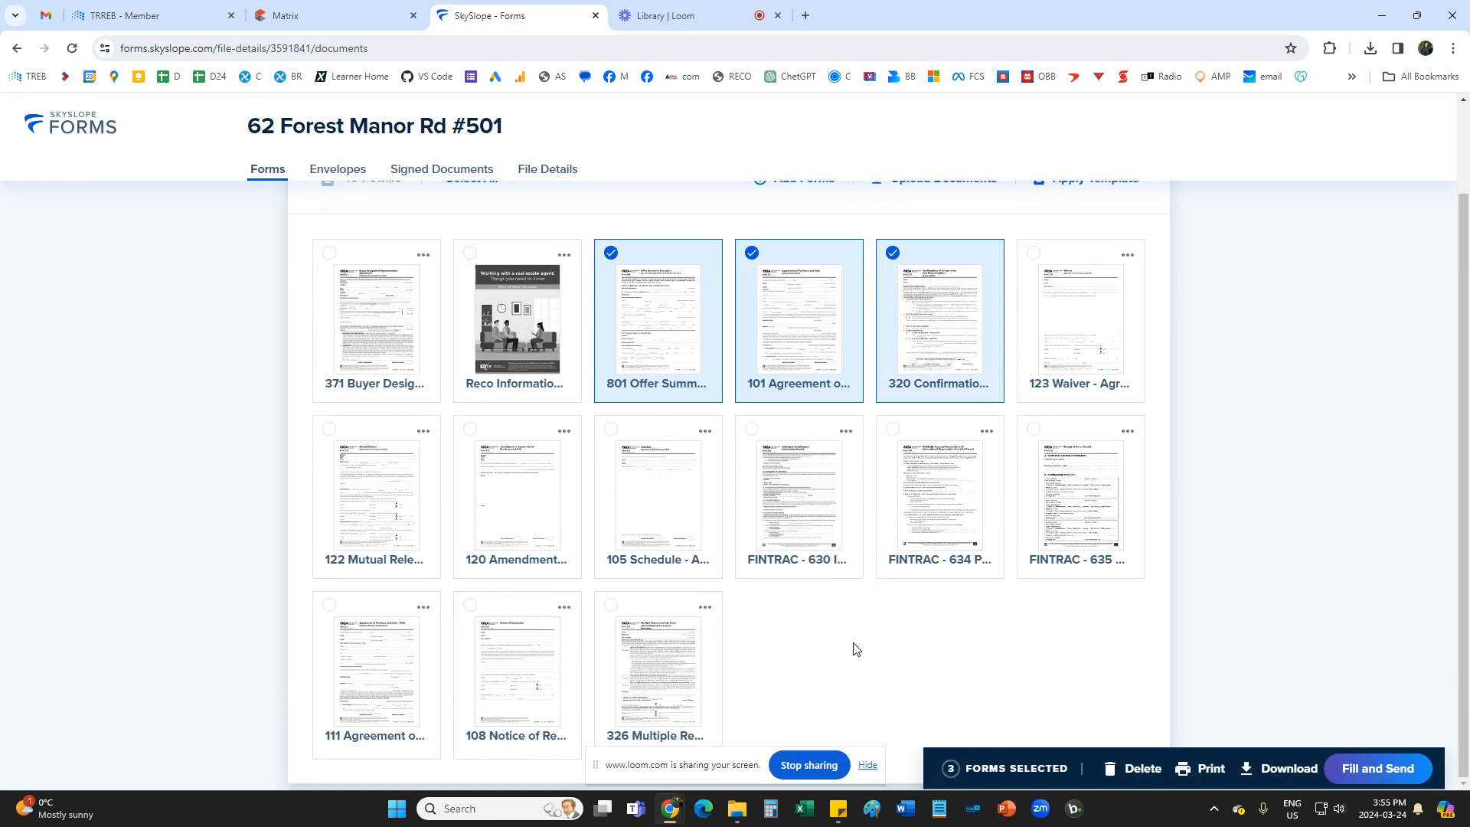
Open the second PDF among the listing's documents in Matrix, the Form 105 Schedule B, and save it as 114953740 in the Desktop folder.
{"action": "left_click", "coordinate": [314, 10]}
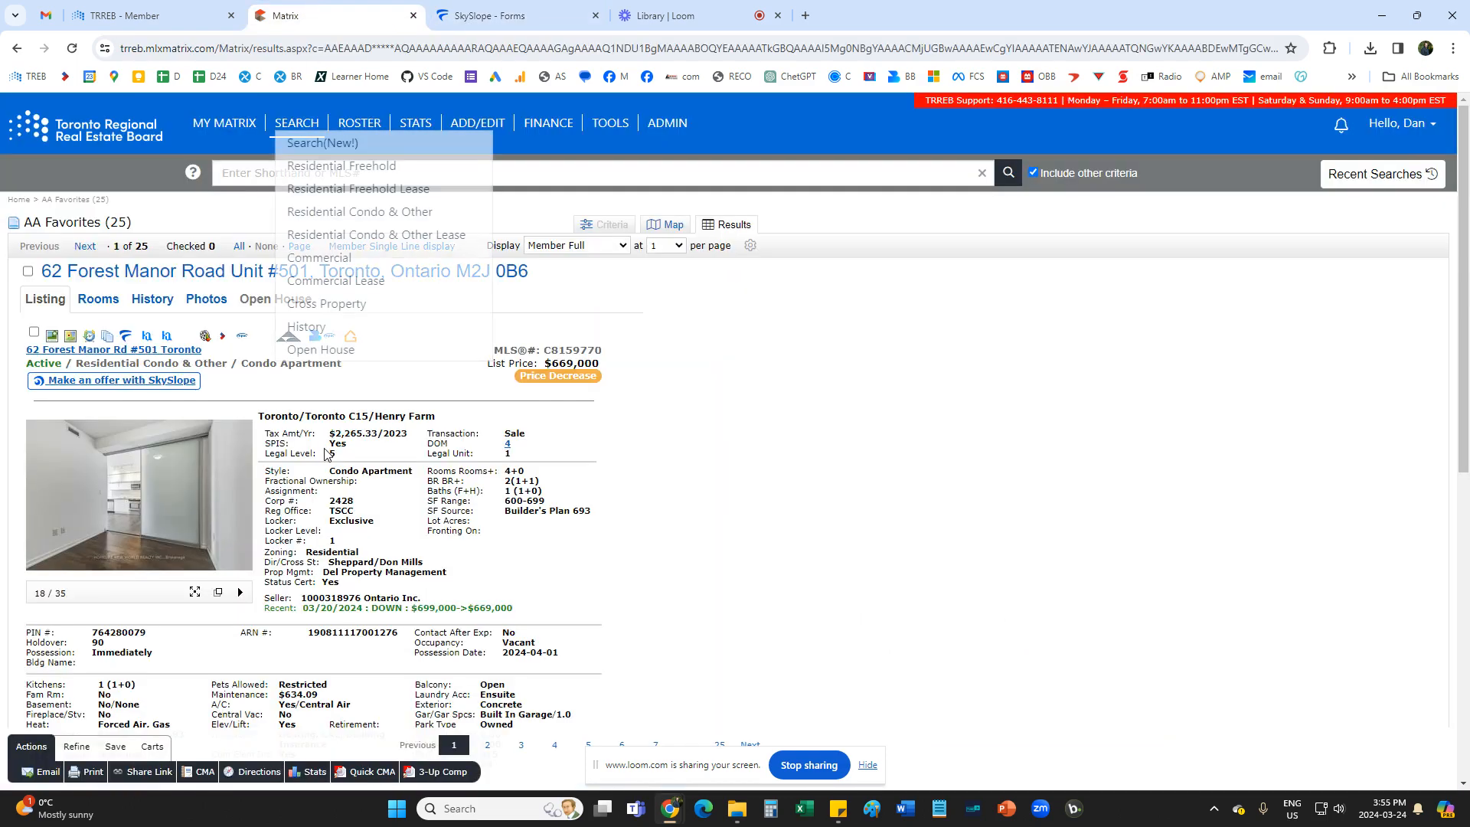
{"action": "left_click", "coordinate": [106, 338]}
{"action": "left_click", "coordinate": [43, 121]}
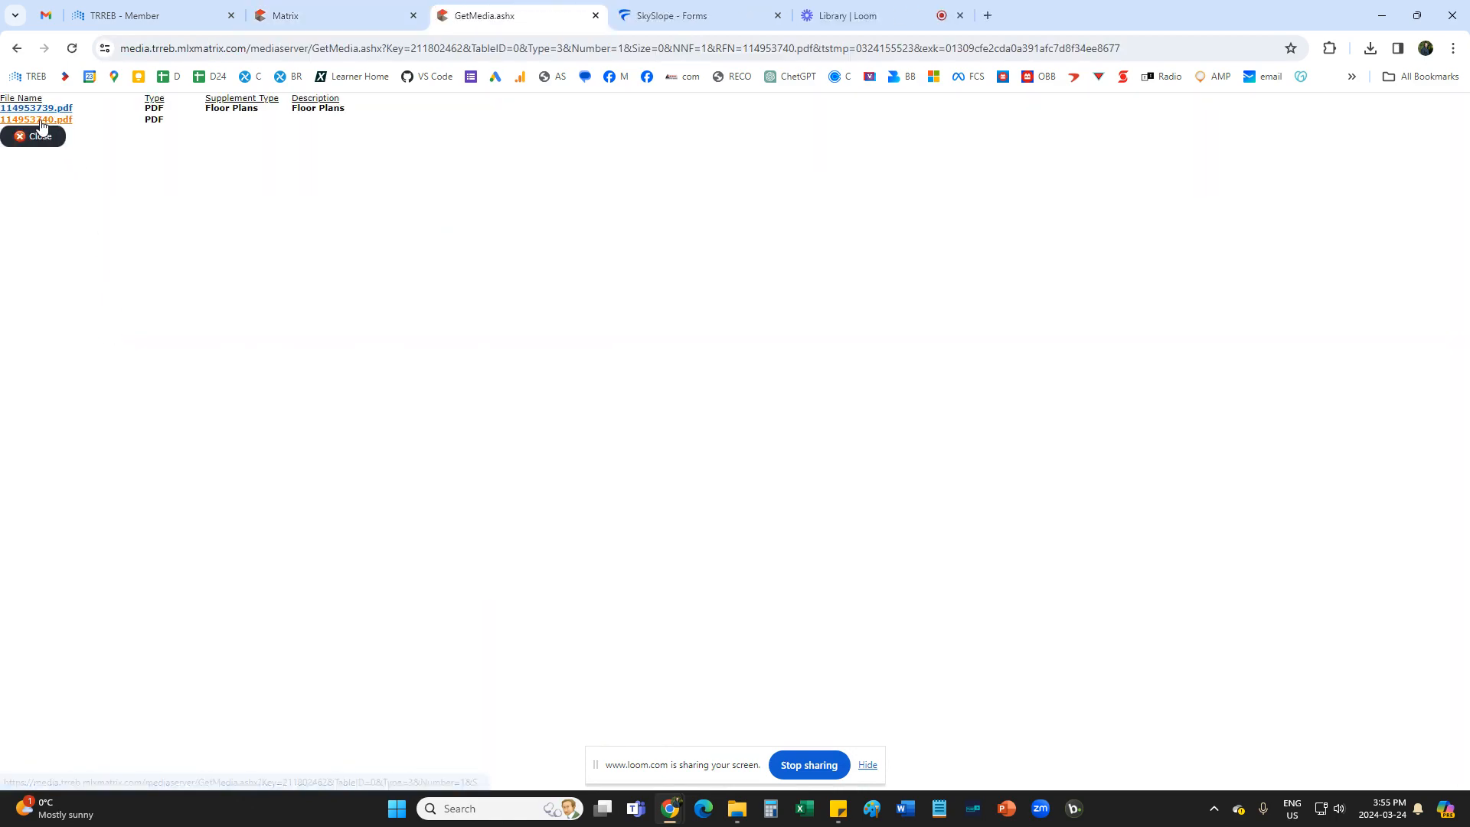
{"action": "scroll", "coordinate": [929, 472], "scroll_direction": "down", "scroll_amount": 4}
{"action": "scroll", "coordinate": [929, 472], "scroll_direction": "up", "scroll_amount": 4}
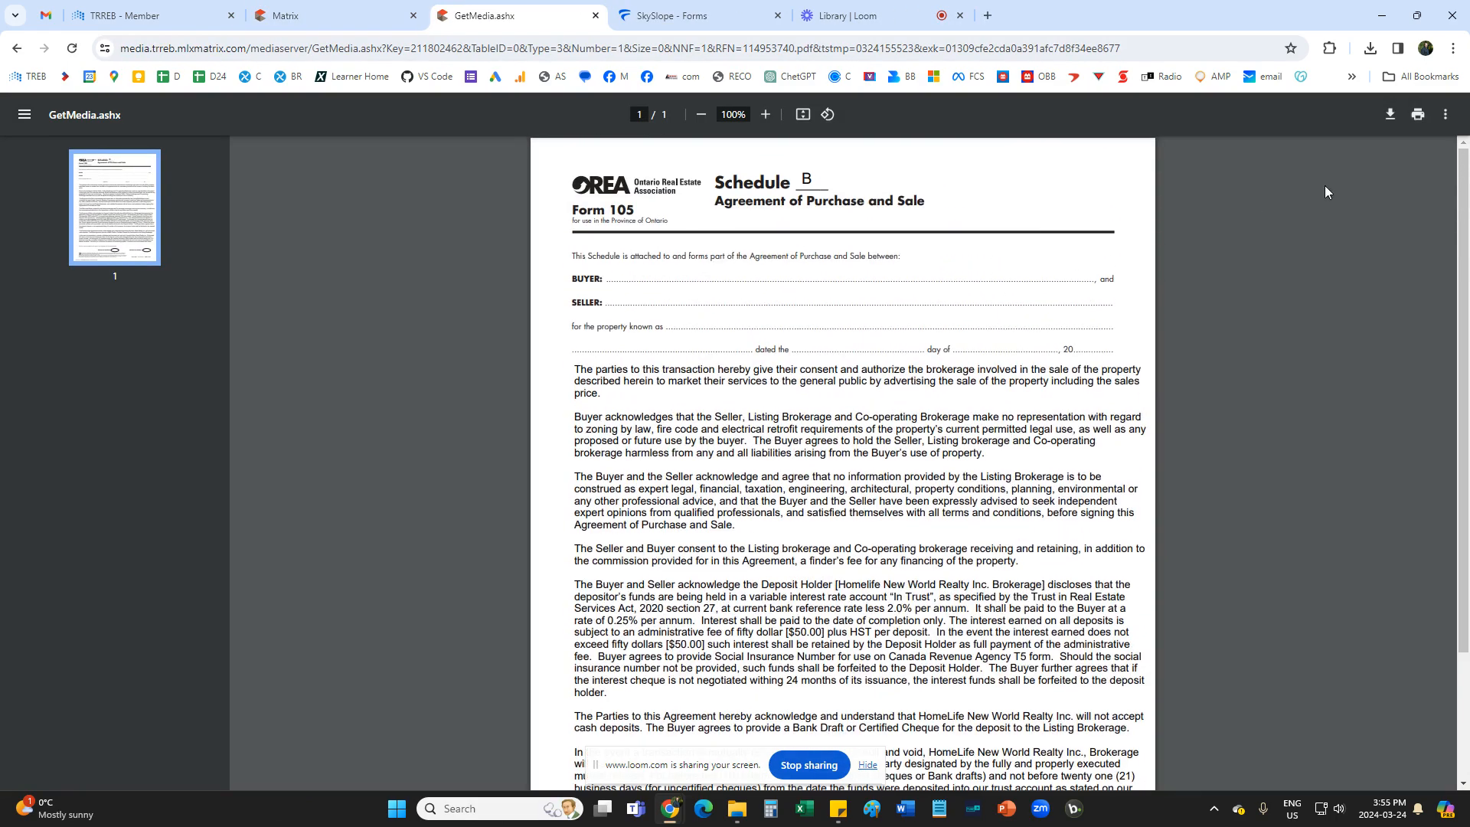
{"action": "left_click", "coordinate": [1391, 115]}
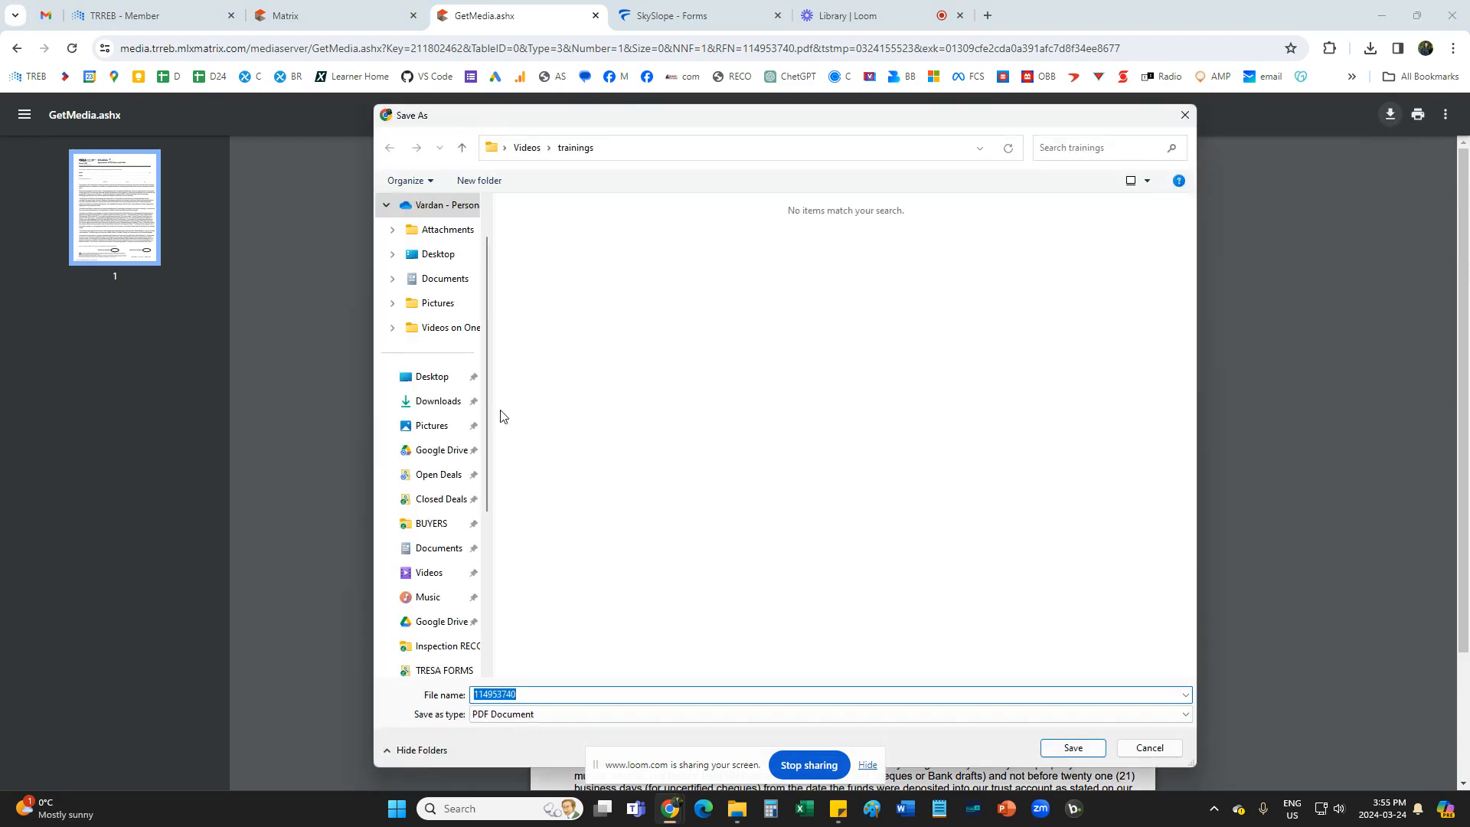
{"action": "left_click", "coordinate": [433, 262]}
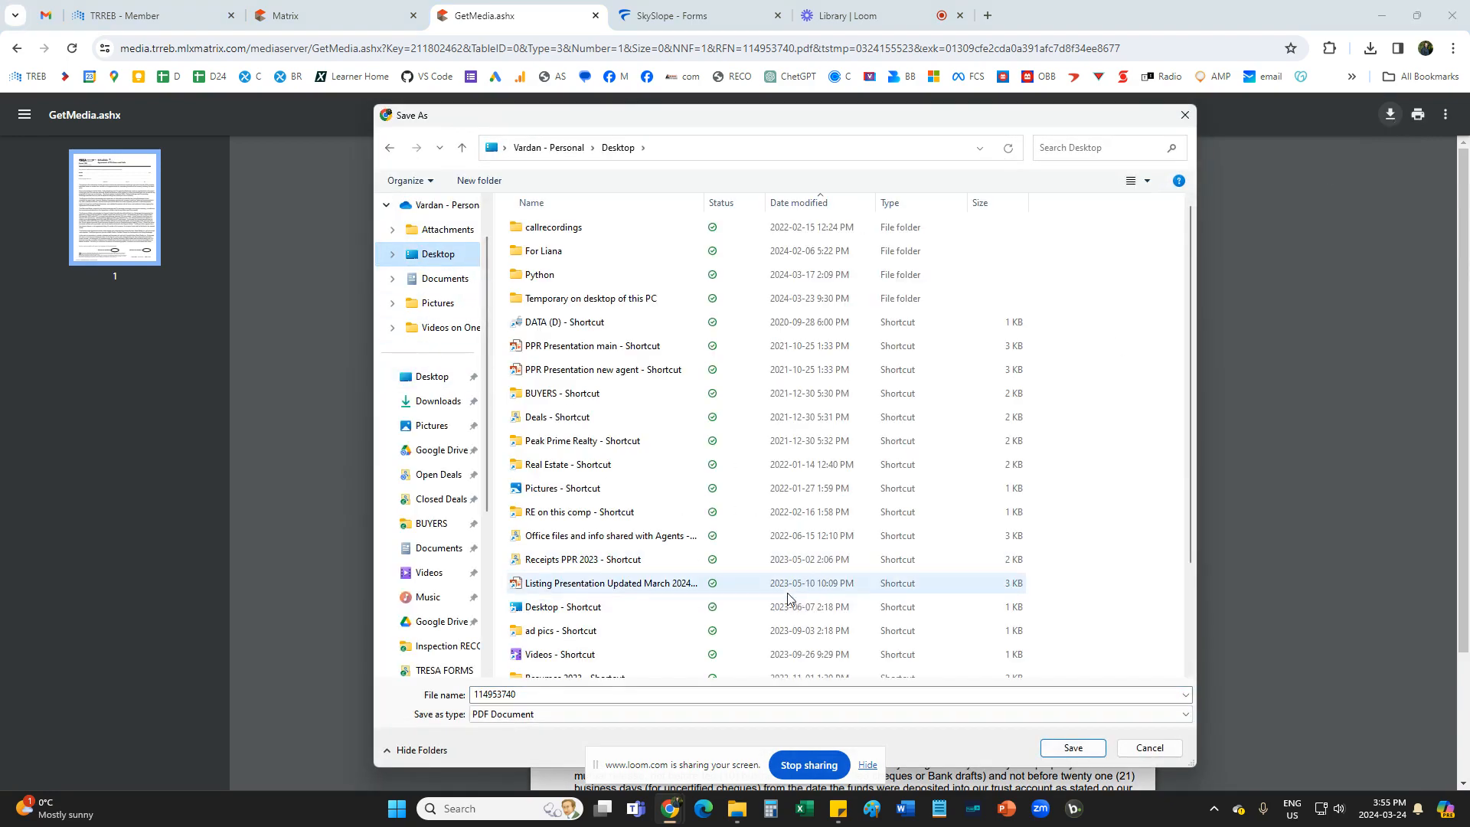
{"action": "left_click", "coordinate": [1073, 750]}
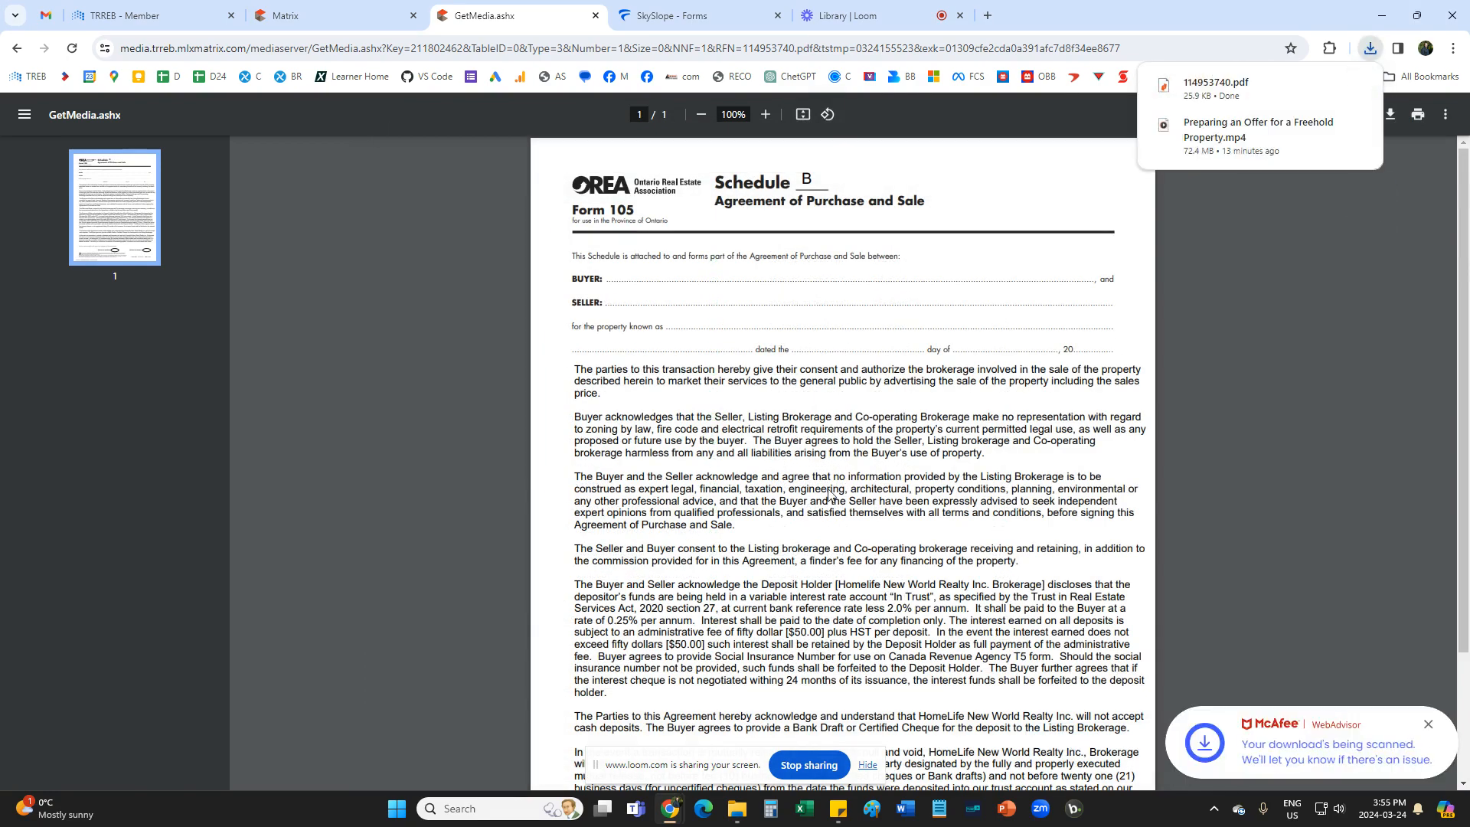
Upload 114953740.pdf from the Desktop to the SkySlope Forms file and add it to the selected forms.
{"action": "left_click", "coordinate": [677, 17]}
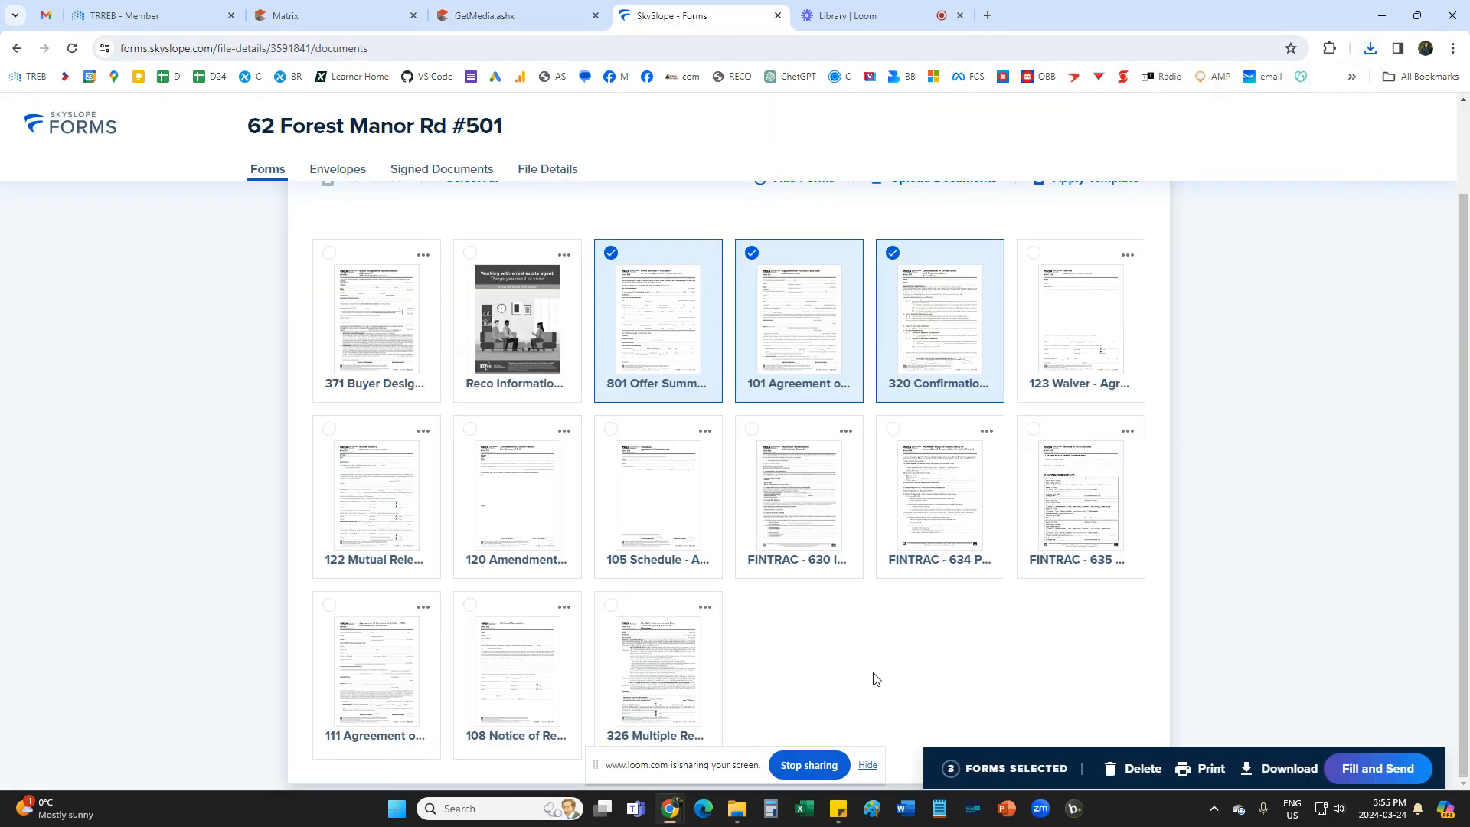
{"action": "scroll", "coordinate": [876, 679], "scroll_direction": "up", "scroll_amount": 3}
{"action": "left_click", "coordinate": [928, 328]}
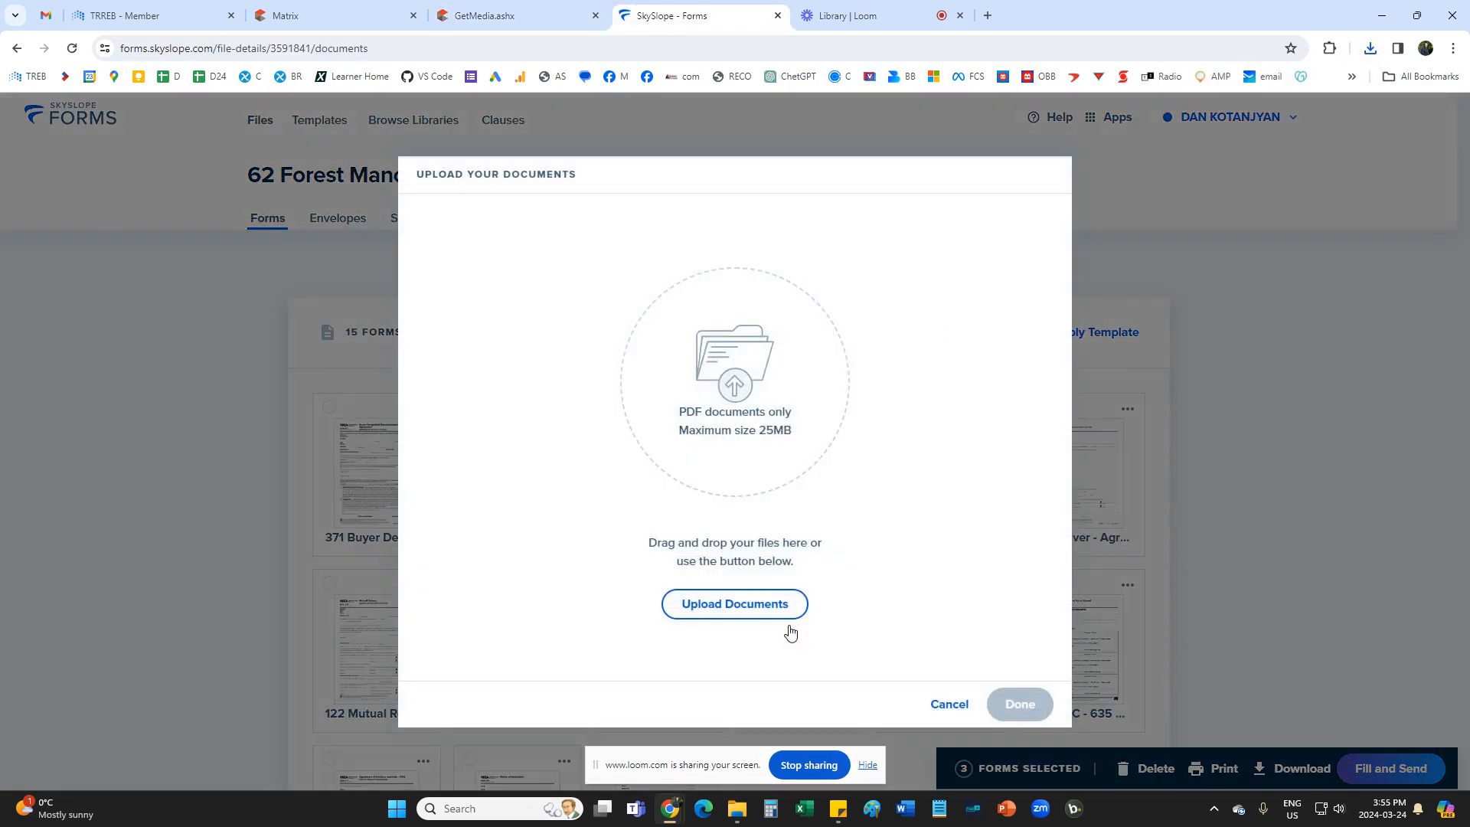
{"action": "left_click", "coordinate": [747, 602]}
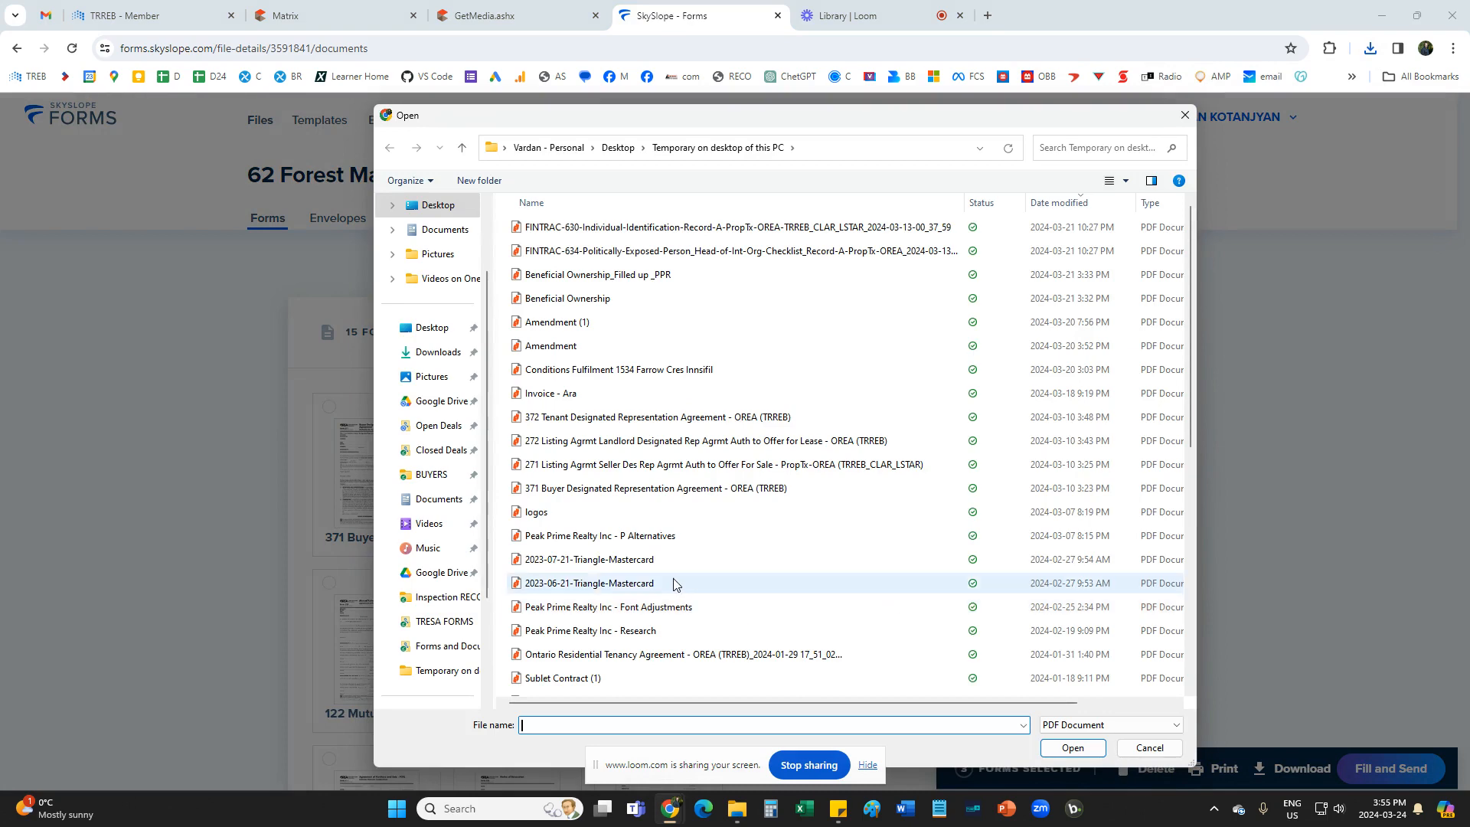
{"action": "left_click", "coordinate": [432, 330]}
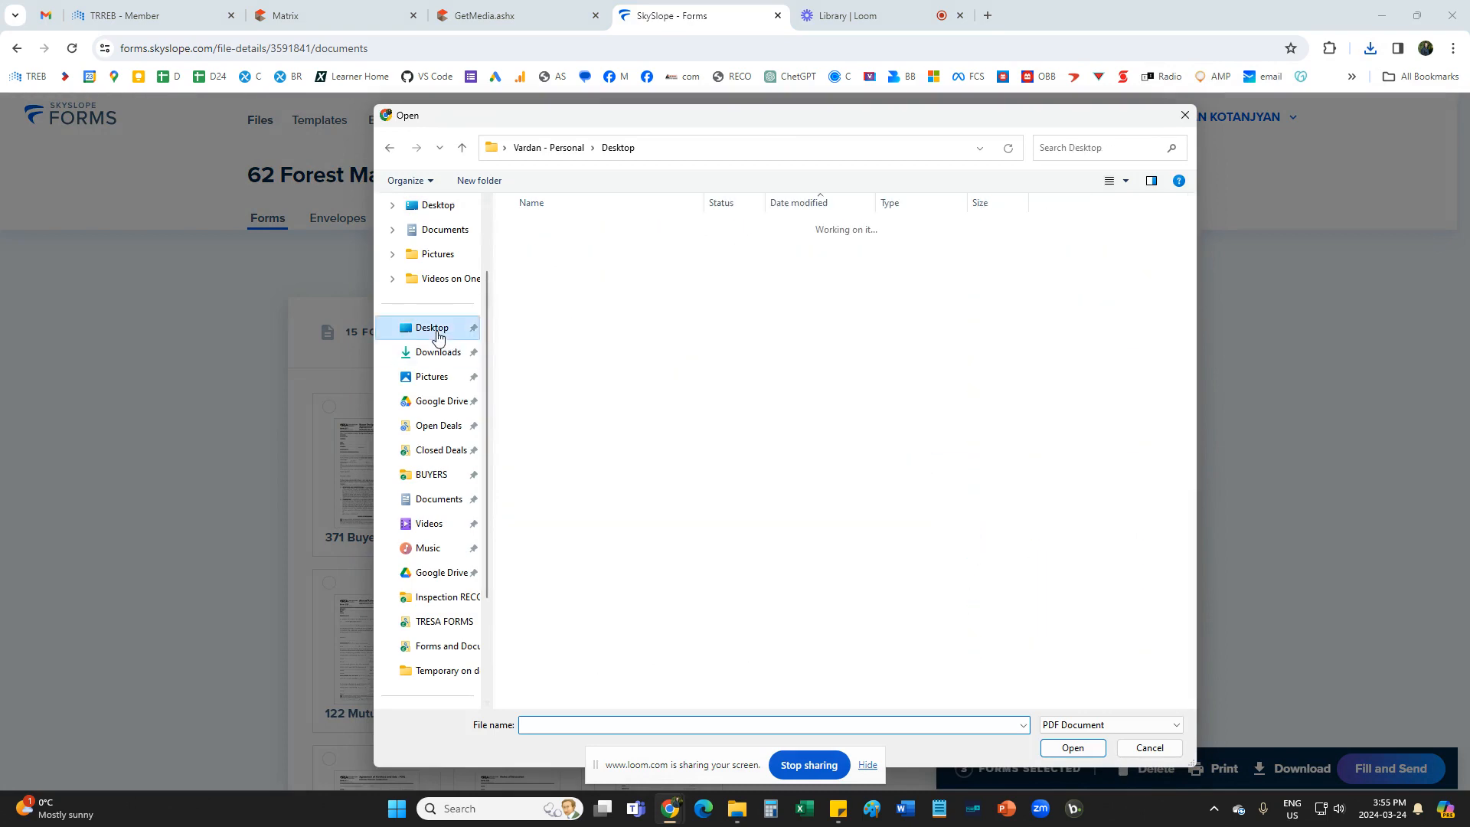
{"action": "left_click", "coordinate": [810, 205]}
{"action": "left_click", "coordinate": [809, 204]}
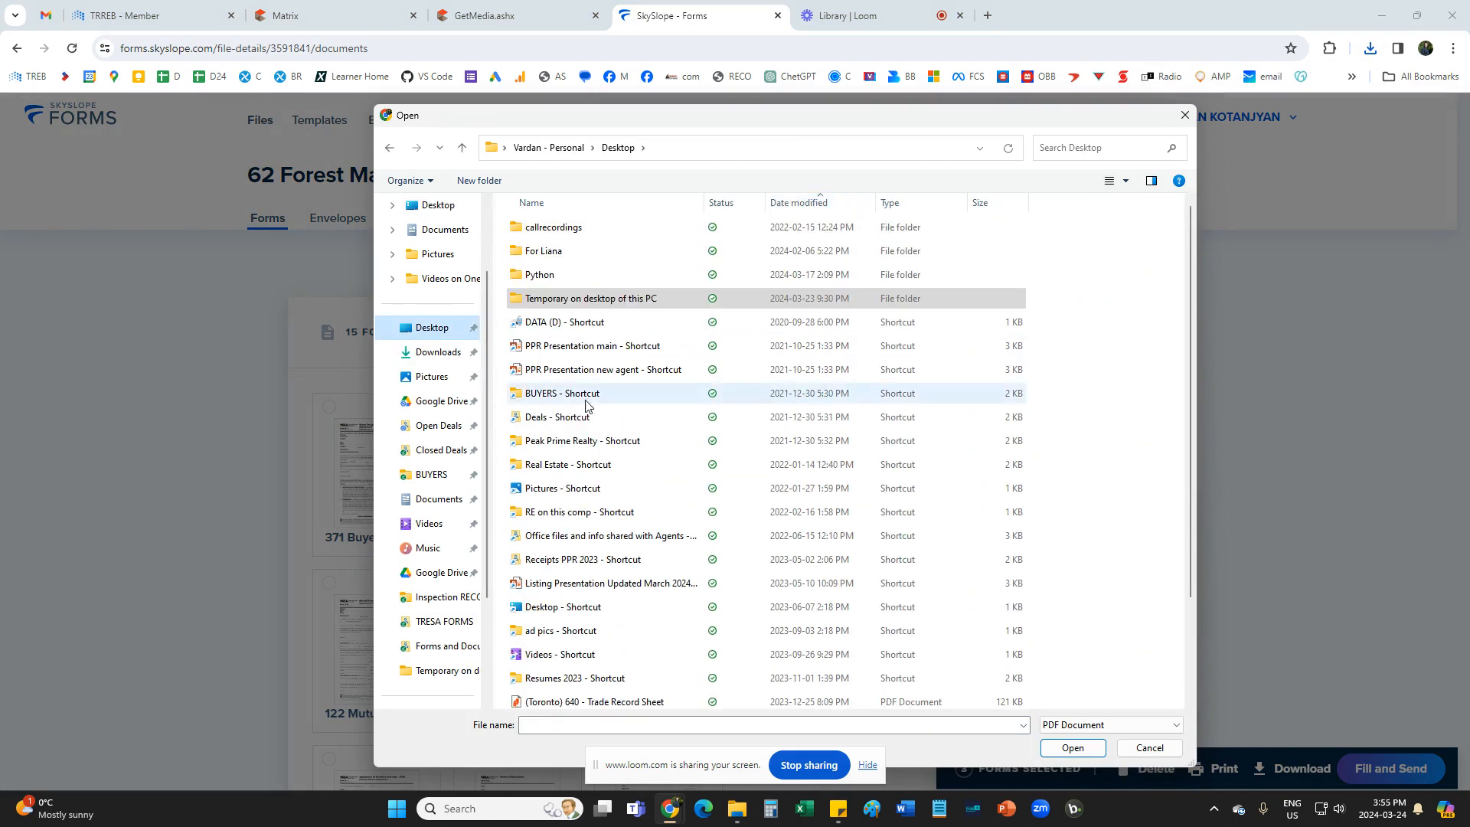
{"action": "scroll", "coordinate": [652, 548], "scroll_direction": "down", "scroll_amount": 2}
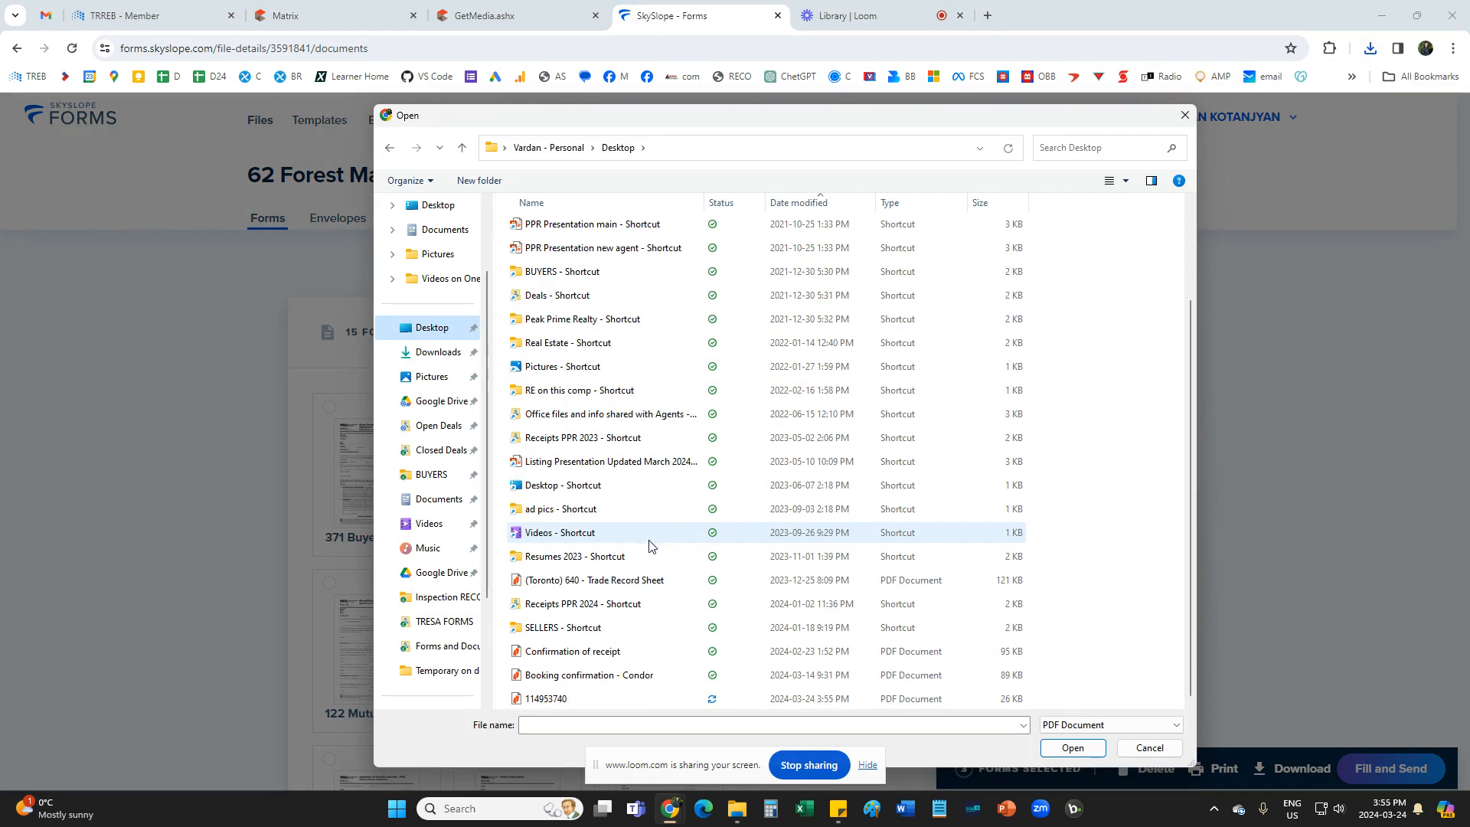
{"action": "left_click", "coordinate": [561, 700]}
{"action": "left_click", "coordinate": [1074, 751]}
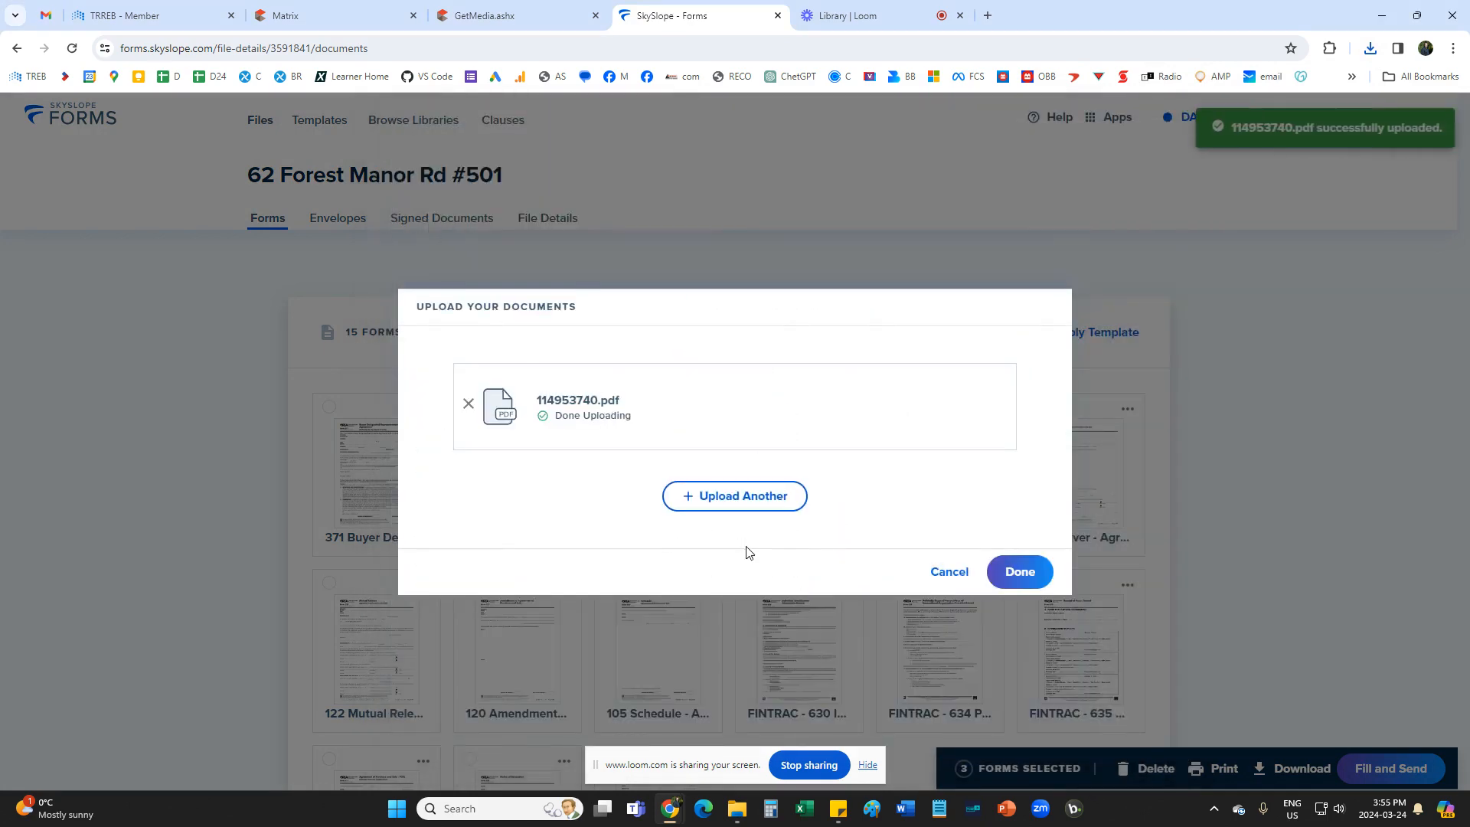
{"action": "left_click", "coordinate": [1022, 576]}
{"action": "scroll", "coordinate": [1022, 580], "scroll_direction": "down", "scroll_amount": 2}
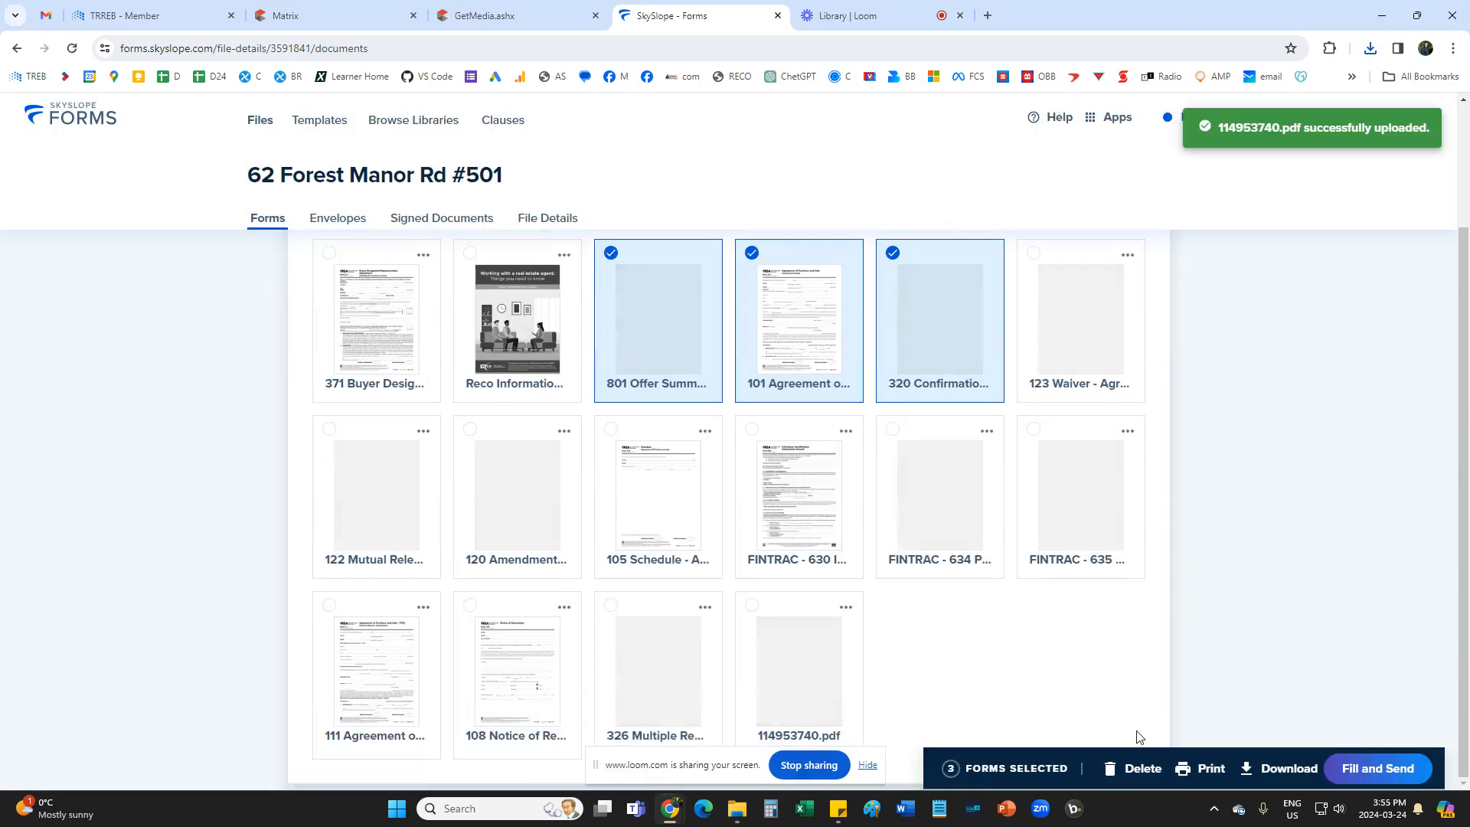
{"action": "left_click", "coordinate": [751, 610]}
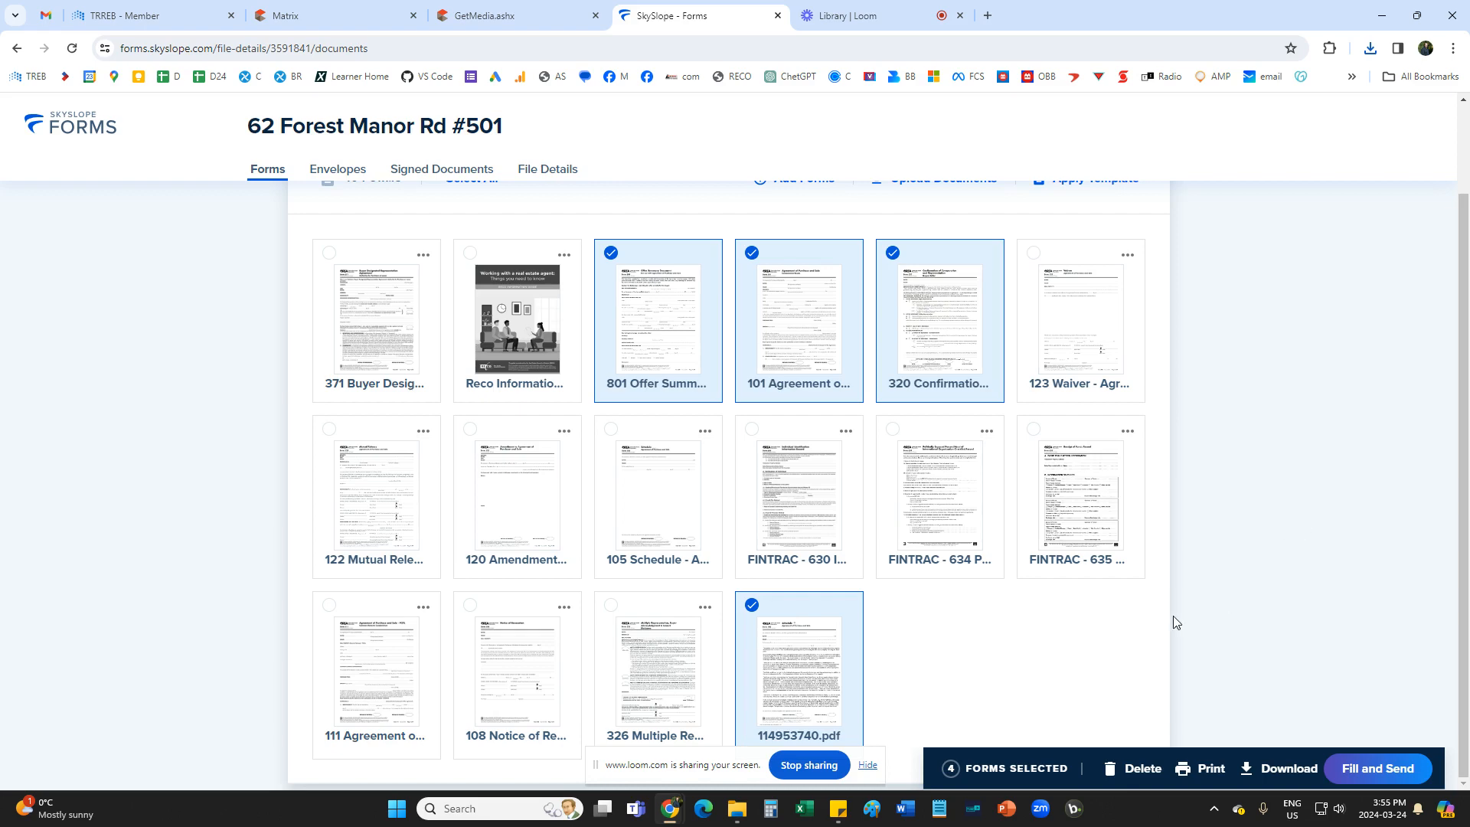
Open the four selected forms for filling in and sending, starting with the 801 Offer Summary Document.
{"action": "left_click", "coordinate": [1379, 775]}
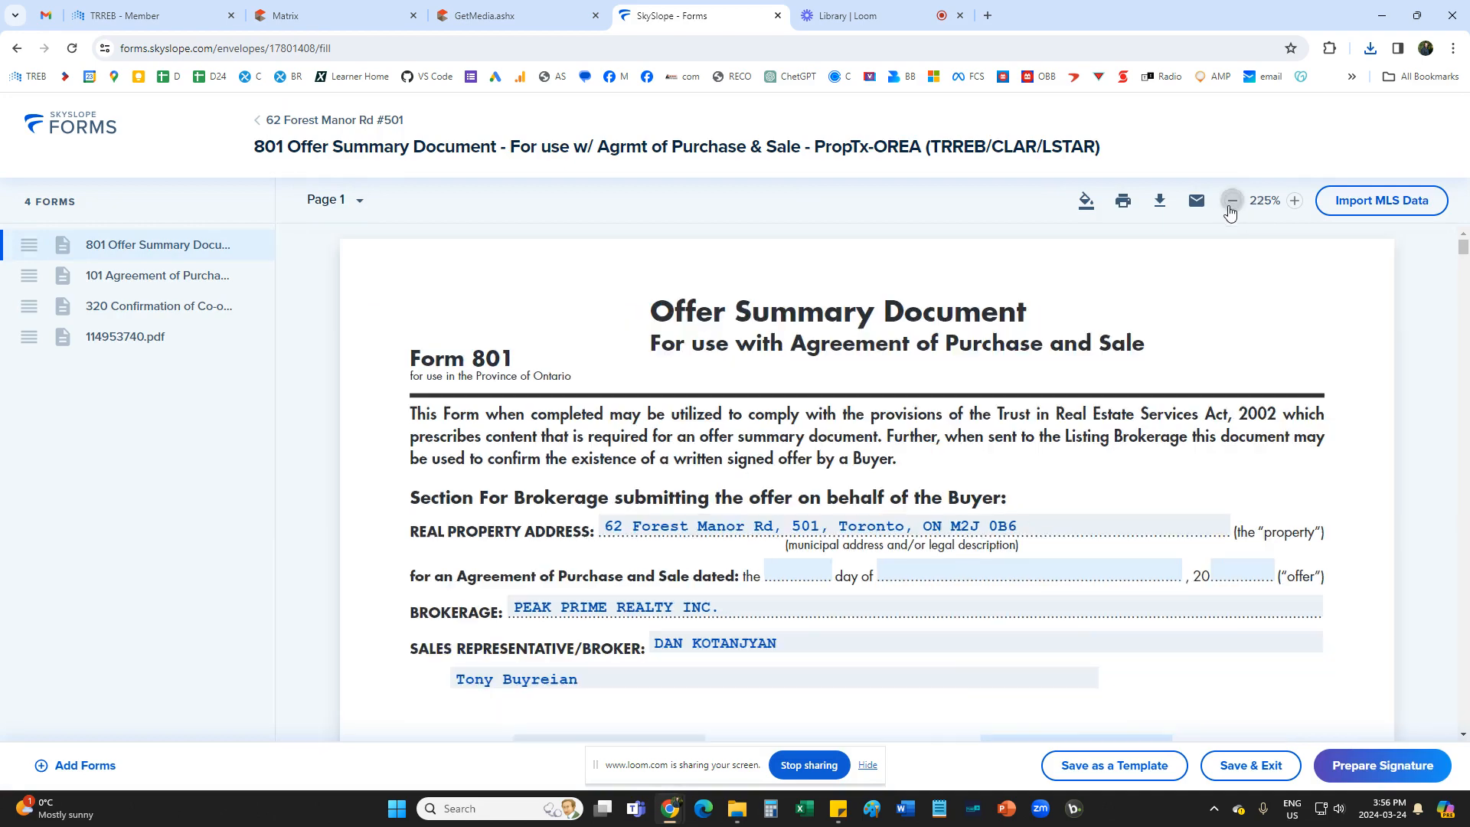
{"action": "left_click", "coordinate": [1231, 203]}
{"action": "left_click", "coordinate": [1232, 202]}
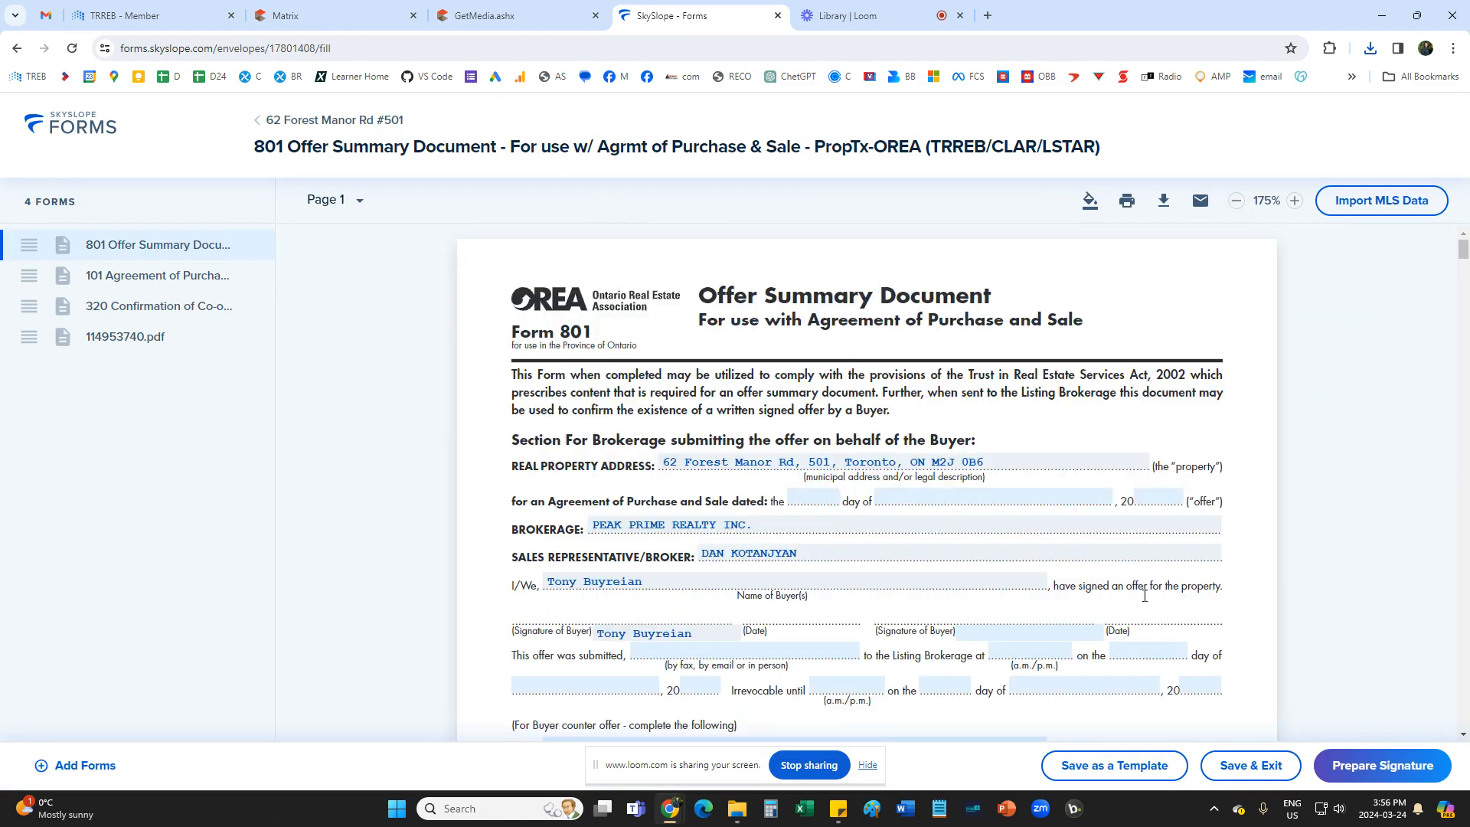
{"action": "left_click", "coordinate": [848, 14]}
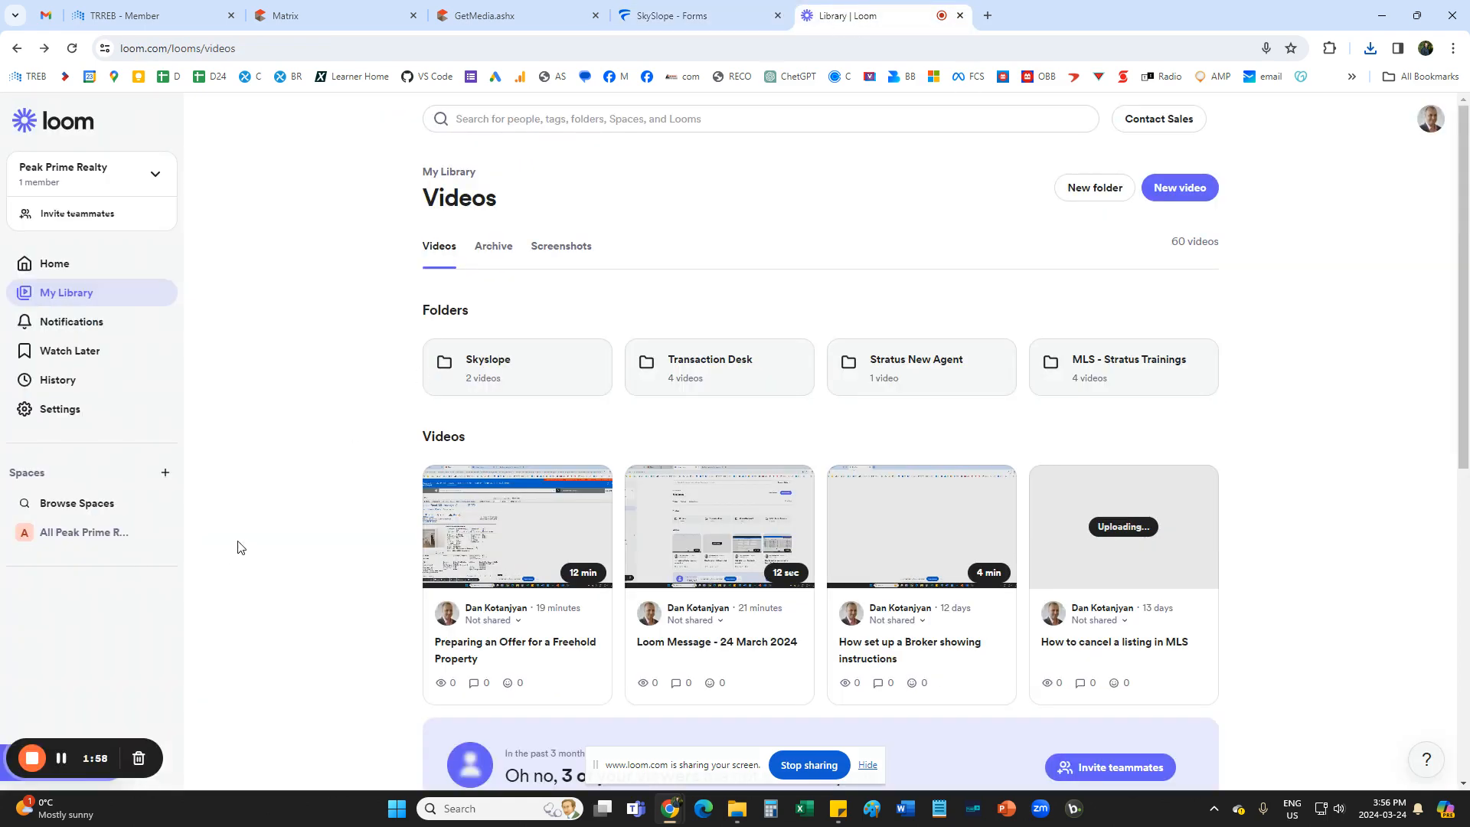
{"action": "left_click", "coordinate": [544, 21]}
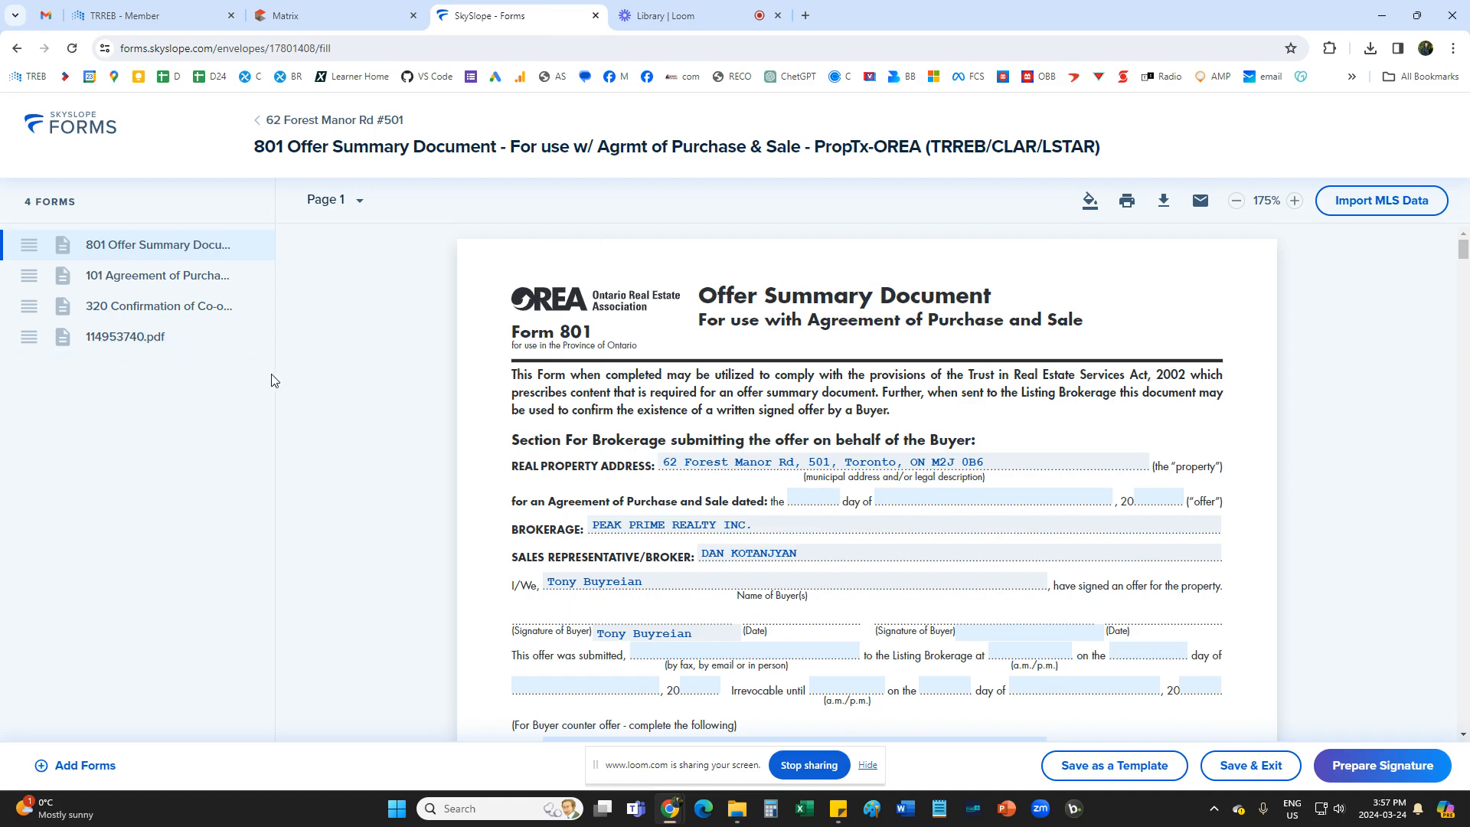
Complete the buyer's submission line on Form 801: submitted by E-mail at 5 pm on 24 March 2024.
{"action": "scroll", "coordinate": [697, 398], "scroll_direction": "down", "scroll_amount": 1}
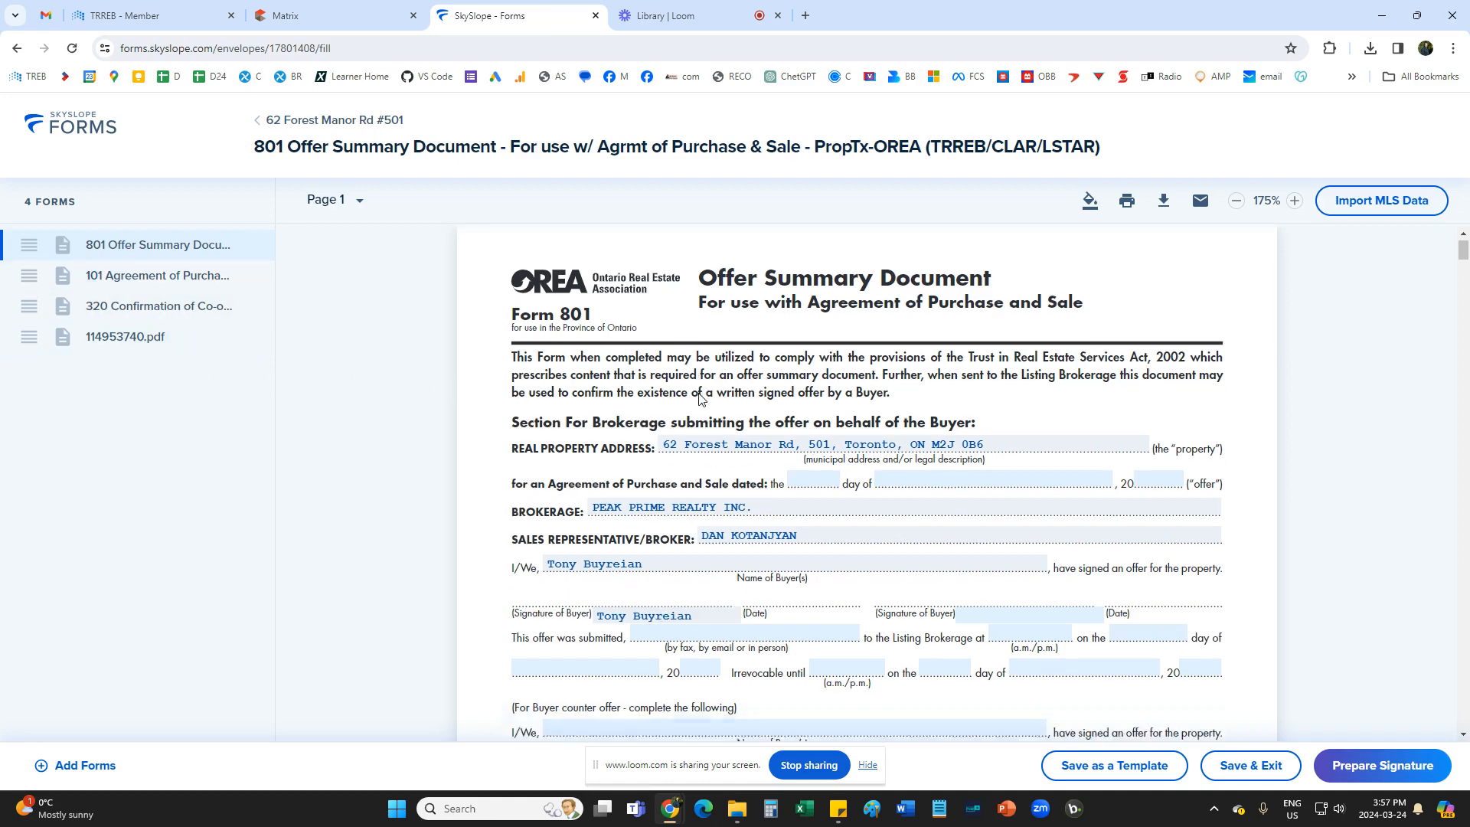
{"action": "scroll", "coordinate": [697, 402], "scroll_direction": "up", "scroll_amount": 1}
{"action": "scroll", "coordinate": [868, 463], "scroll_direction": "down", "scroll_amount": 3}
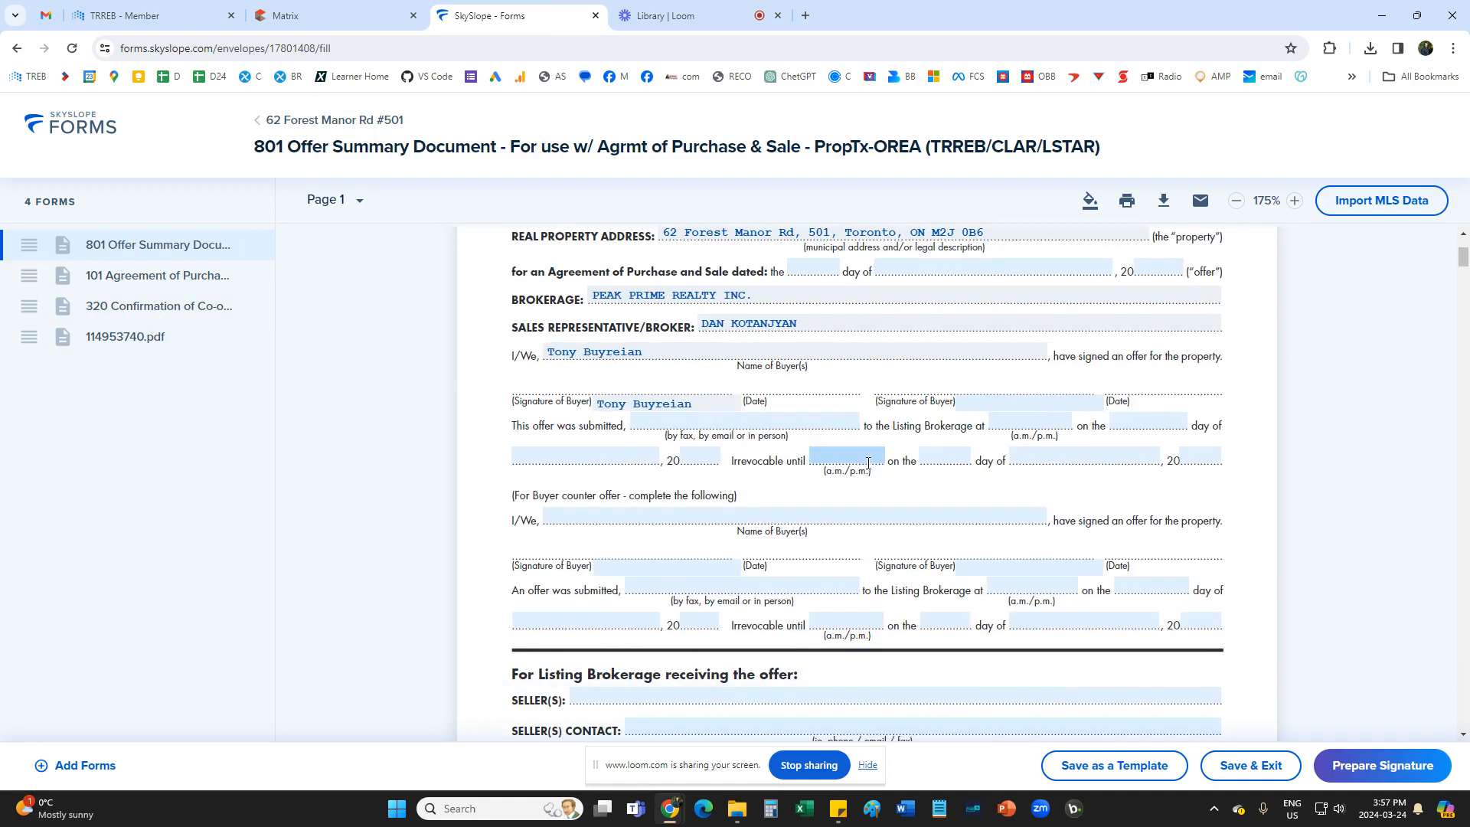
{"action": "scroll", "coordinate": [869, 463], "scroll_direction": "up", "scroll_amount": 2}
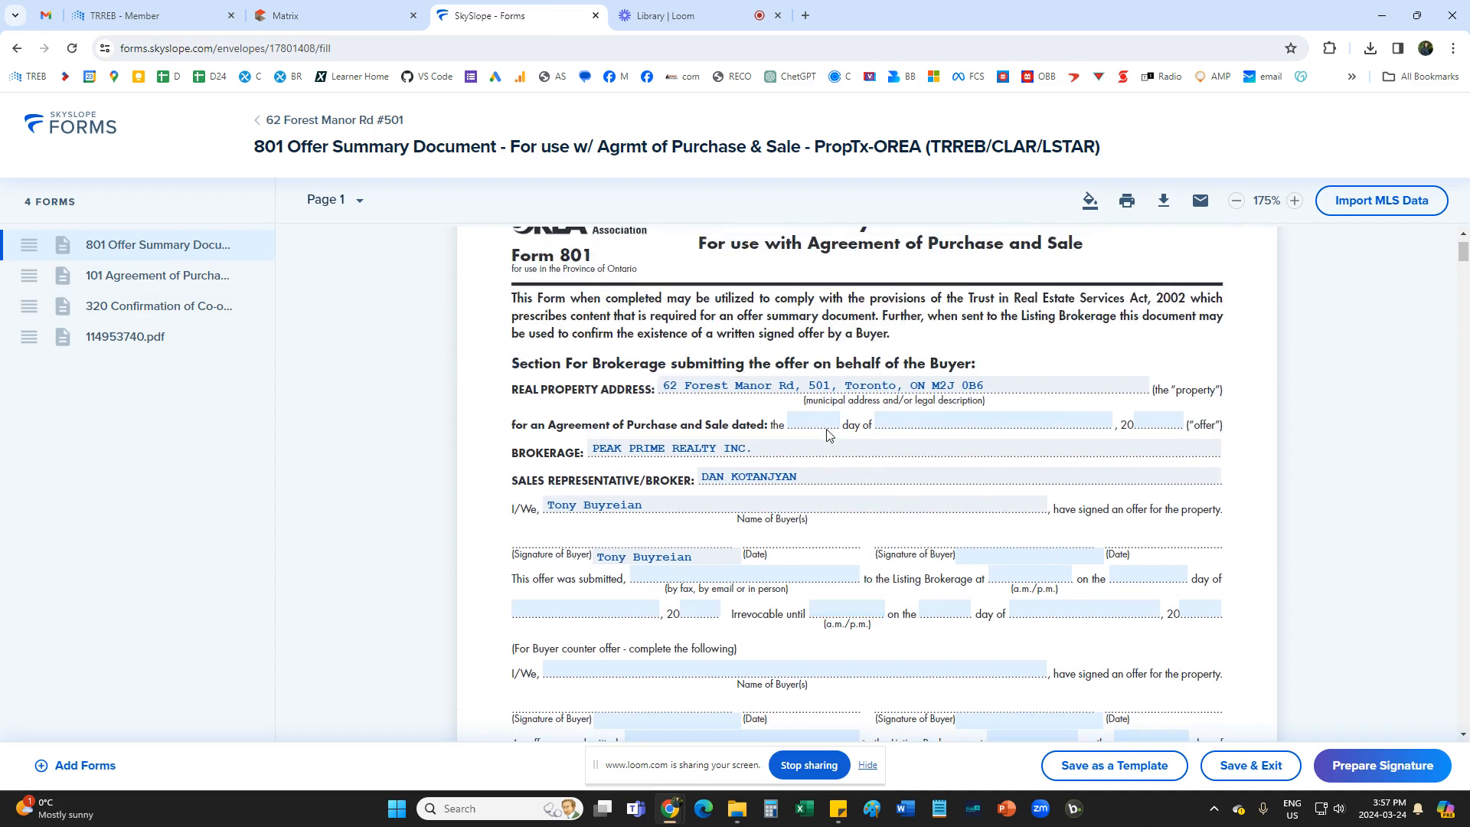
{"action": "scroll", "coordinate": [827, 435], "scroll_direction": "down", "scroll_amount": 1}
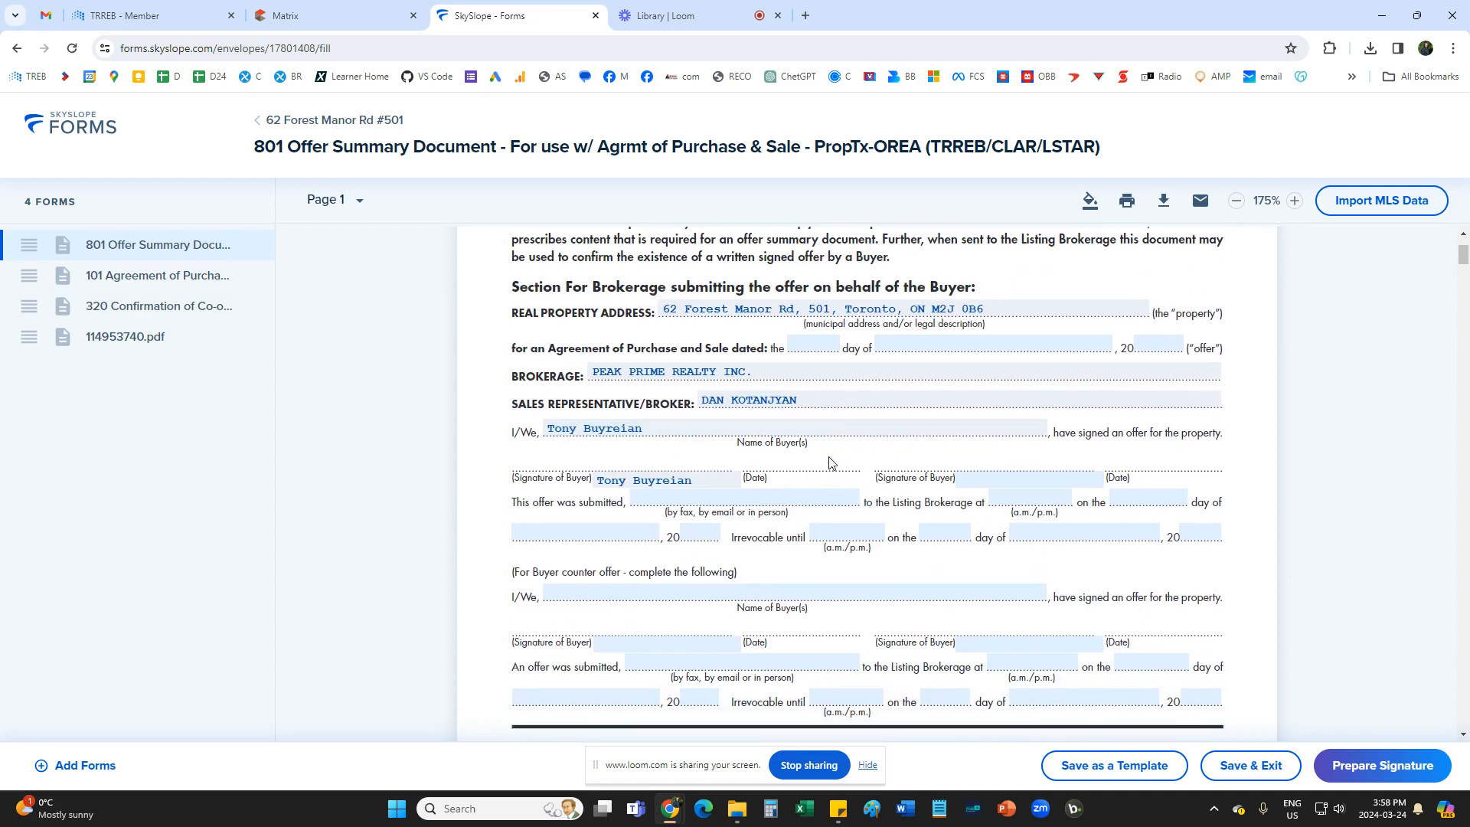
{"action": "scroll", "coordinate": [833, 469], "scroll_direction": "down", "scroll_amount": 1}
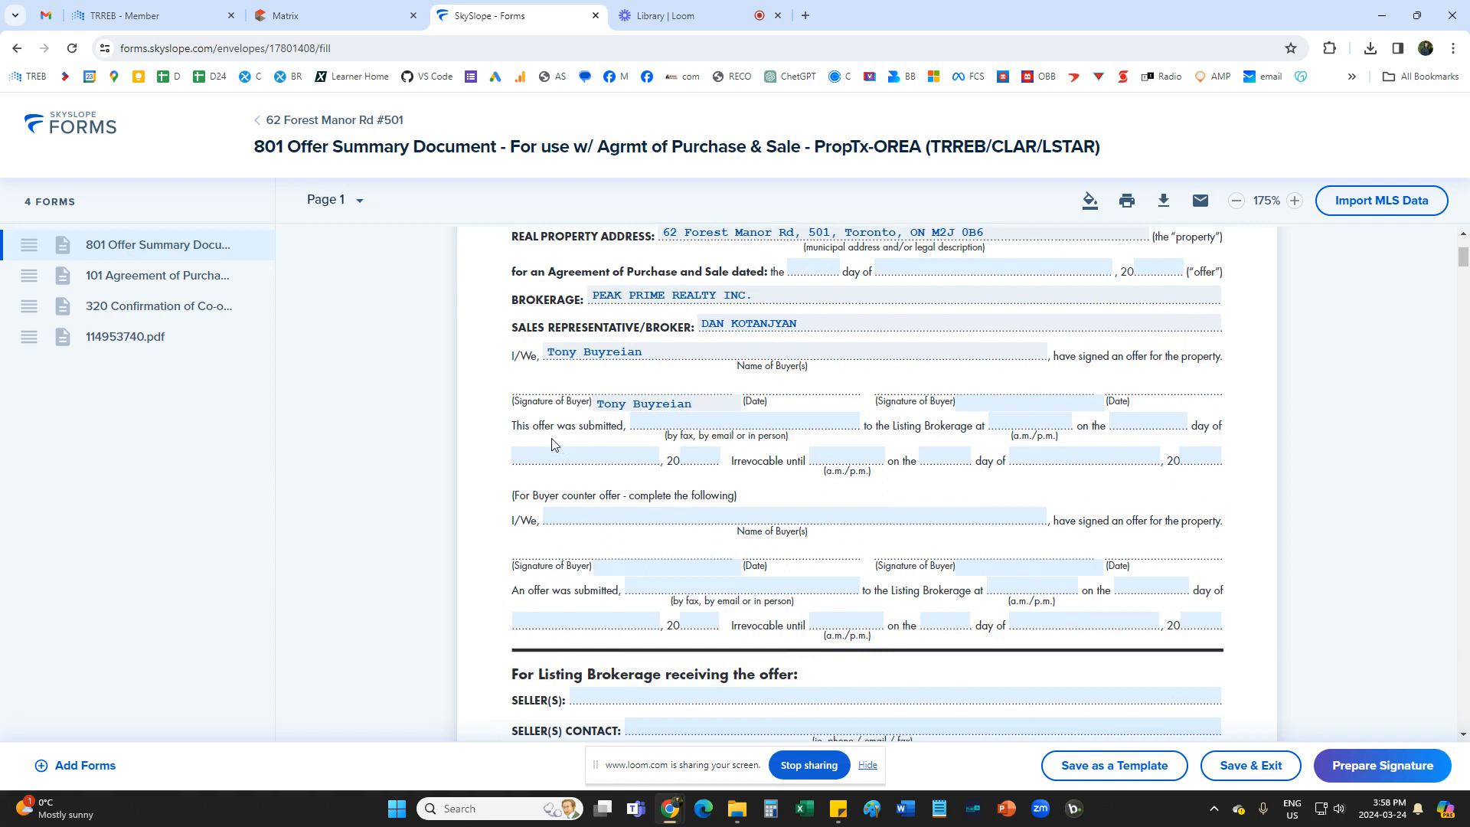
{"action": "left_click", "coordinate": [691, 420]}
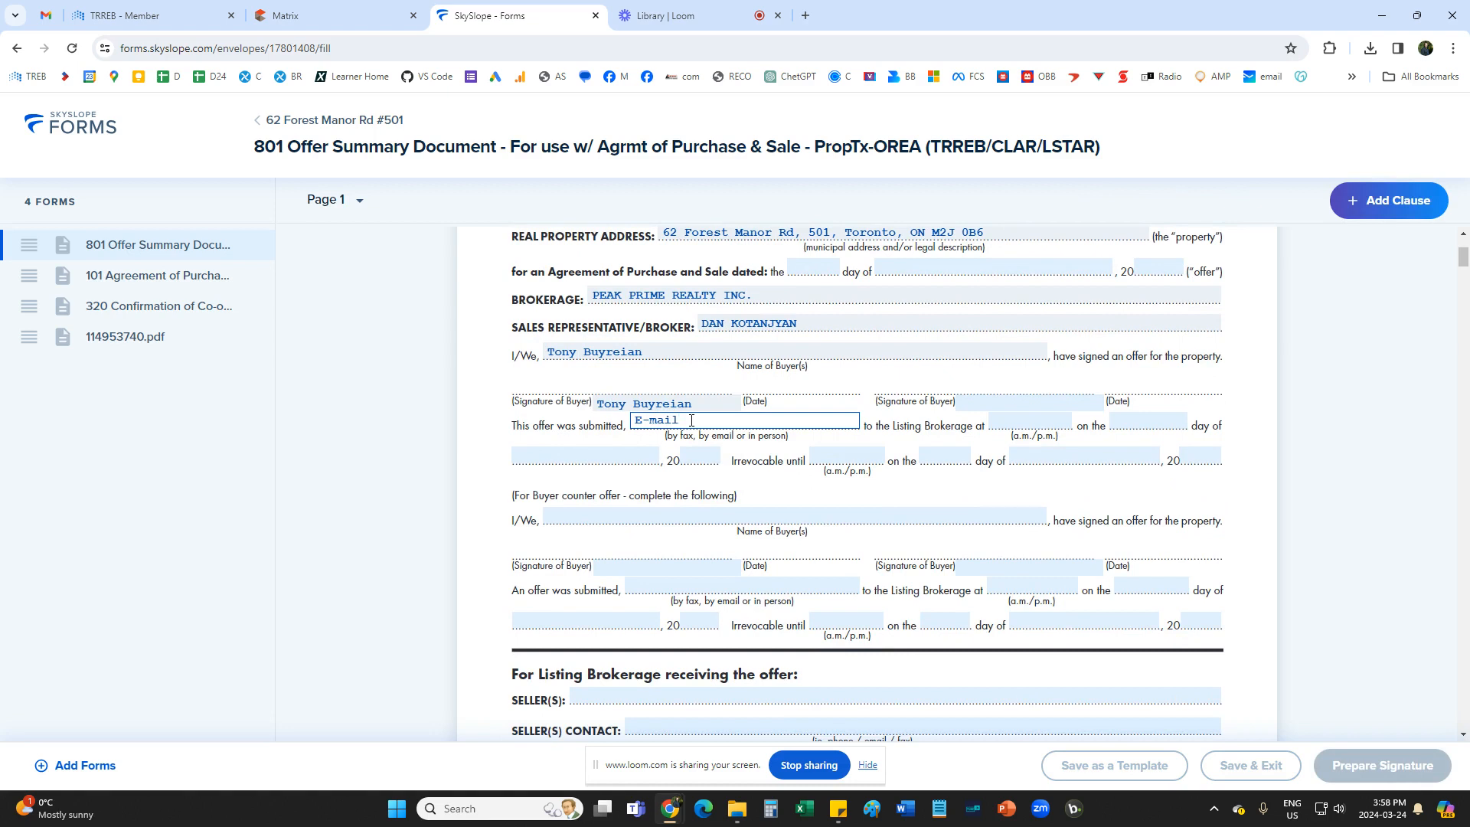
{"action": "left_click", "coordinate": [1033, 421]}
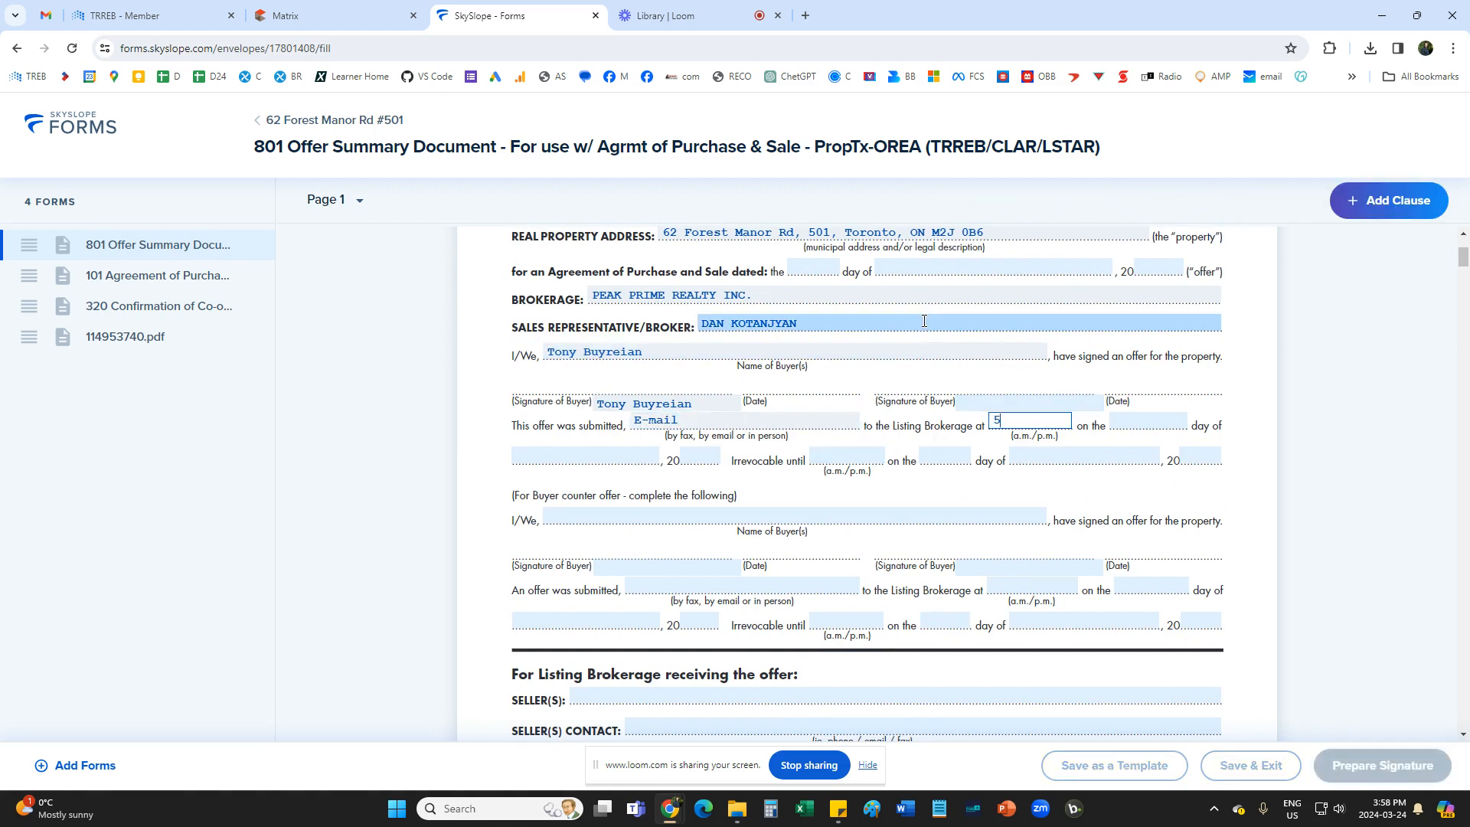
{"action": "left_click", "coordinate": [1145, 426]}
{"action": "left_click", "coordinate": [781, 575]}
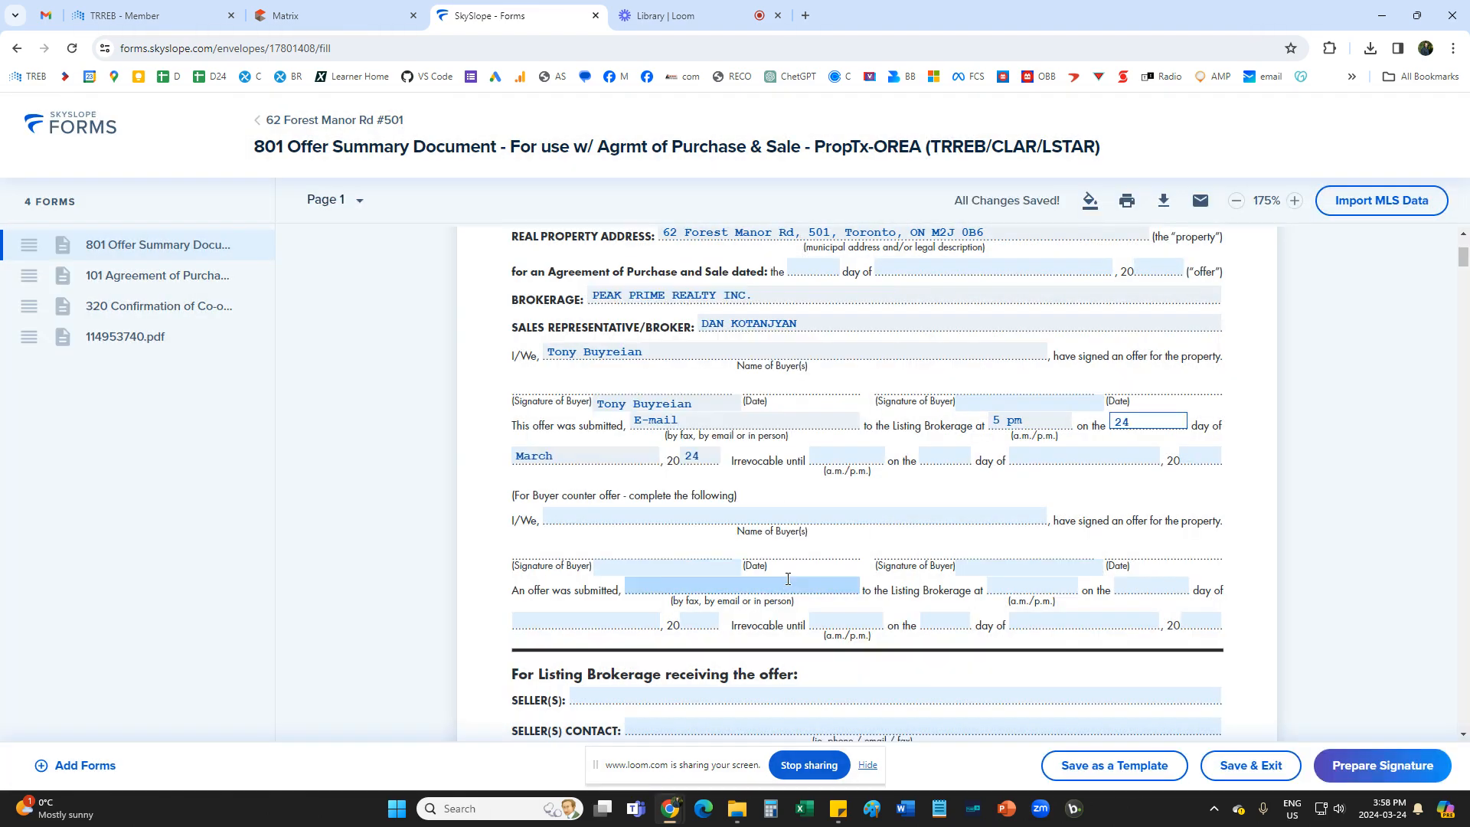
Set the buyer offer's irrevocable deadline on Form 801 to 10am on 25 March 2024.
{"action": "left_click", "coordinate": [765, 476]}
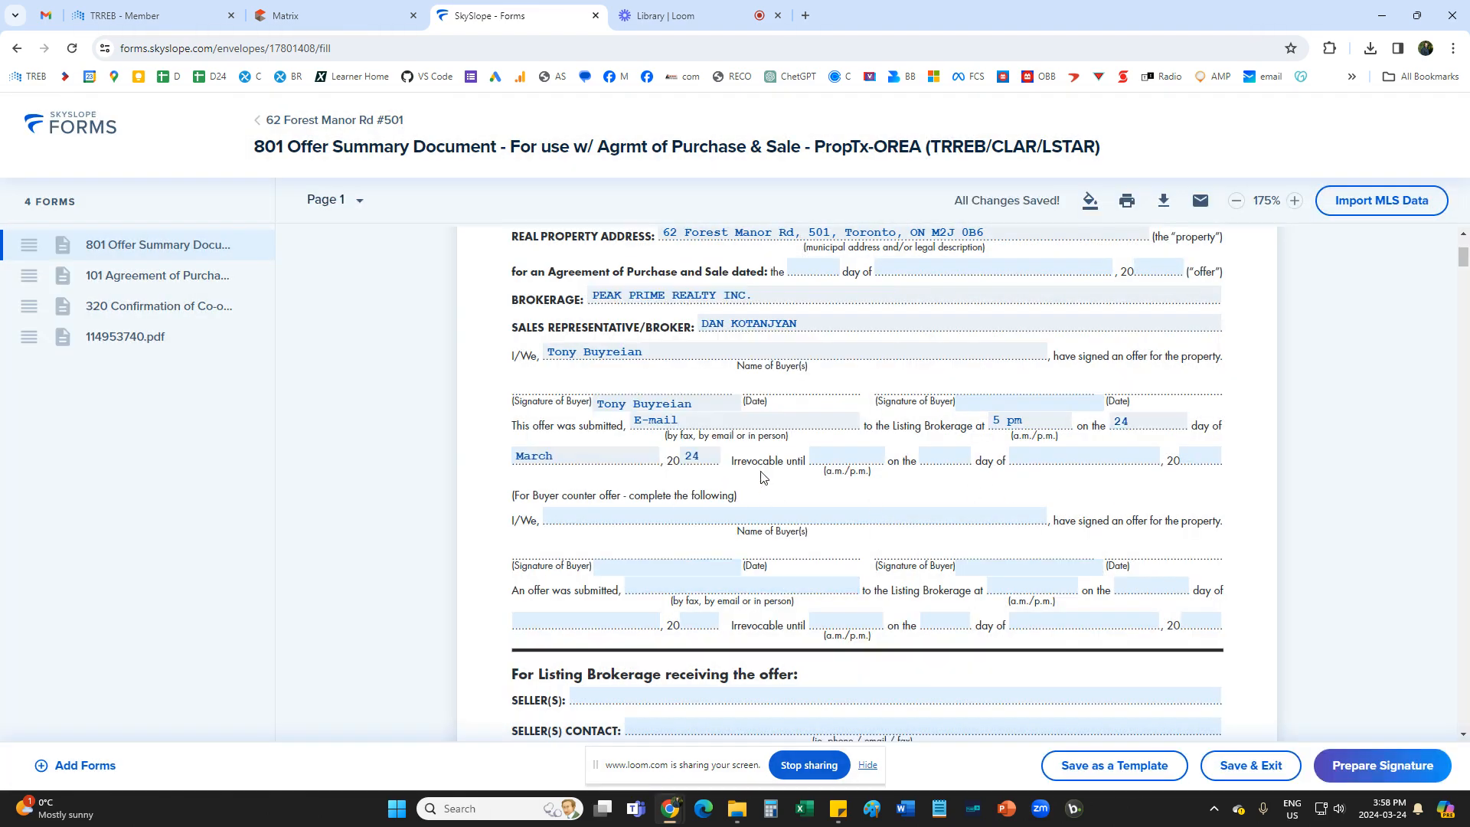
{"action": "left_click", "coordinate": [845, 460]}
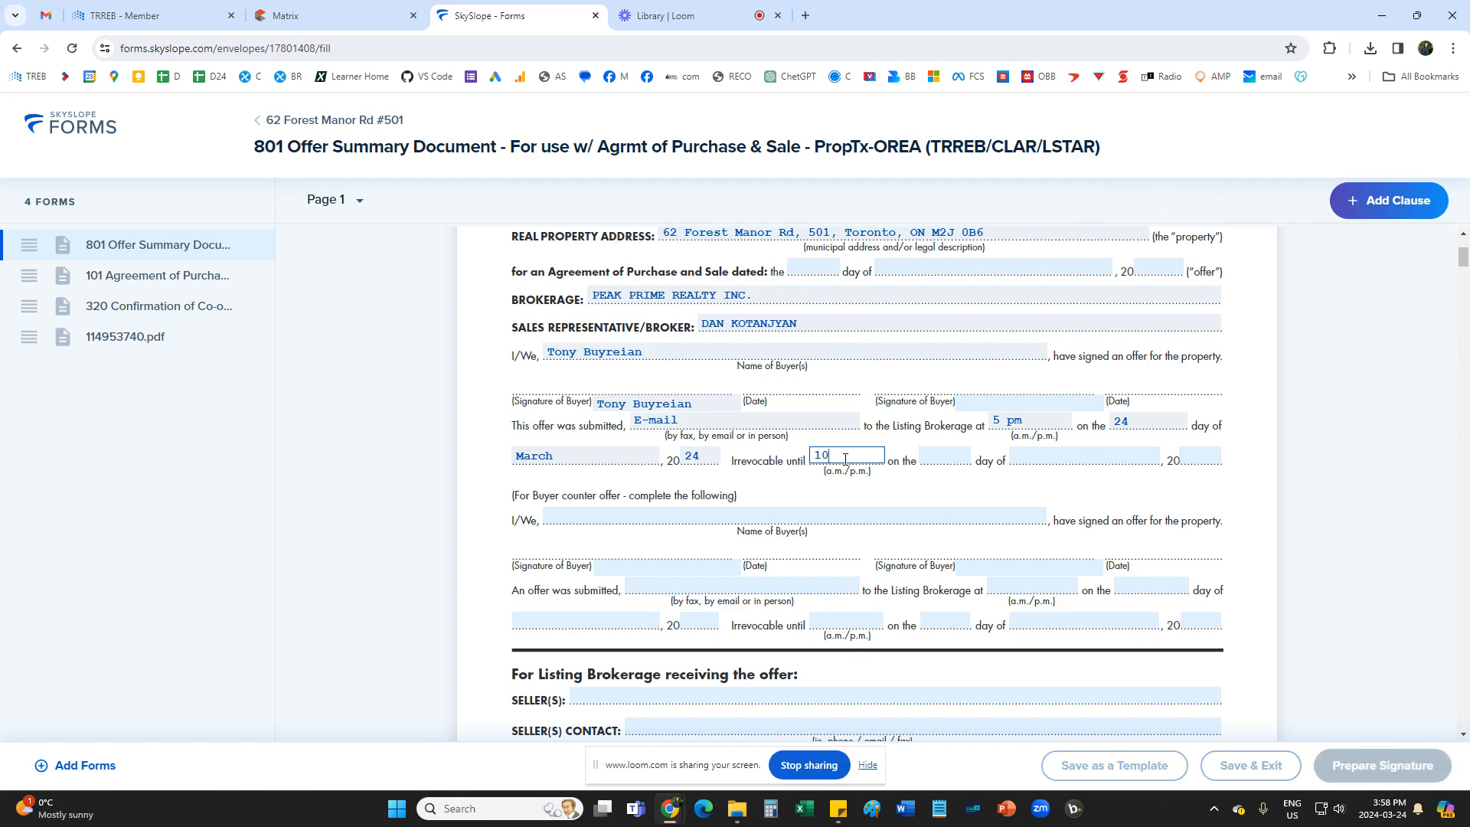
{"action": "left_click", "coordinate": [945, 452]}
{"action": "left_click", "coordinate": [674, 506]}
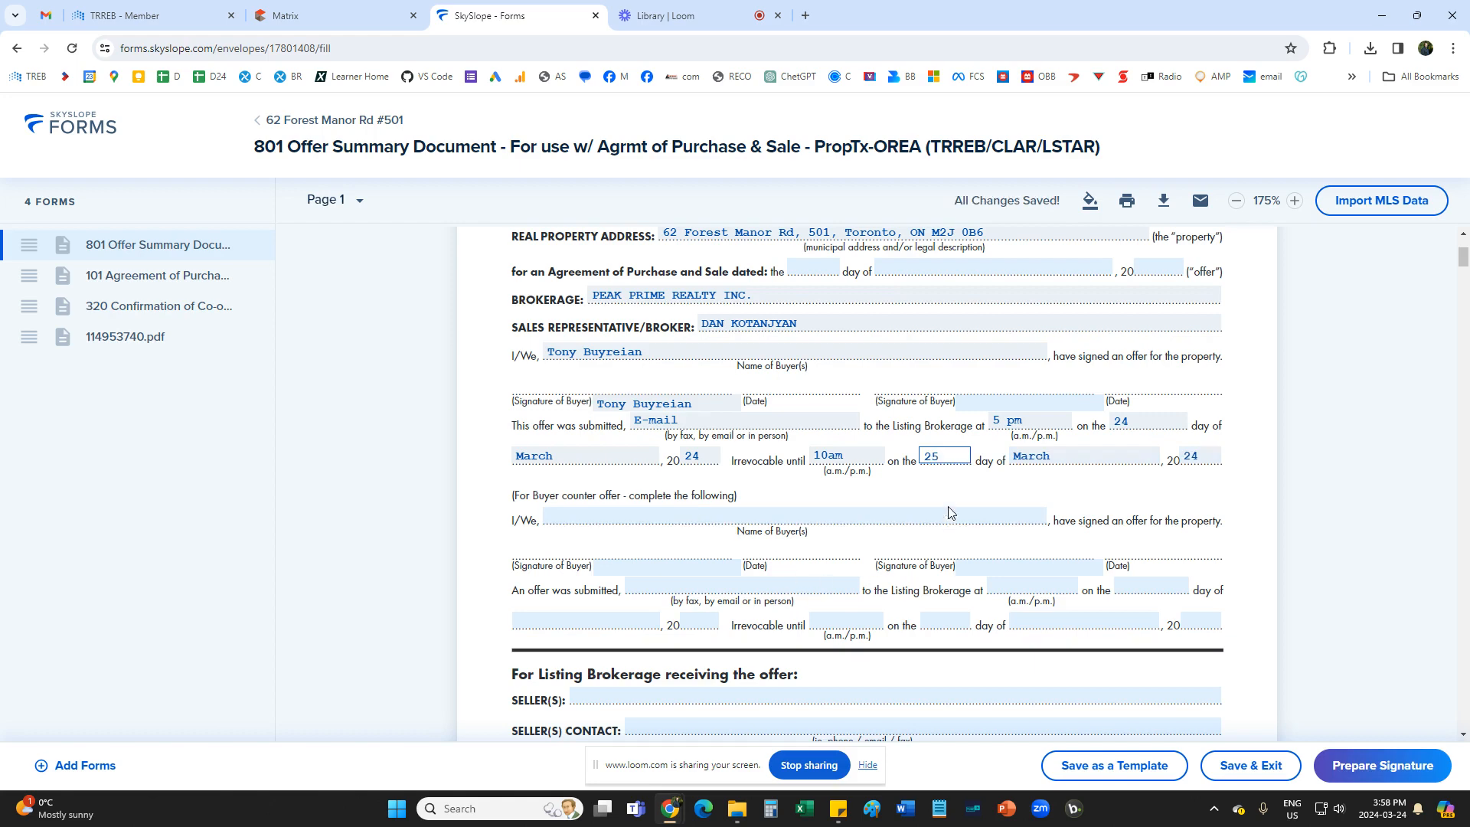
Date the Form 101 Agreement of Purchase and Sale 24 March 2024.
{"action": "scroll", "coordinate": [957, 498], "scroll_direction": "down", "scroll_amount": 10}
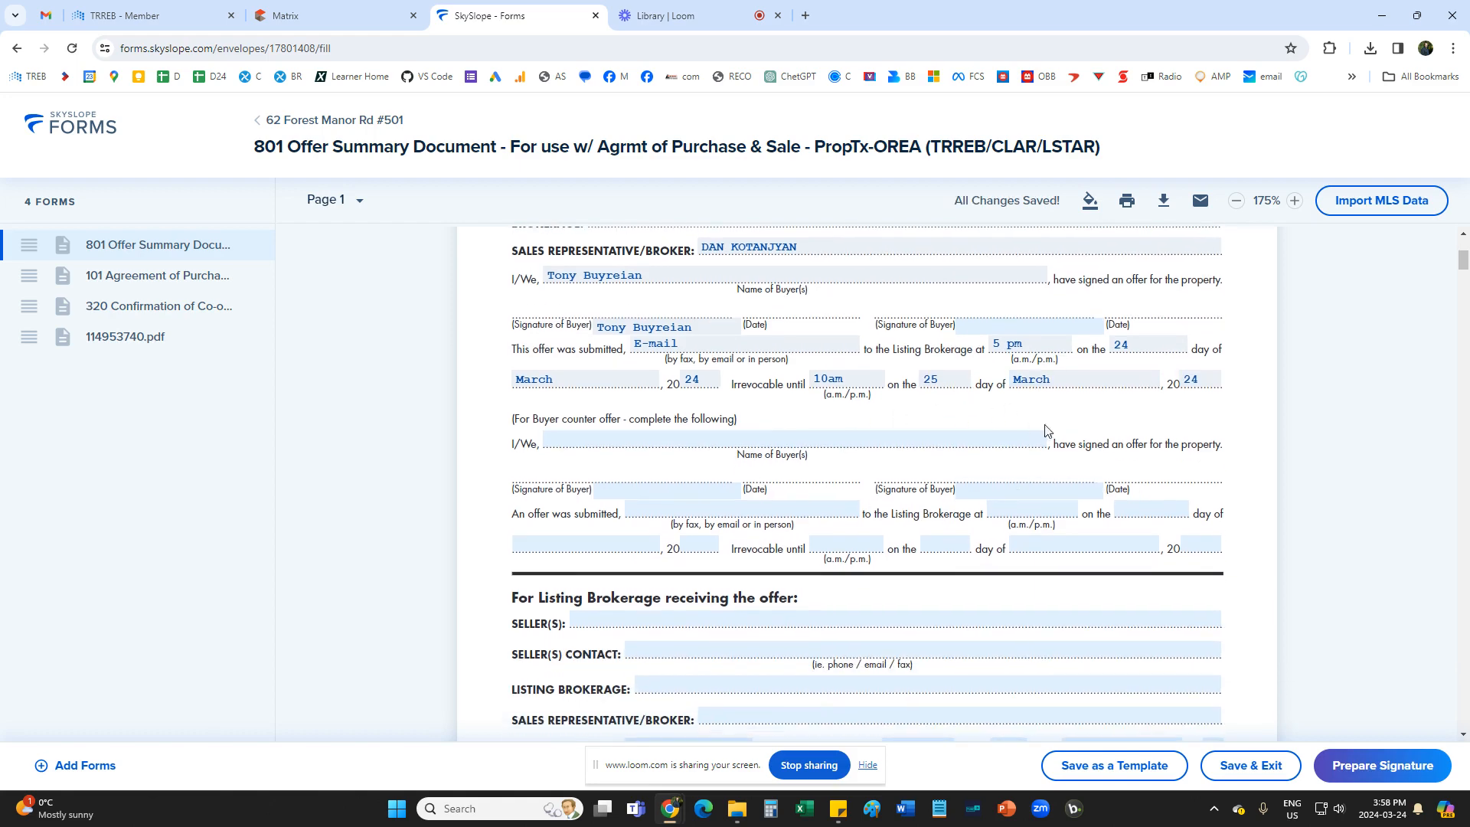
{"action": "scroll", "coordinate": [986, 503], "scroll_direction": "down", "scroll_amount": 3}
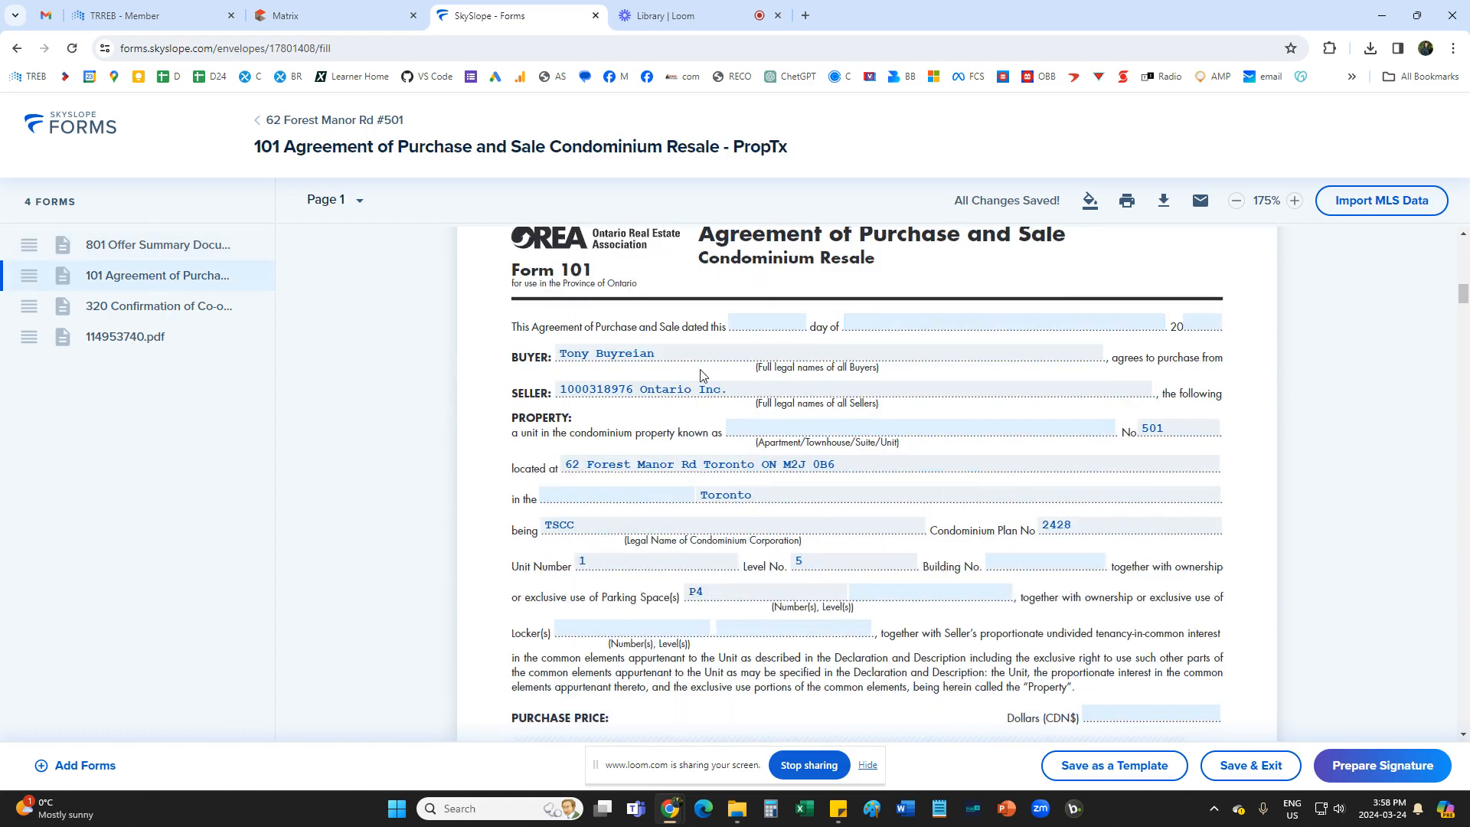
{"action": "scroll", "coordinate": [733, 499], "scroll_direction": "down", "scroll_amount": 2}
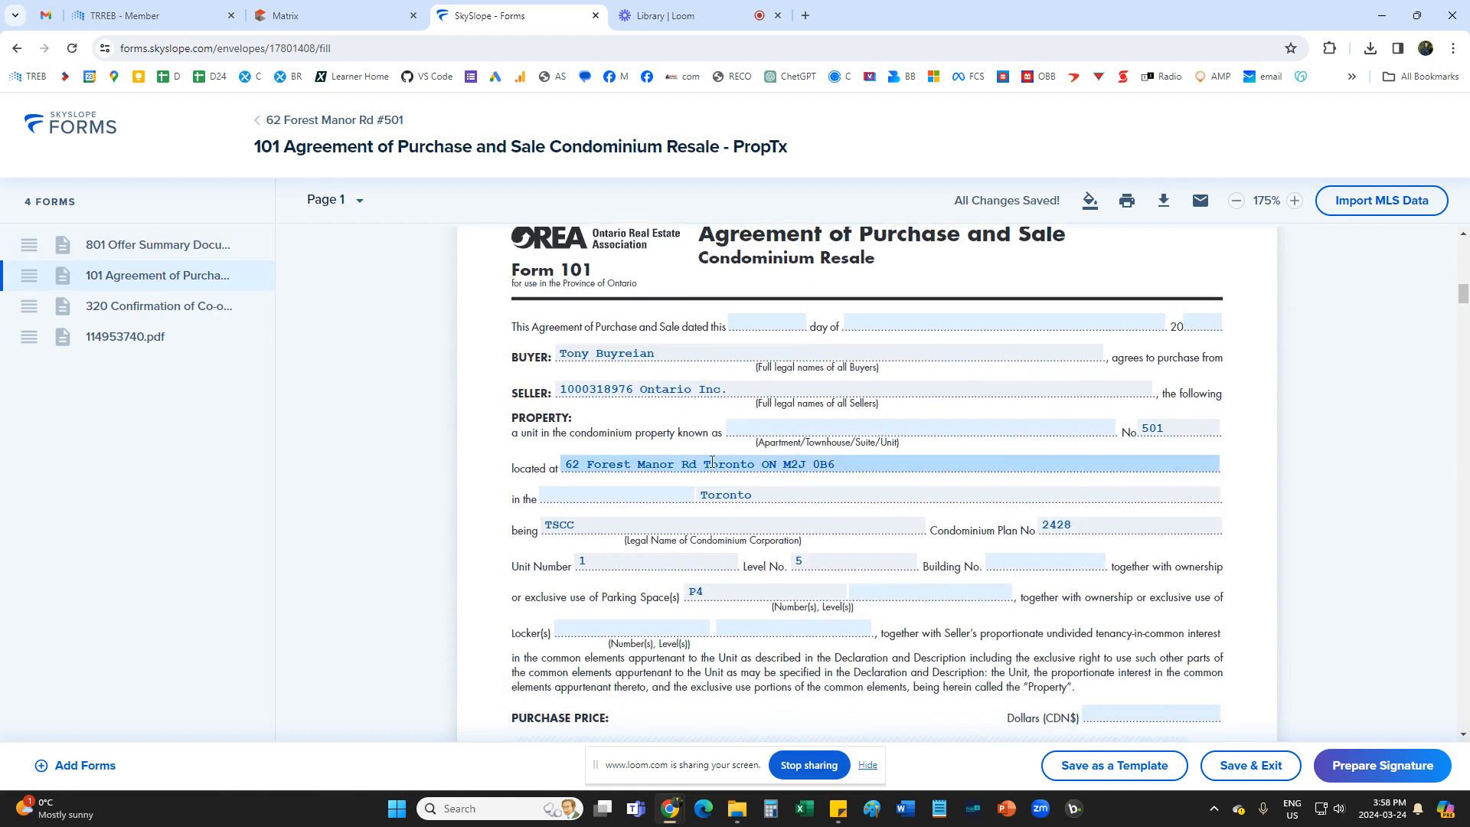
{"action": "left_click", "coordinate": [768, 323]}
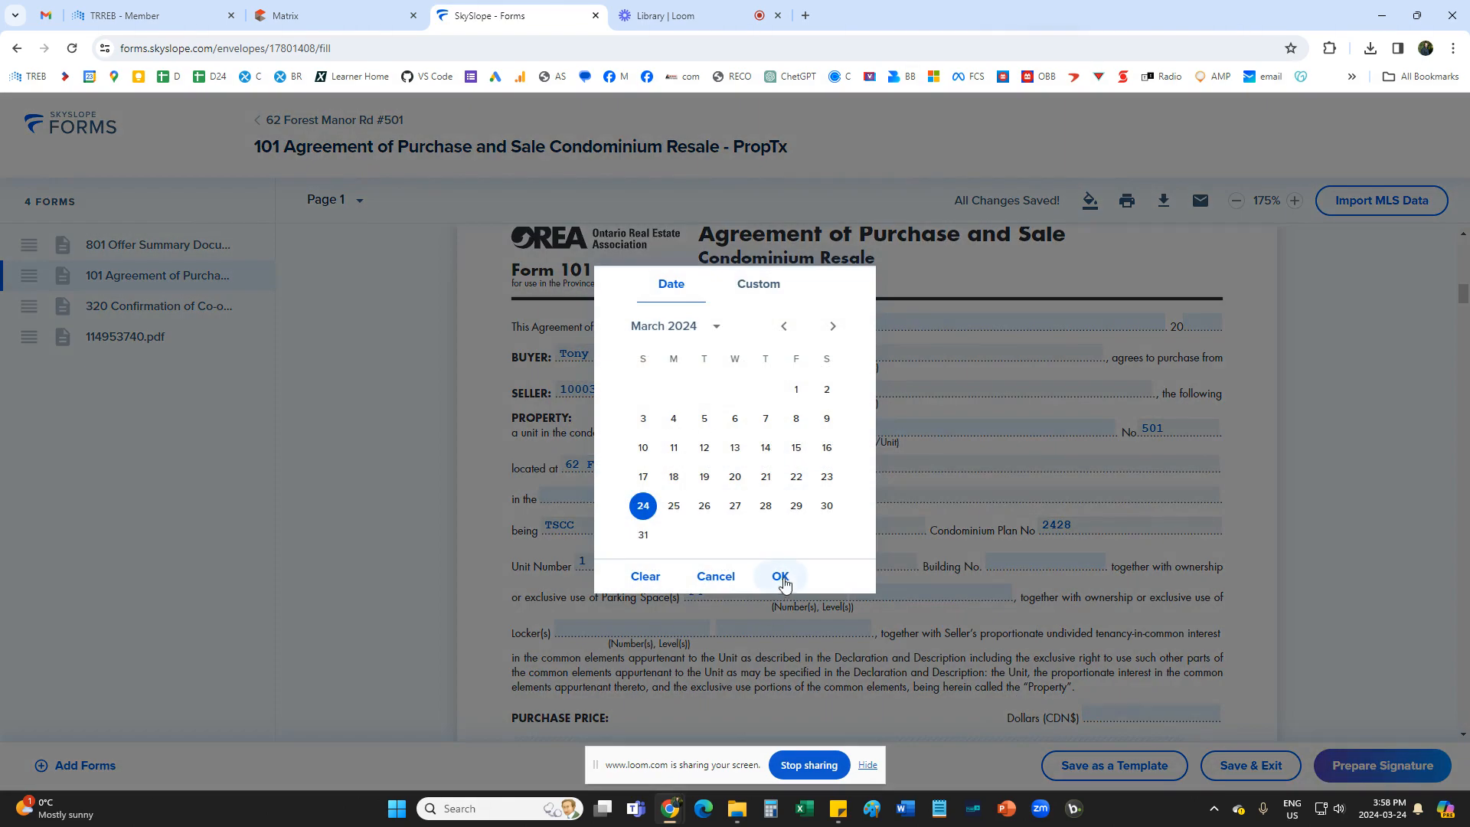
{"action": "left_click", "coordinate": [781, 576]}
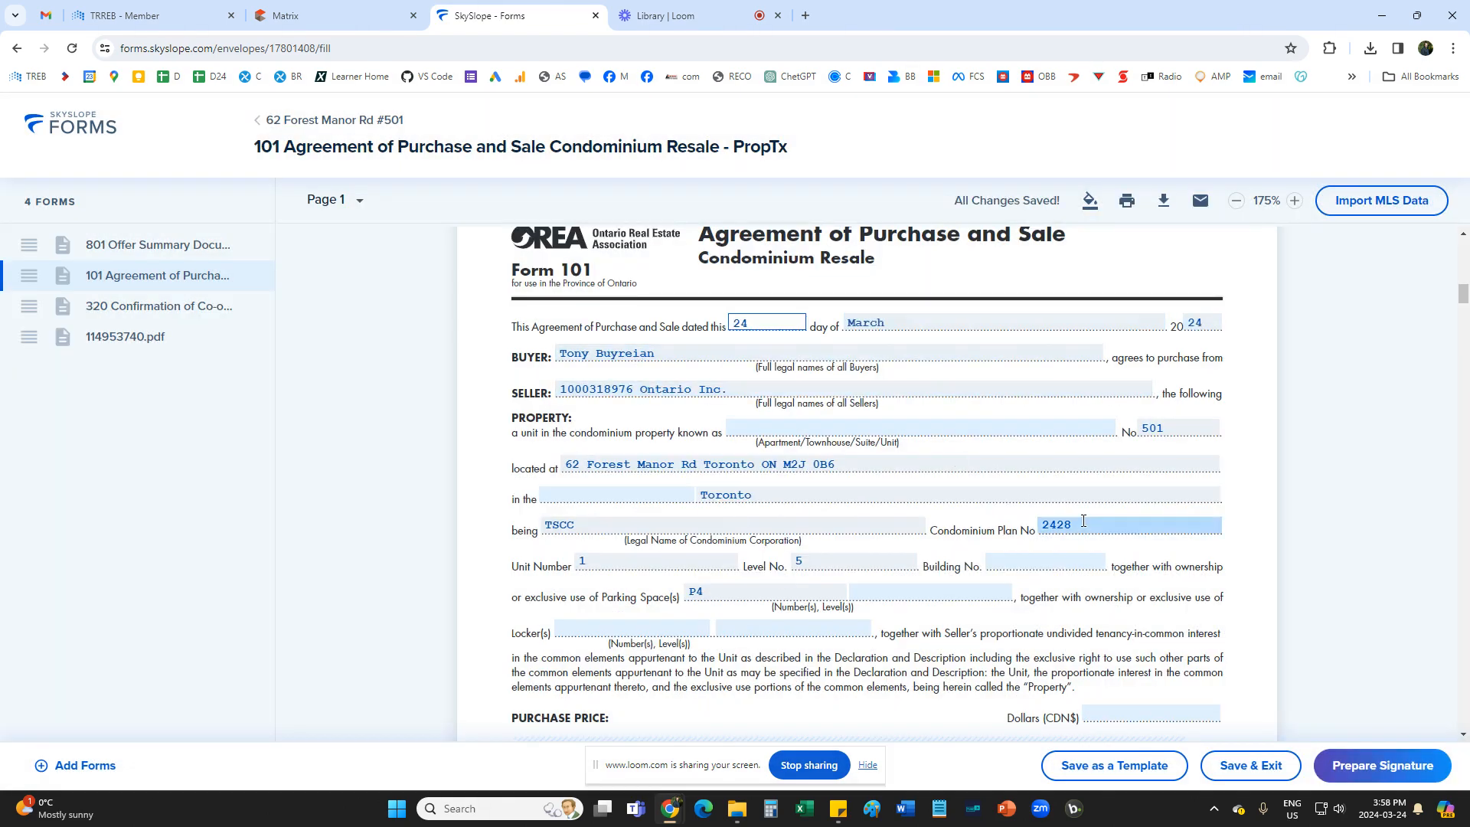
Set the condominium unit's property type on Form 101 to Apartment.
{"action": "left_click", "coordinate": [841, 430]}
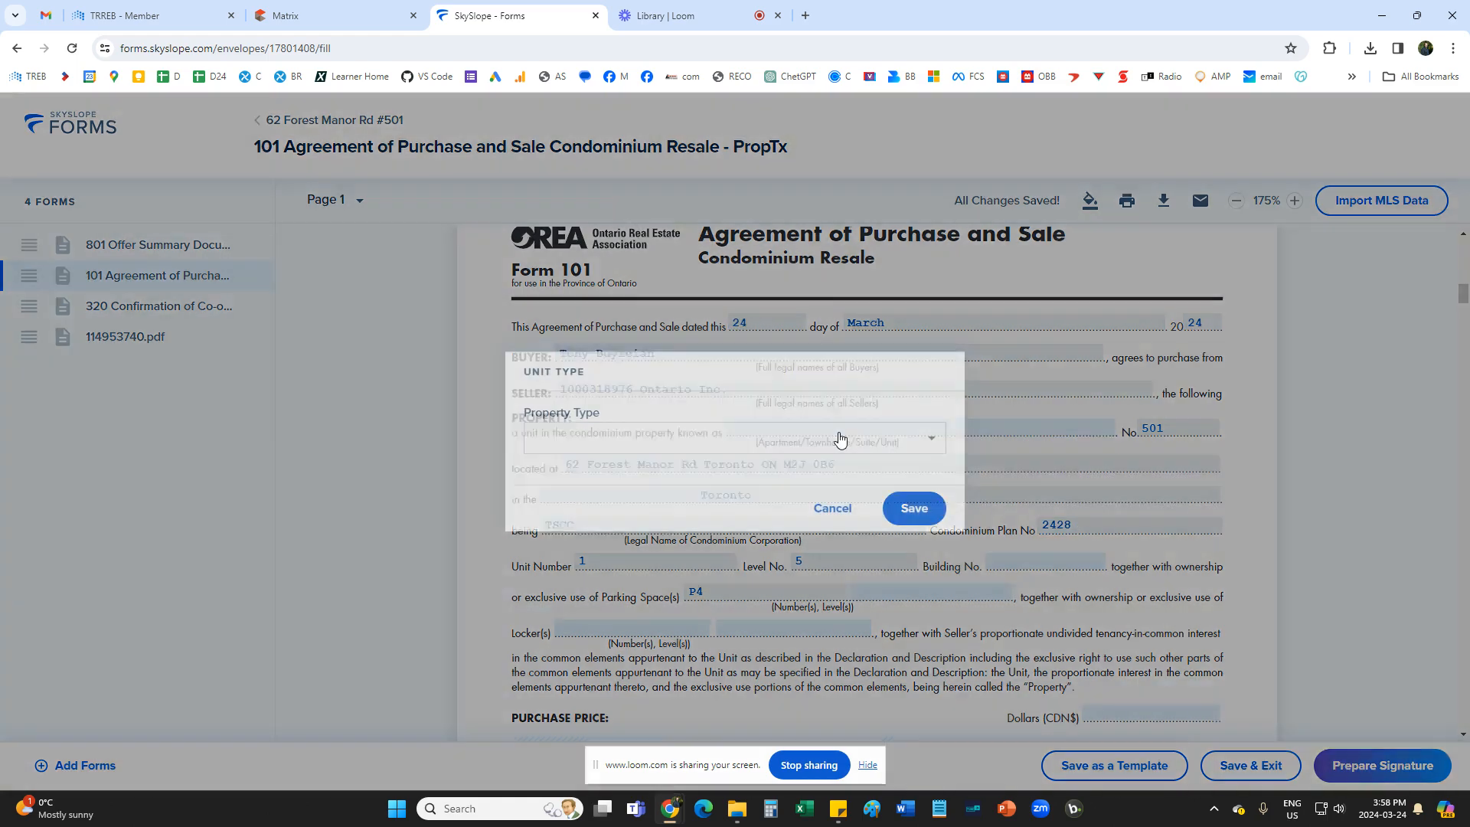
{"action": "left_click", "coordinate": [800, 443]}
{"action": "left_click", "coordinate": [691, 502]}
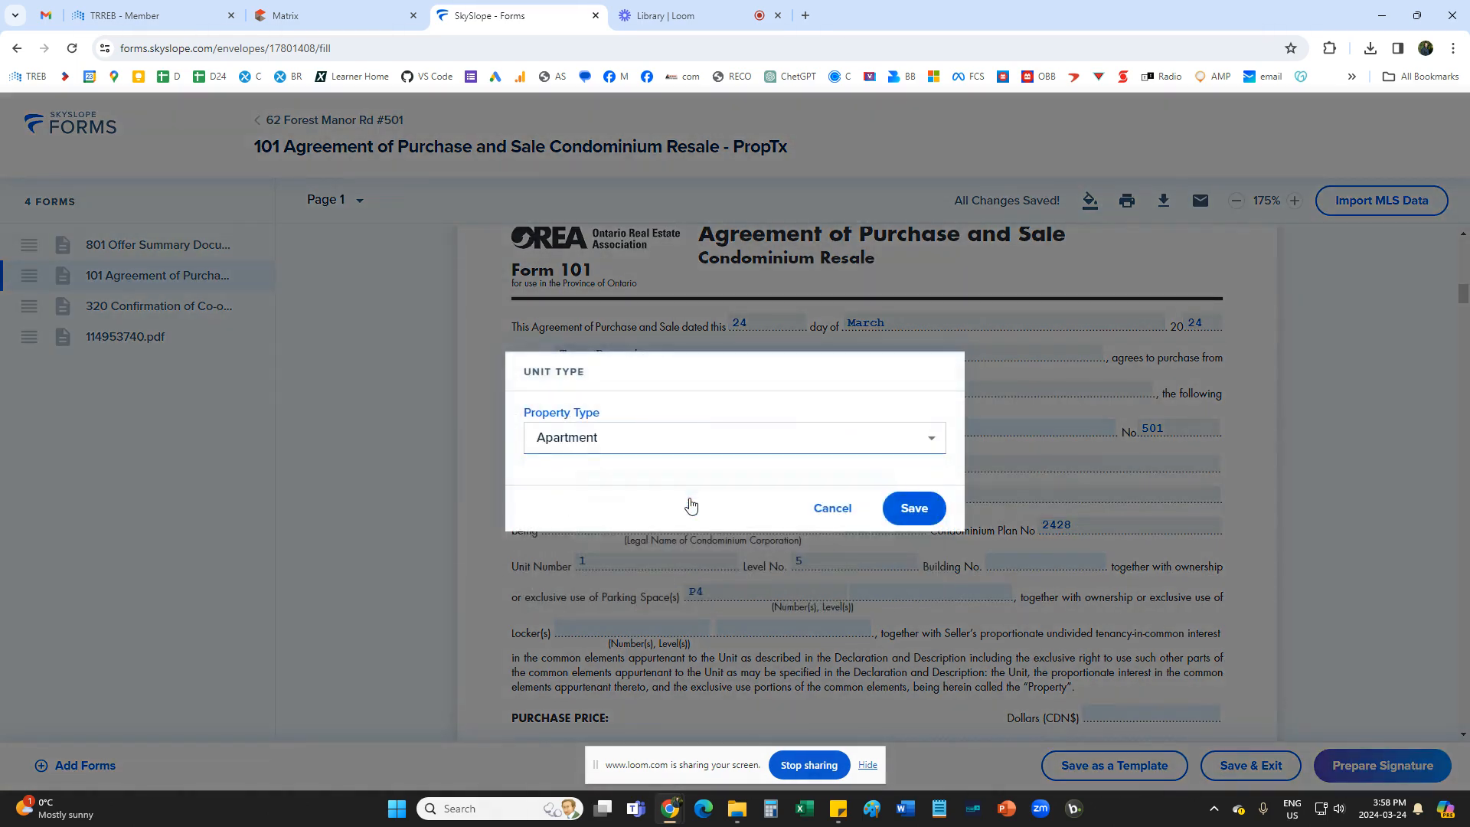
{"action": "left_click", "coordinate": [912, 509]}
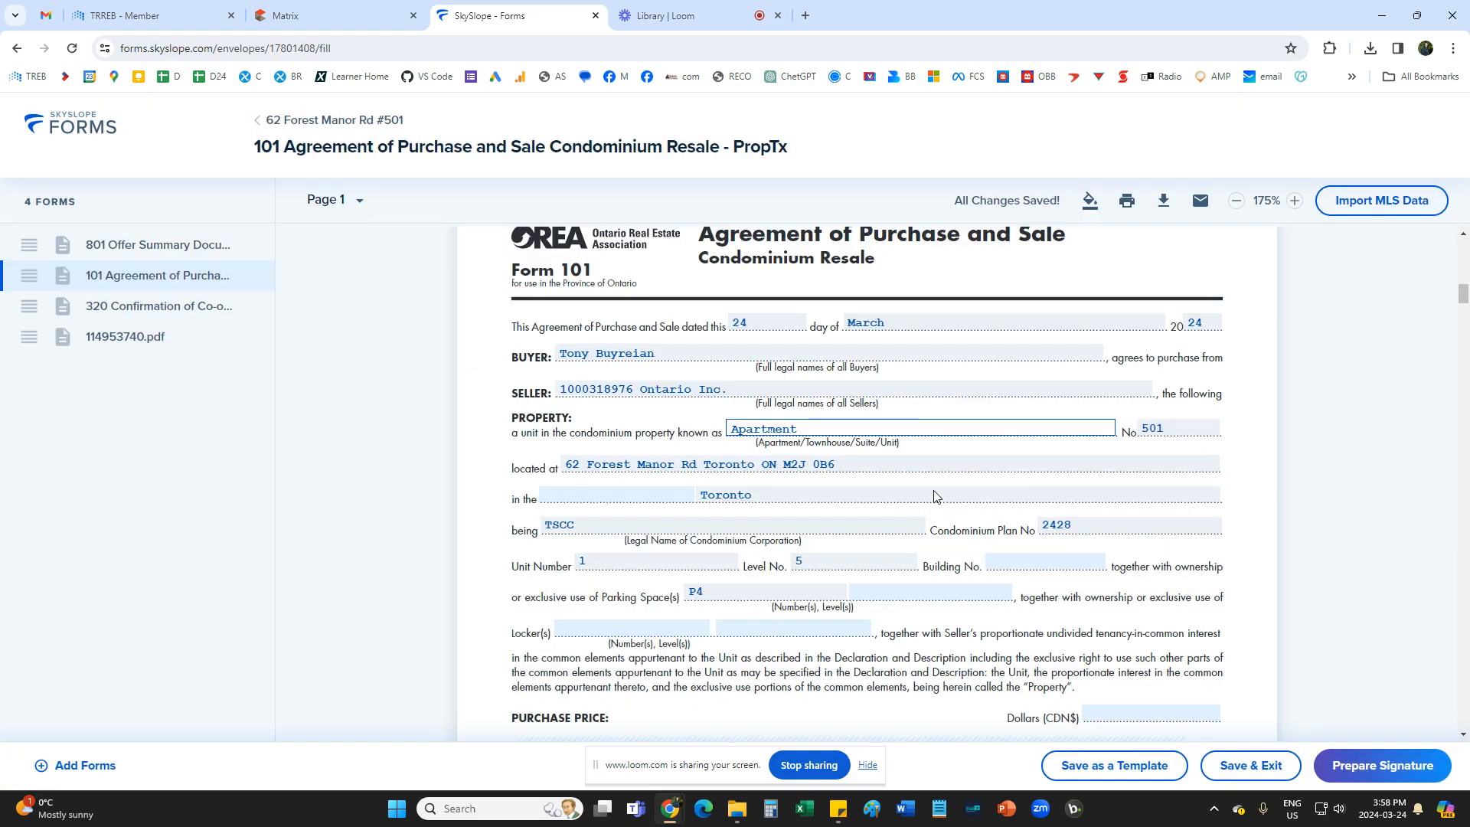
Set the location prefix before Toronto on Form 101 to "City of".
{"action": "scroll", "coordinate": [1144, 452], "scroll_direction": "down", "scroll_amount": 2}
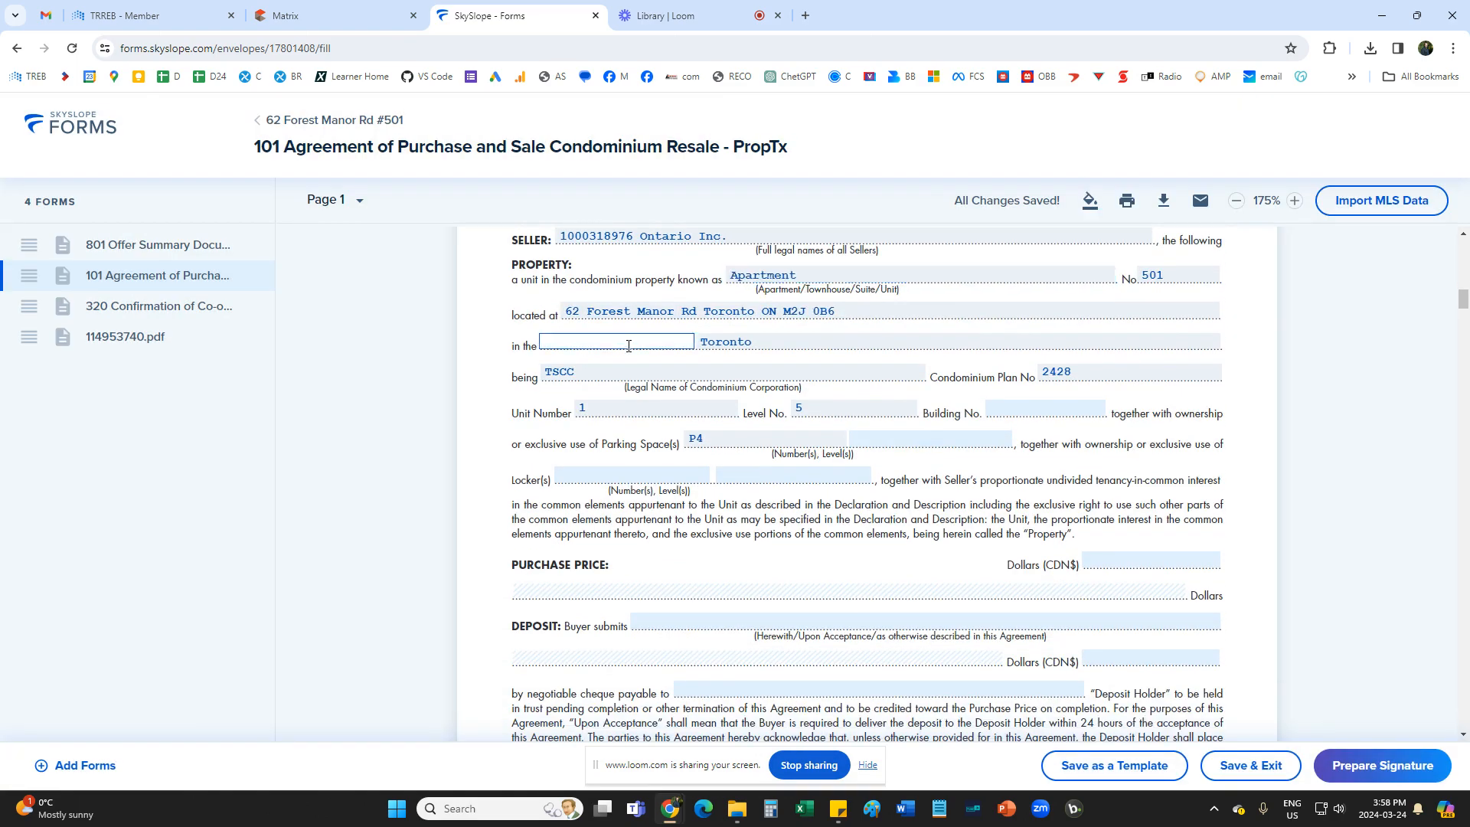
{"action": "left_click", "coordinate": [625, 345]}
{"action": "left_click", "coordinate": [617, 500]}
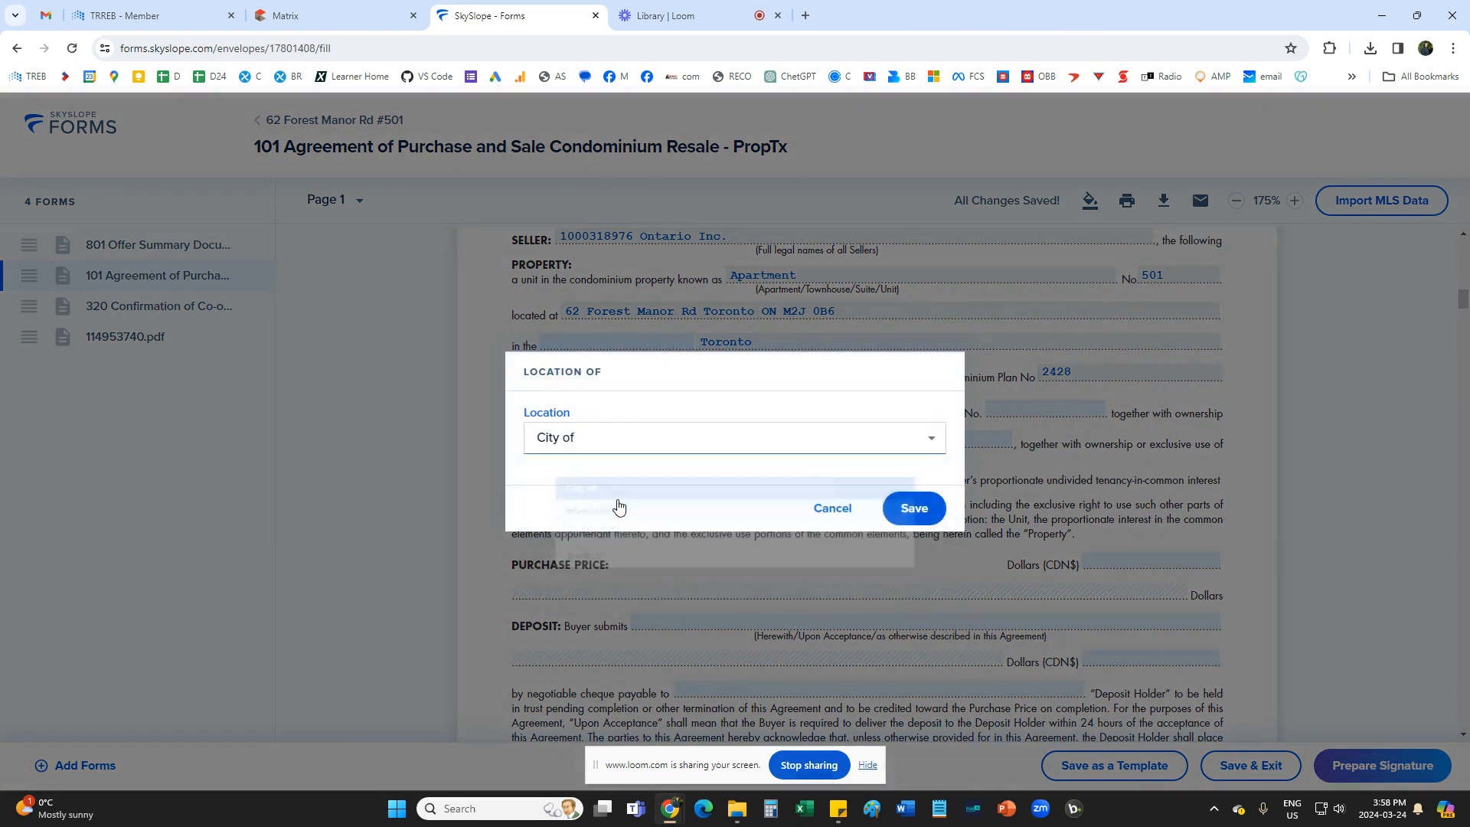
{"action": "left_click", "coordinate": [906, 511]}
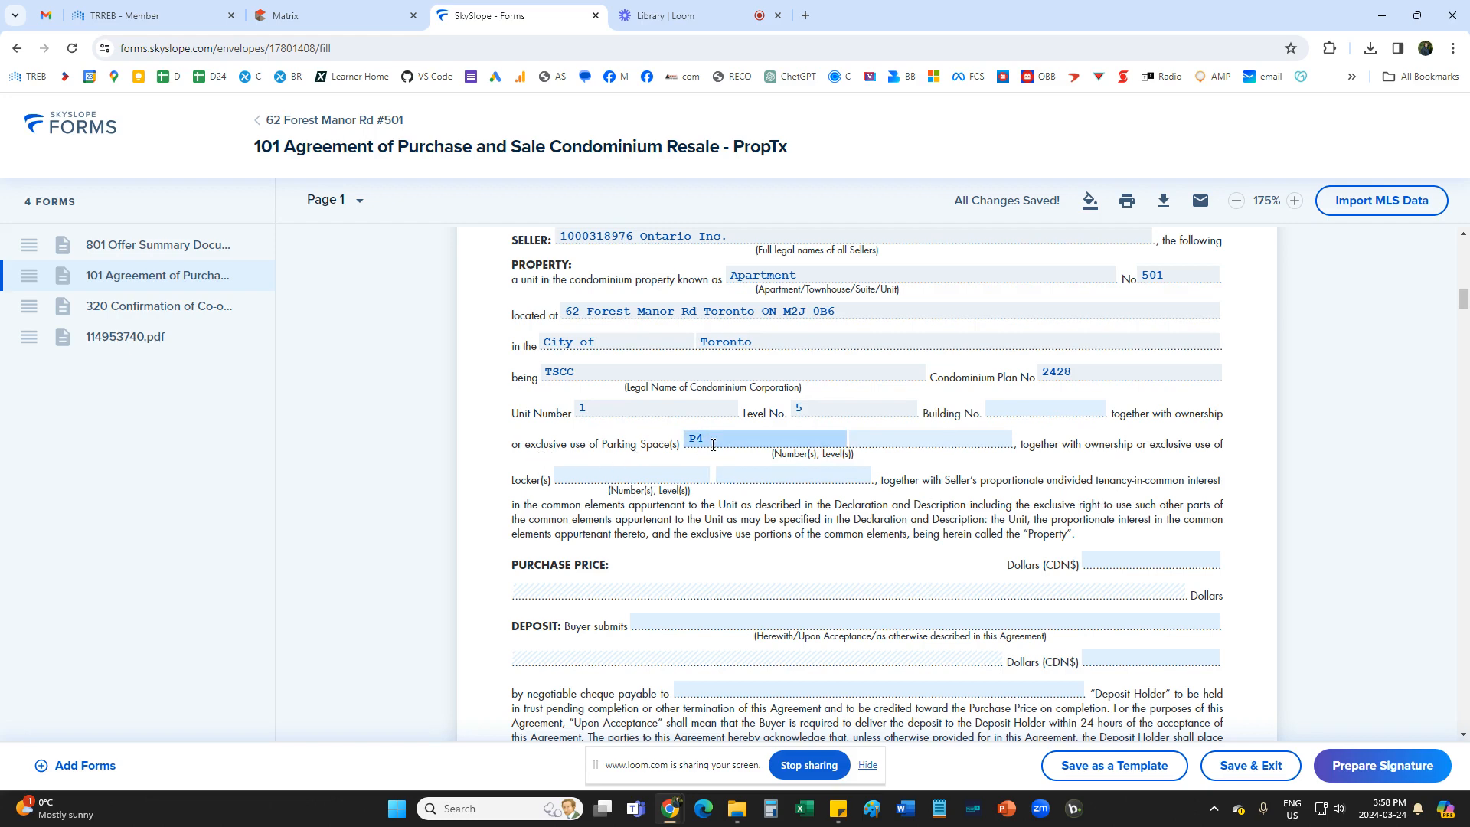
Switch to the Matrix listing and review its condo corporation, legal unit, parking and locker details against Form 101.
{"action": "left_click", "coordinate": [304, 13]}
{"action": "scroll", "coordinate": [418, 512], "scroll_direction": "down", "scroll_amount": 3}
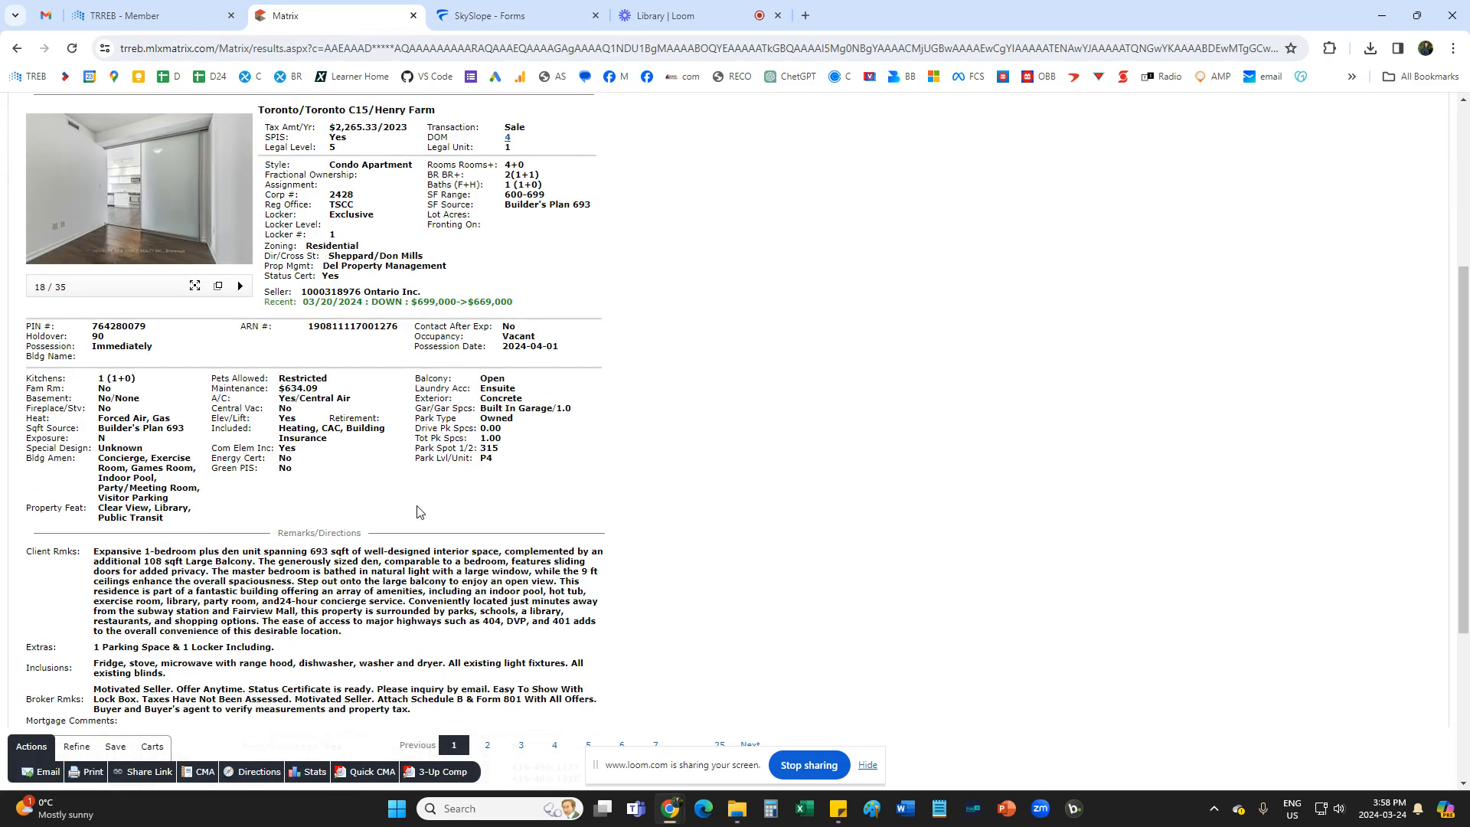
{"action": "scroll", "coordinate": [408, 510], "scroll_direction": "up", "scroll_amount": 1}
{"action": "left_click", "coordinate": [459, 15]}
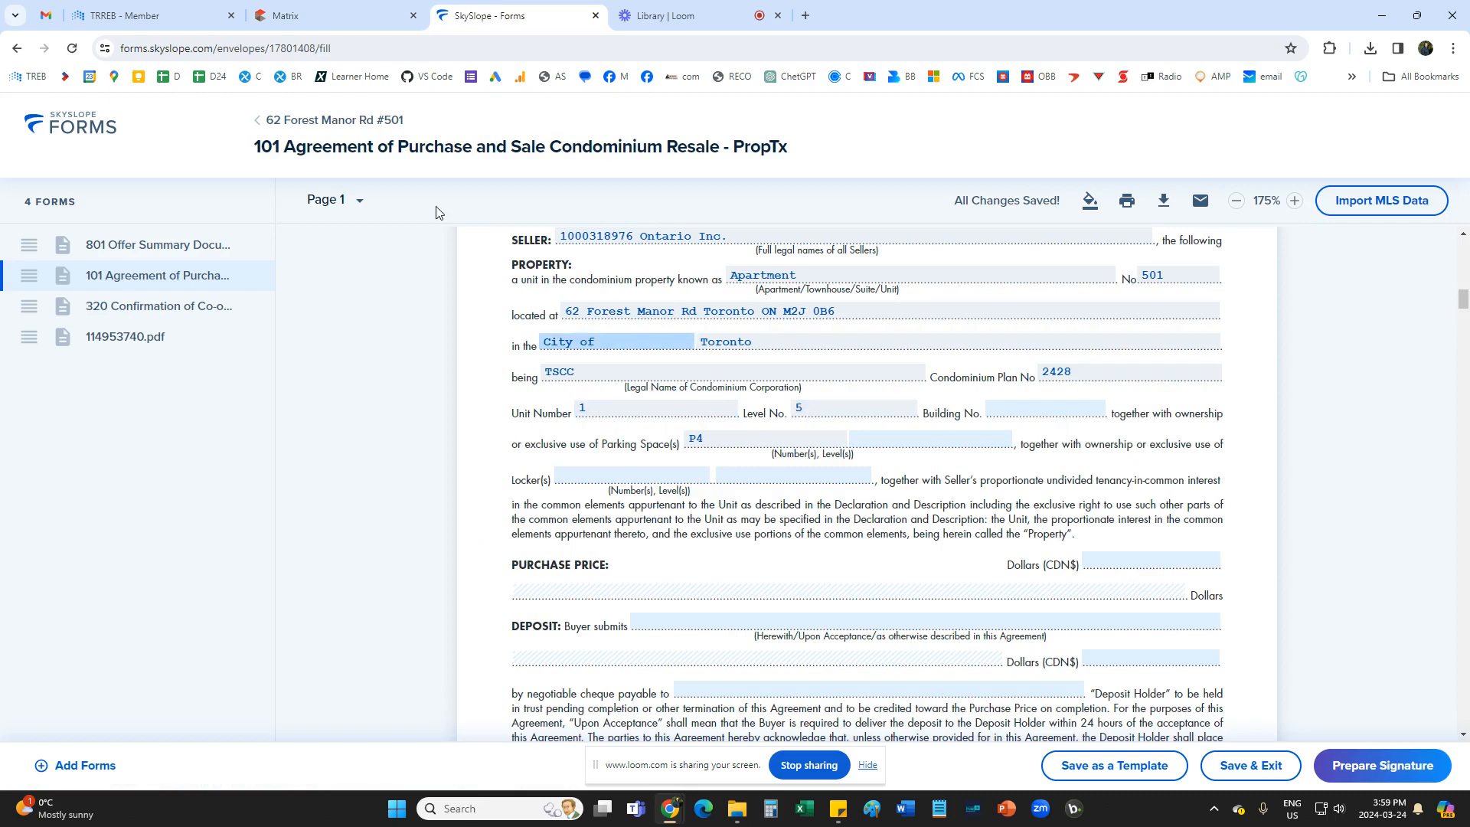
{"action": "left_click", "coordinate": [329, 15]}
{"action": "scroll", "coordinate": [360, 386], "scroll_direction": "up", "scroll_amount": 1}
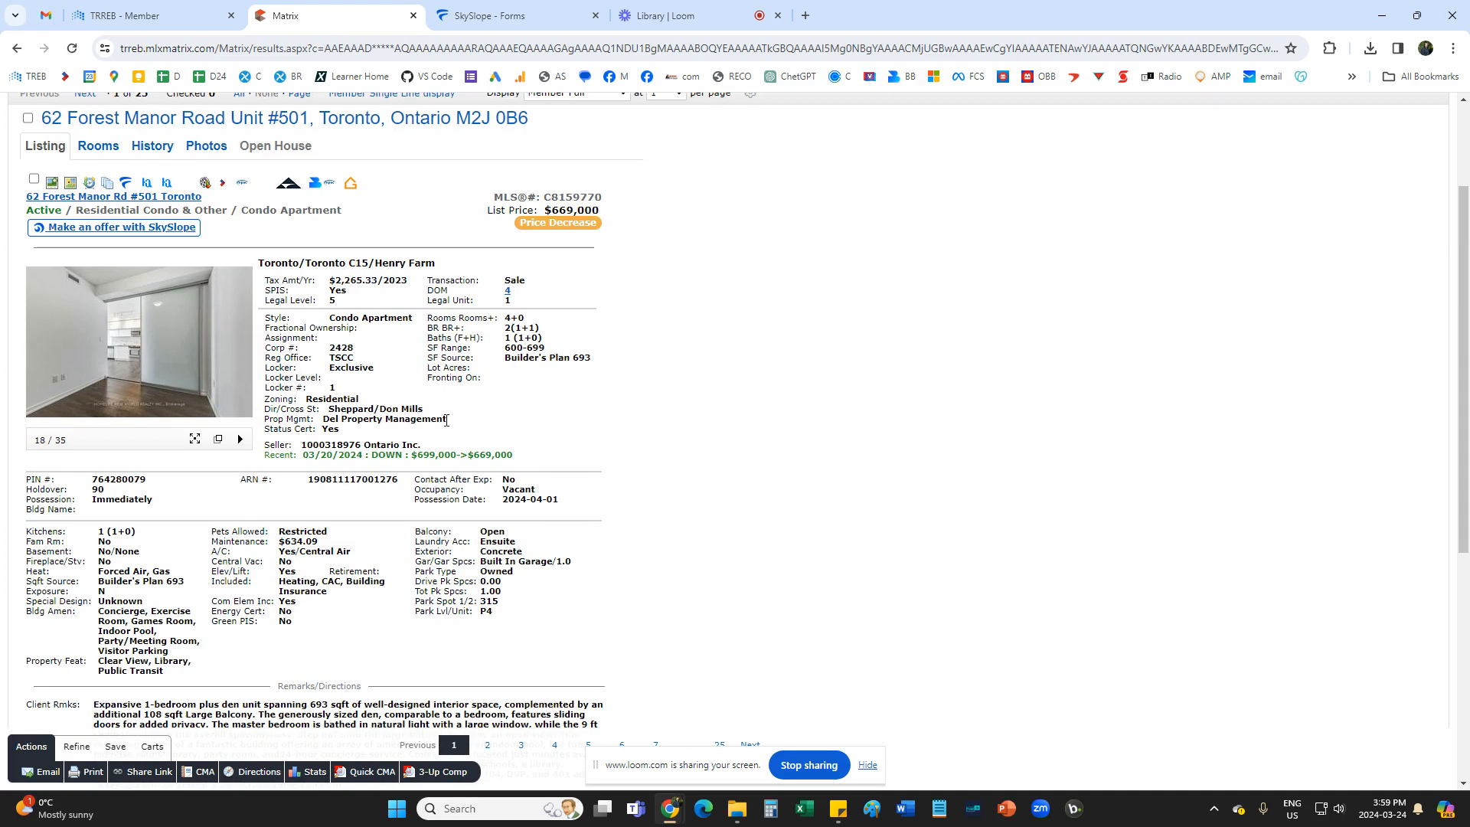
{"action": "scroll", "coordinate": [446, 419], "scroll_direction": "up", "scroll_amount": 1}
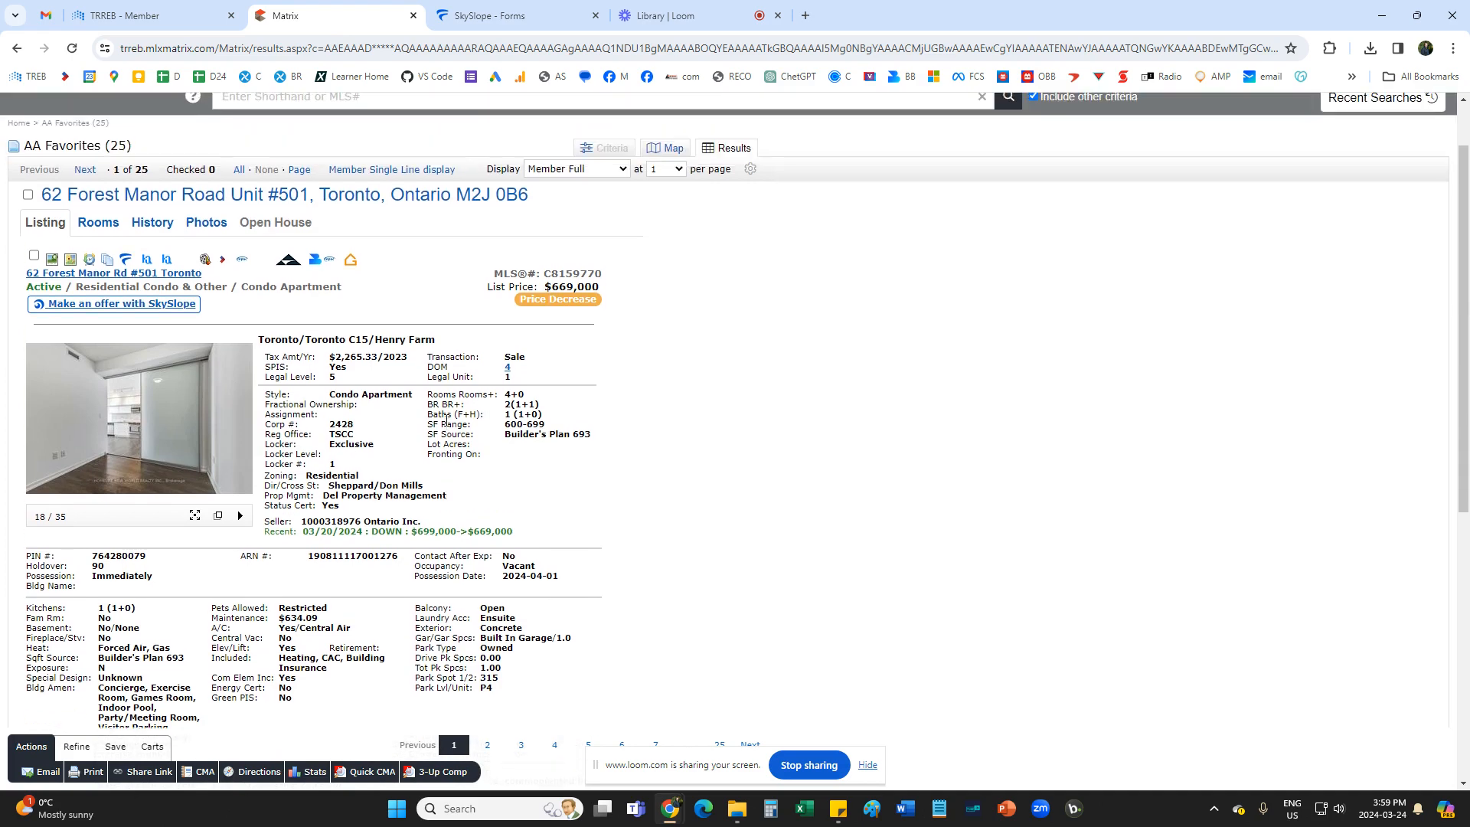
{"action": "scroll", "coordinate": [446, 420], "scroll_direction": "down", "scroll_amount": 1}
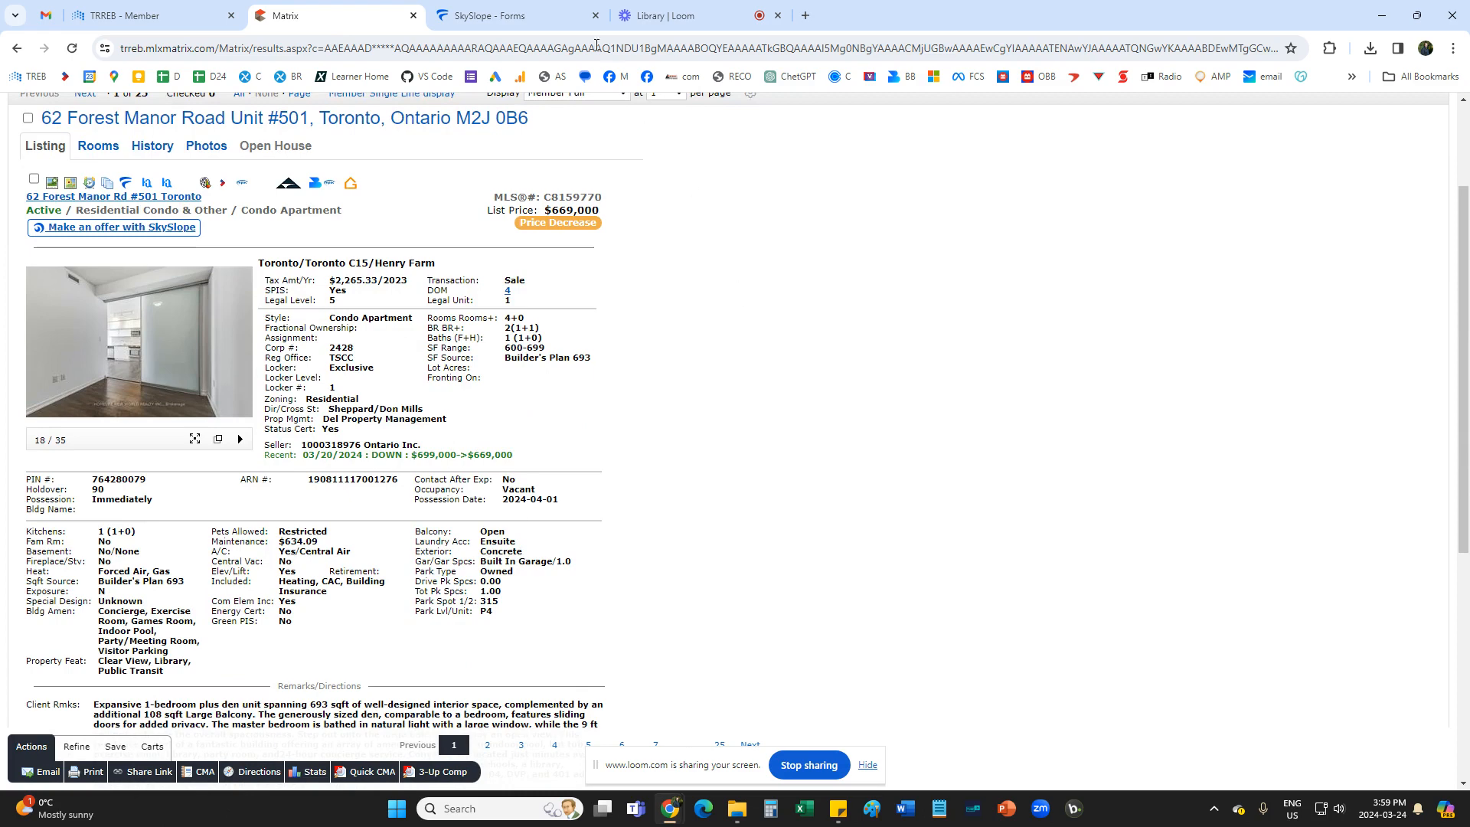
{"action": "left_click", "coordinate": [663, 16]}
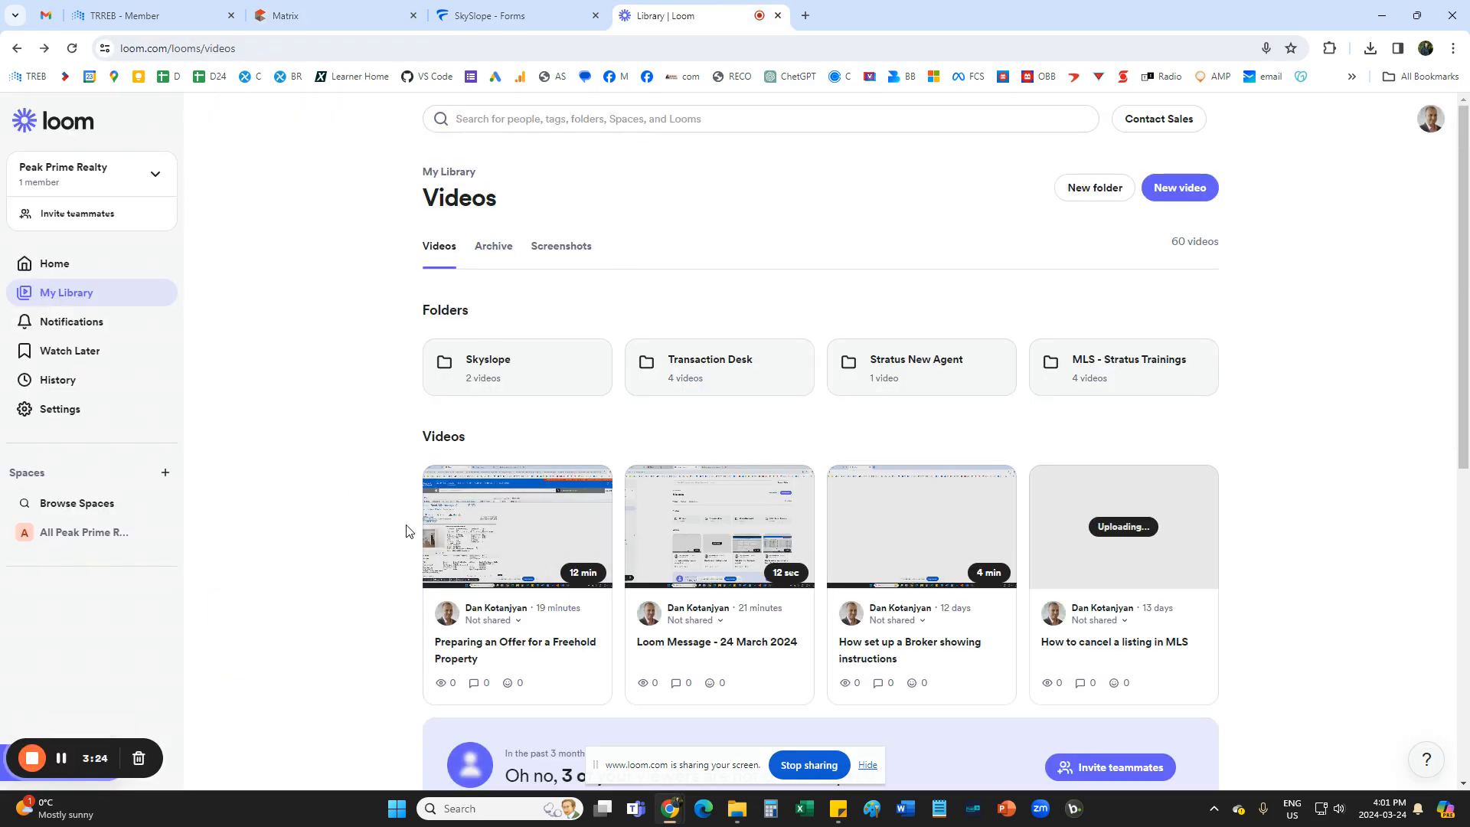
{"action": "left_click", "coordinate": [469, 16]}
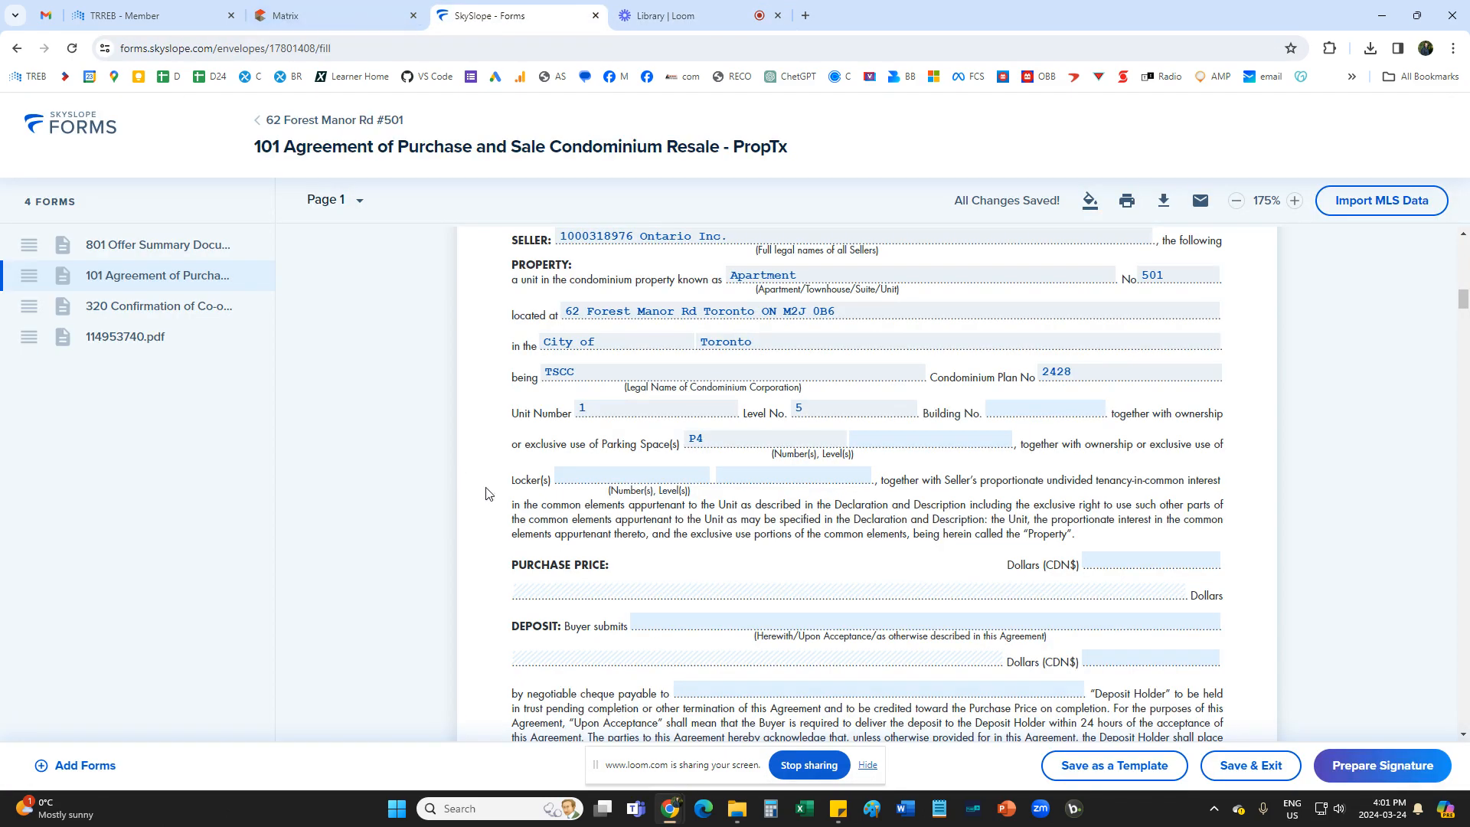
Return to the Matrix listing and check its Legal Level and Legal Unit entries.
{"action": "left_click", "coordinate": [337, 15]}
{"action": "scroll", "coordinate": [426, 509], "scroll_direction": "down", "scroll_amount": 2}
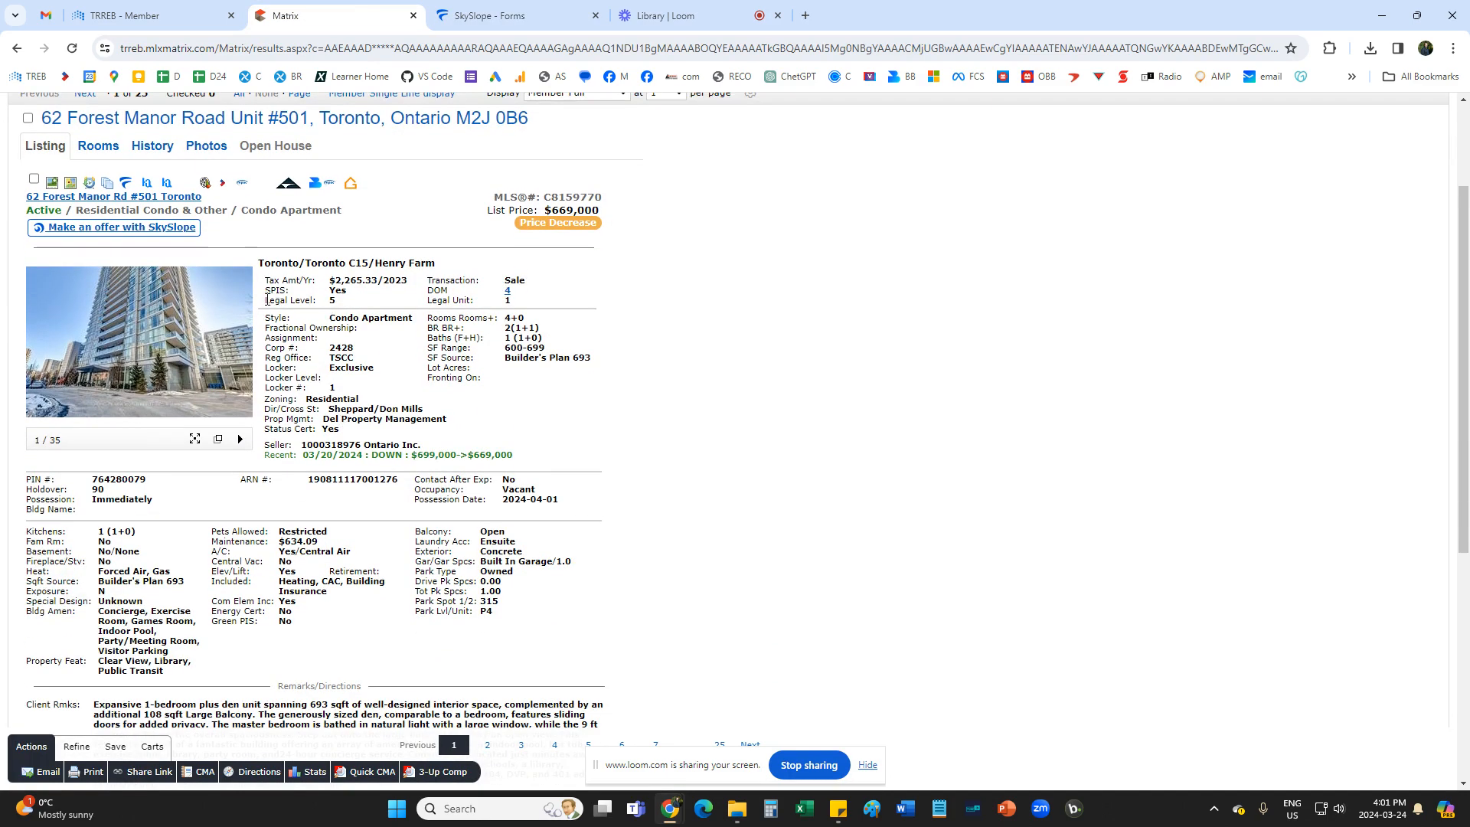
{"action": "left_click_drag", "start_coordinate": [267, 299], "coordinate": [483, 305]}
{"action": "left_click", "coordinate": [515, 304]}
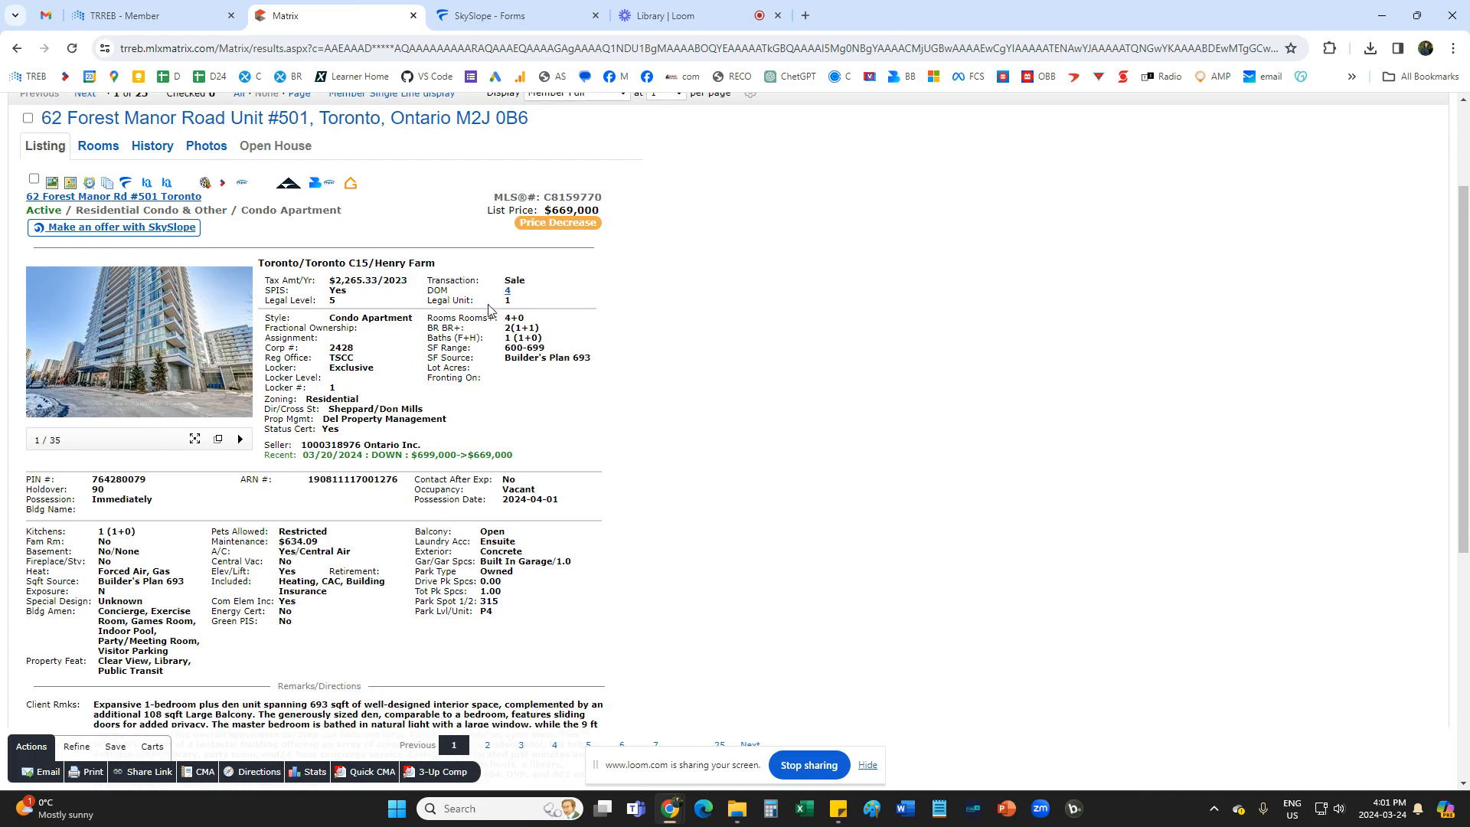
Compare the unit number and level number on Form 101 with the Legal Unit and Legal Level in the Matrix listing.
{"action": "left_click", "coordinate": [549, 8]}
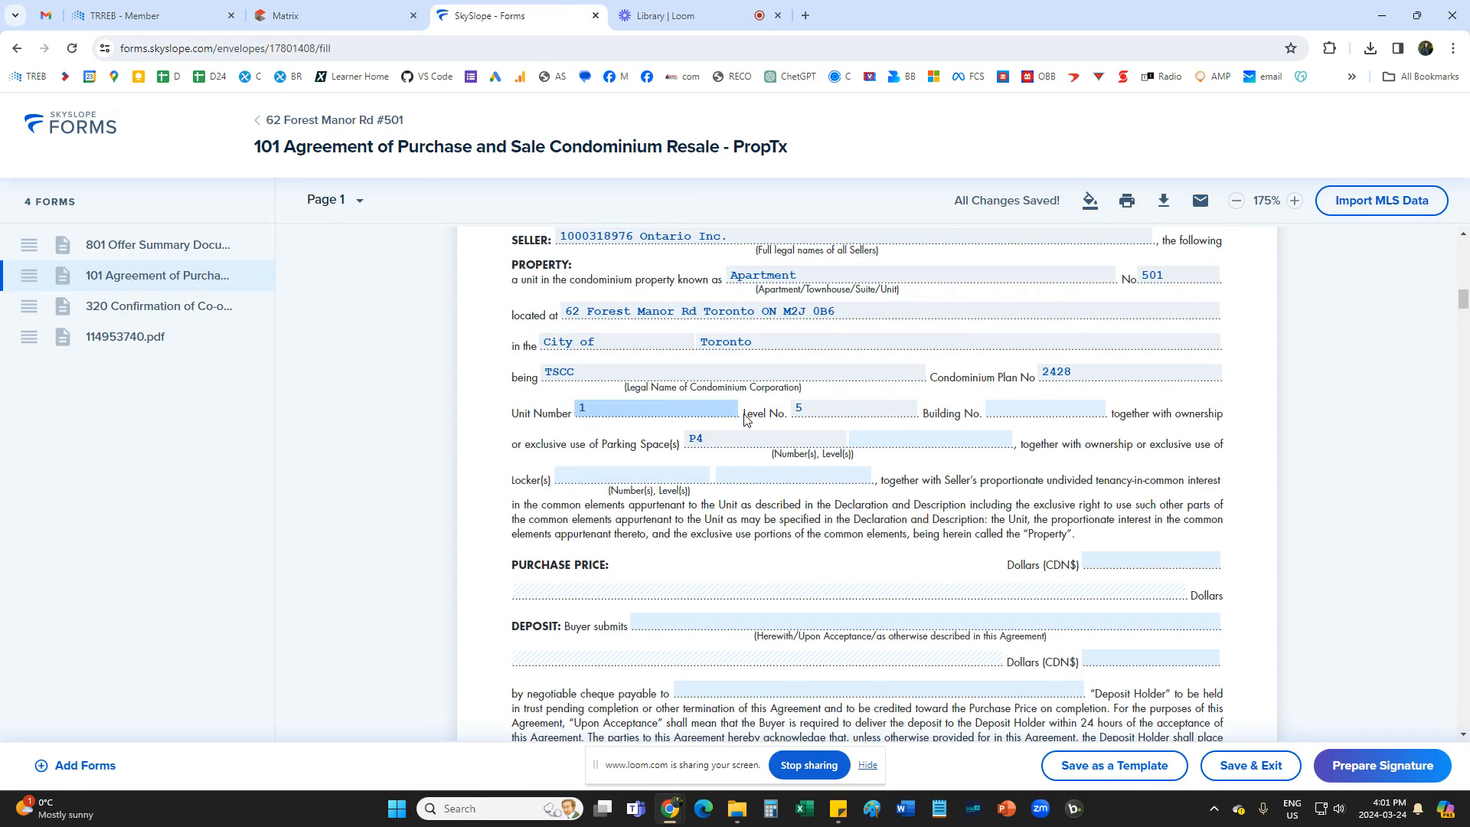
{"action": "left_click", "coordinate": [322, 26]}
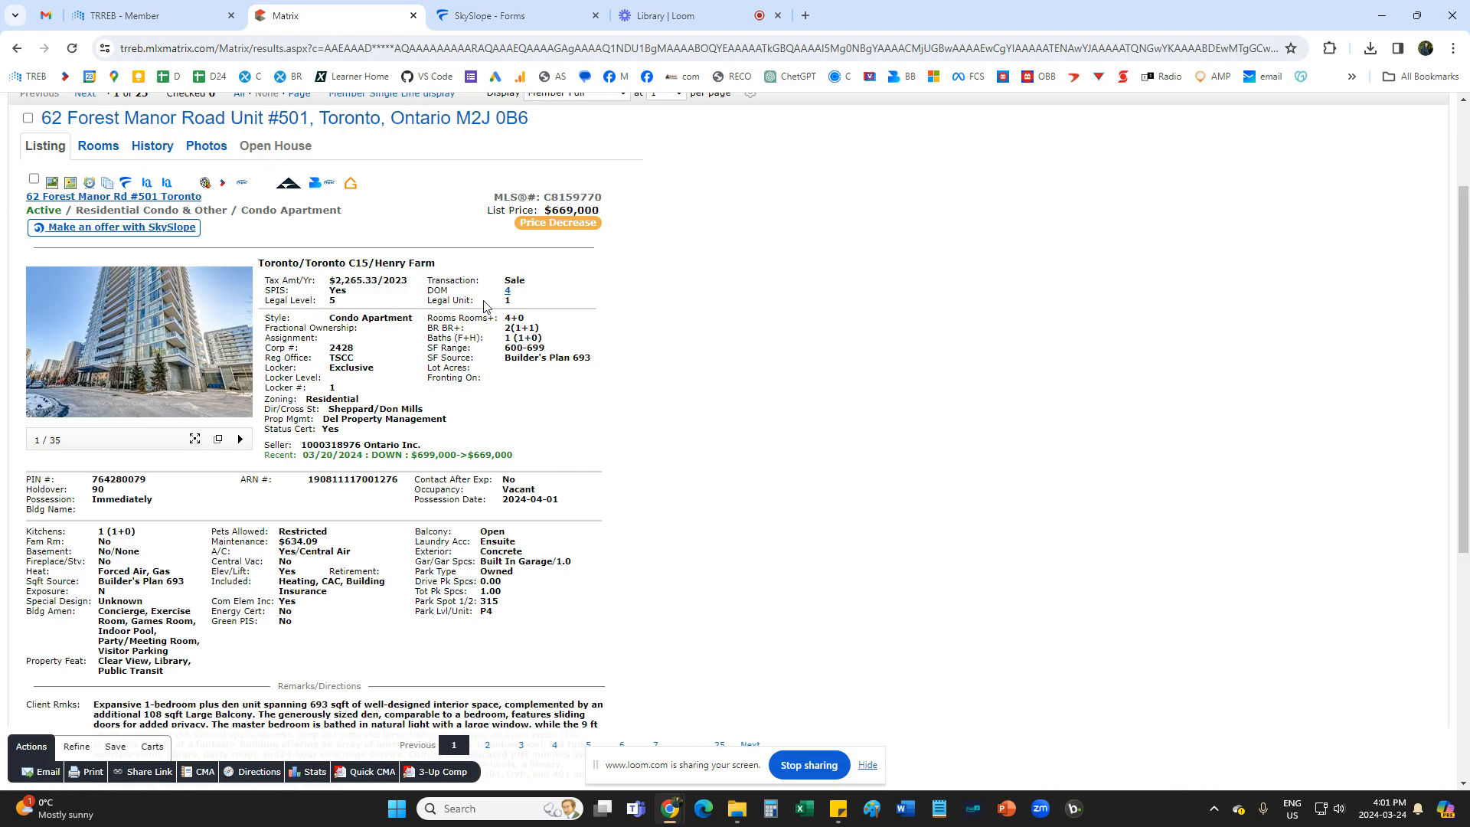
{"action": "left_click", "coordinate": [506, 11]}
{"action": "scroll", "coordinate": [657, 533], "scroll_direction": "down", "scroll_amount": 1}
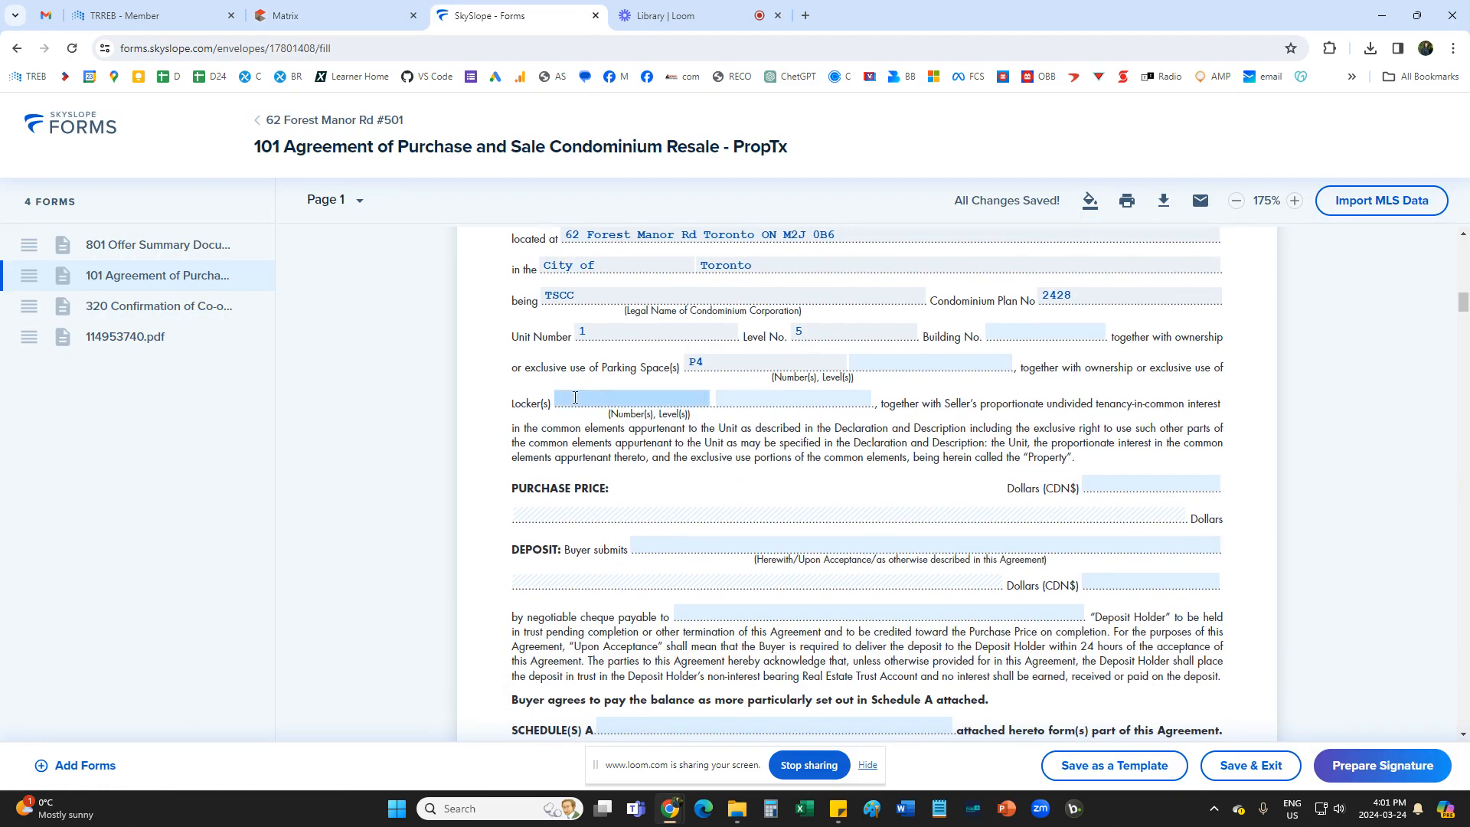
Look up the parking spot in the Matrix listing and enter "unit 315" after P4 for the parking space on Form 101.
{"action": "left_click", "coordinate": [373, 11]}
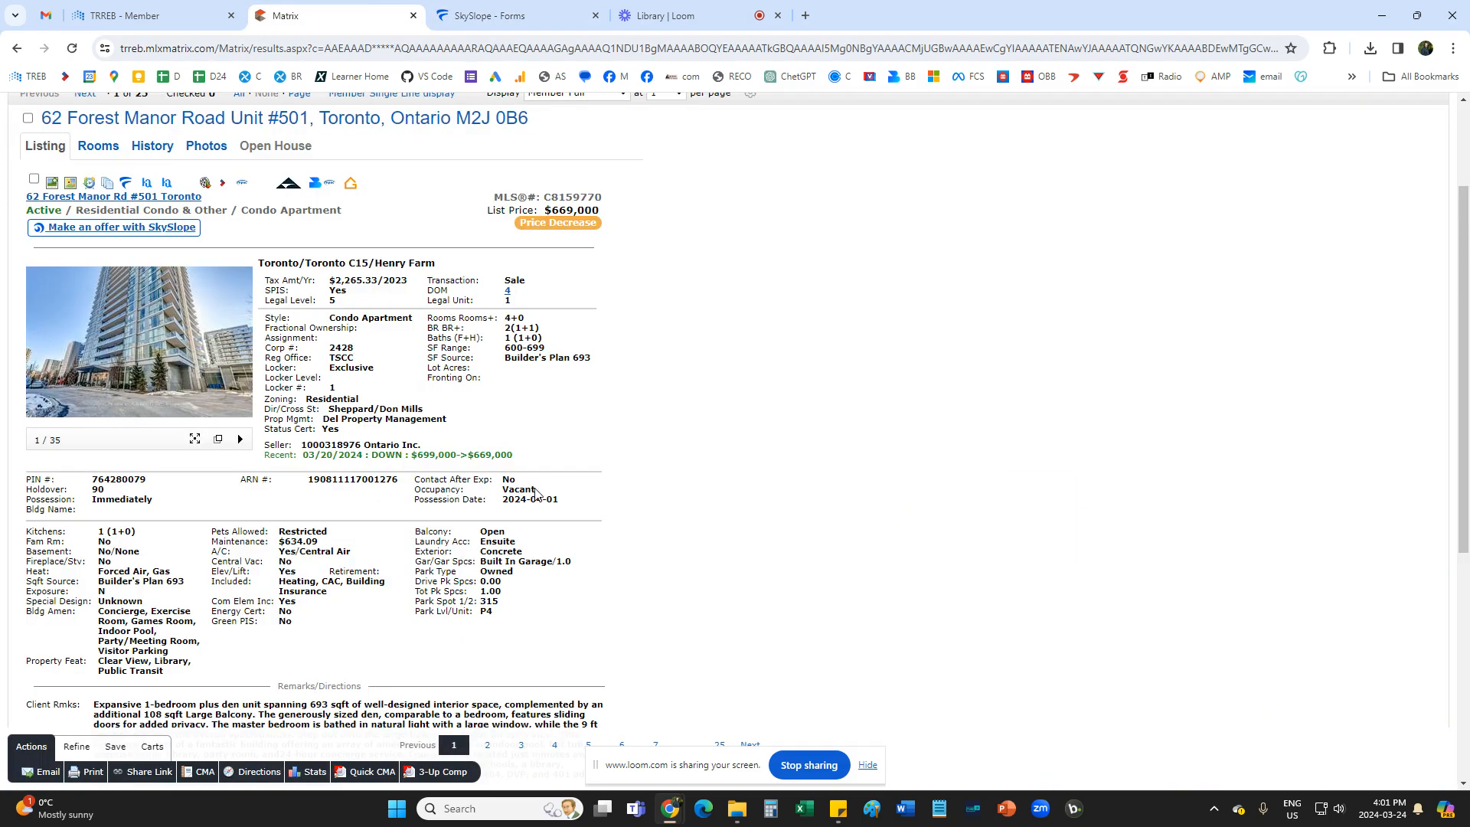
{"action": "scroll", "coordinate": [423, 520], "scroll_direction": "down", "scroll_amount": 2}
{"action": "left_click_drag", "start_coordinate": [423, 521], "coordinate": [507, 546]}
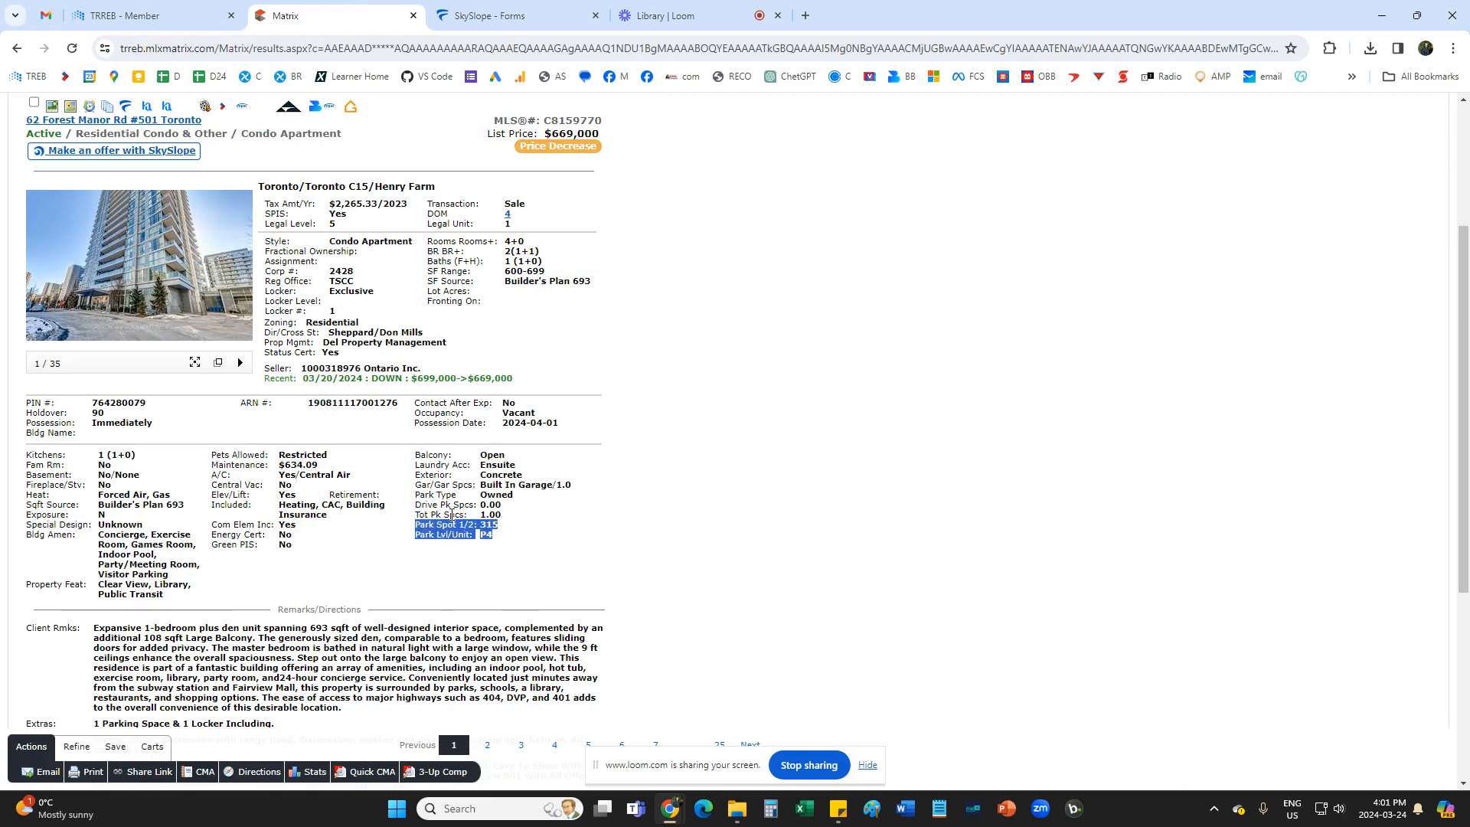
{"action": "left_click", "coordinate": [482, 555]}
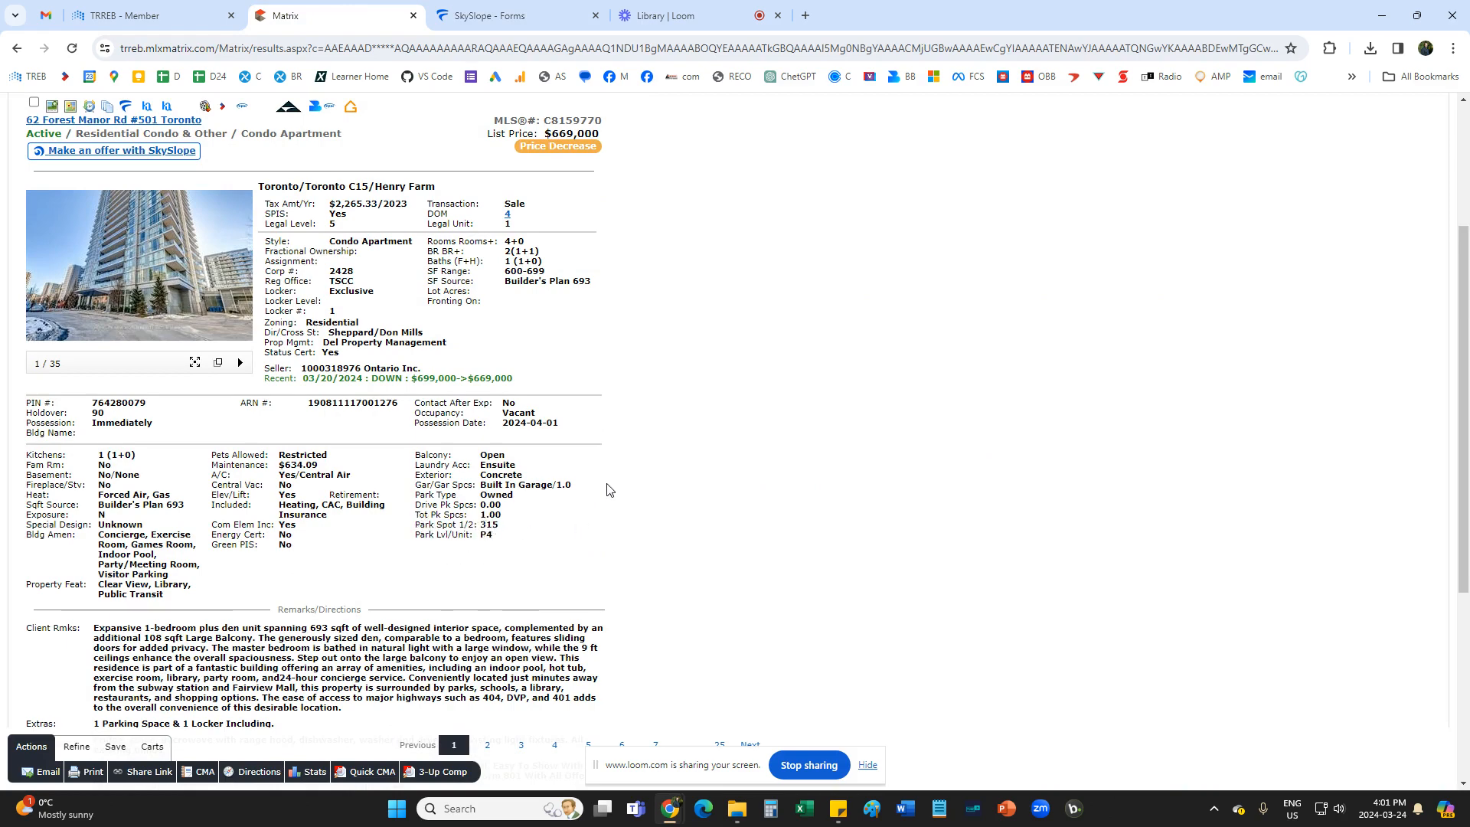
{"action": "left_click", "coordinate": [480, 6]}
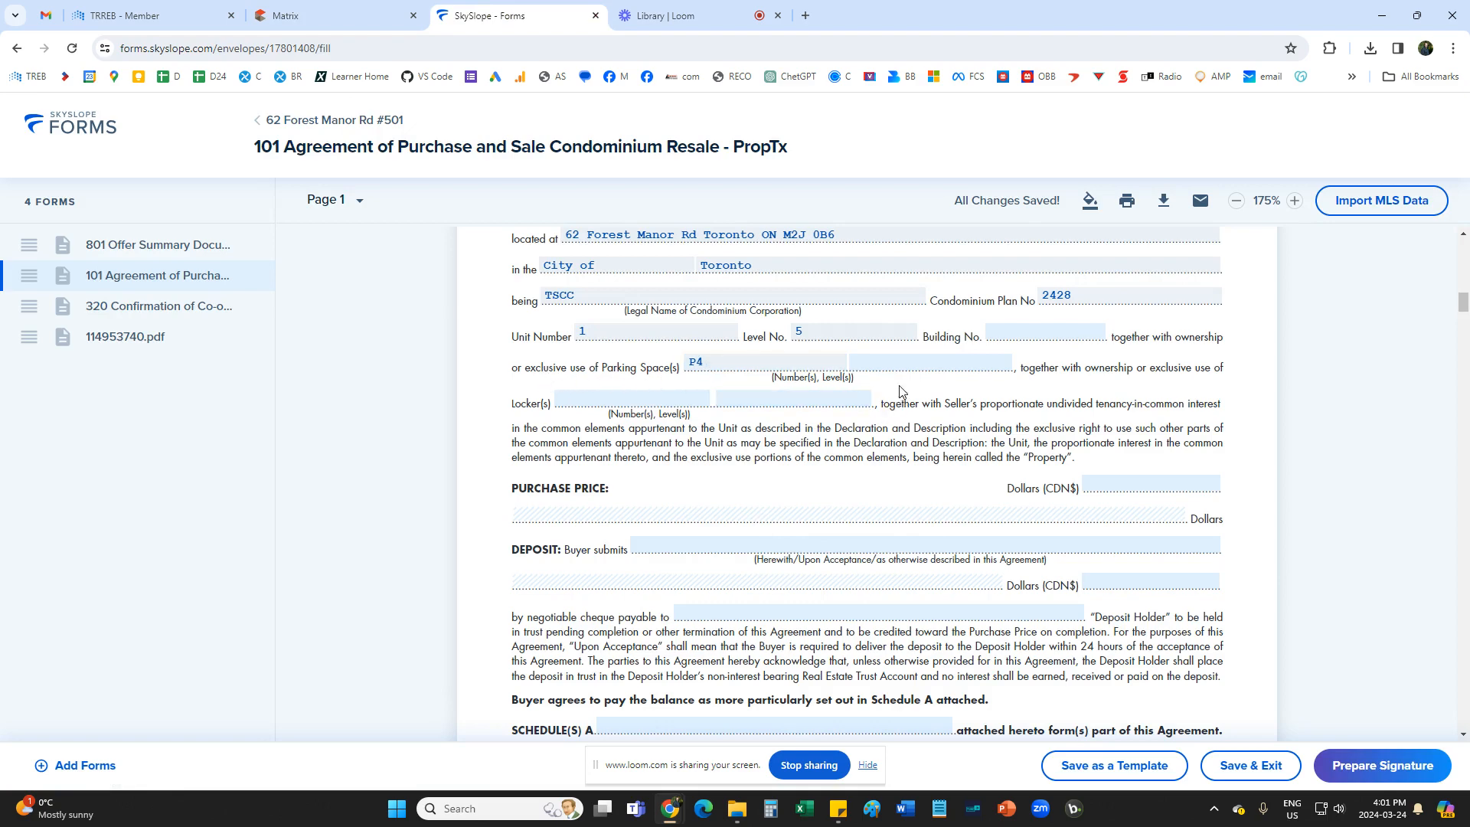
{"action": "left_click", "coordinate": [889, 363]}
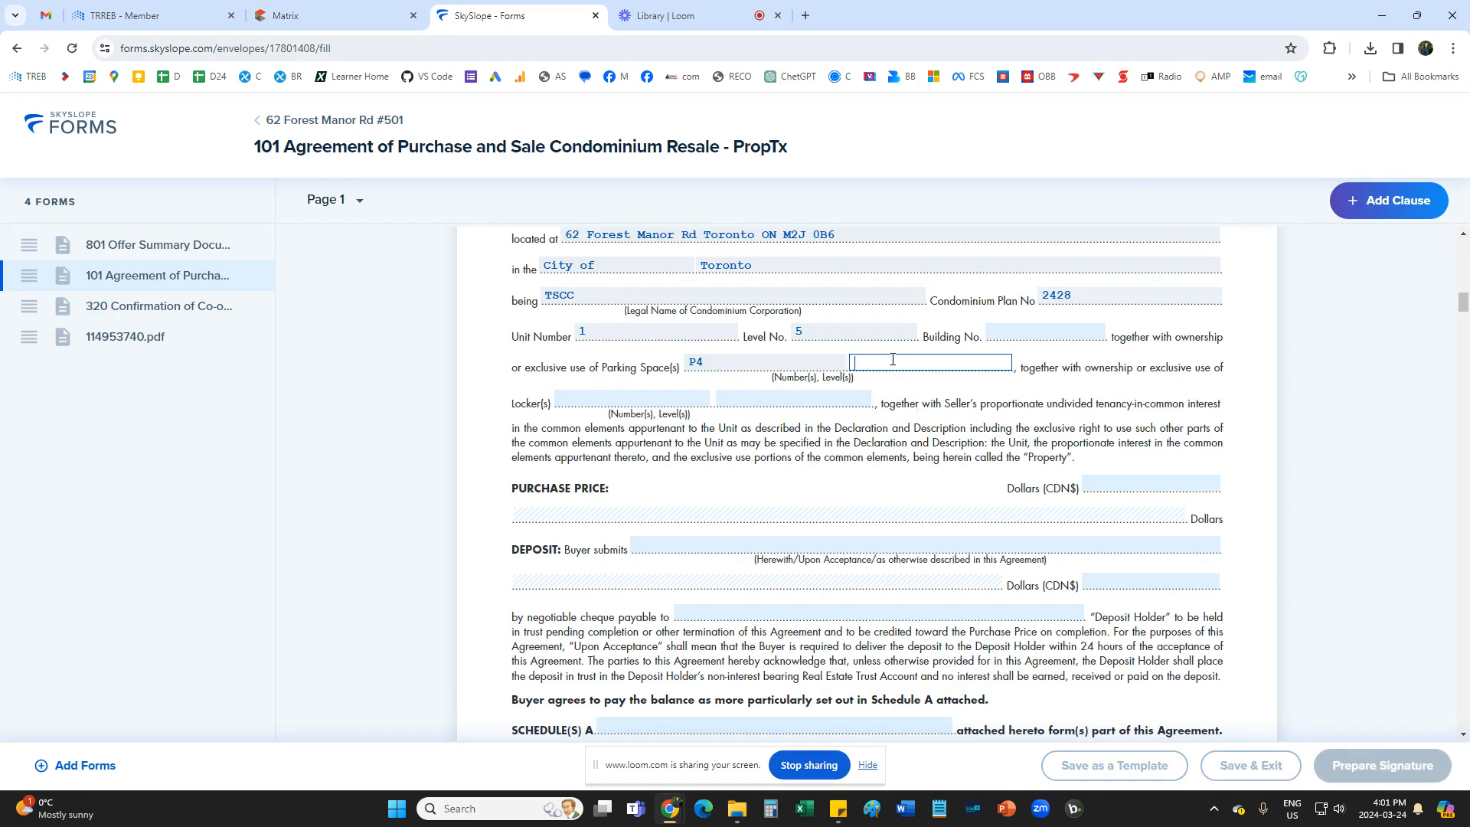
{"action": "type", "text": "unit"}
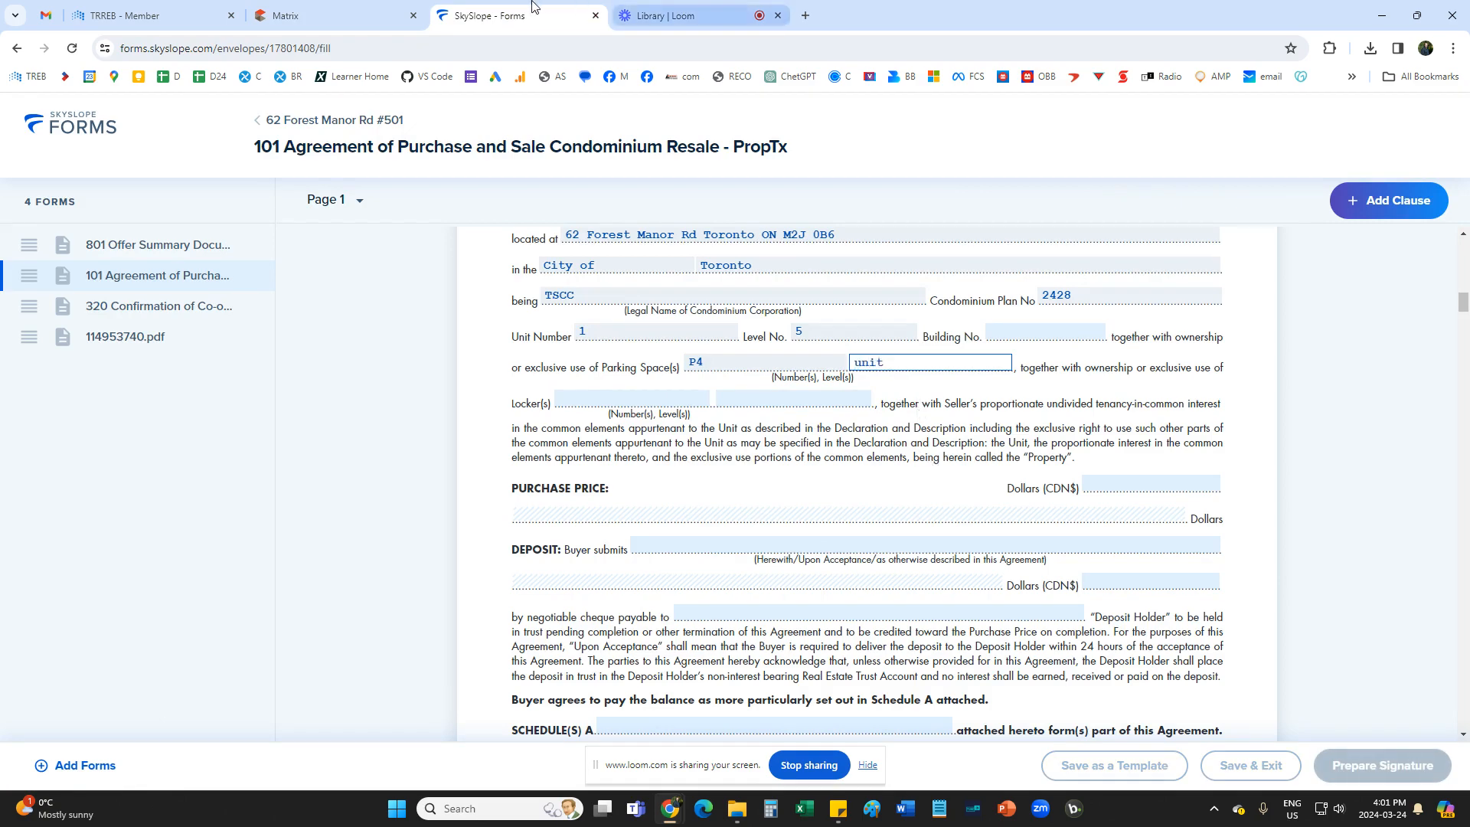
{"action": "left_click", "coordinate": [337, 16]}
{"action": "left_click", "coordinate": [514, 15]}
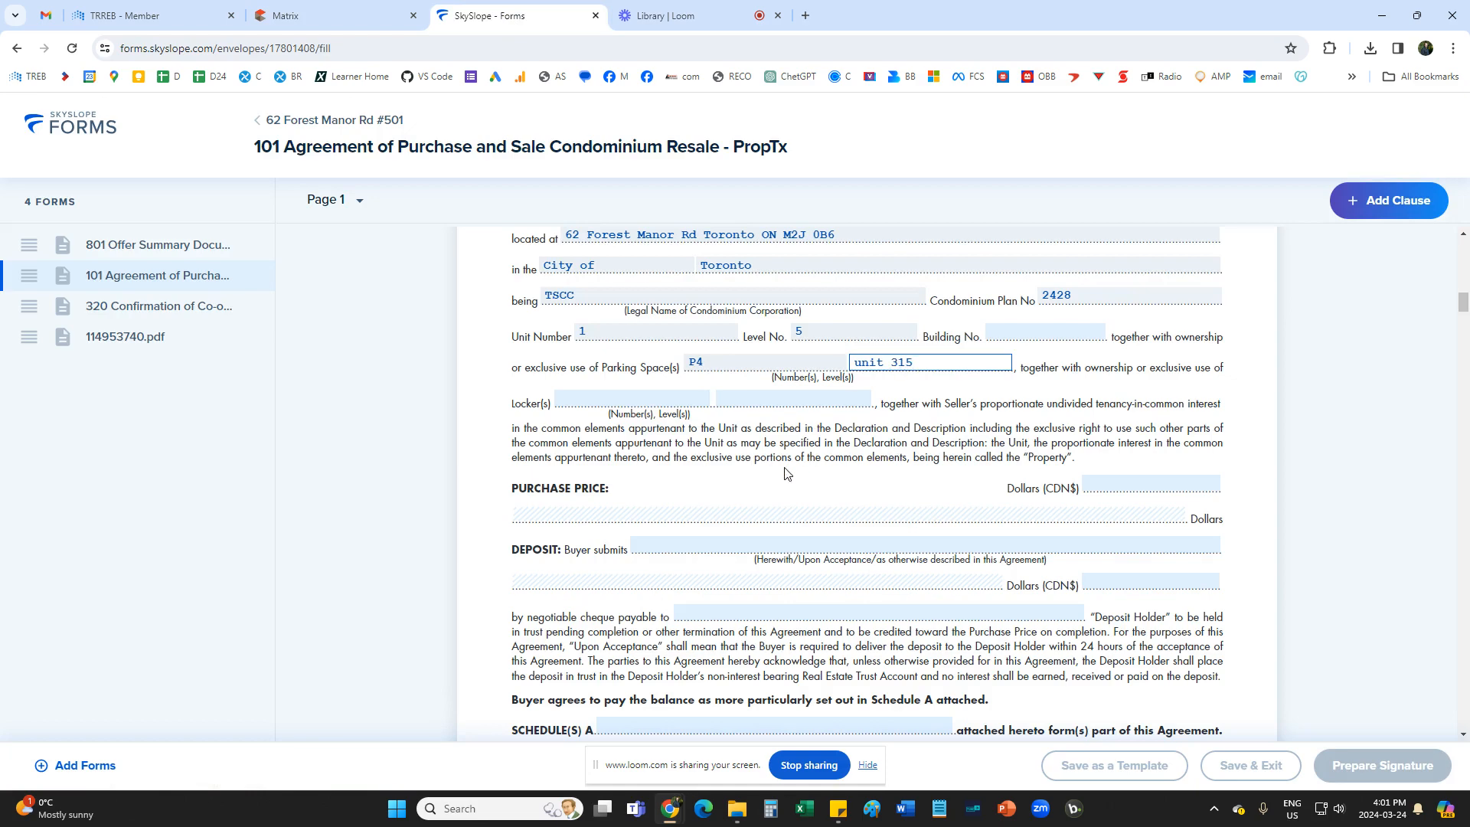
Describe the locker on Form 101 as "1 locker" and "Exclusive", copying the locker type from the Matrix listing.
{"action": "left_click", "coordinate": [359, 14]}
{"action": "scroll", "coordinate": [335, 465], "scroll_direction": "up", "scroll_amount": 2}
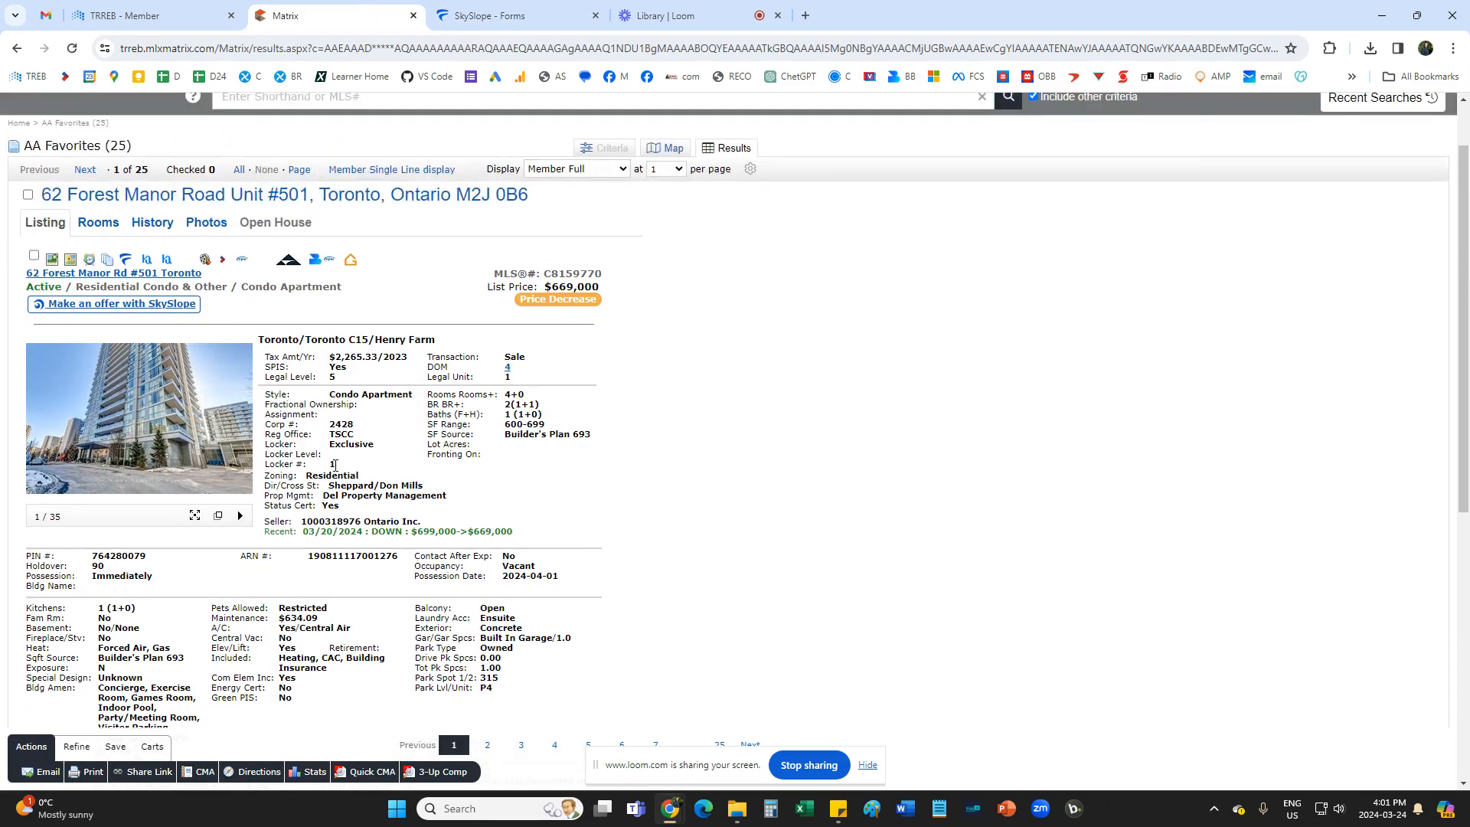
{"action": "left_click", "coordinate": [354, 445]}
{"action": "left_click_drag", "start_coordinate": [270, 443], "coordinate": [377, 452]}
{"action": "double_click", "coordinate": [344, 445]}
{"action": "left_click", "coordinate": [343, 444]}
{"action": "left_click", "coordinate": [521, 19]}
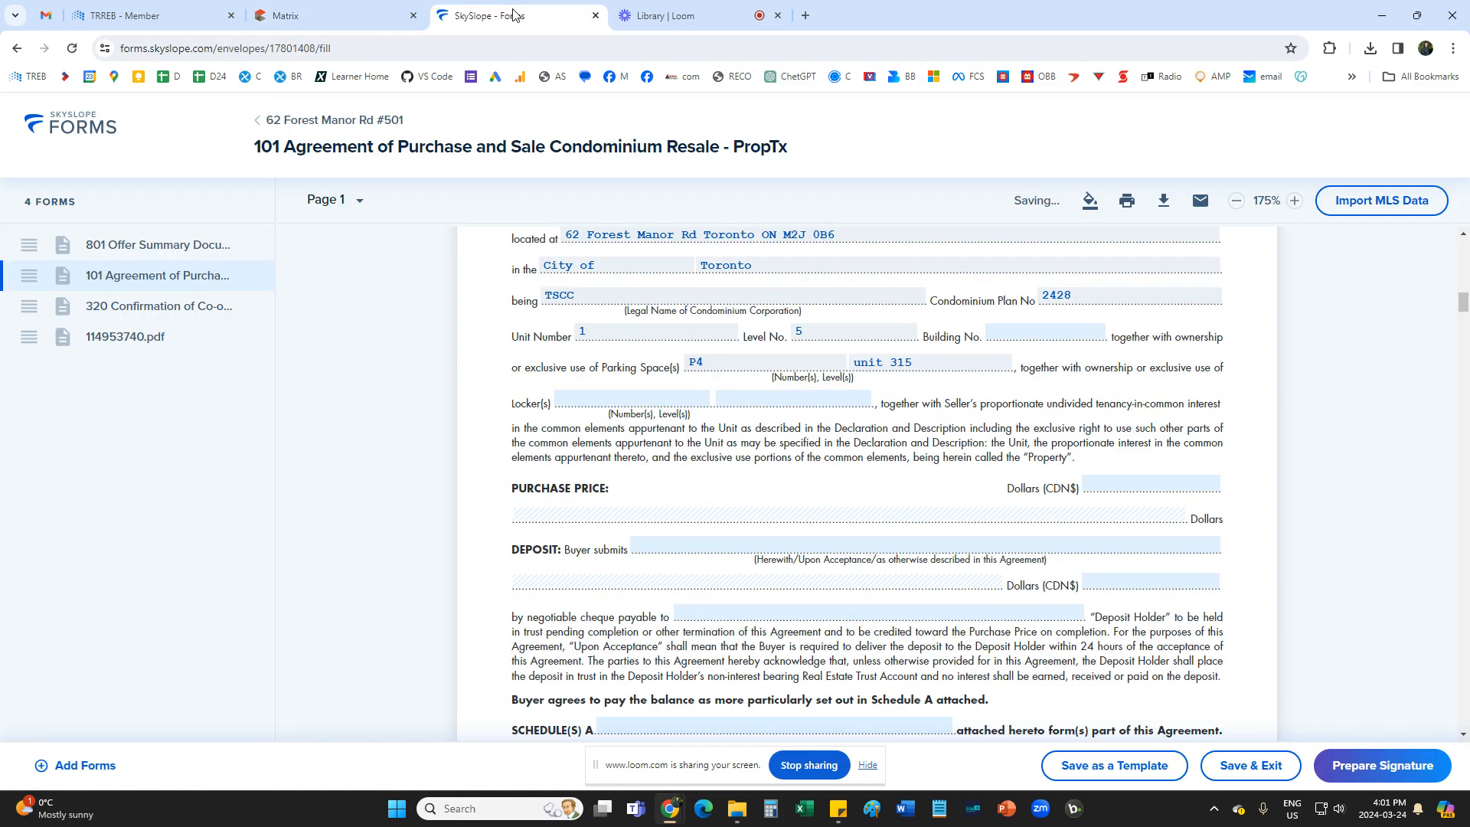
{"action": "left_click", "coordinate": [611, 396]}
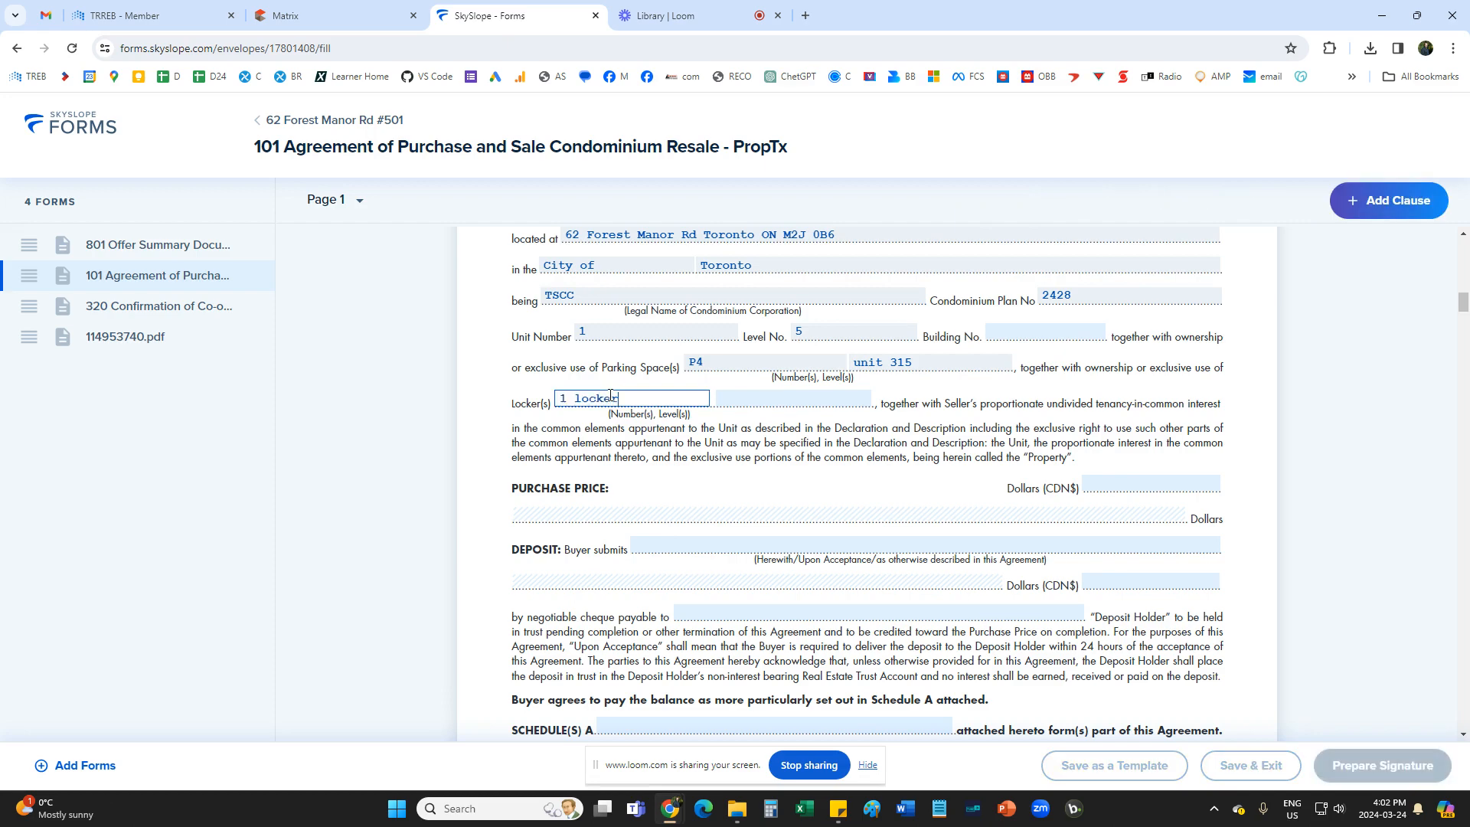
{"action": "key", "text": "Tab"}
{"action": "key", "text": "ctrl+v"}
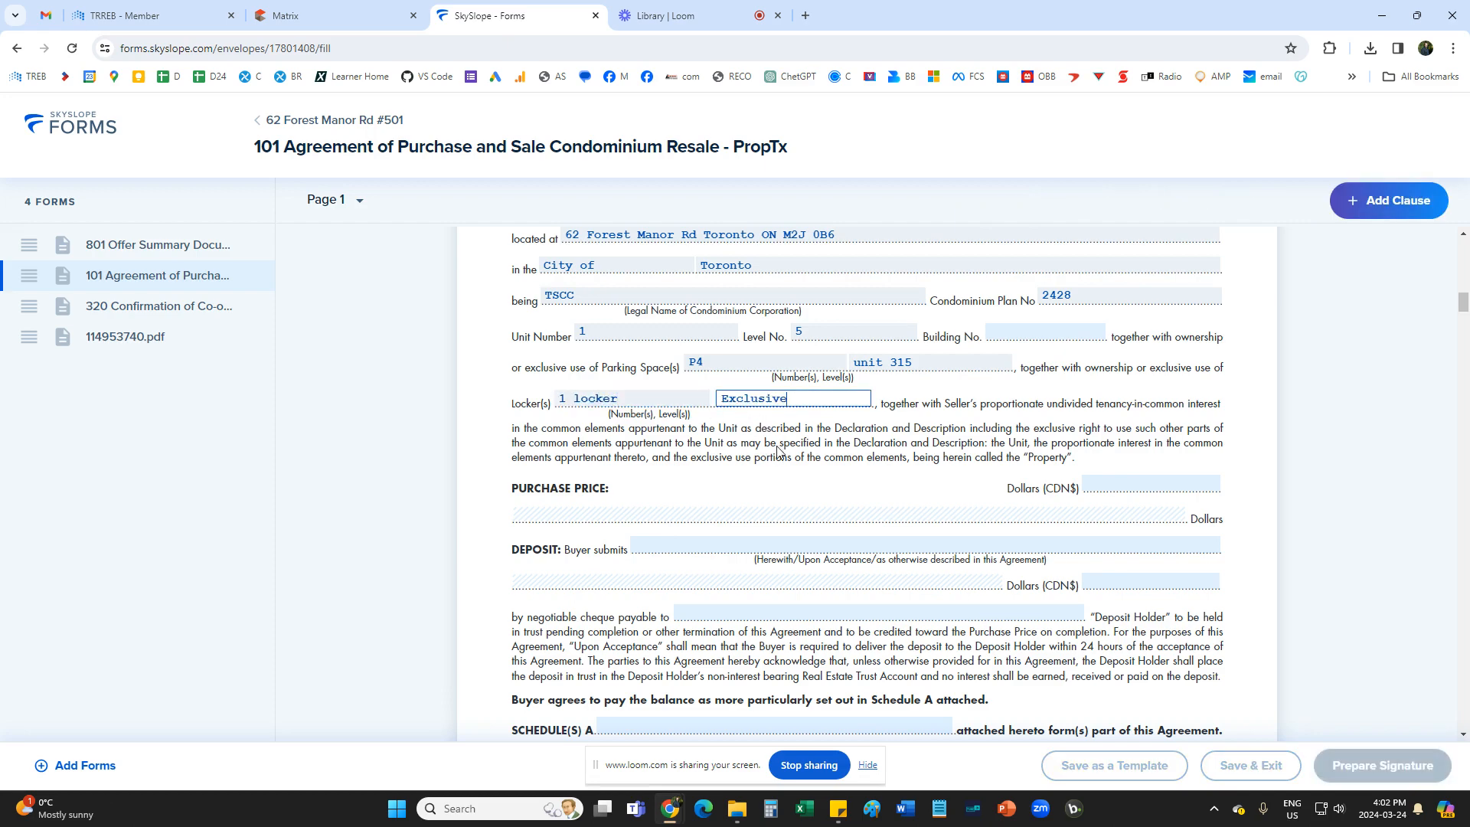
{"action": "left_click", "coordinate": [796, 452]}
Set the purchase price on Form 101 to 650,000.00 dollars.
{"action": "scroll", "coordinate": [796, 452], "scroll_direction": "down", "scroll_amount": 1}
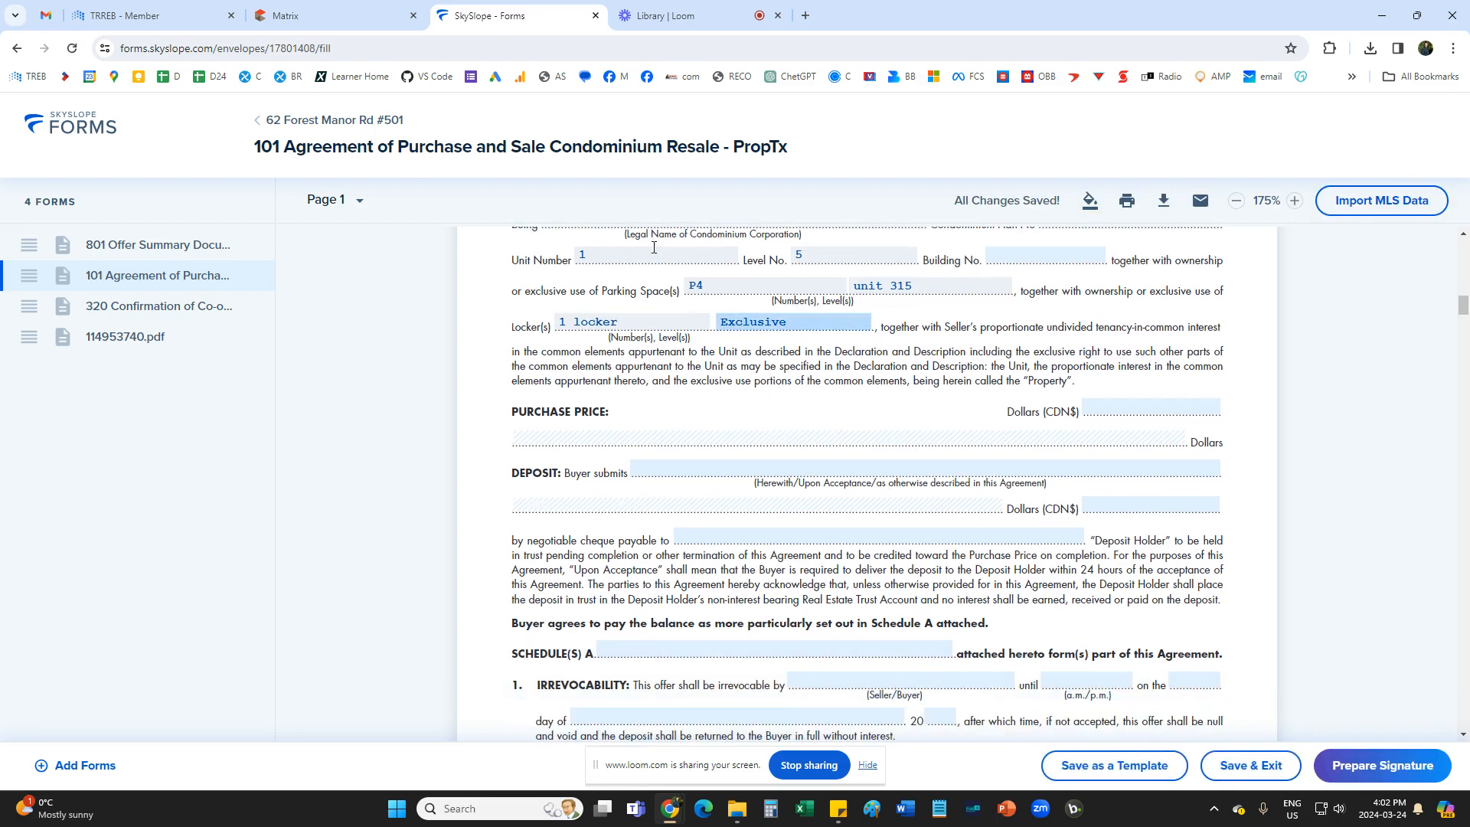
{"action": "left_click", "coordinate": [418, 9]}
{"action": "left_click", "coordinate": [520, 15]}
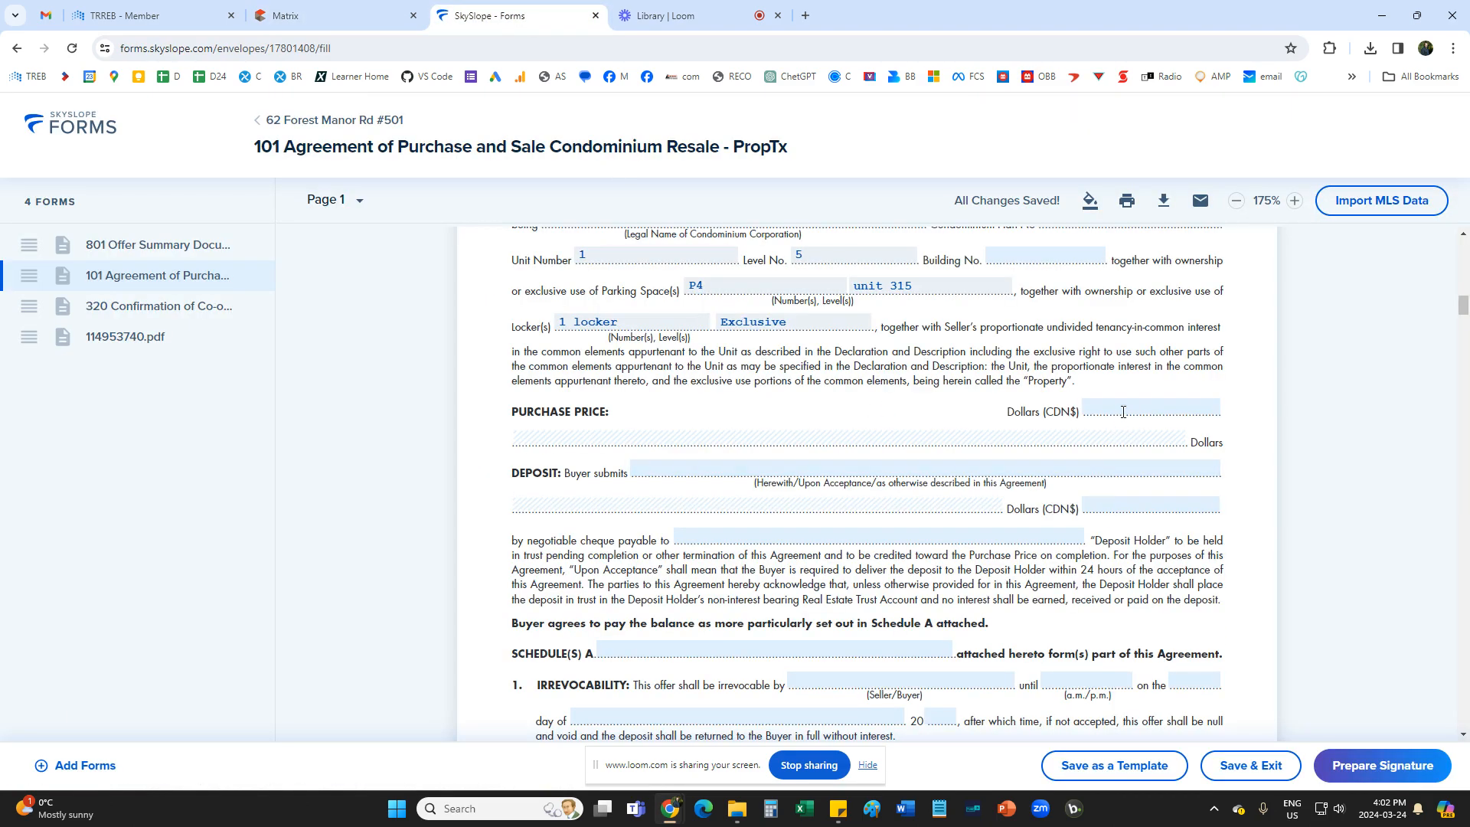
{"action": "left_click", "coordinate": [1148, 406]}
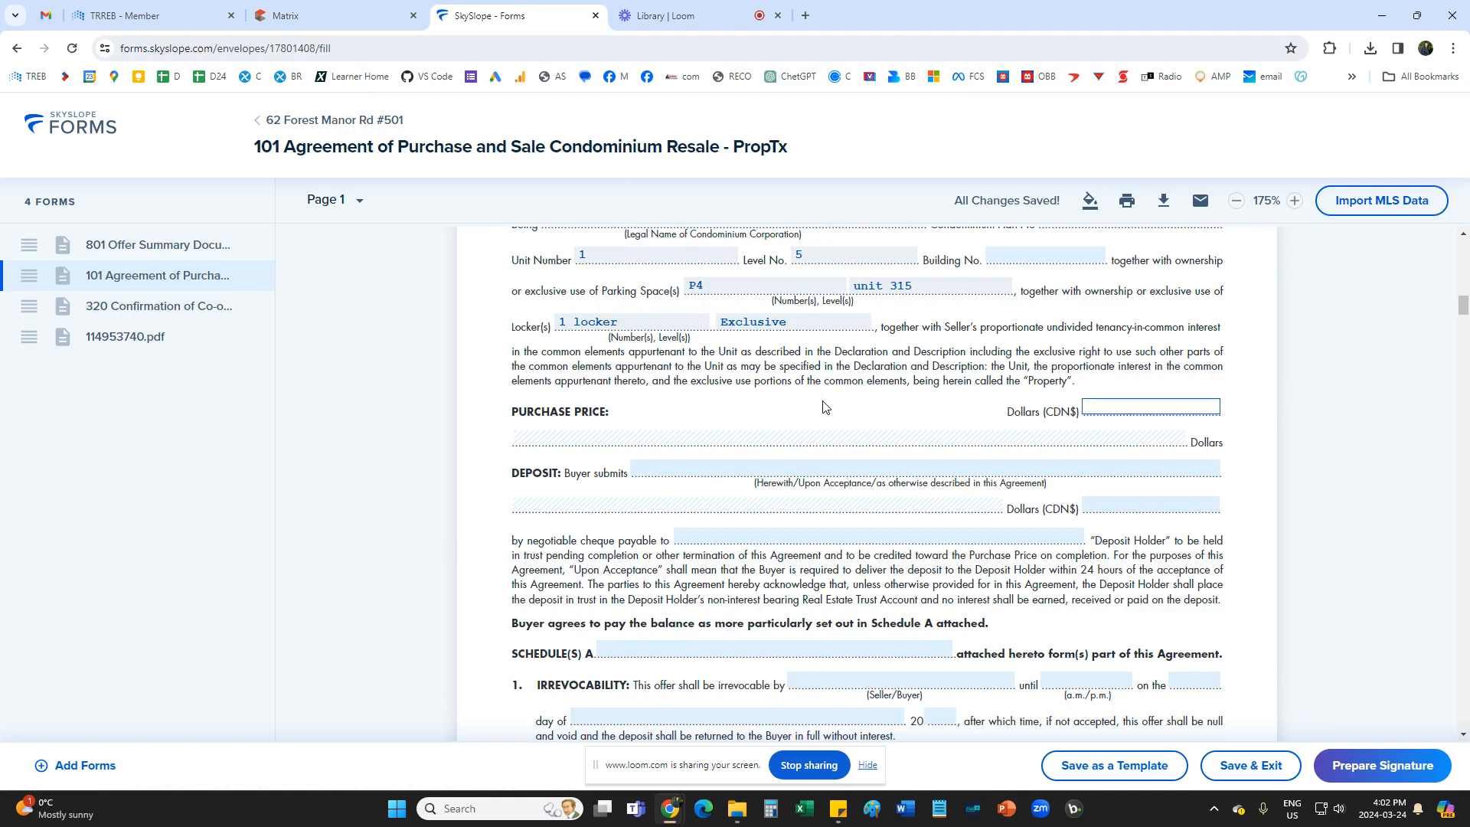
{"action": "type", "text": "650,000.00"}
{"action": "left_click", "coordinate": [803, 399]}
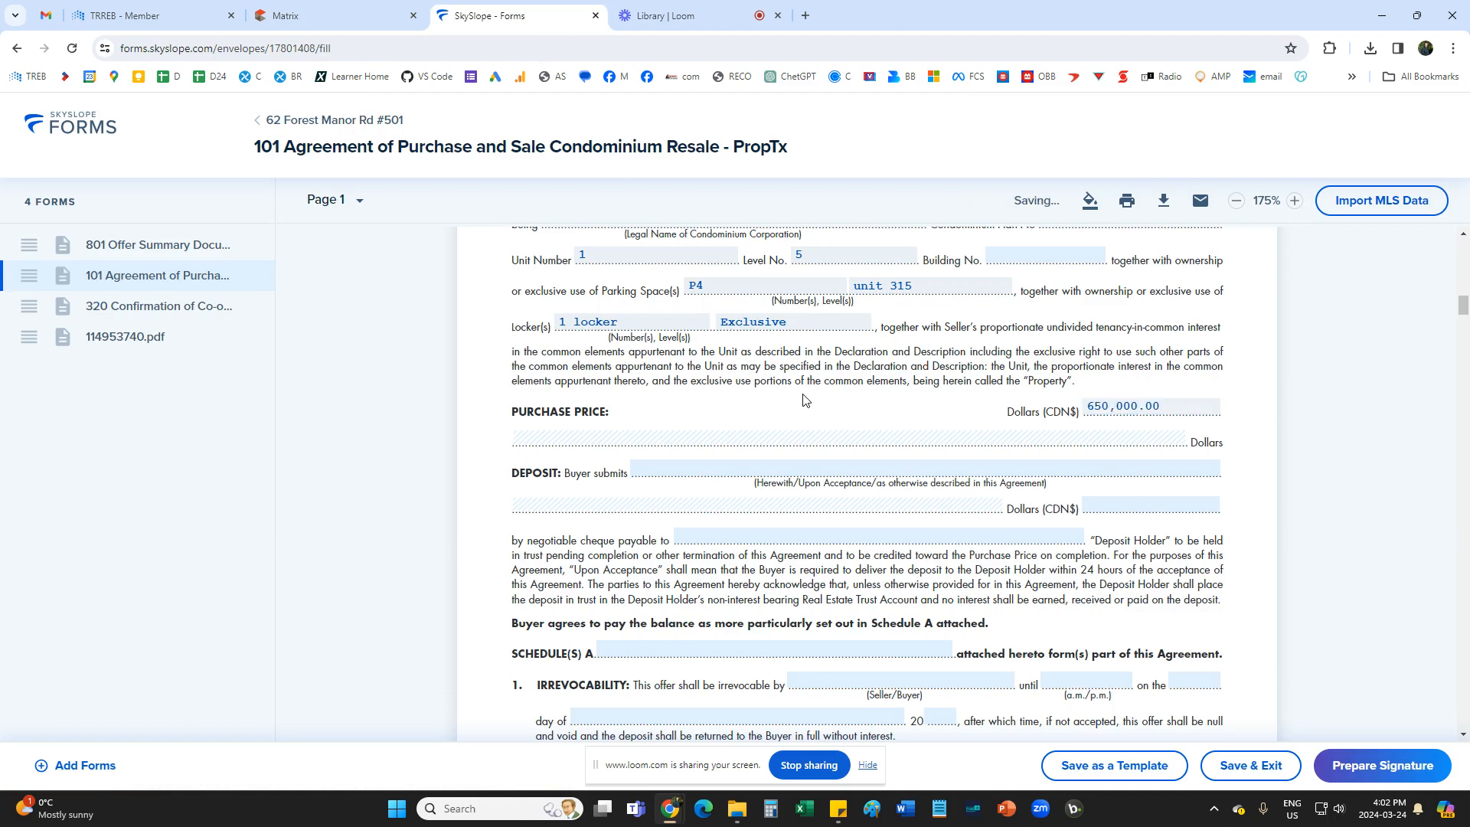
Copy the listing brokerage name from Matrix and enter HOMELIFE NEW WORLD REALTY INC as the Deposit Holder on Form 101.
{"action": "scroll", "coordinate": [803, 399], "scroll_direction": "down", "scroll_amount": 1}
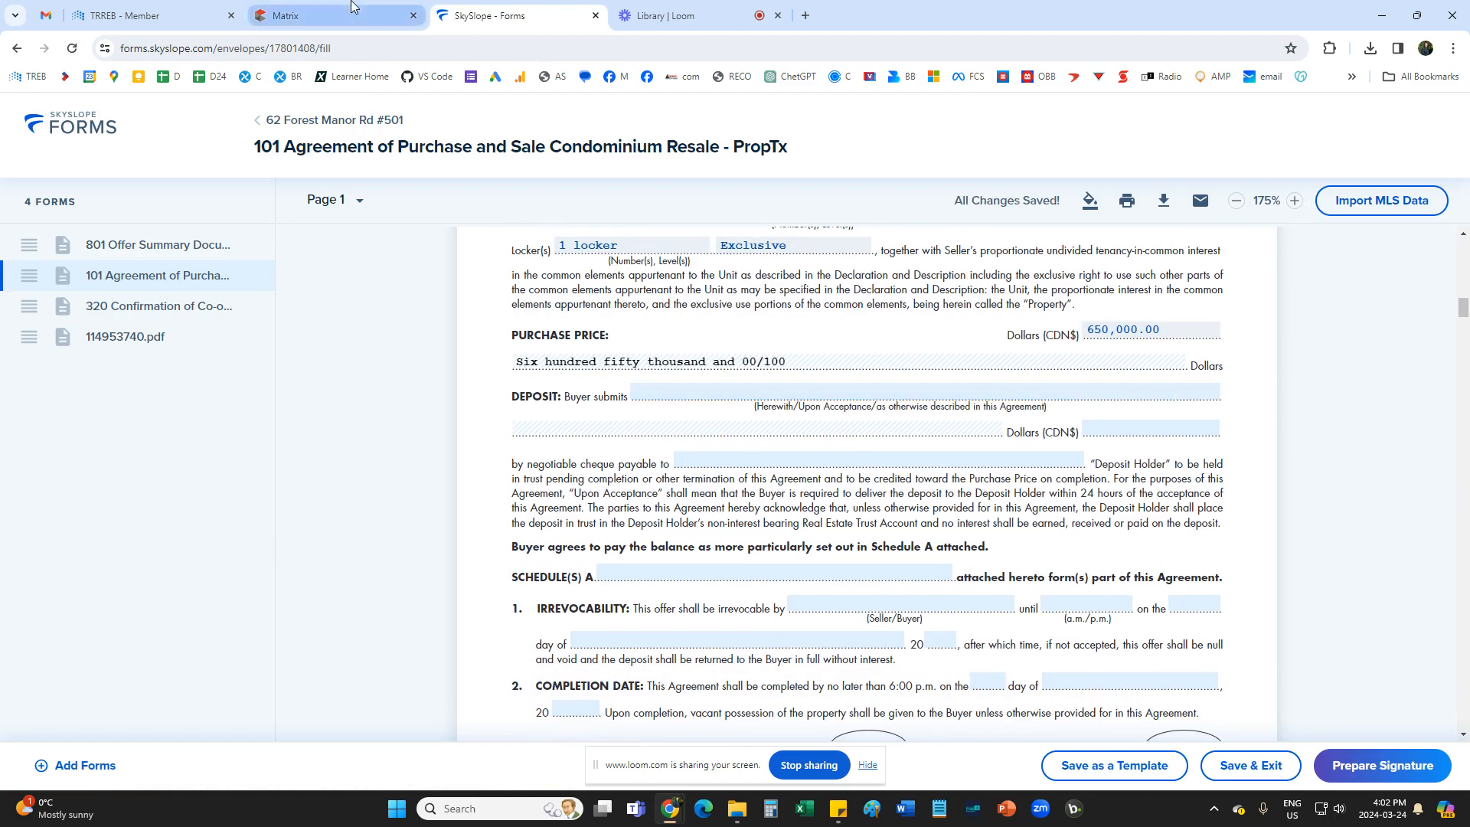
{"action": "left_click", "coordinate": [329, 15]}
{"action": "scroll", "coordinate": [352, 523], "scroll_direction": "down", "scroll_amount": 3}
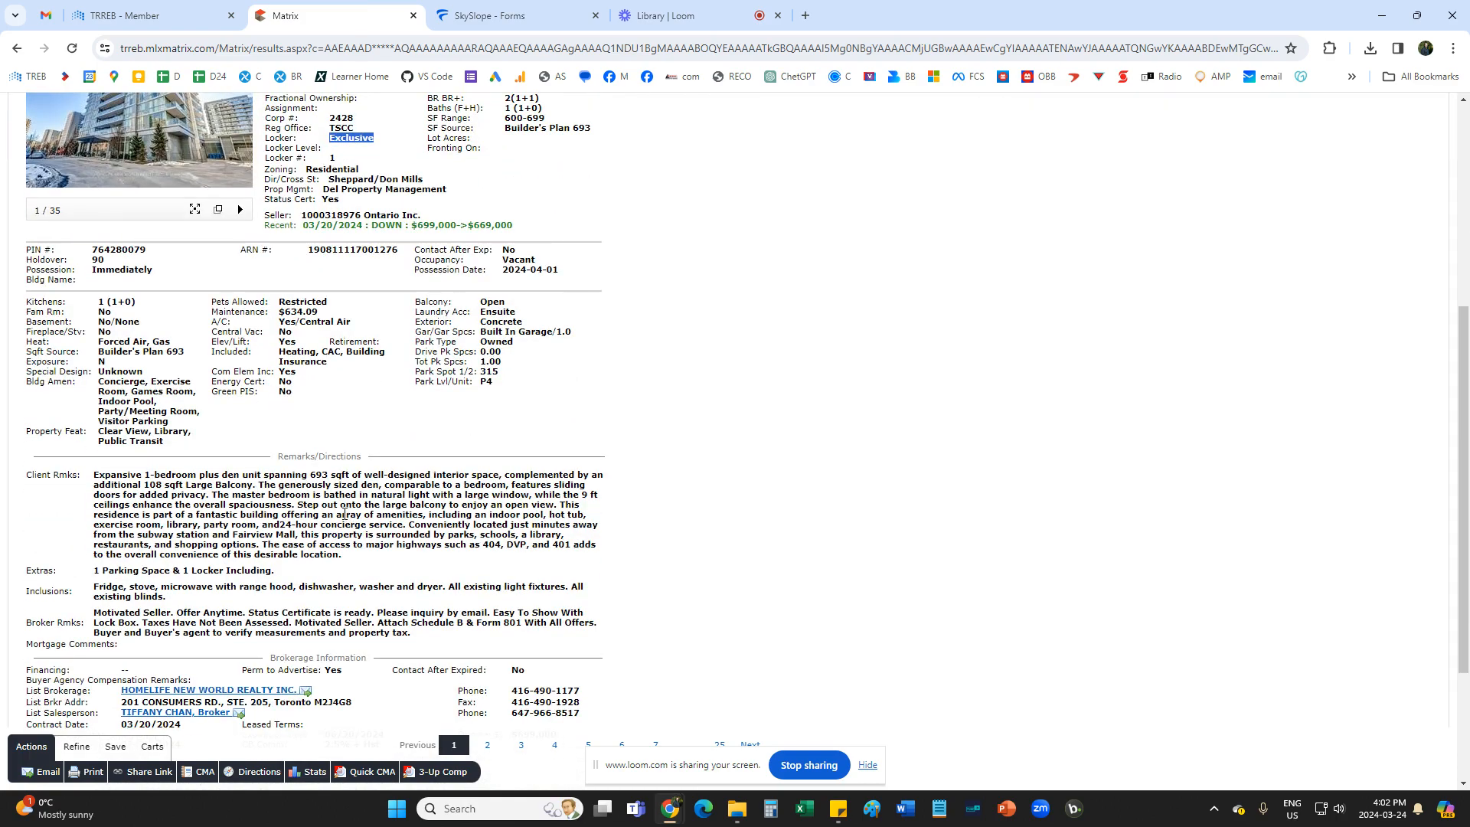
{"action": "left_click_drag", "start_coordinate": [116, 694], "coordinate": [298, 691]}
{"action": "key", "text": "ctrl+c"}
{"action": "left_click", "coordinate": [493, 16]}
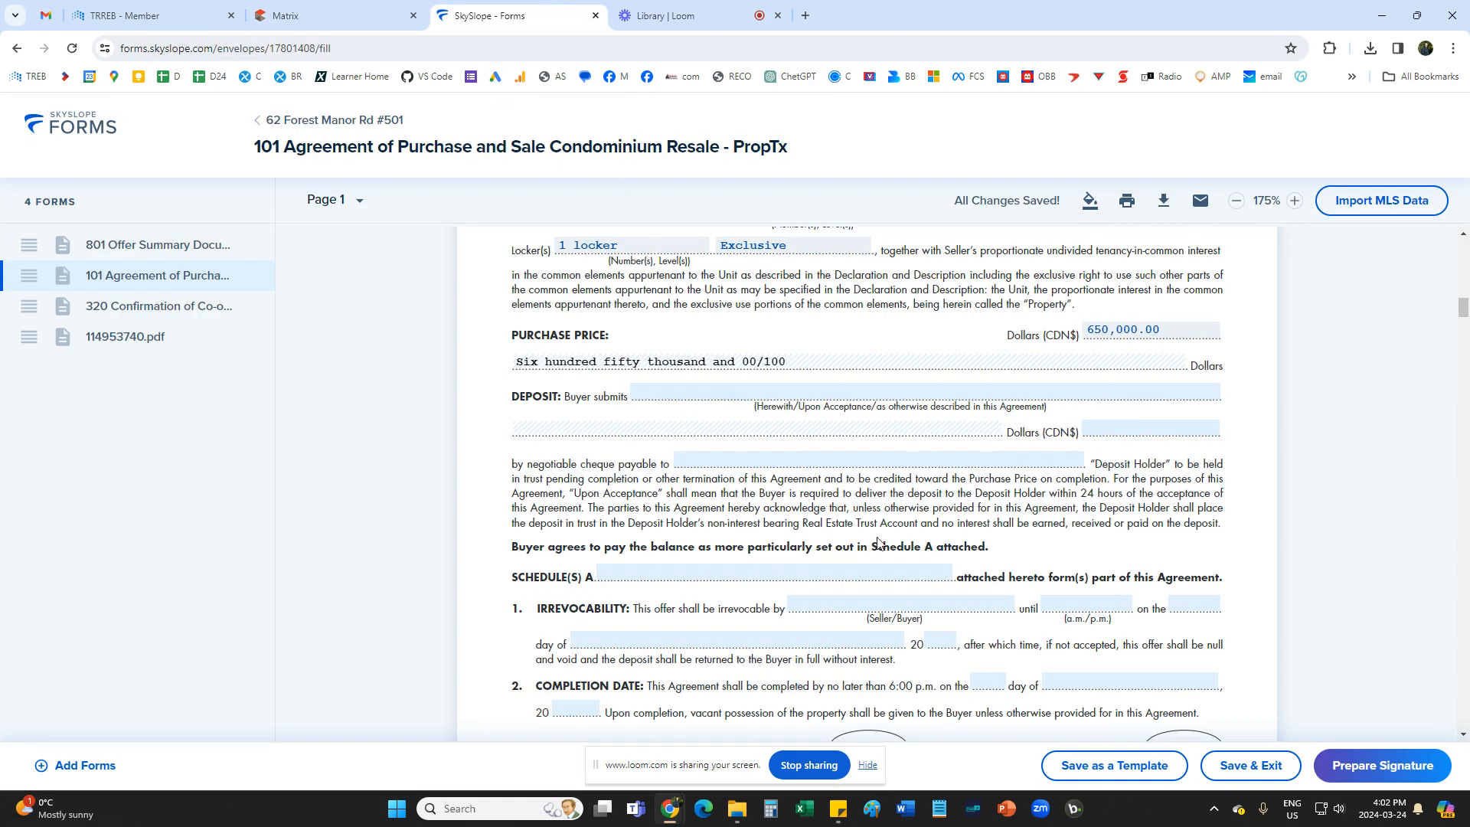
{"action": "scroll", "coordinate": [876, 585], "scroll_direction": "down", "scroll_amount": 1}
{"action": "left_click", "coordinate": [823, 383]}
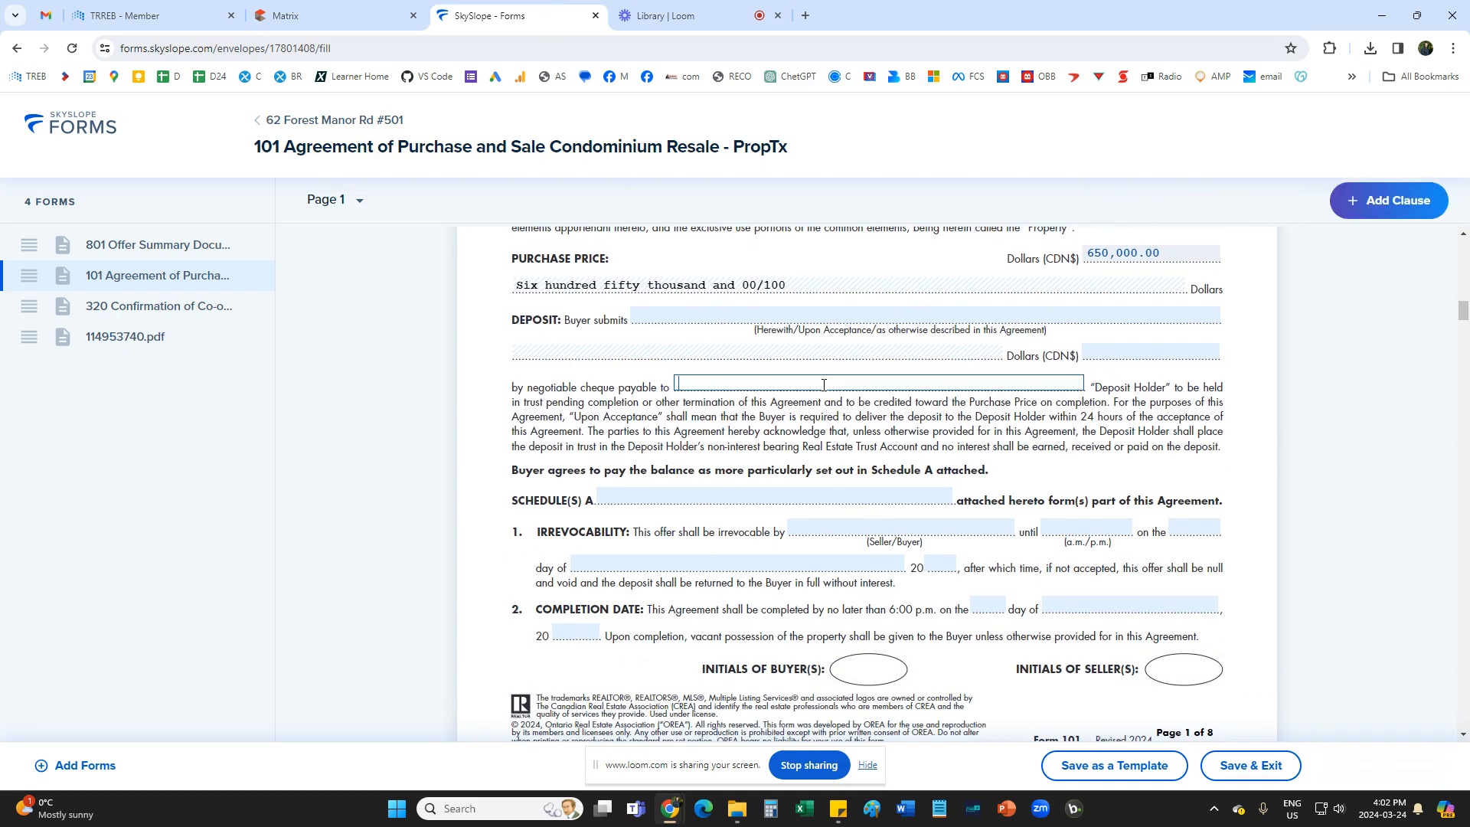
{"action": "key", "text": "ctrl+v"}
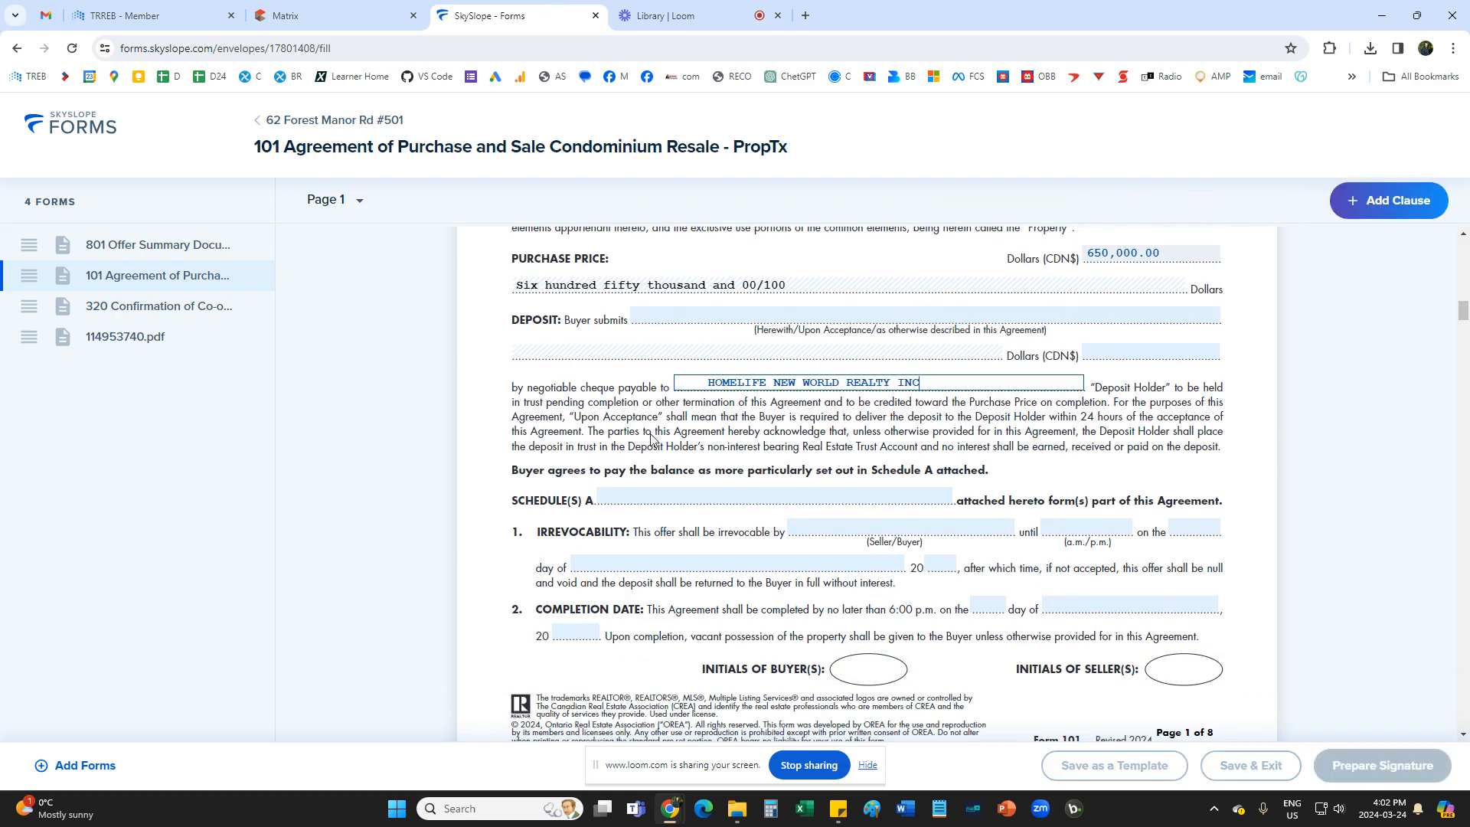
{"action": "left_click", "coordinate": [794, 425]}
Set the deposit amount to 35,000.00 dollars and its submission timing to "upon acceptance".
{"action": "scroll", "coordinate": [1157, 427], "scroll_direction": "up", "scroll_amount": 1}
{"action": "left_click", "coordinate": [1157, 427]}
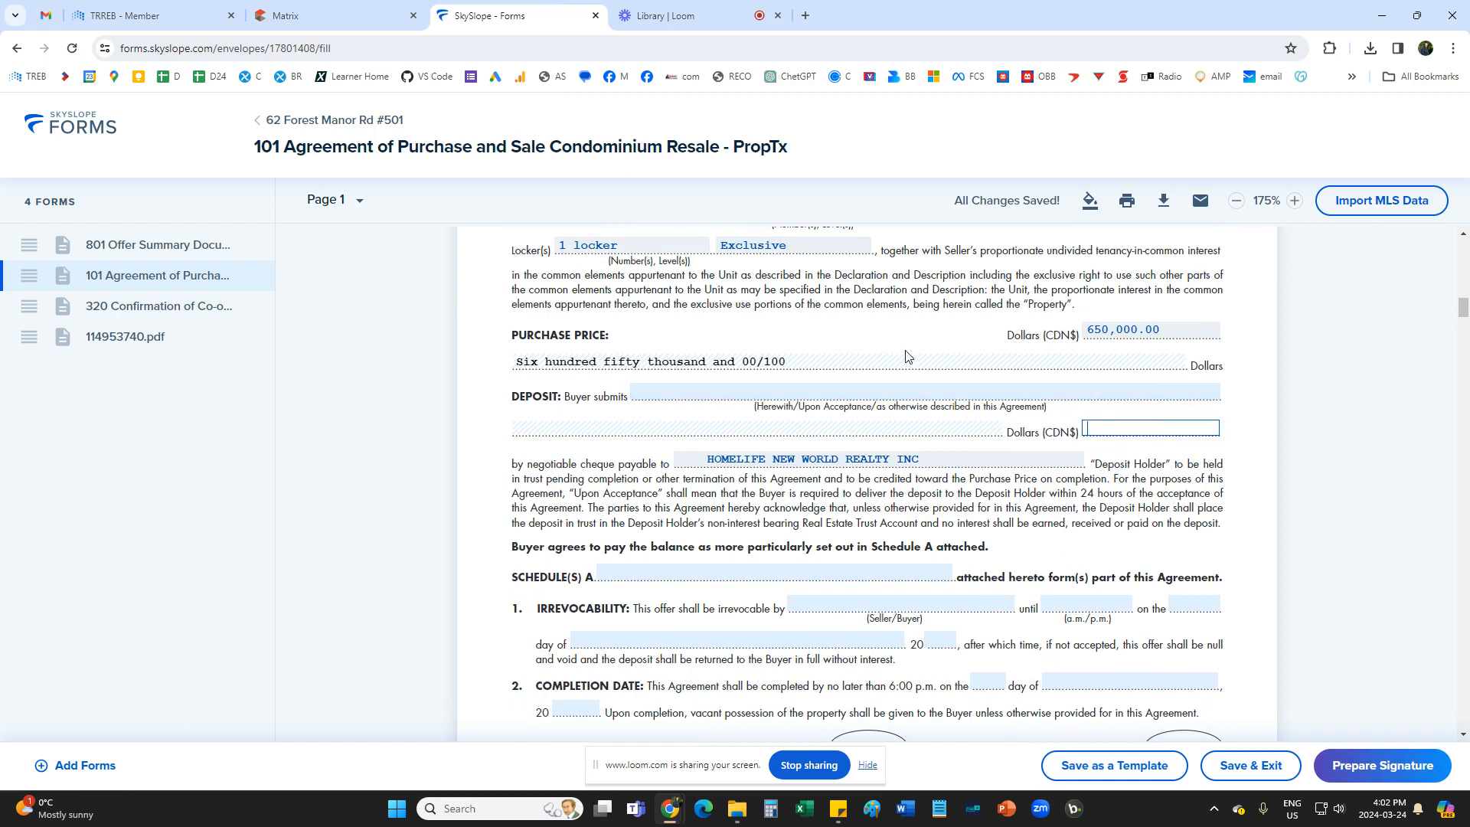
{"action": "type", "text": "350000.00"}
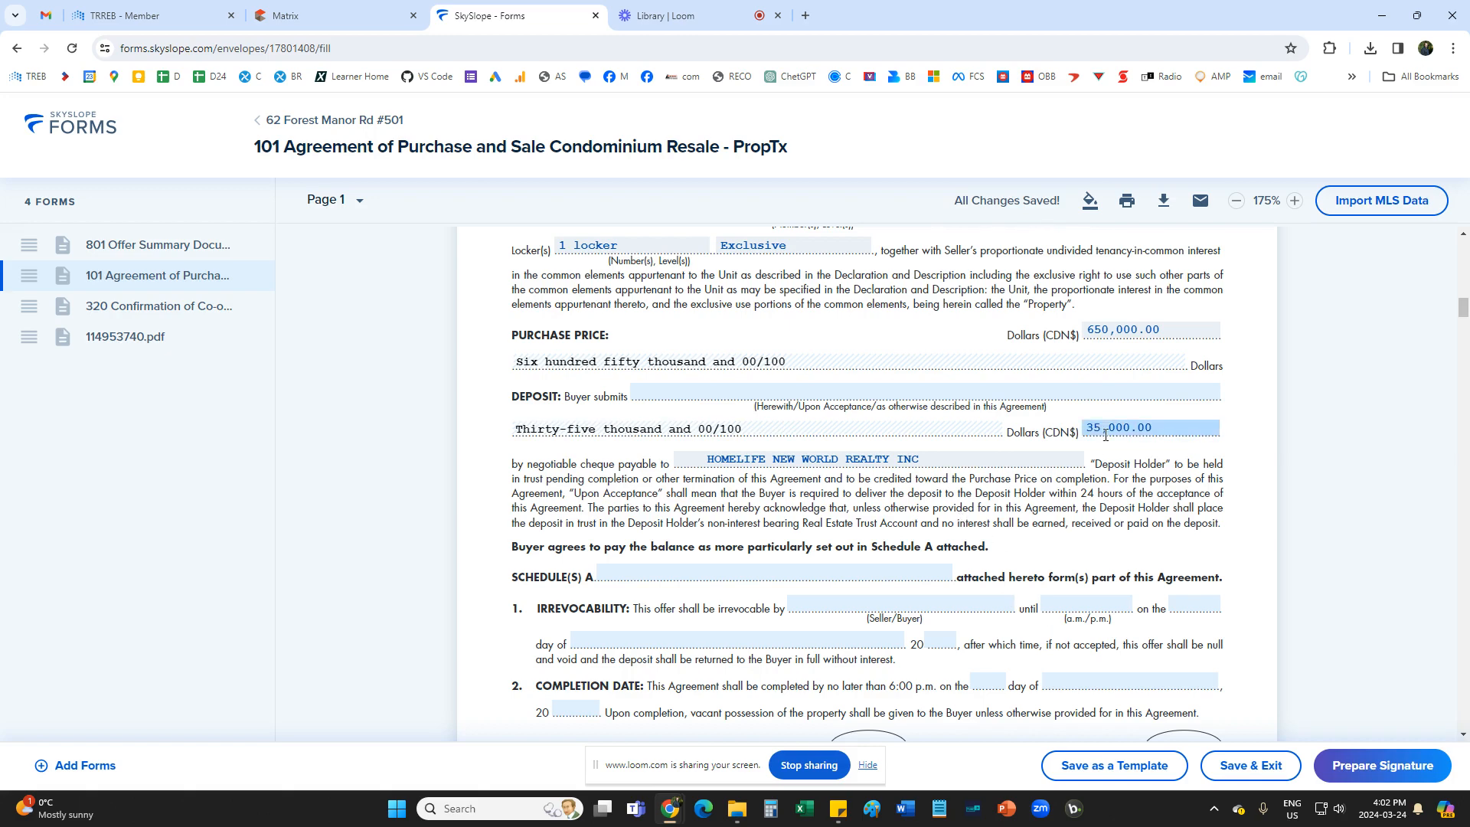
{"action": "left_click", "coordinate": [791, 459]}
{"action": "left_click", "coordinate": [737, 394]}
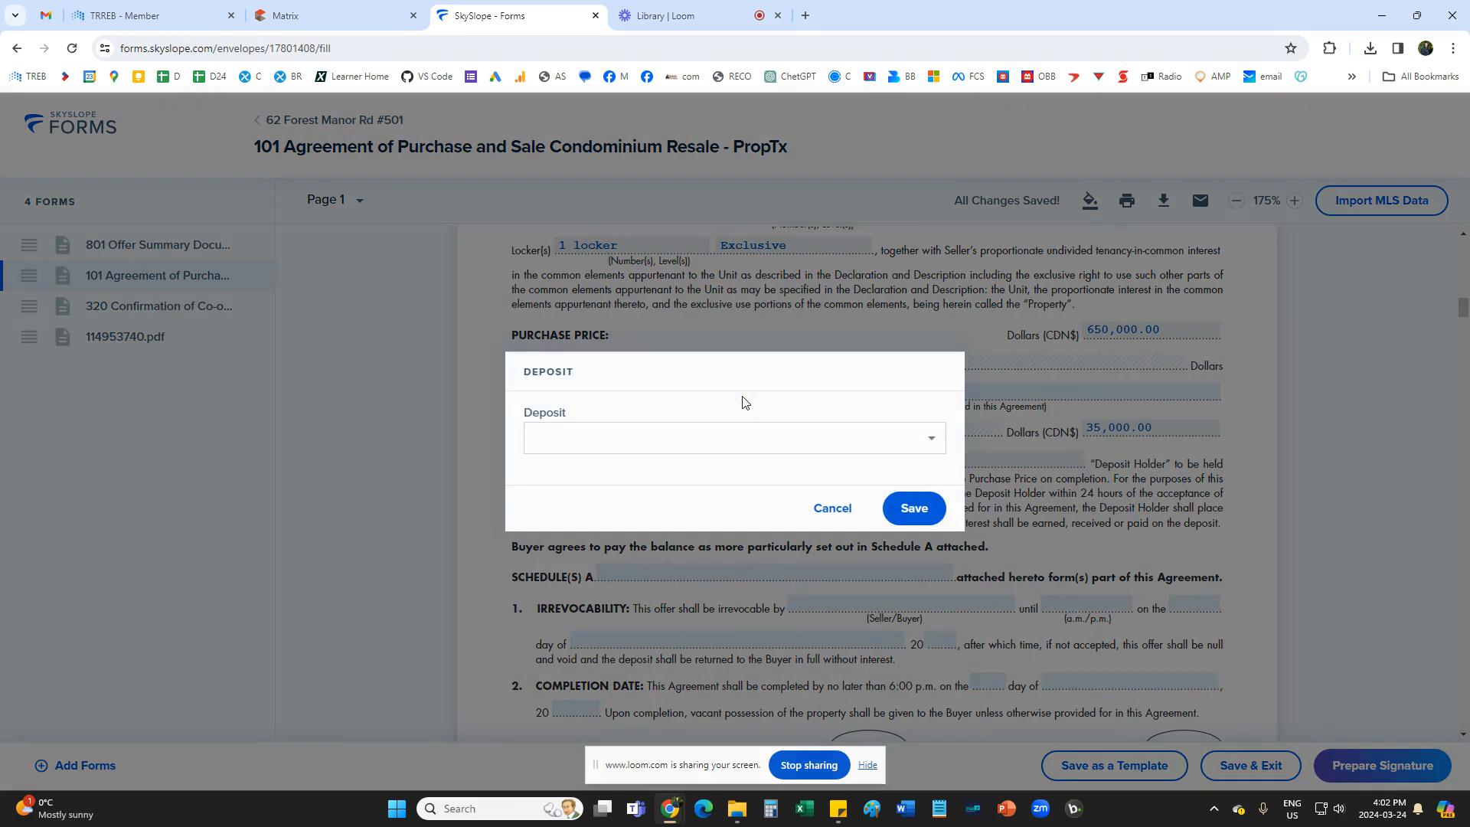
{"action": "left_click", "coordinate": [654, 447]}
{"action": "left_click", "coordinate": [624, 536]}
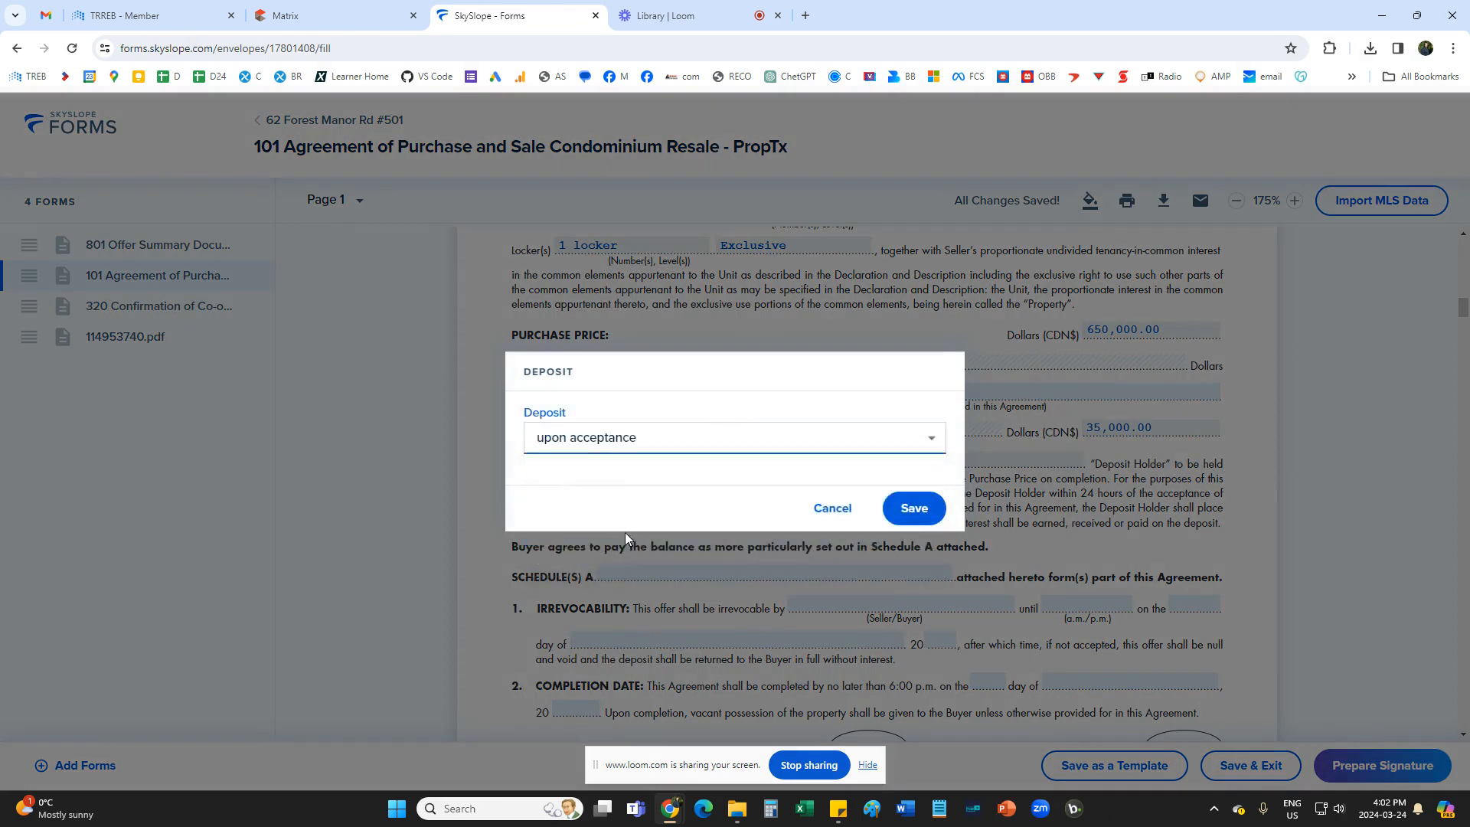
{"action": "left_click", "coordinate": [916, 509]}
Add "and B" after Schedule(s) A in the list of schedules attached to the agreement.
{"action": "scroll", "coordinate": [804, 498], "scroll_direction": "down", "scroll_amount": 2}
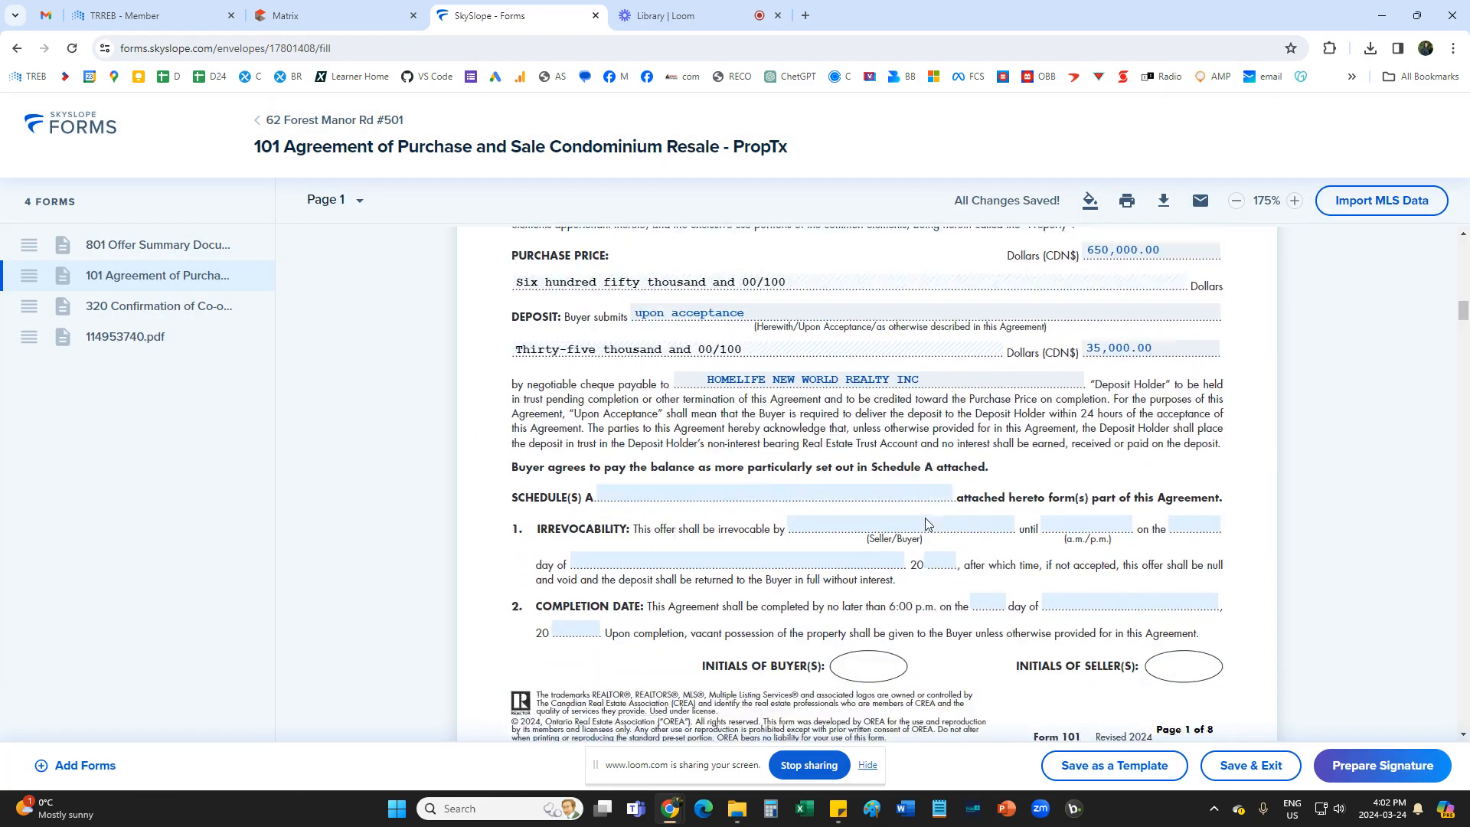
{"action": "left_click", "coordinate": [696, 426]}
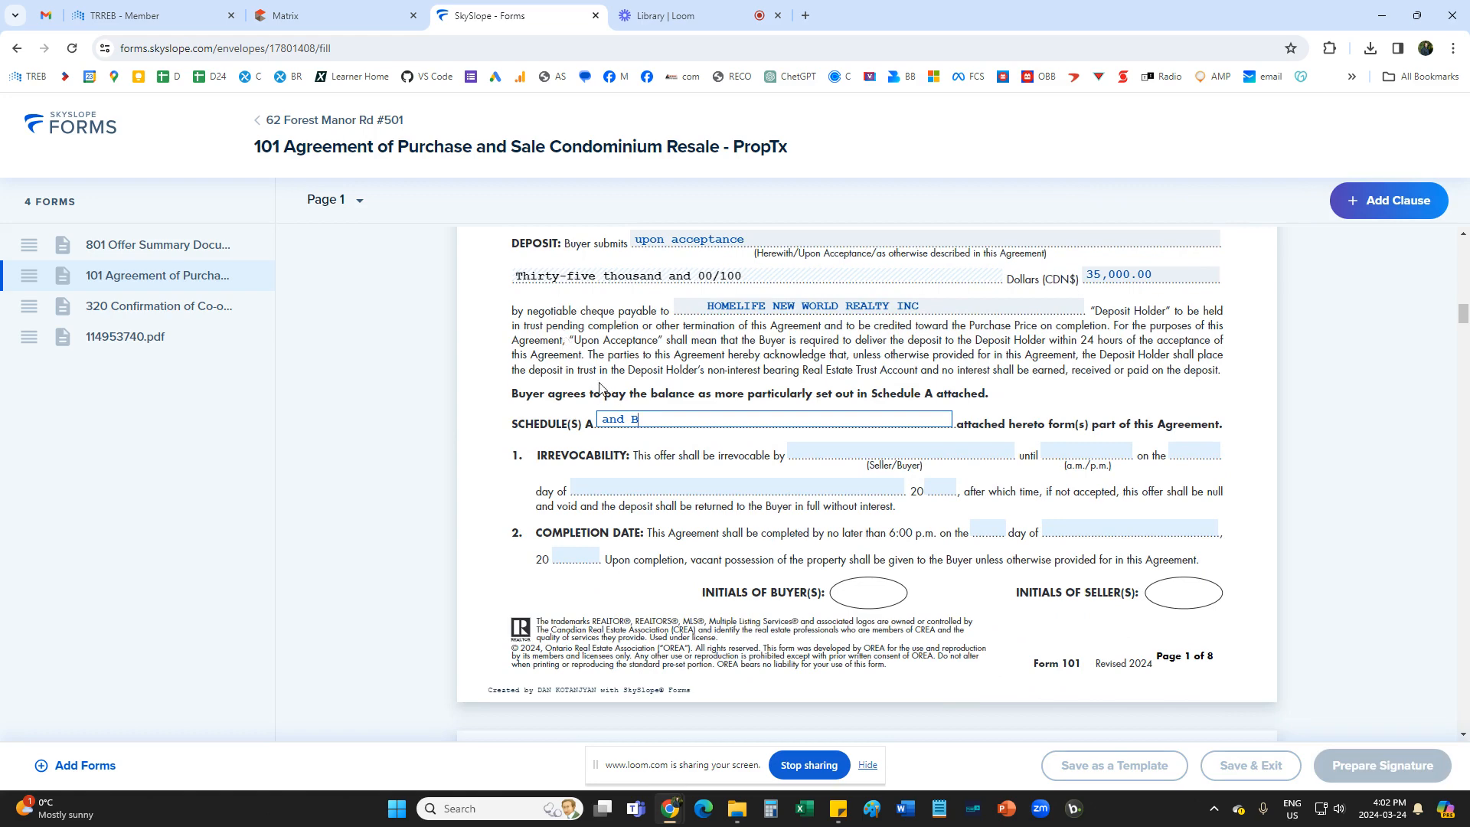
{"action": "left_click", "coordinate": [1008, 481]}
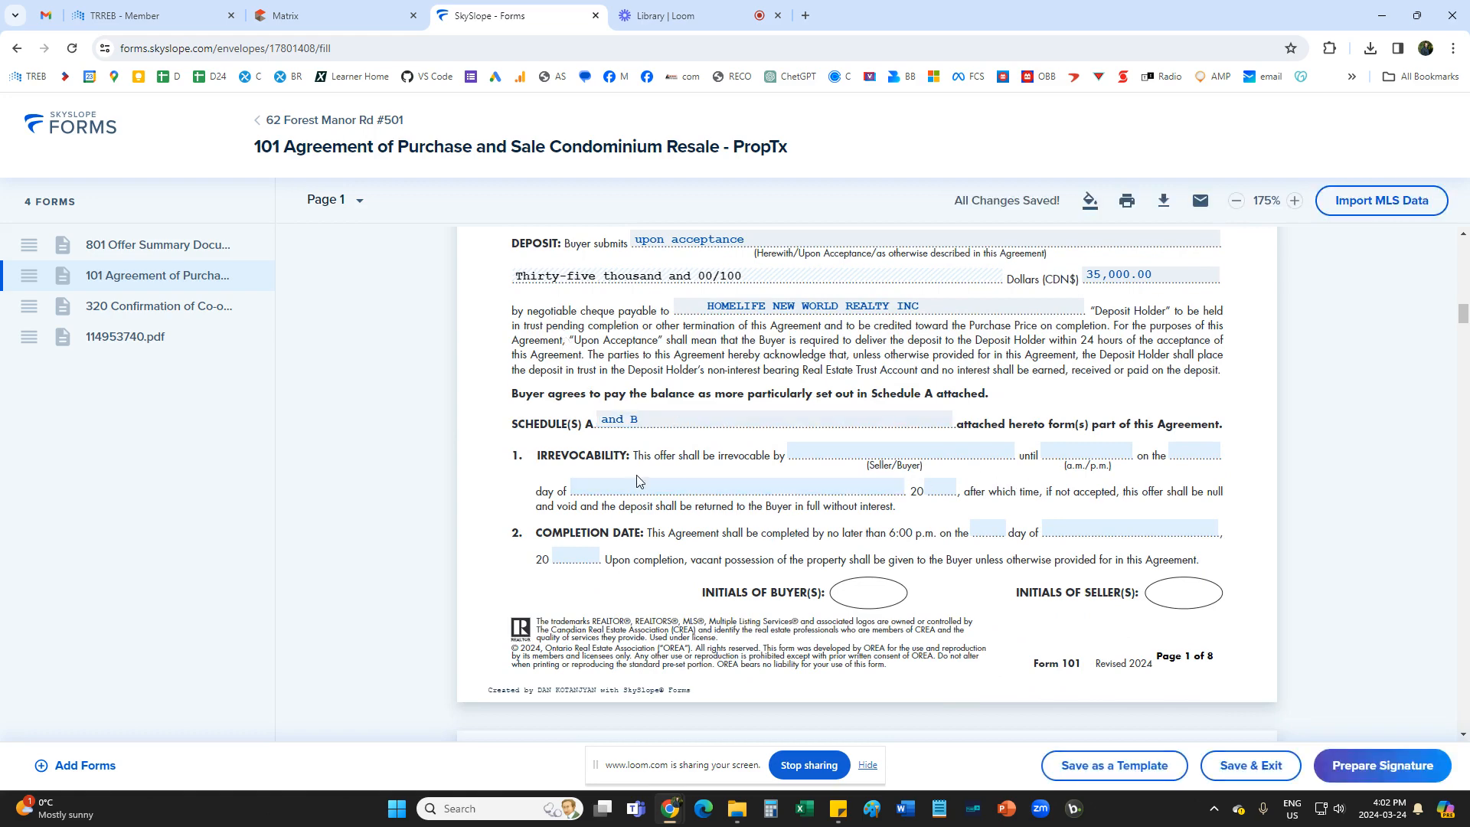
Make the offer irrevocable by the Buyer until 10 AM on March 25, 2024.
{"action": "left_click", "coordinate": [896, 453]}
{"action": "left_click", "coordinate": [873, 444]}
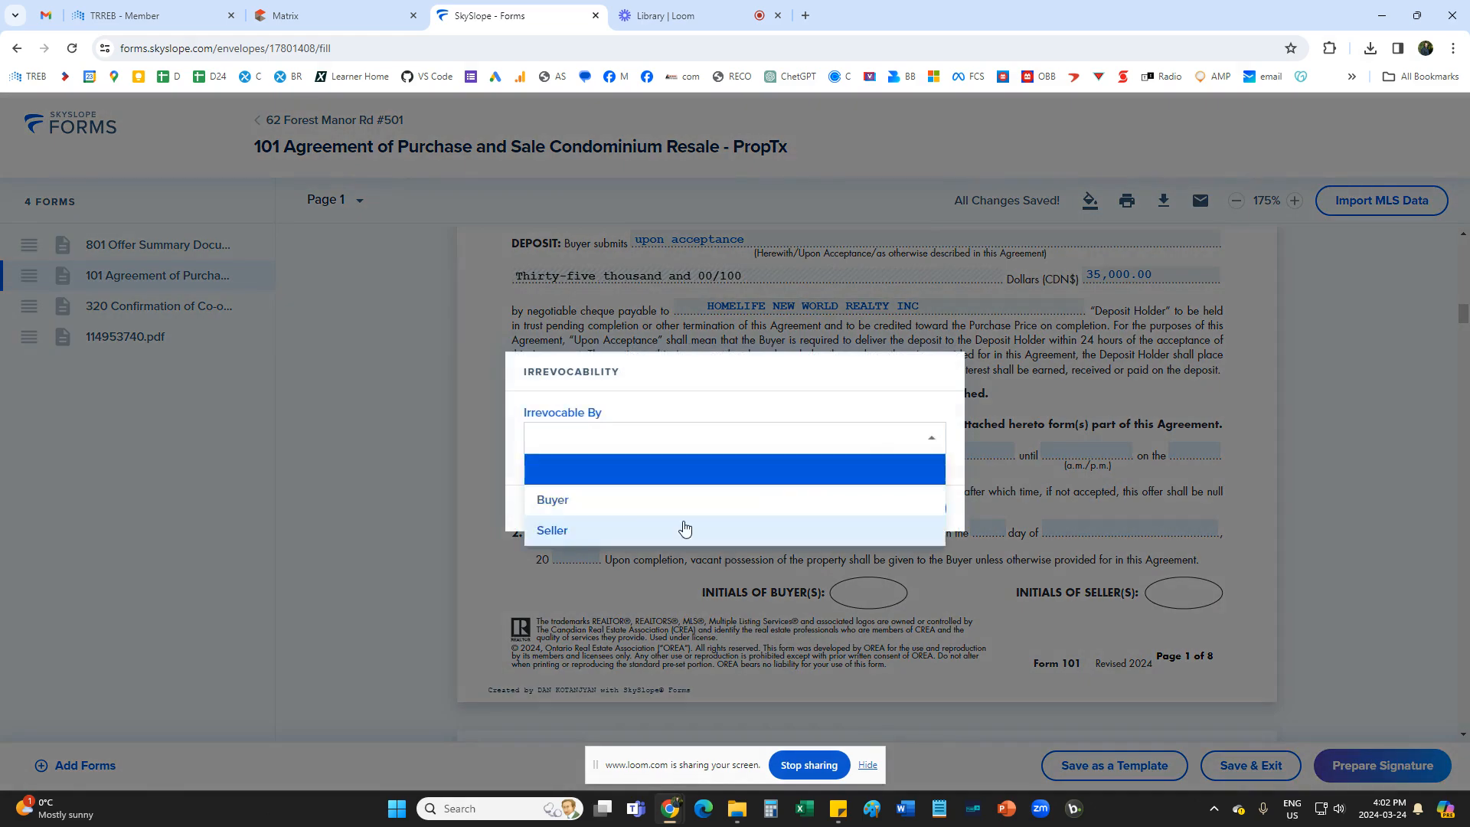
{"action": "left_click", "coordinate": [577, 500]}
{"action": "left_click", "coordinate": [917, 506]}
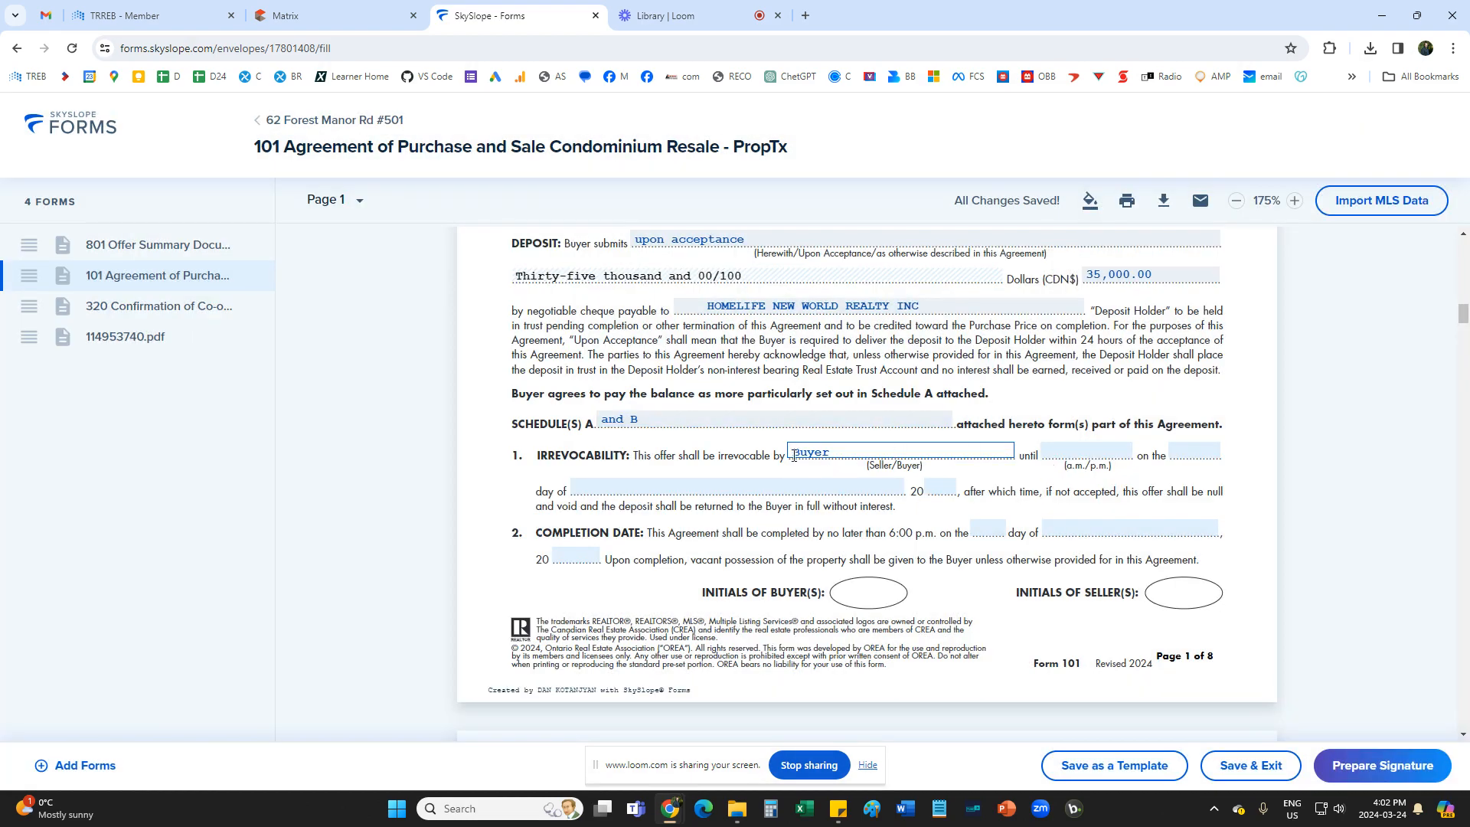
{"action": "left_click", "coordinate": [1098, 447]}
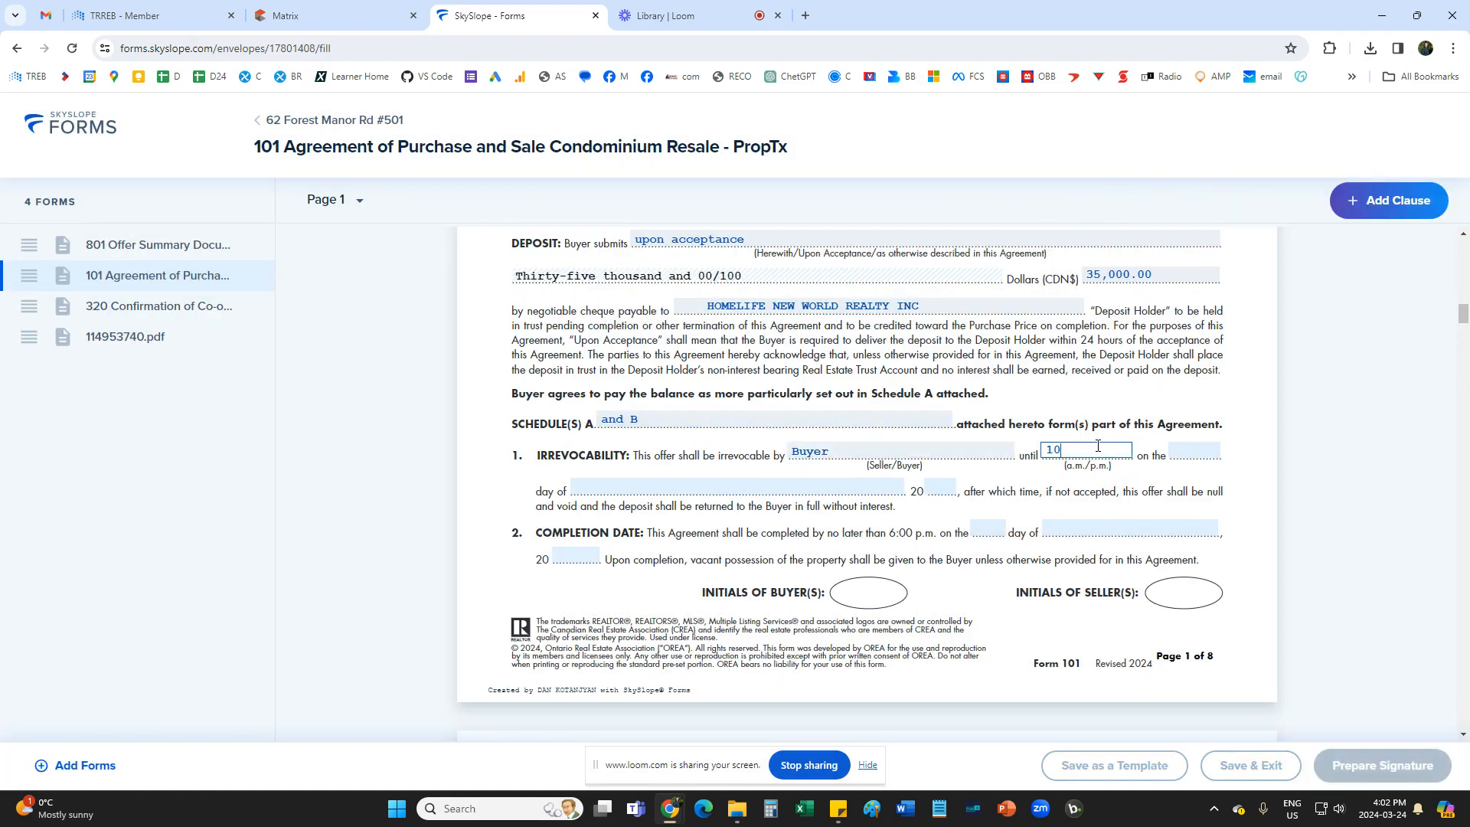
{"action": "left_click", "coordinate": [1195, 453]}
{"action": "left_click", "coordinate": [668, 507]}
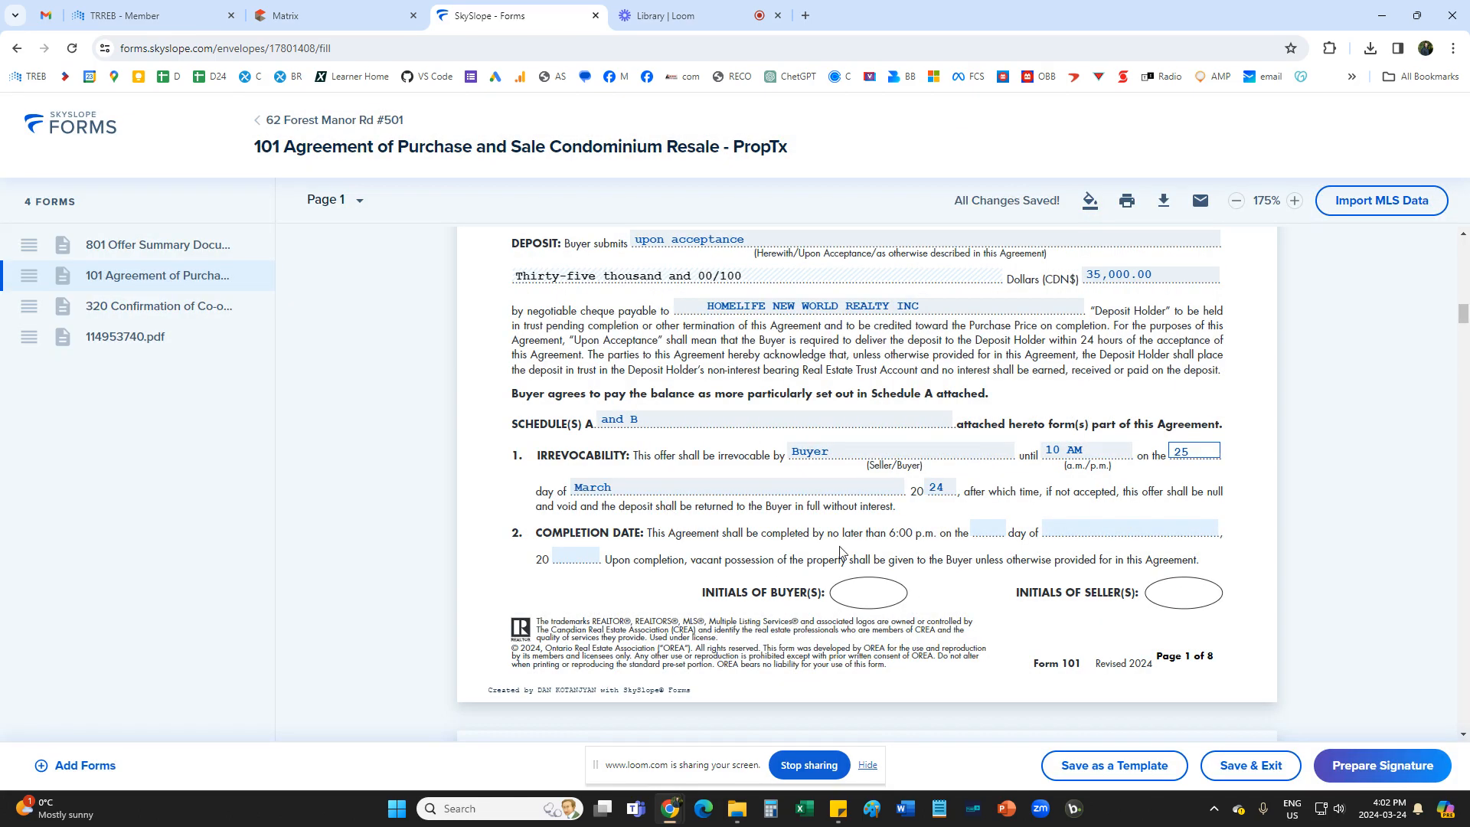
Set the completion date of the agreement to May 24, 2024.
{"action": "left_click", "coordinate": [999, 529]}
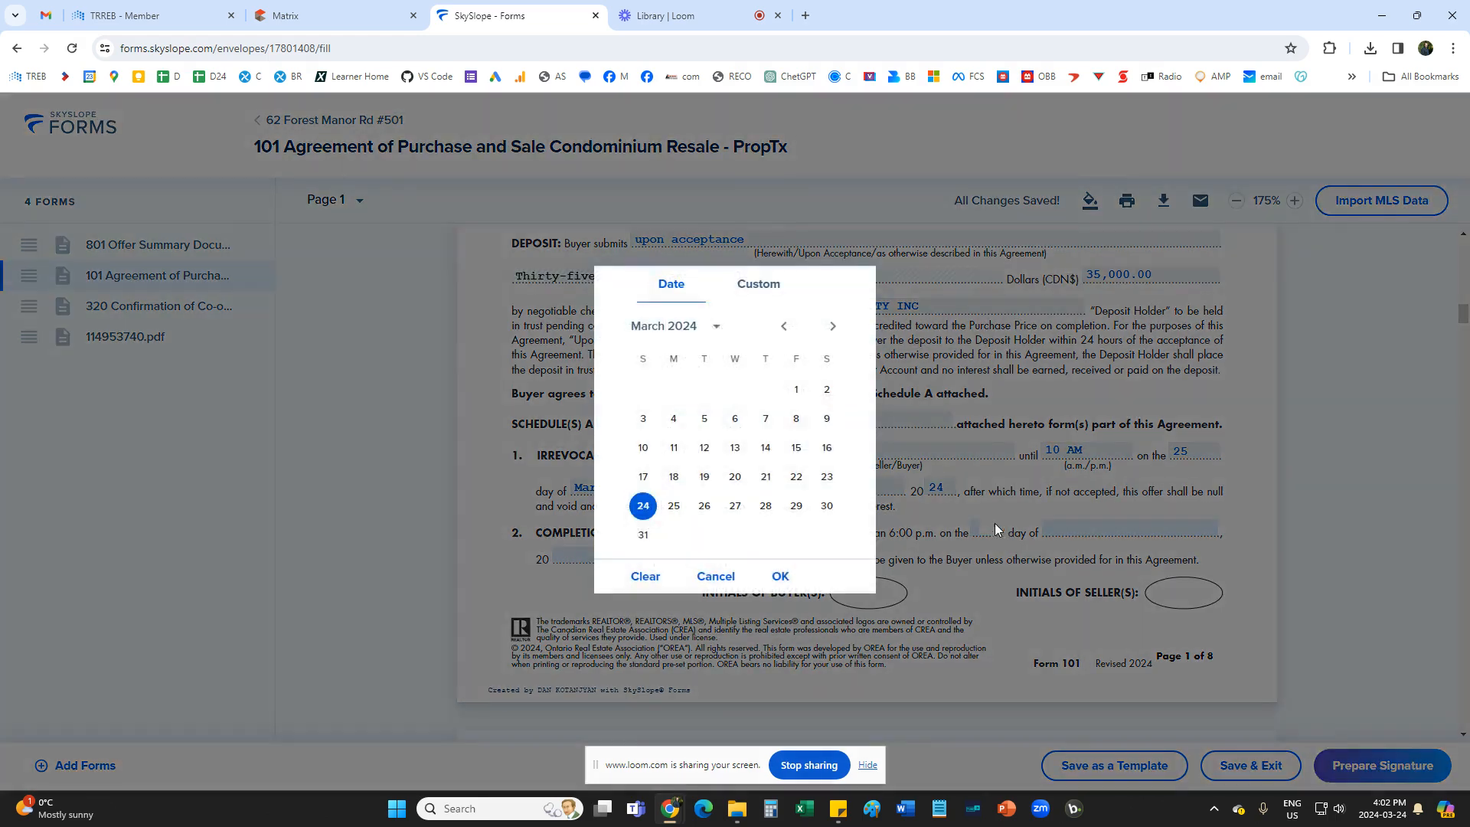
{"action": "left_click", "coordinate": [834, 326]}
{"action": "left_click", "coordinate": [833, 326]}
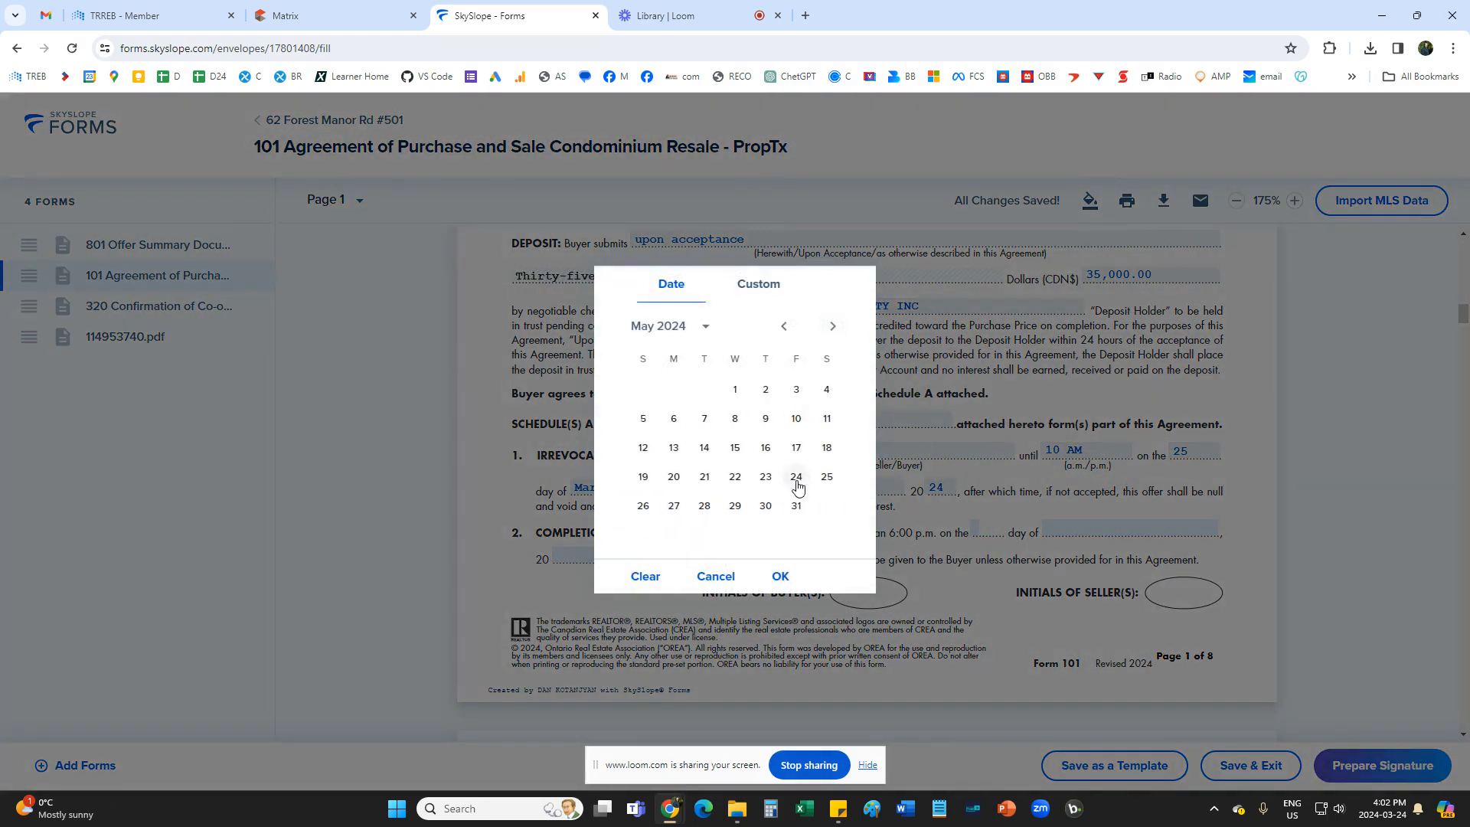
{"action": "left_click", "coordinate": [797, 476]}
Review the Seller and Buyer email address fields for document delivery in the Notices section of Form 101.
{"action": "scroll", "coordinate": [1030, 601], "scroll_direction": "down", "scroll_amount": 2}
{"action": "scroll", "coordinate": [1030, 601], "scroll_direction": "down", "scroll_amount": 5}
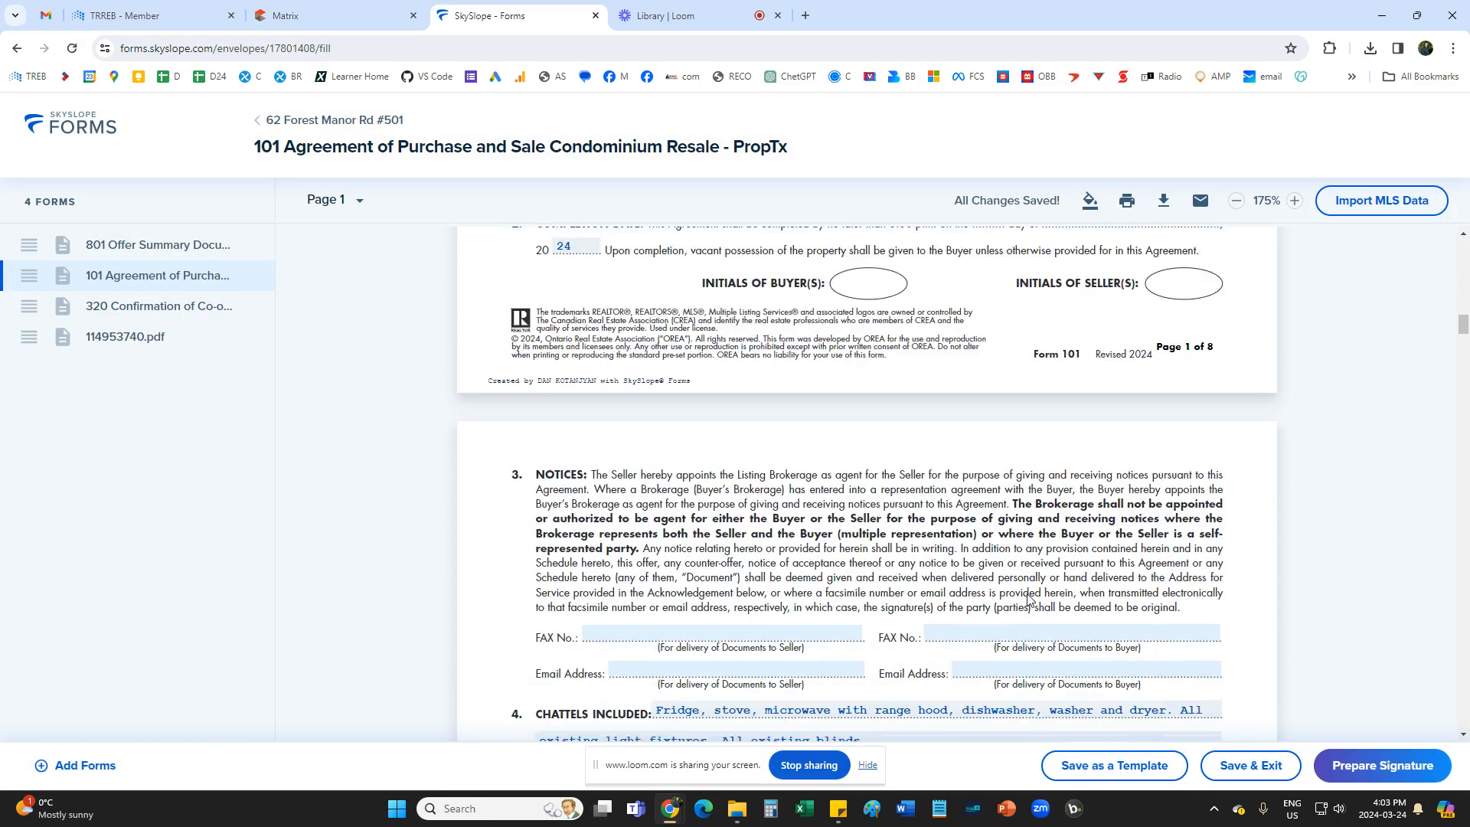
{"action": "left_click", "coordinate": [716, 446]}
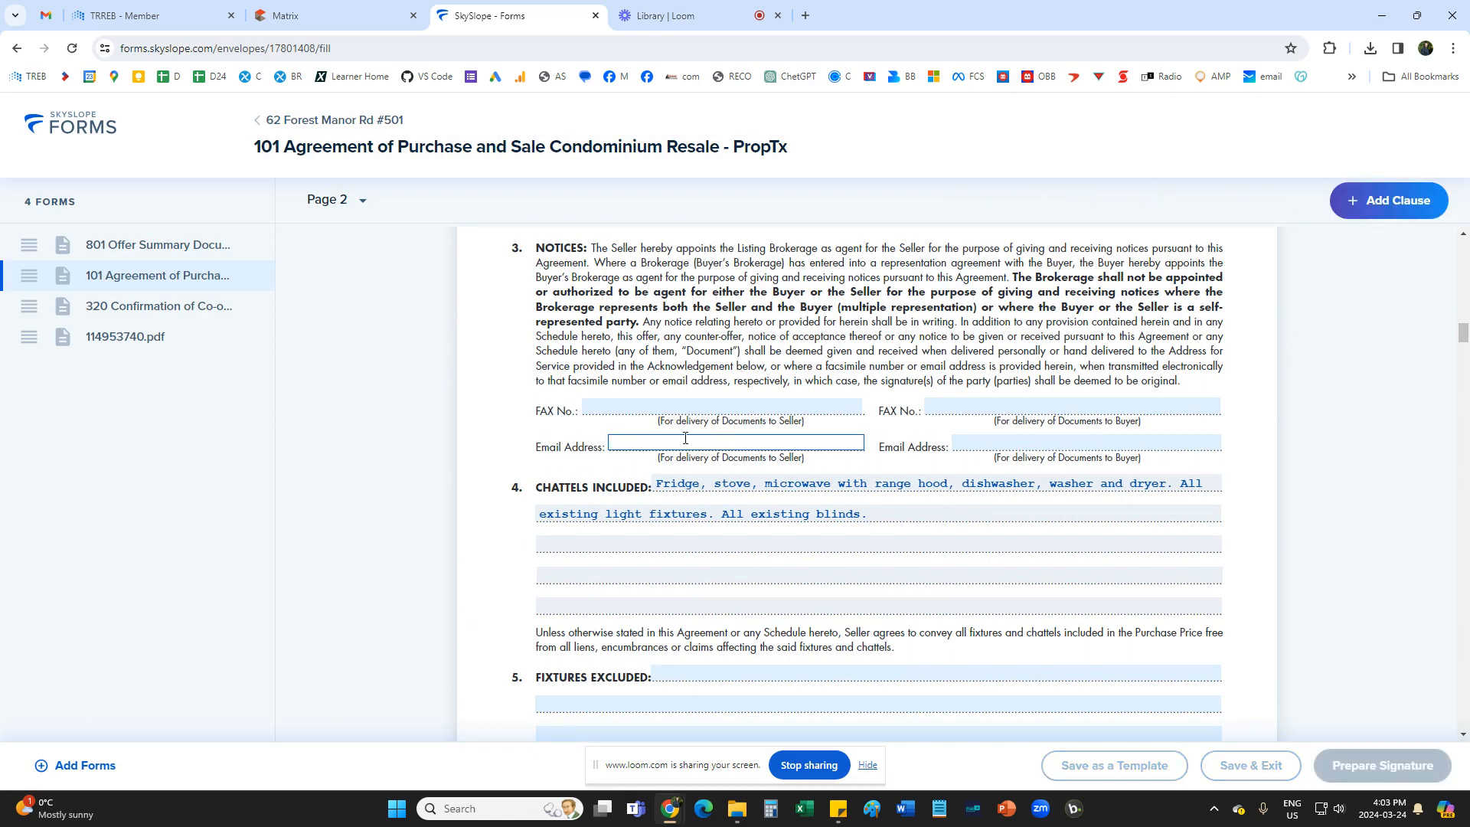
{"action": "left_click", "coordinate": [1033, 444]}
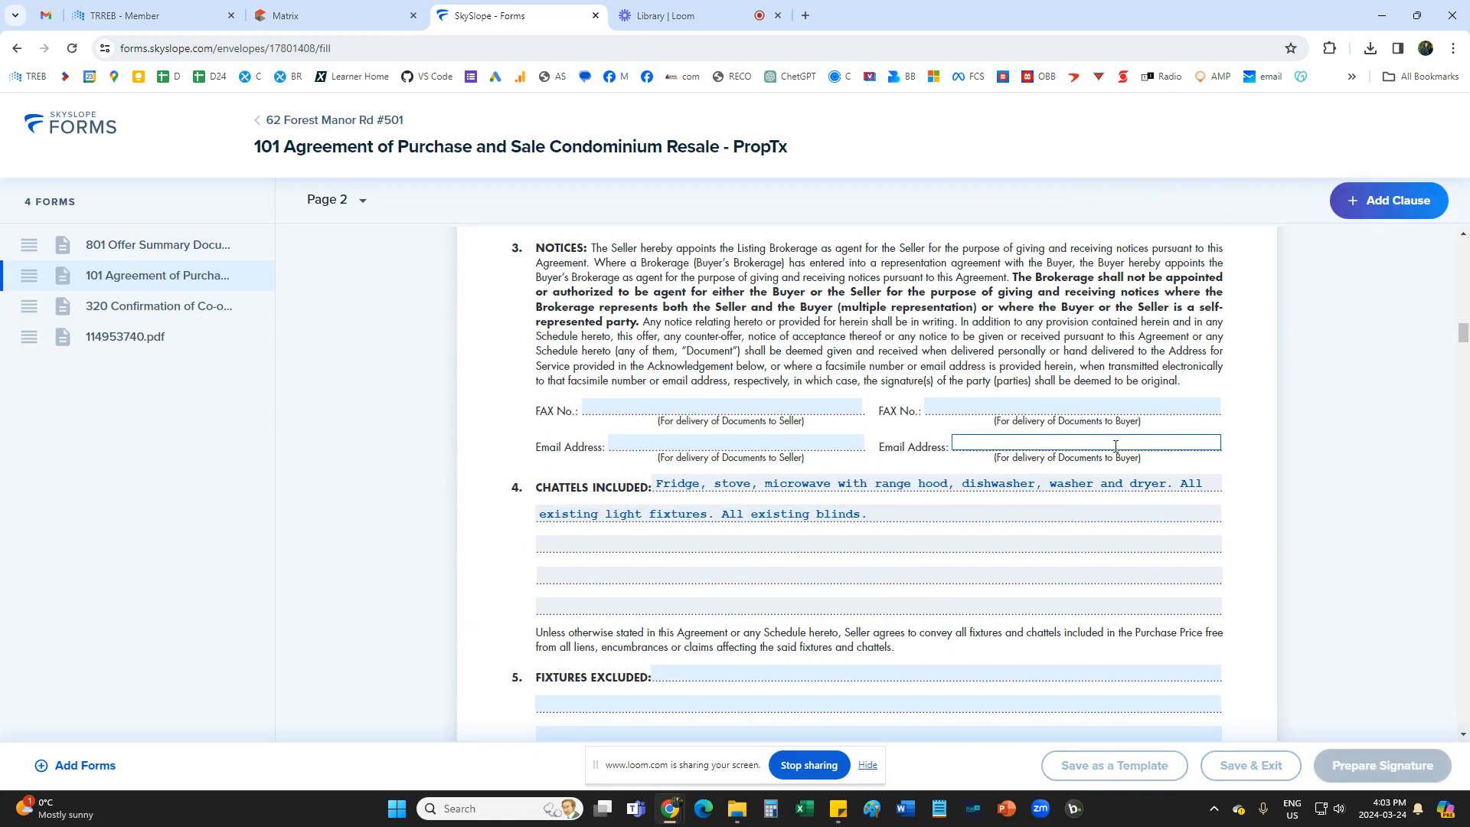
{"action": "scroll", "coordinate": [1018, 516], "scroll_direction": "down", "scroll_amount": 1}
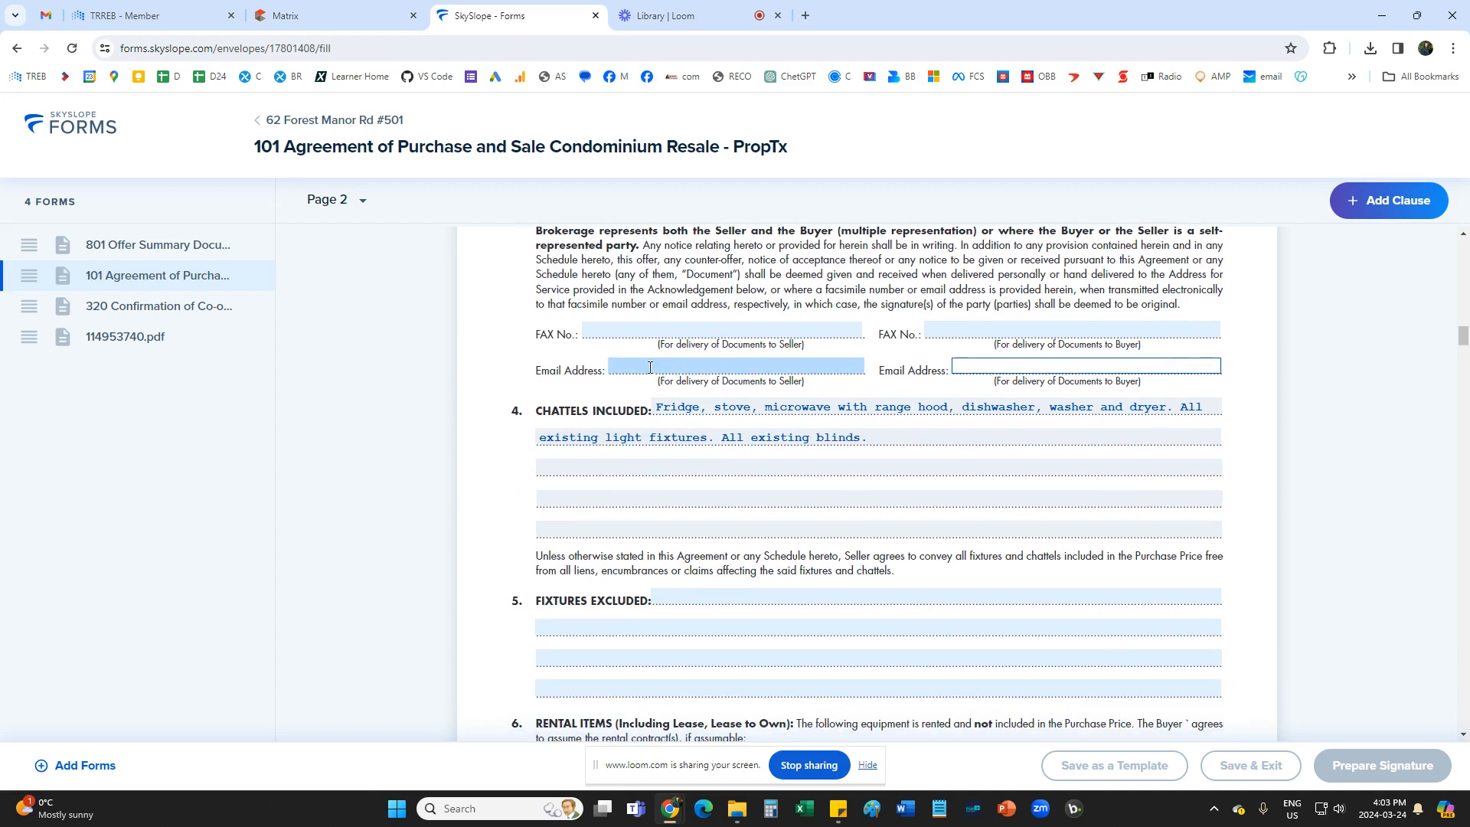
{"action": "left_click", "coordinate": [716, 365]}
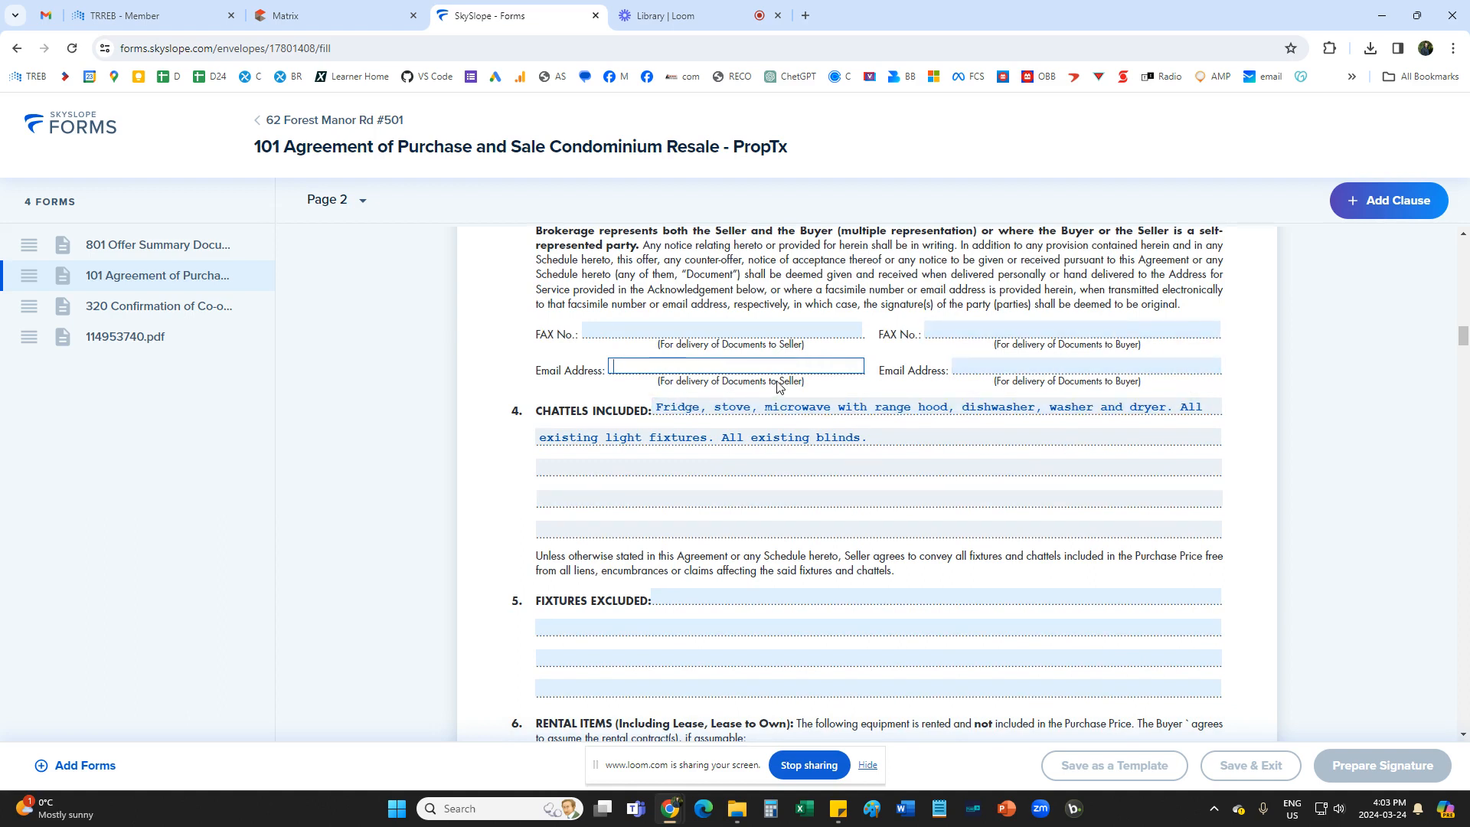
{"action": "scroll", "coordinate": [564, 477], "scroll_direction": "down", "scroll_amount": 1}
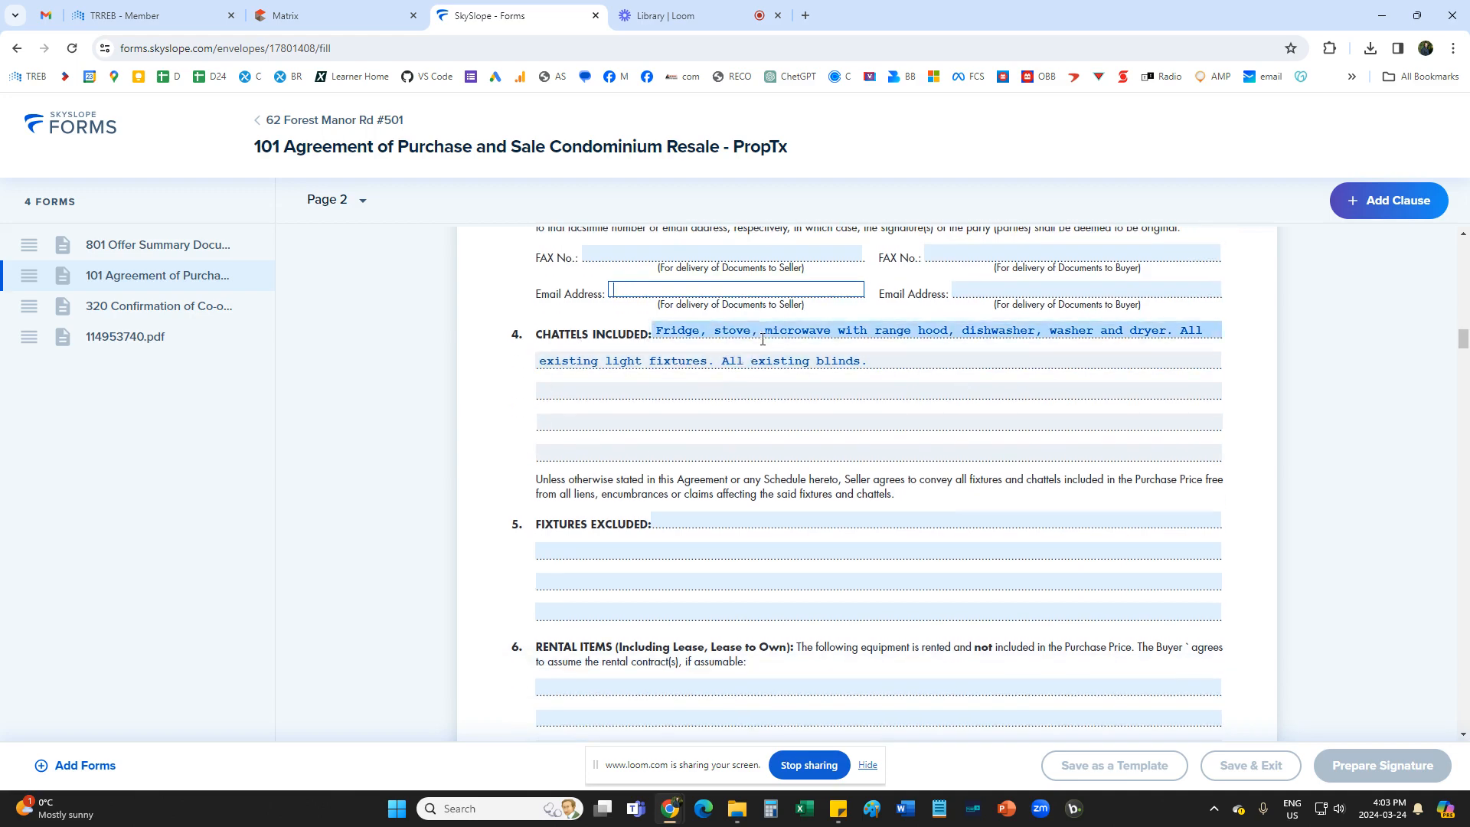
Compare the chattels included on Form 101 with the Inclusions in the Matrix listing.
{"action": "left_click", "coordinate": [321, 15]}
{"action": "scroll", "coordinate": [375, 457], "scroll_direction": "down", "scroll_amount": 1}
{"action": "left_click", "coordinate": [375, 458]}
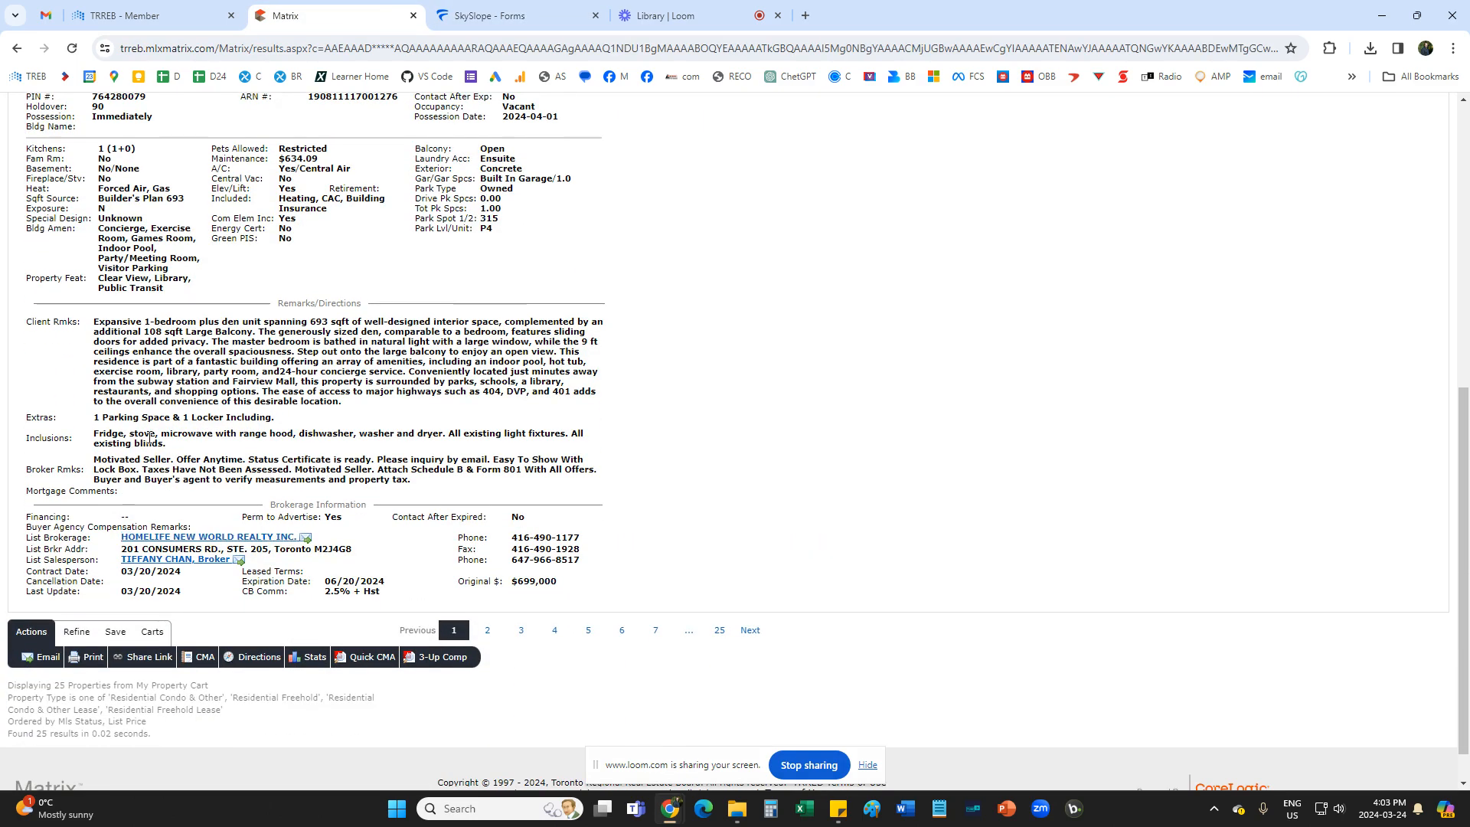
{"action": "left_click_drag", "start_coordinate": [96, 434], "coordinate": [460, 441]}
{"action": "left_click", "coordinate": [461, 441]}
{"action": "left_click_drag", "start_coordinate": [112, 434], "coordinate": [179, 435]}
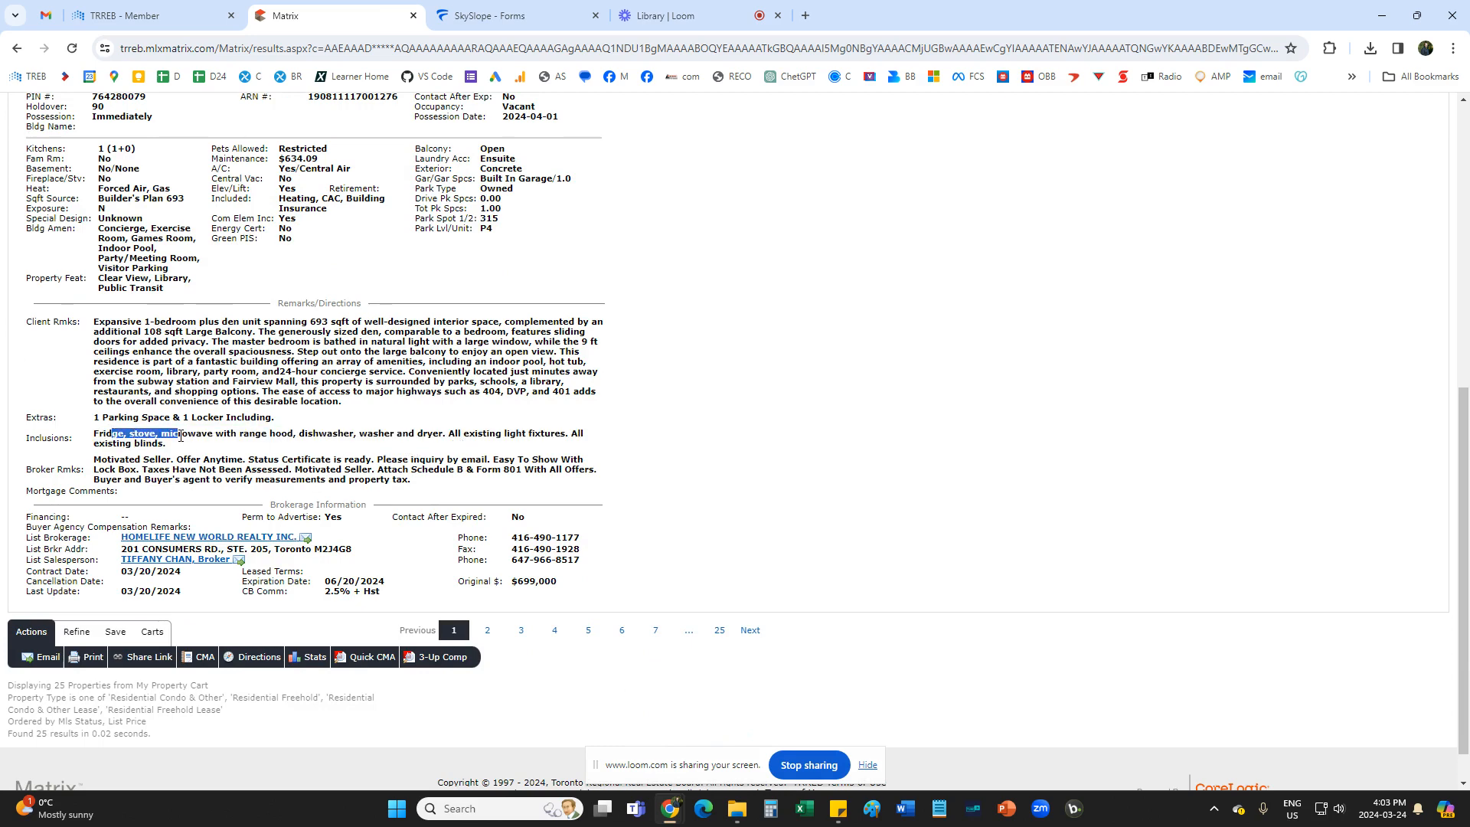
{"action": "left_click", "coordinate": [231, 447]}
{"action": "left_click", "coordinate": [490, 15]}
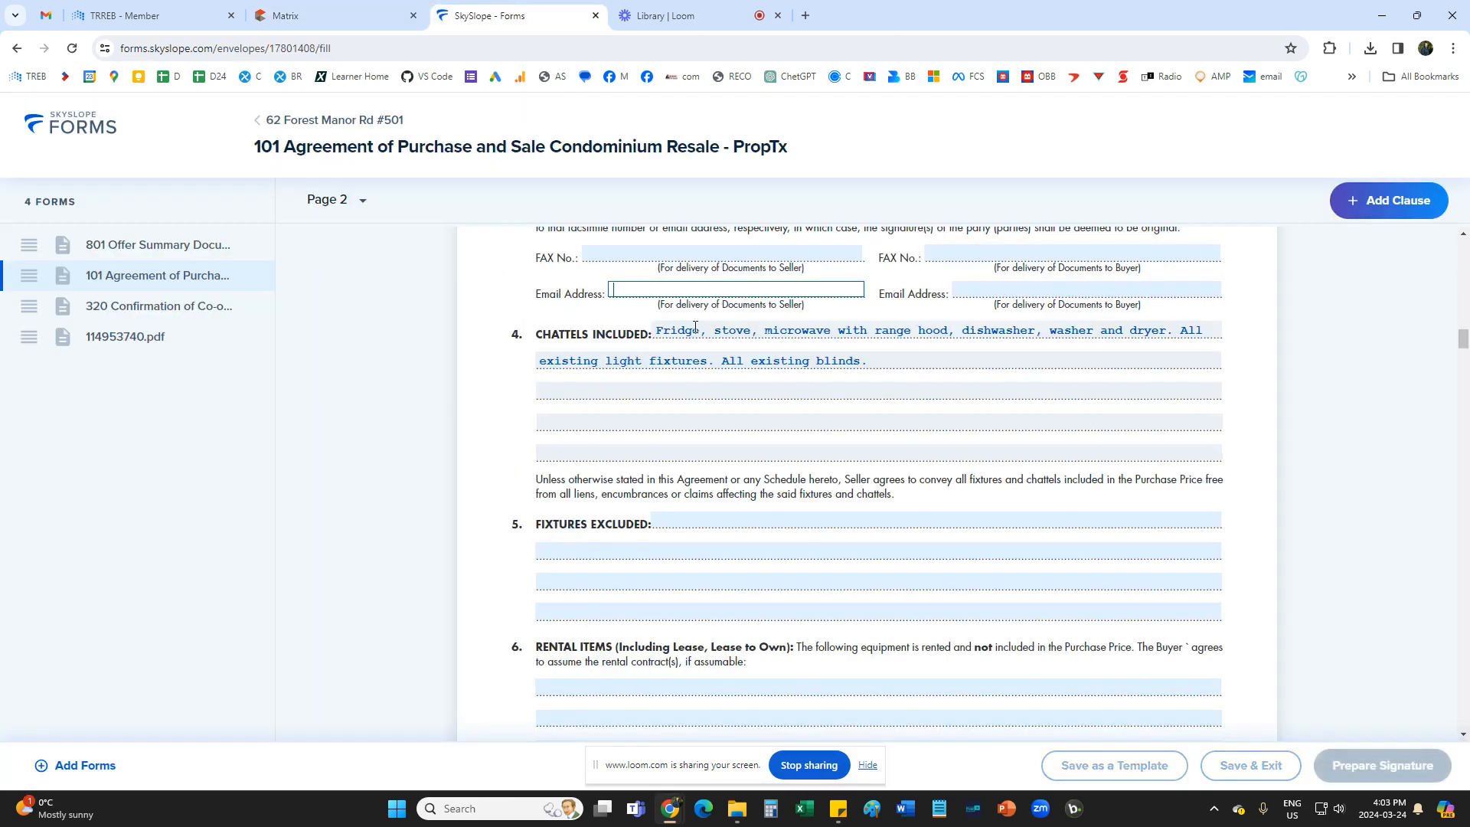
Enter NIL for both Fixtures Excluded and Rental Items on Form 101 and save each entry.
{"action": "scroll", "coordinate": [795, 480], "scroll_direction": "down", "scroll_amount": 2}
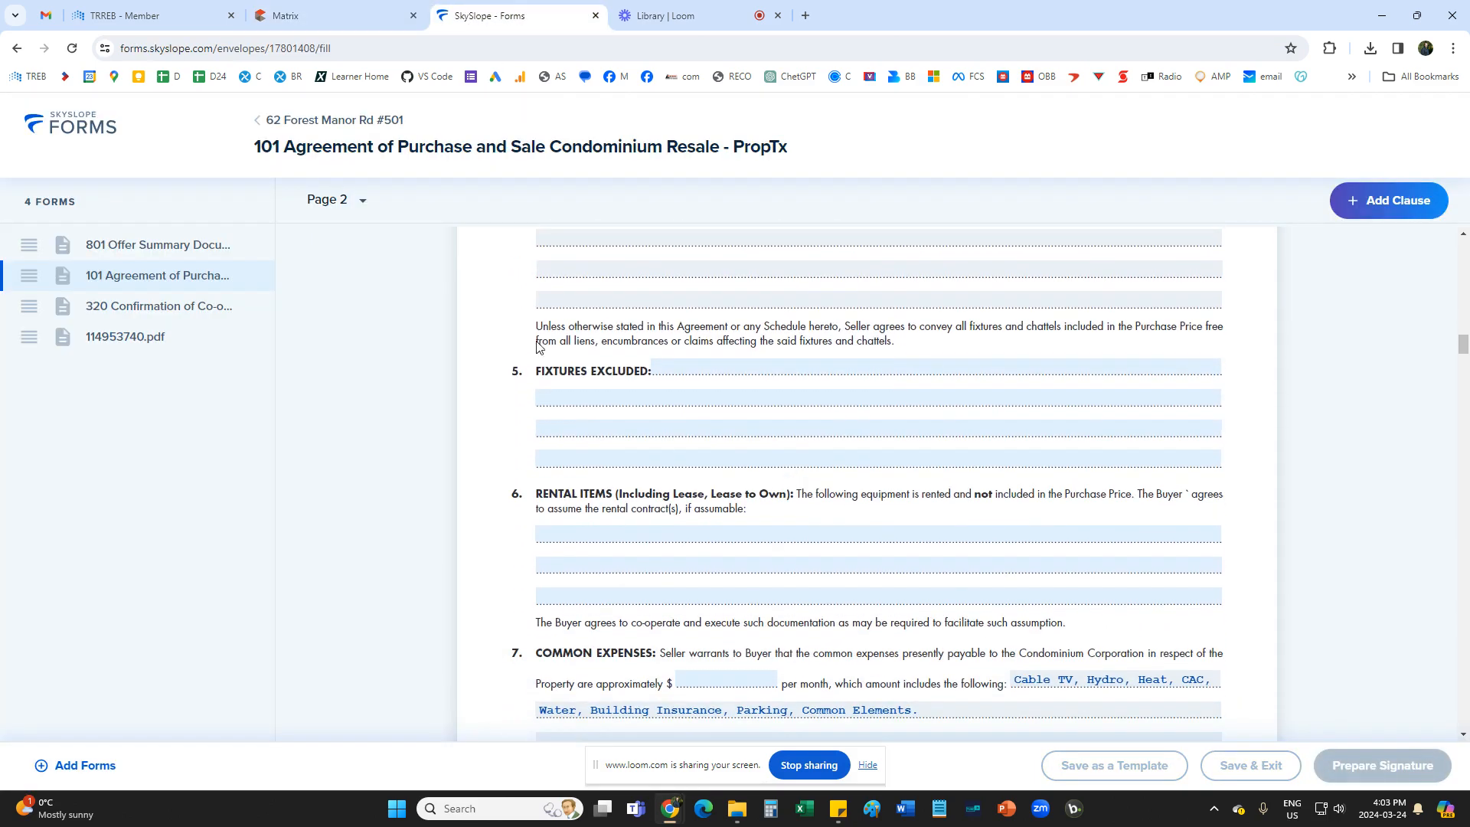
{"action": "left_click", "coordinate": [717, 365]}
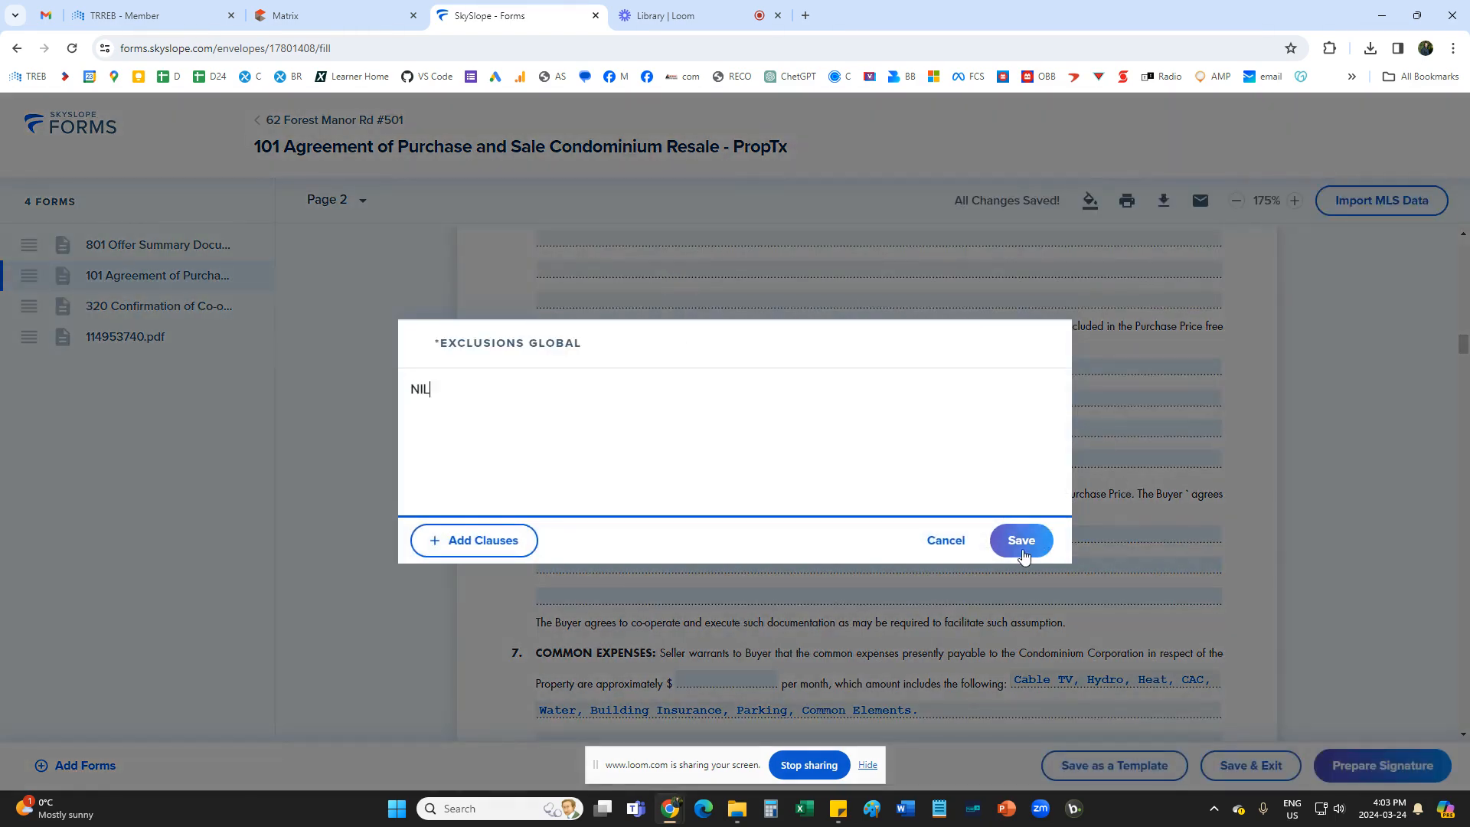
{"action": "left_click", "coordinate": [1022, 545]}
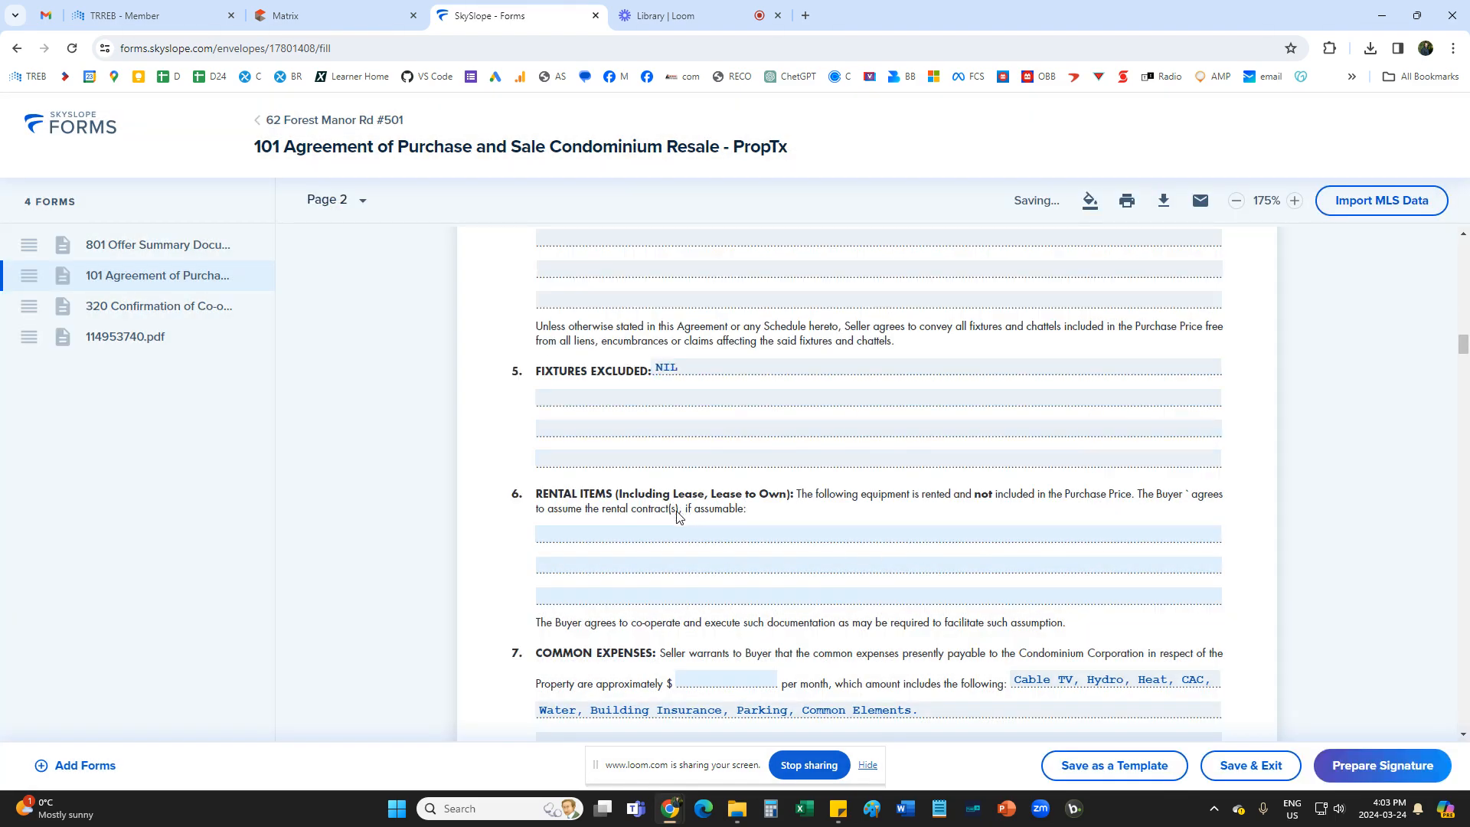
{"action": "scroll", "coordinate": [677, 518], "scroll_direction": "down", "scroll_amount": 1}
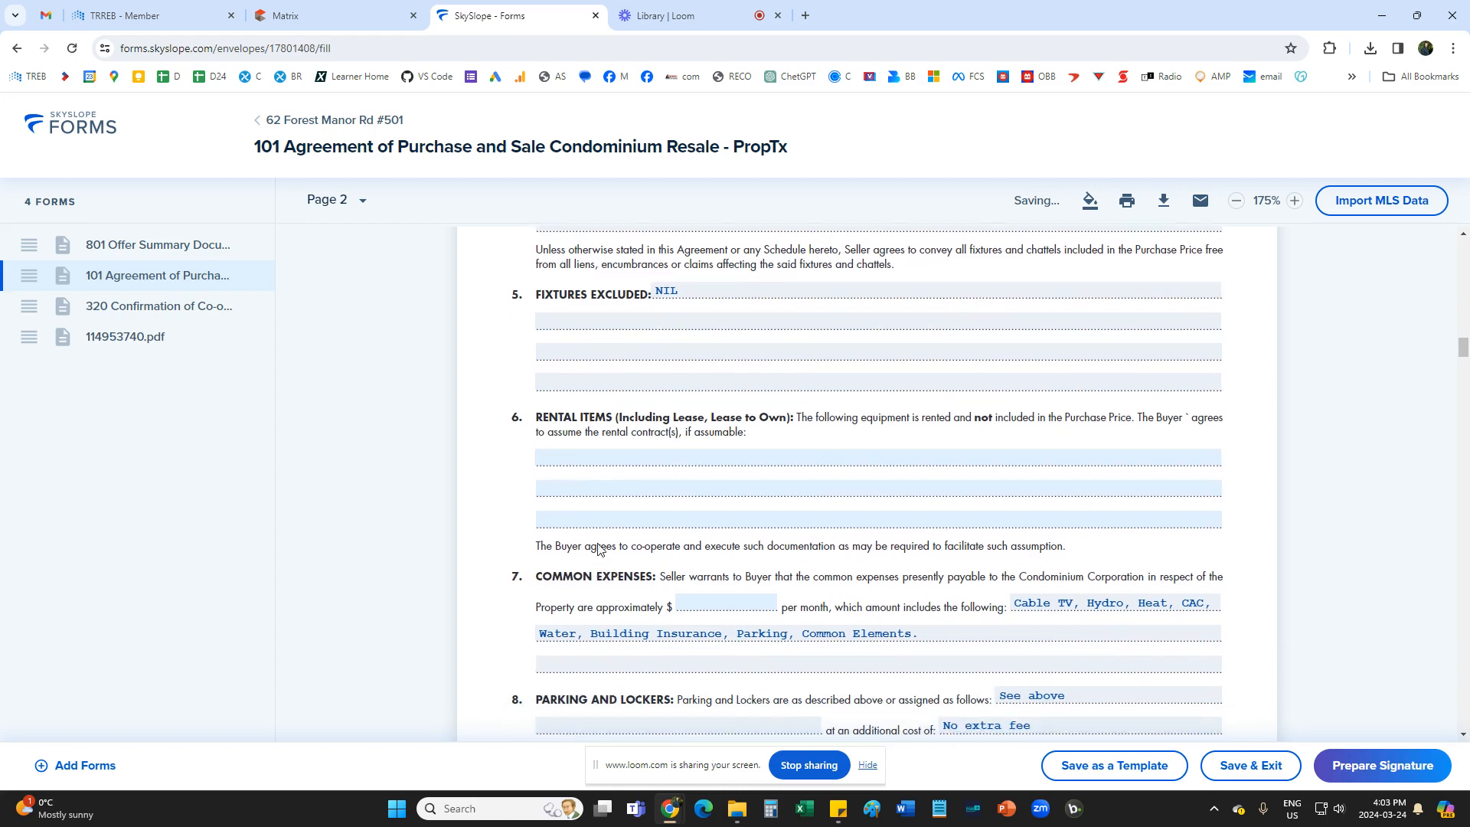
{"action": "left_click", "coordinate": [585, 459]}
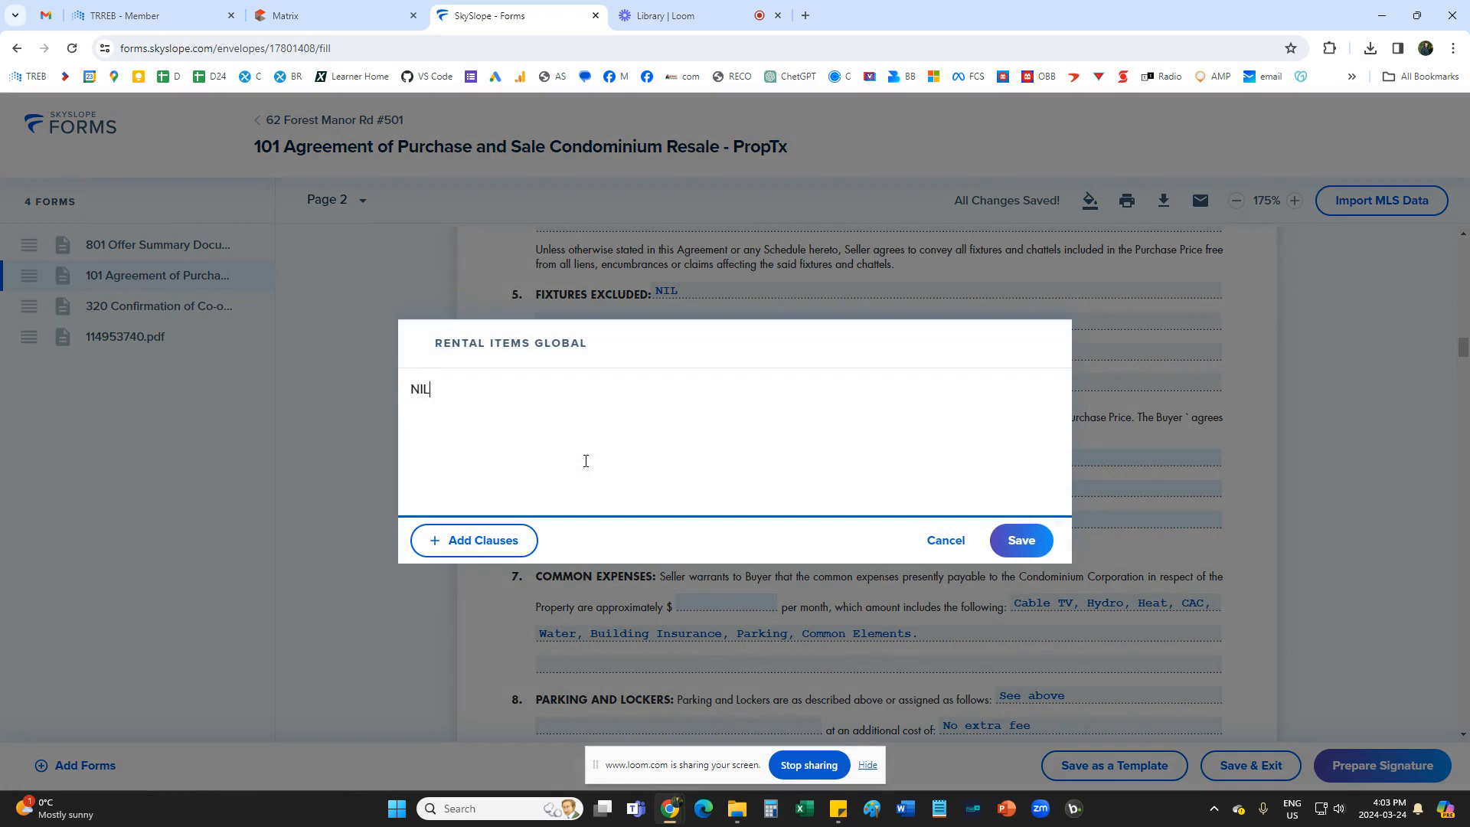
{"action": "left_click", "coordinate": [1021, 541]}
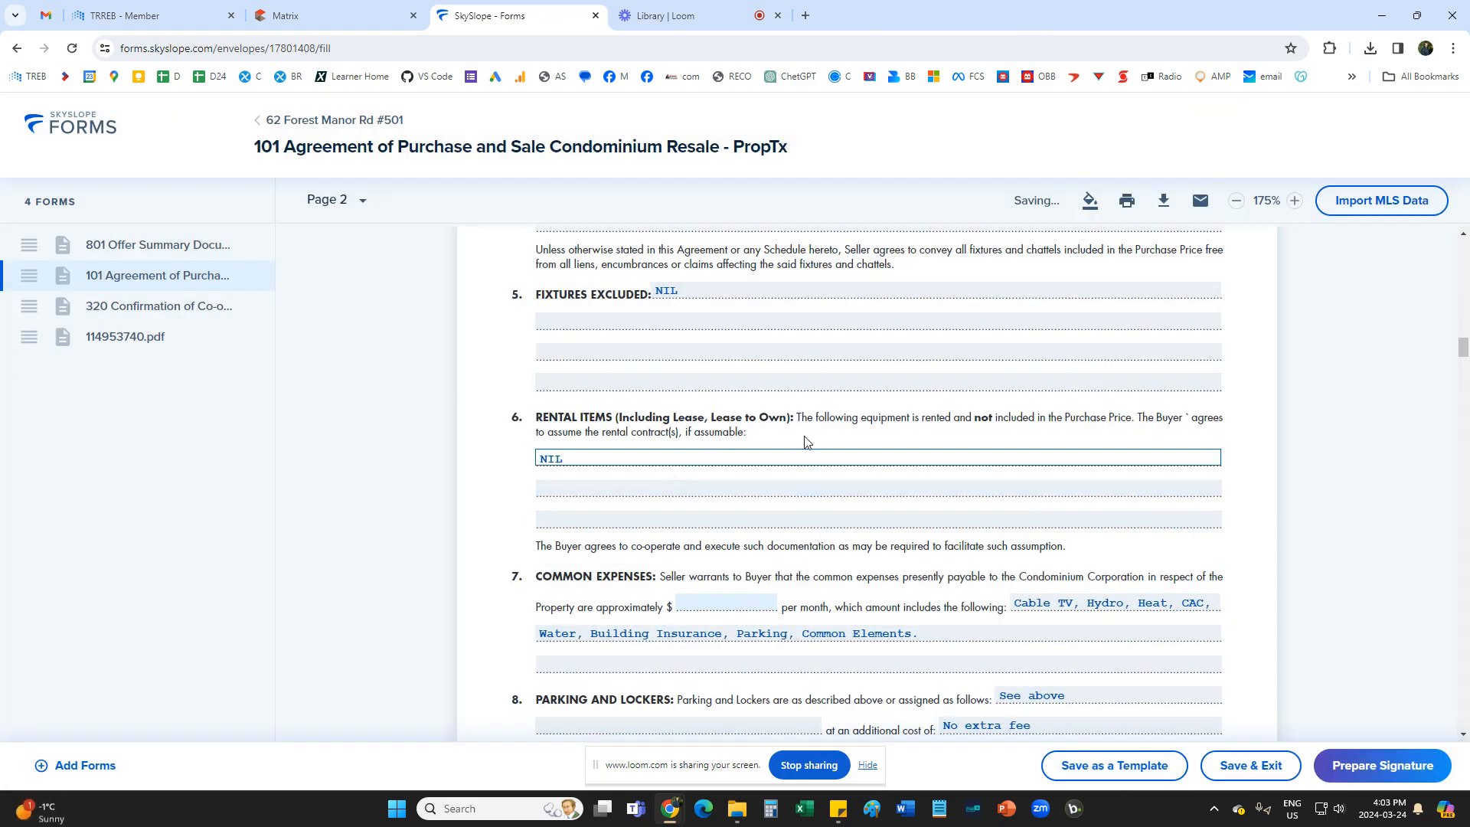
Look up the maintenance fee in Matrix and enter 634.09 as the monthly common expenses amount on Form 101.
{"action": "scroll", "coordinate": [788, 521], "scroll_direction": "down", "scroll_amount": 3}
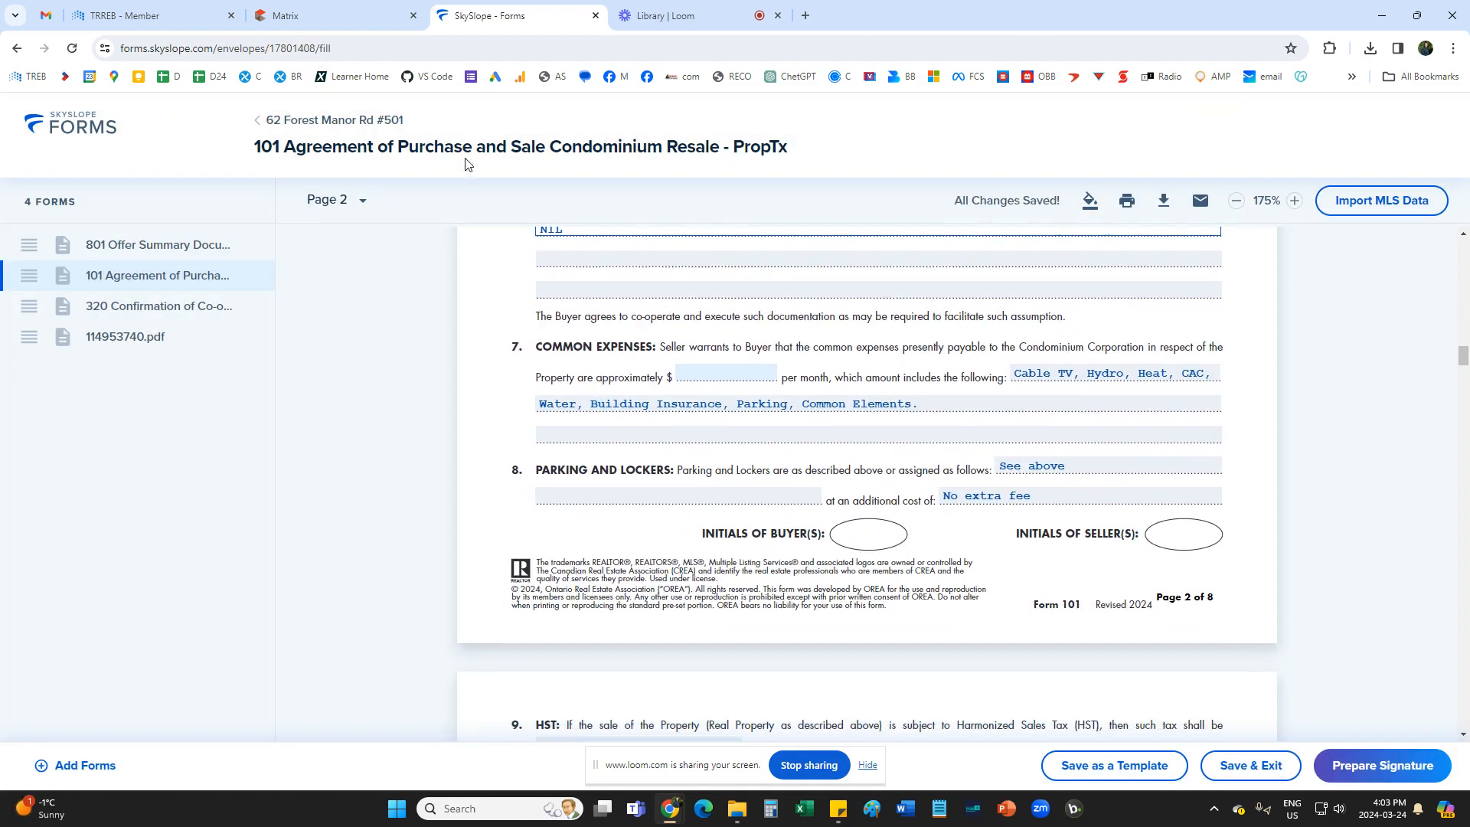
{"action": "left_click", "coordinate": [307, 15]}
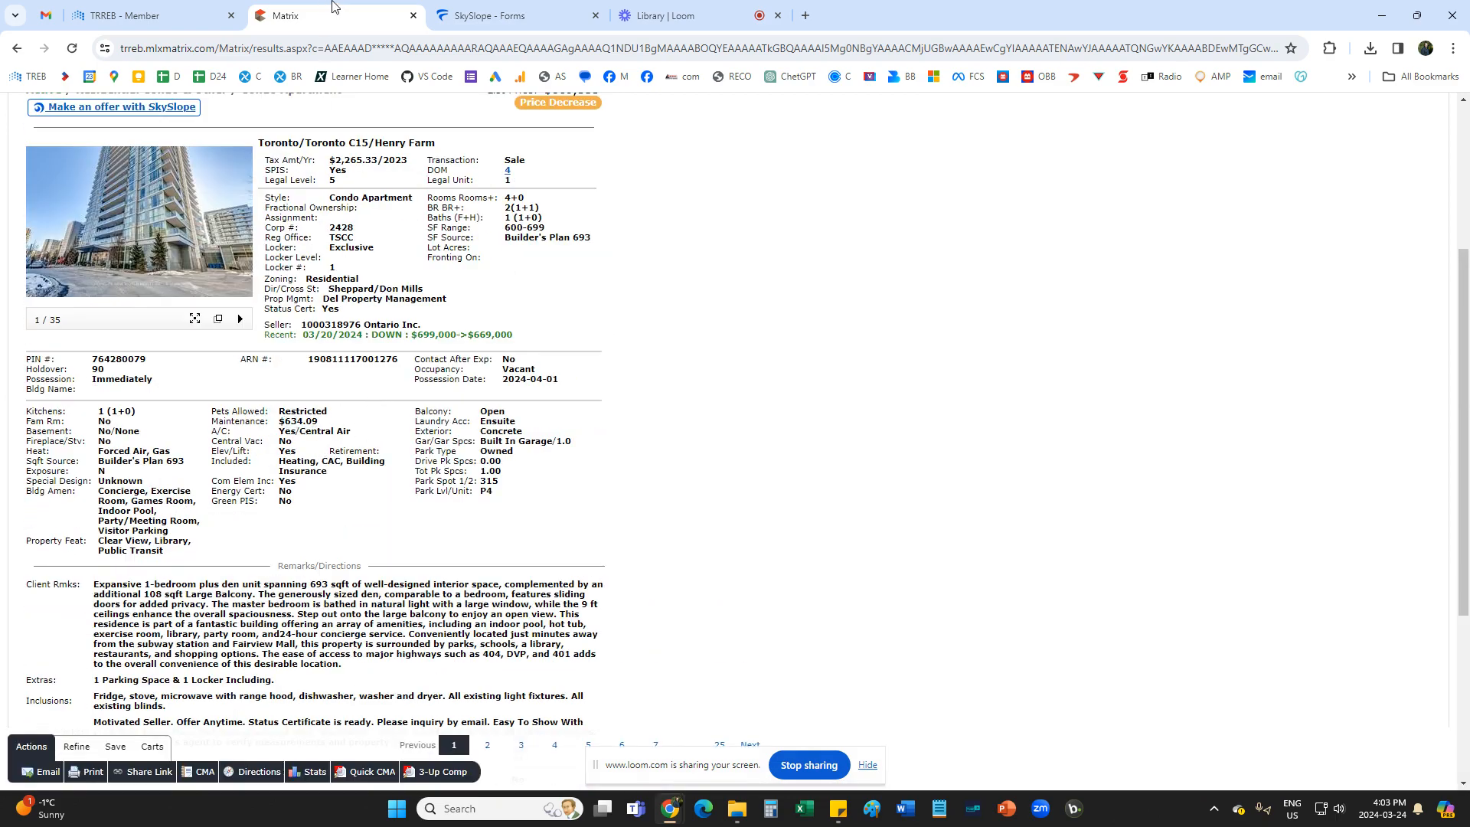
{"action": "left_click", "coordinate": [494, 15]}
{"action": "left_click", "coordinate": [720, 374]}
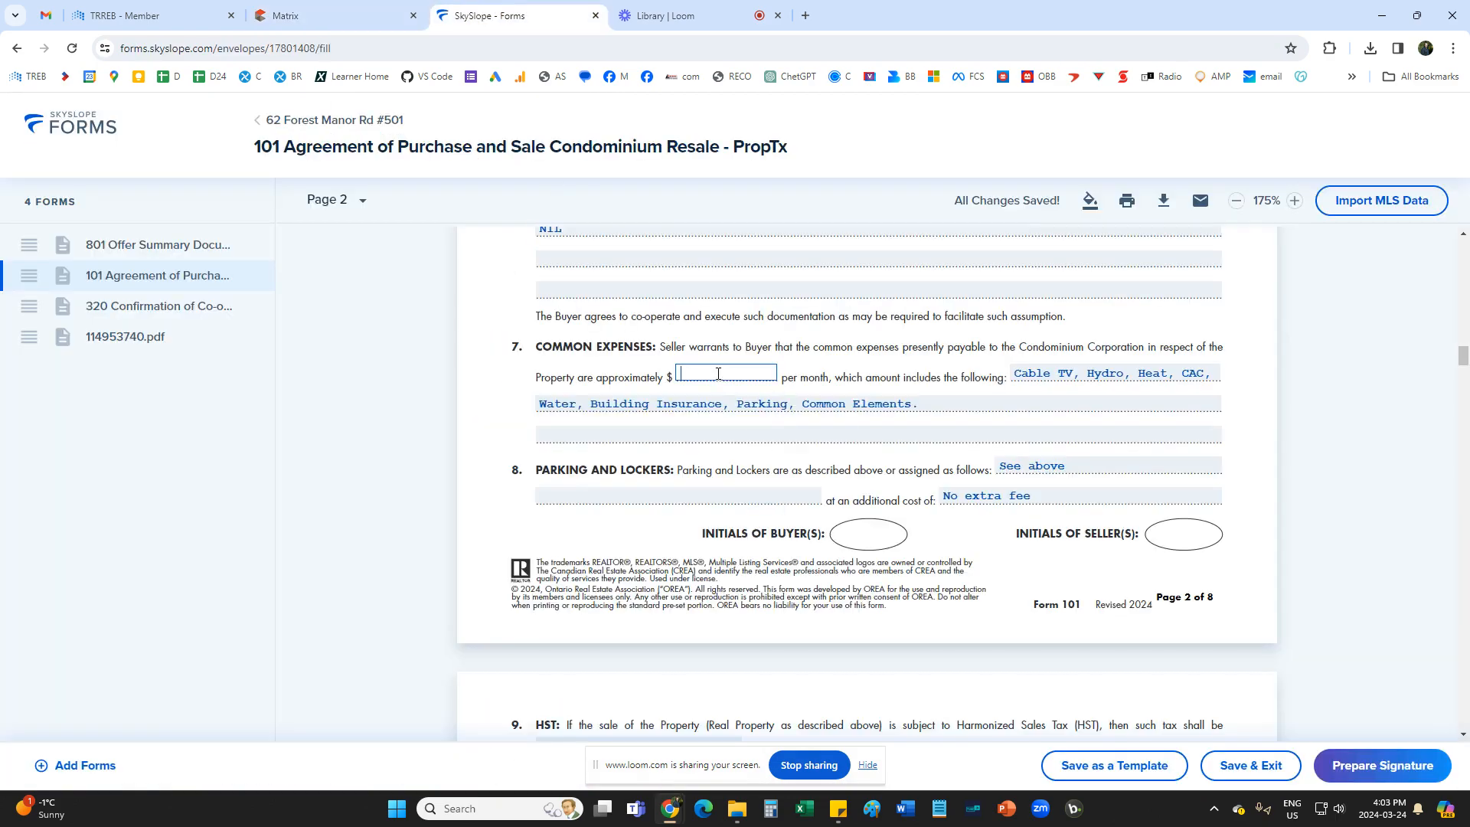
{"action": "type", "text": "09"}
{"action": "key", "text": "BackSpace"}
{"action": "key", "text": "BackSpace"}
{"action": "key", "text": "BackSpace"}
{"action": "key", "text": "BackSpace"}
{"action": "type", "text": "63"}
{"action": "left_click", "coordinate": [800, 356]}
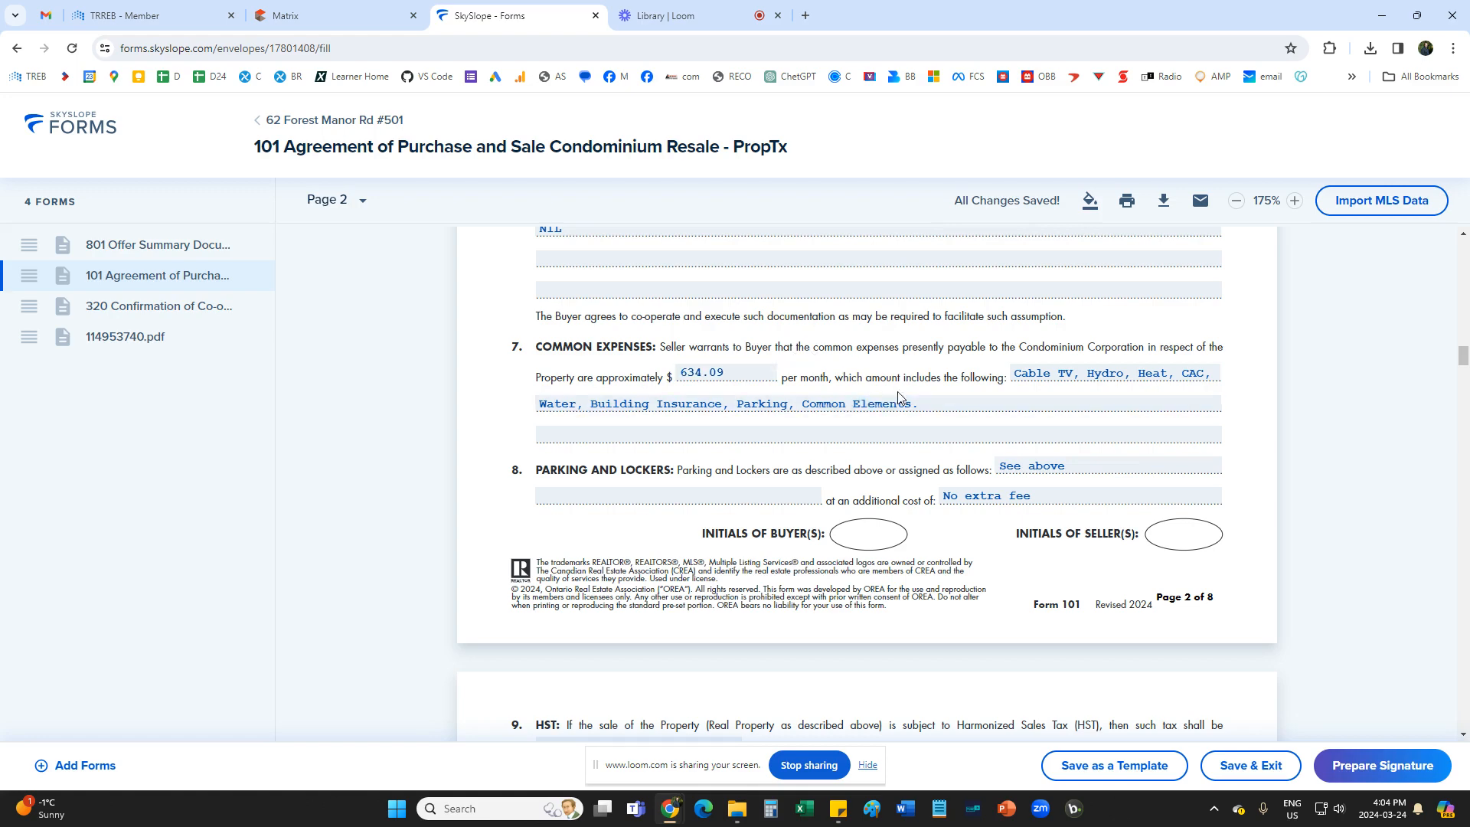
Check in the Matrix listing which items the maintenance fee includes.
{"action": "left_click", "coordinate": [982, 403]}
{"action": "left_click", "coordinate": [329, 15]}
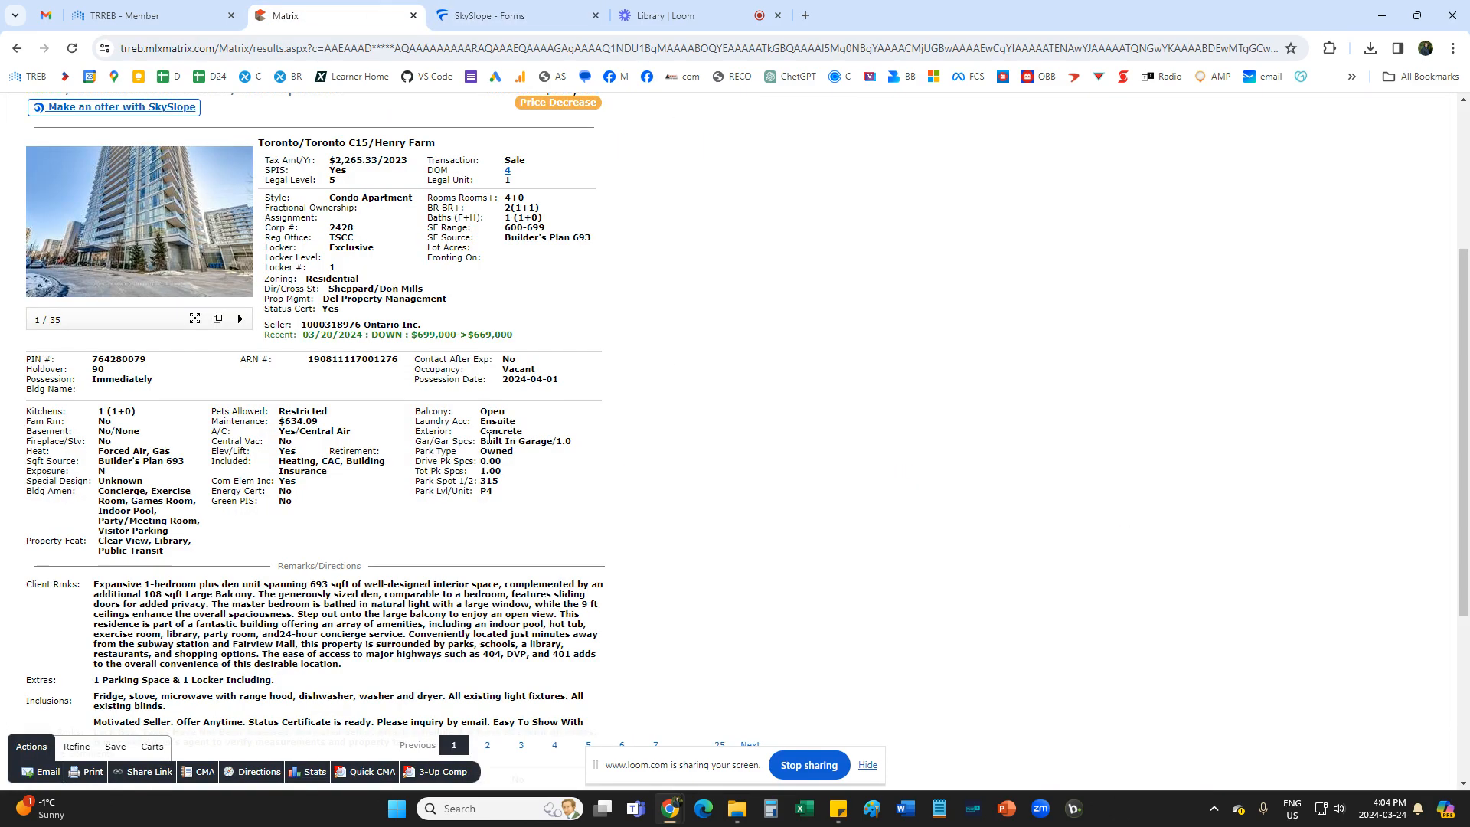
{"action": "scroll", "coordinate": [364, 503], "scroll_direction": "down", "scroll_amount": 1}
{"action": "left_click_drag", "start_coordinate": [283, 461], "coordinate": [365, 462]}
{"action": "left_click", "coordinate": [353, 477]}
{"action": "left_click", "coordinate": [563, 11]}
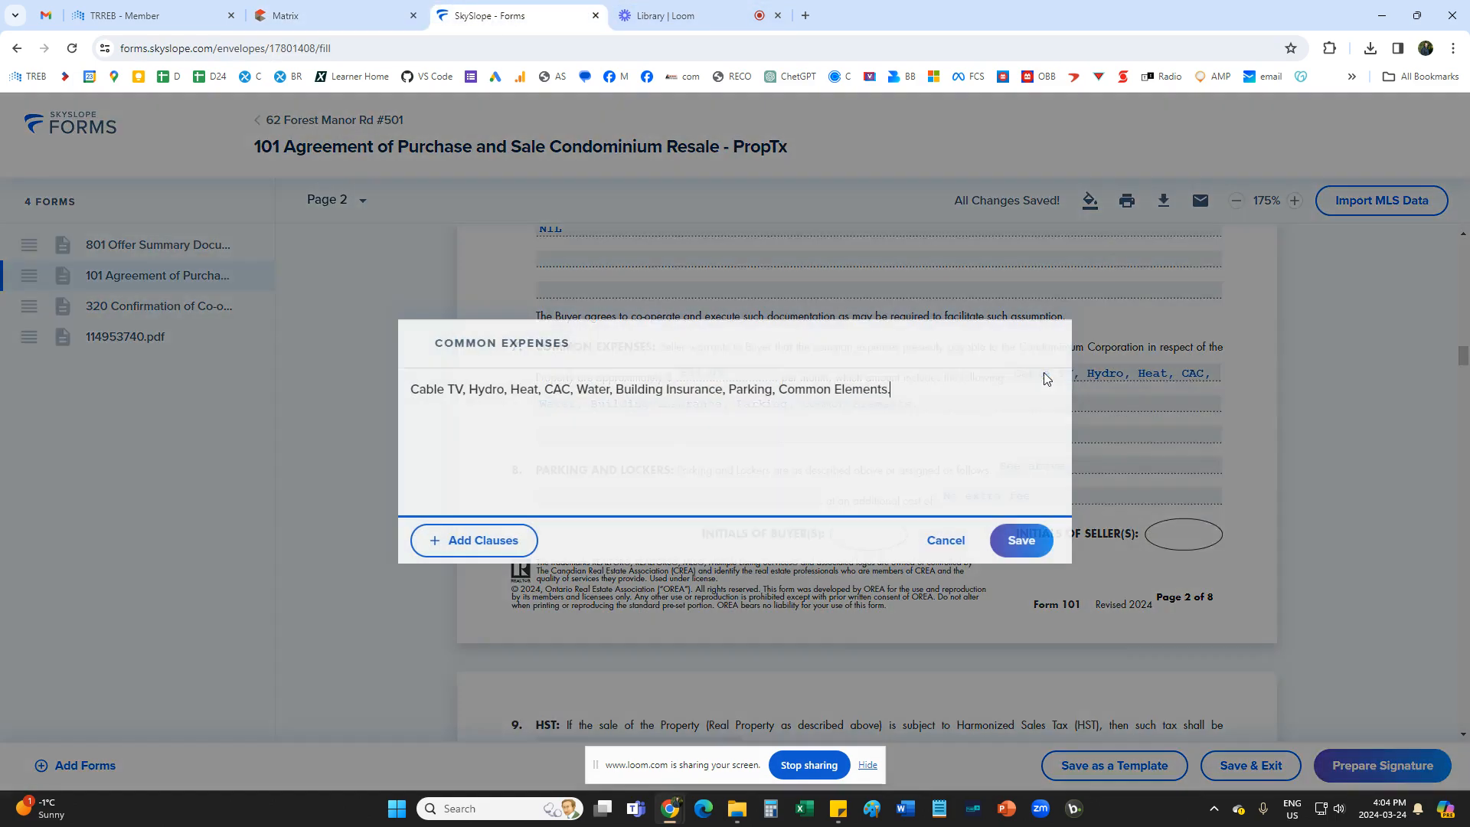
Recheck the included items in Matrix and remove Cable TV, Hydro and Water from the common expenses list on Form 101.
{"action": "left_click", "coordinate": [1044, 375]}
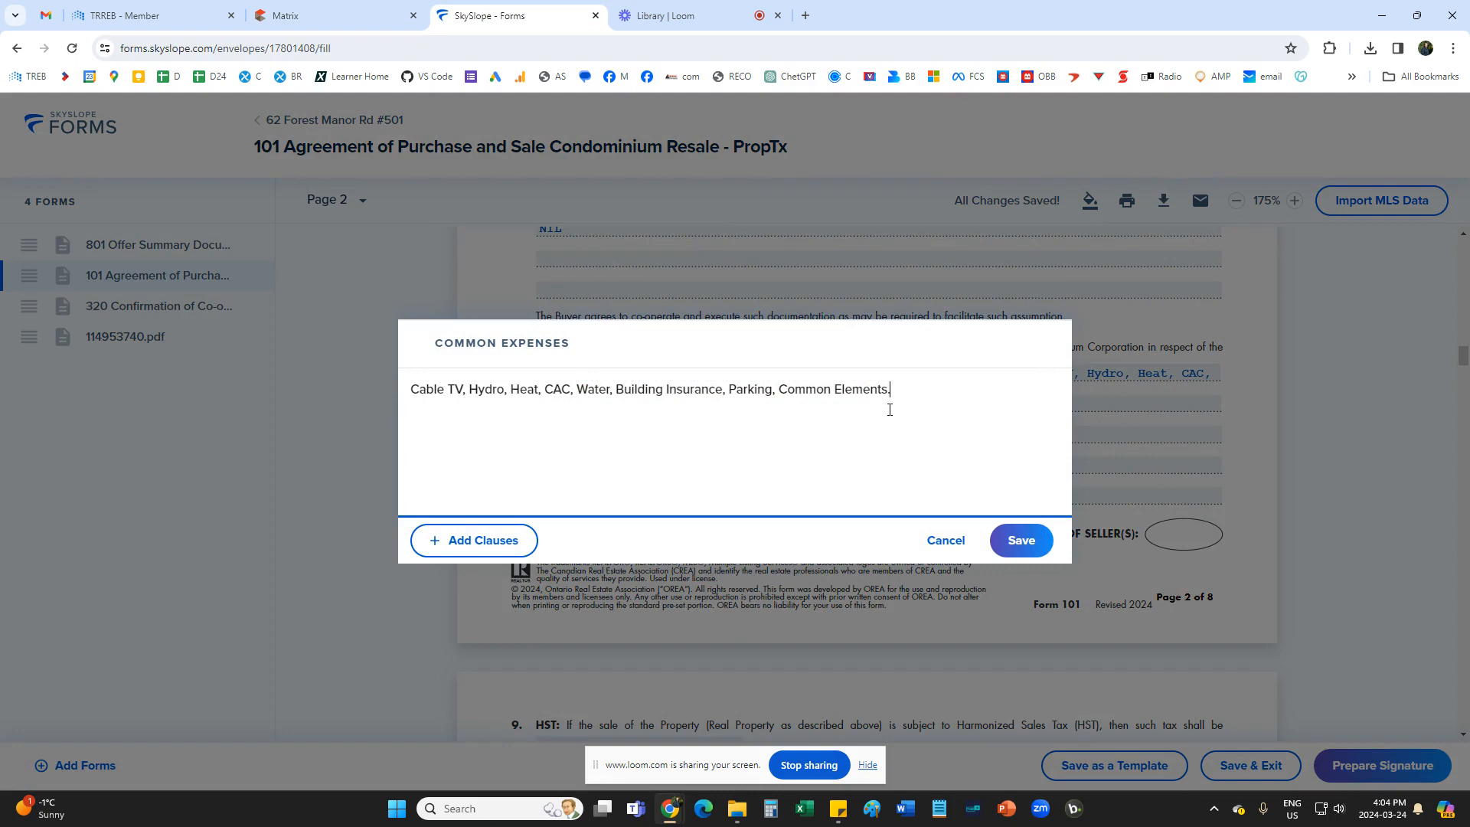
{"action": "left_click", "coordinate": [282, 28]}
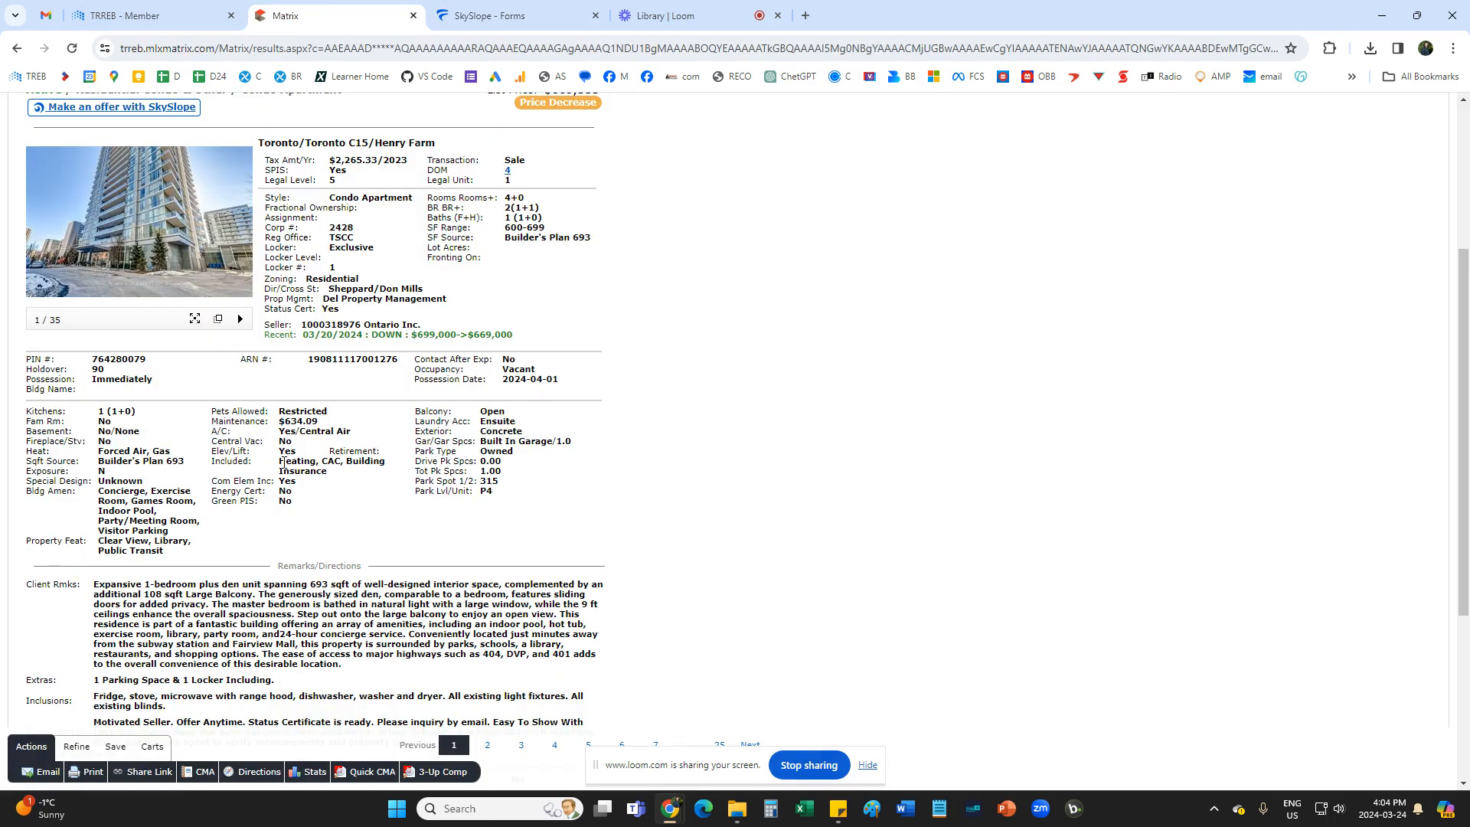
{"action": "mouse_move", "coordinate": [285, 462]}
{"action": "left_mouse_down"}
{"action": "mouse_move", "coordinate": [343, 462]}
{"action": "mouse_move", "coordinate": [284, 463]}
{"action": "left_mouse_up"}
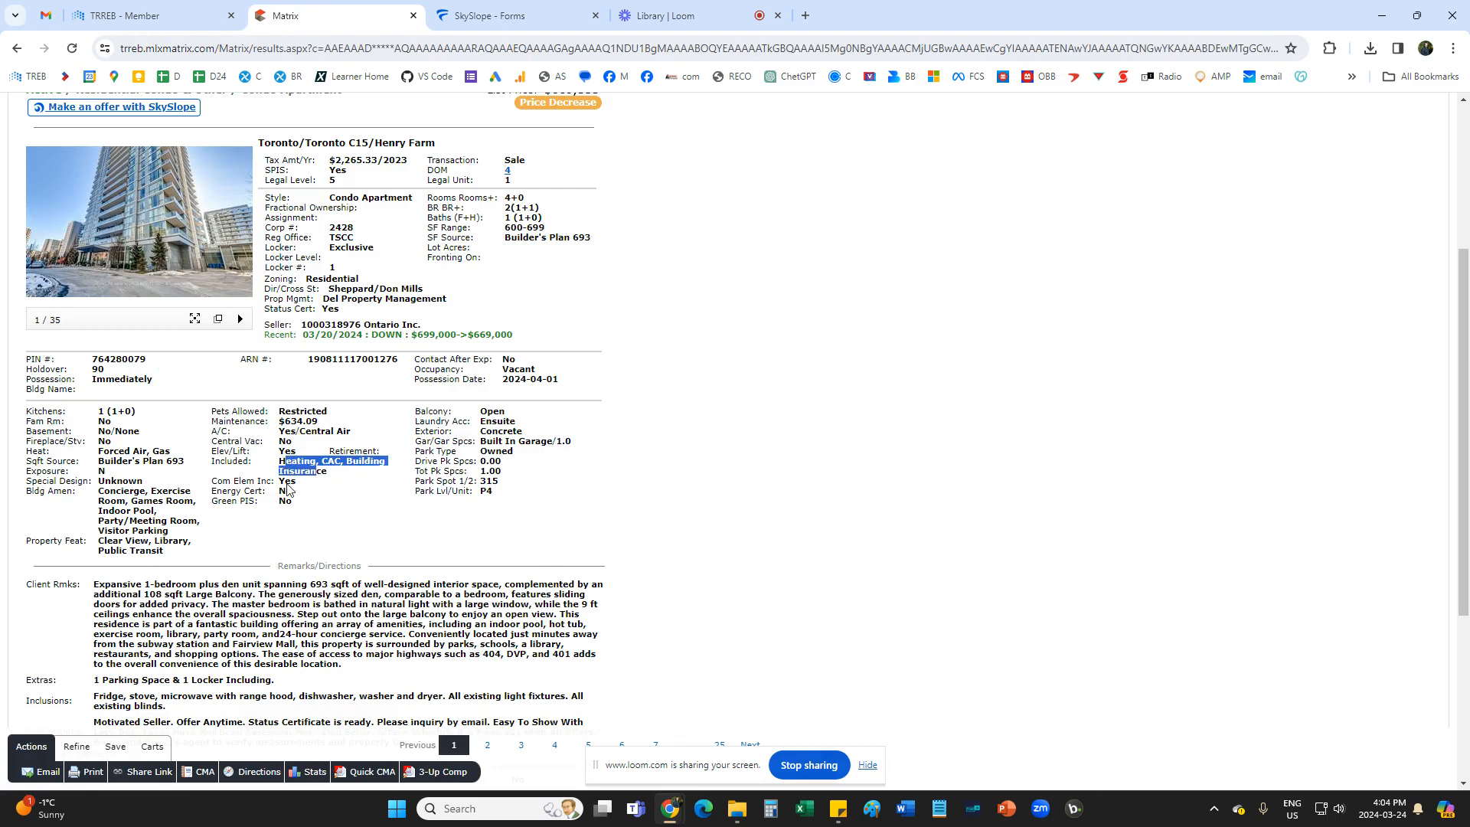
{"action": "left_click", "coordinate": [498, 15]}
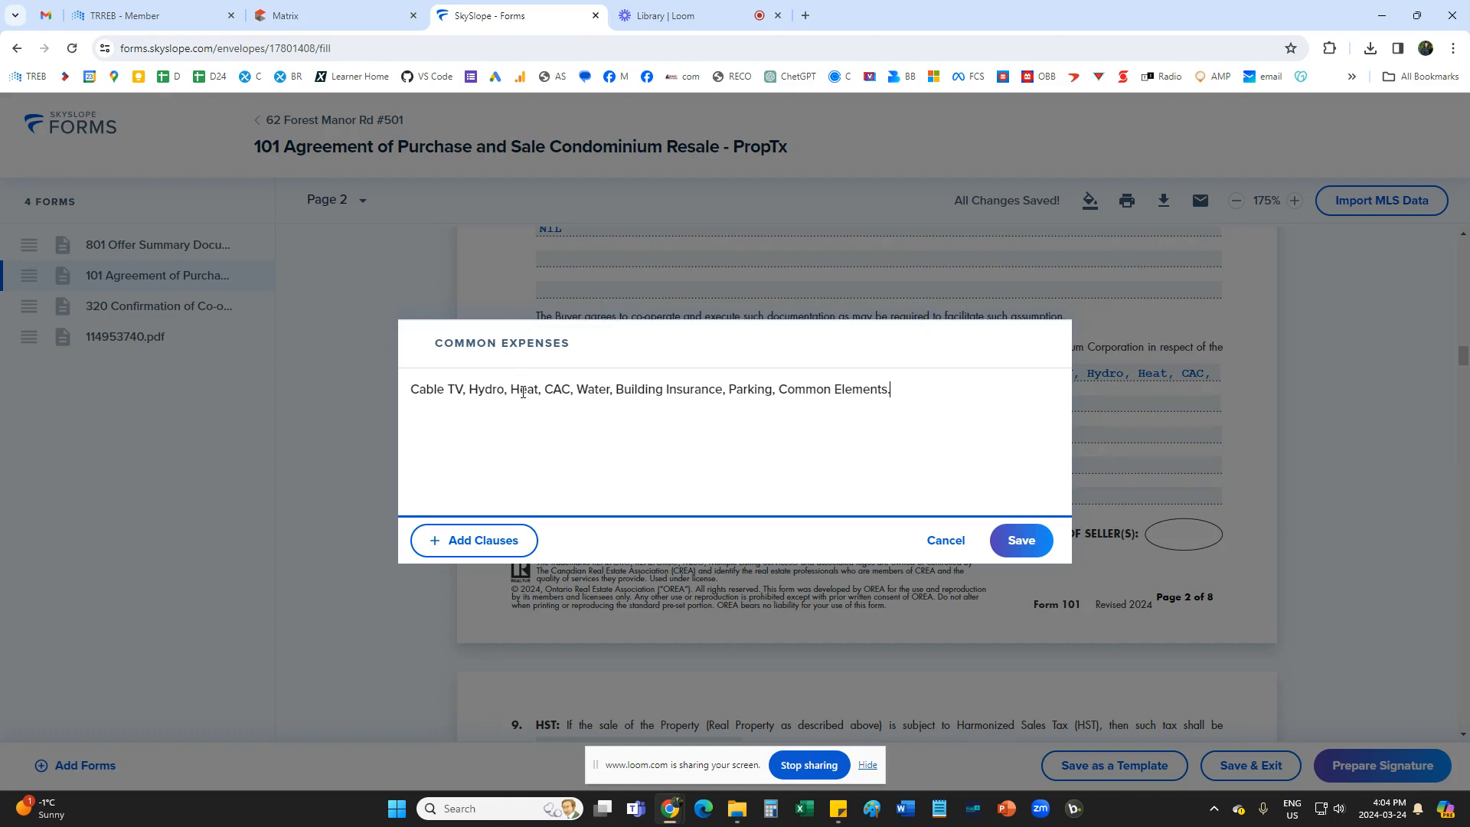
{"action": "left_click_drag", "start_coordinate": [510, 388], "coordinate": [422, 388]}
{"action": "key", "text": "BackSpace"}
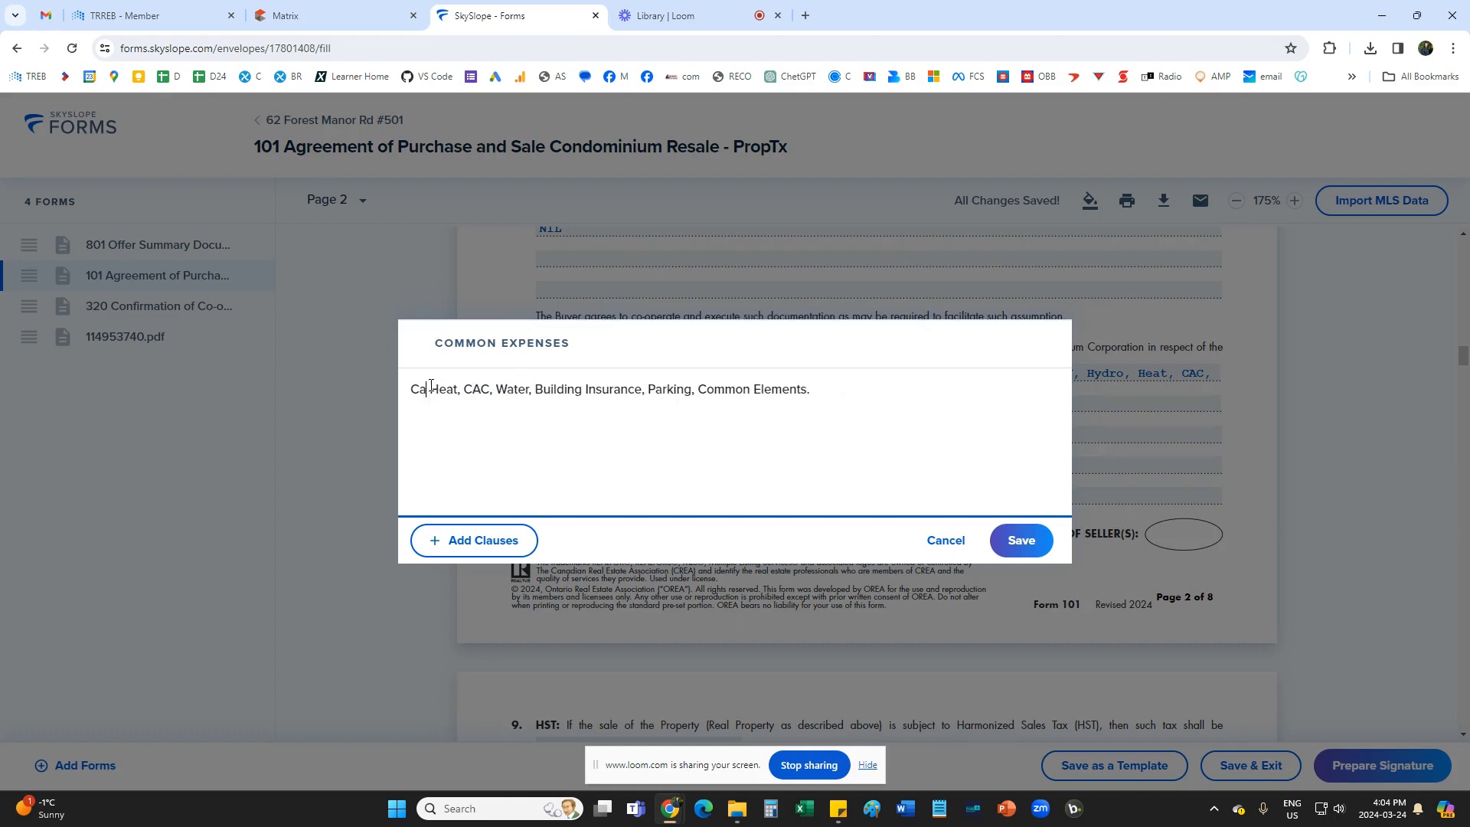
{"action": "key", "text": "BackSpace"}
{"action": "key", "text": "Delete"}
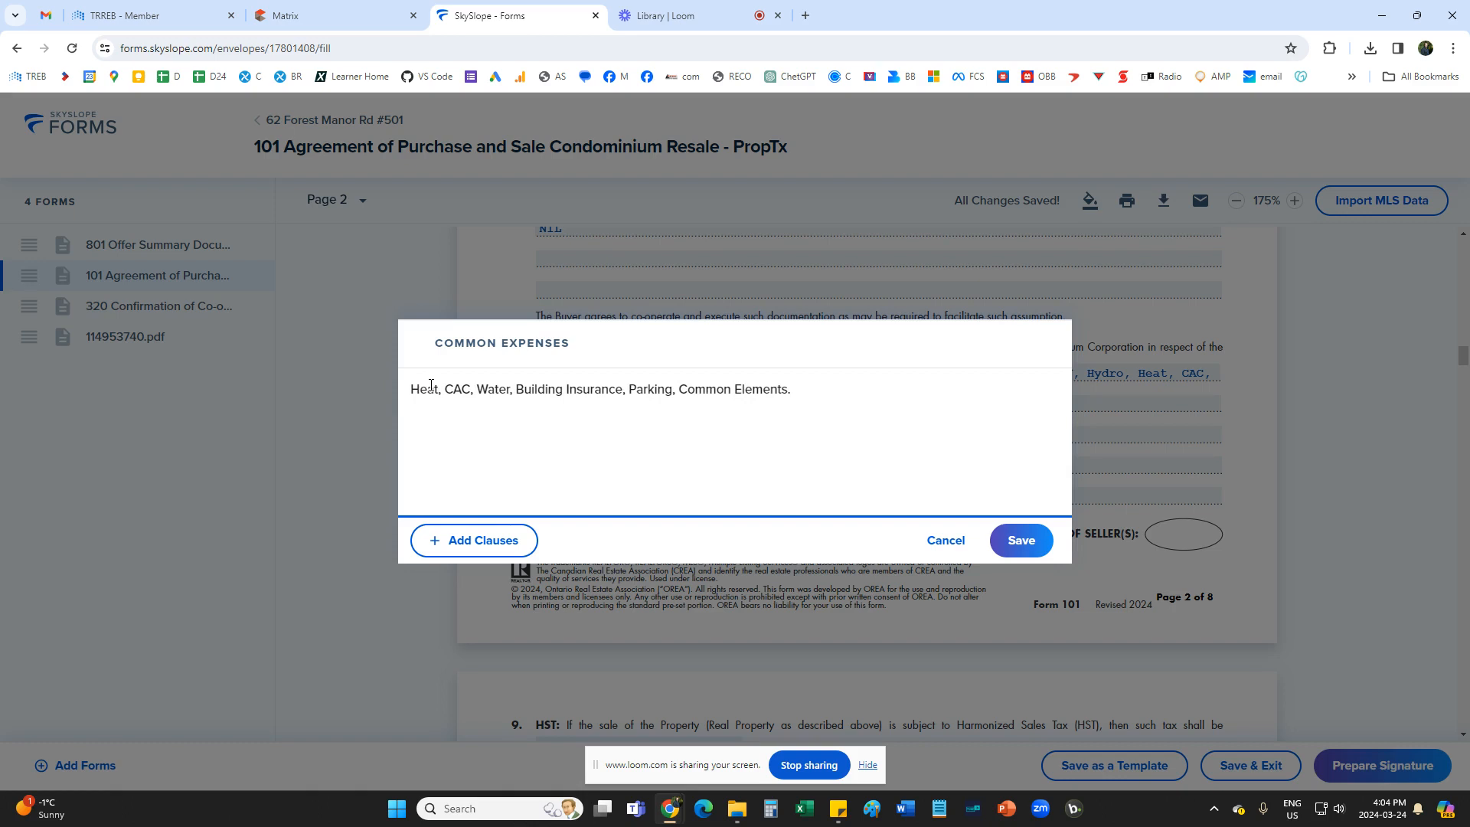
{"action": "left_click_drag", "start_coordinate": [477, 389], "coordinate": [514, 392]}
{"action": "key", "text": "BackSpace"}
{"action": "key", "text": "BackSpace"}
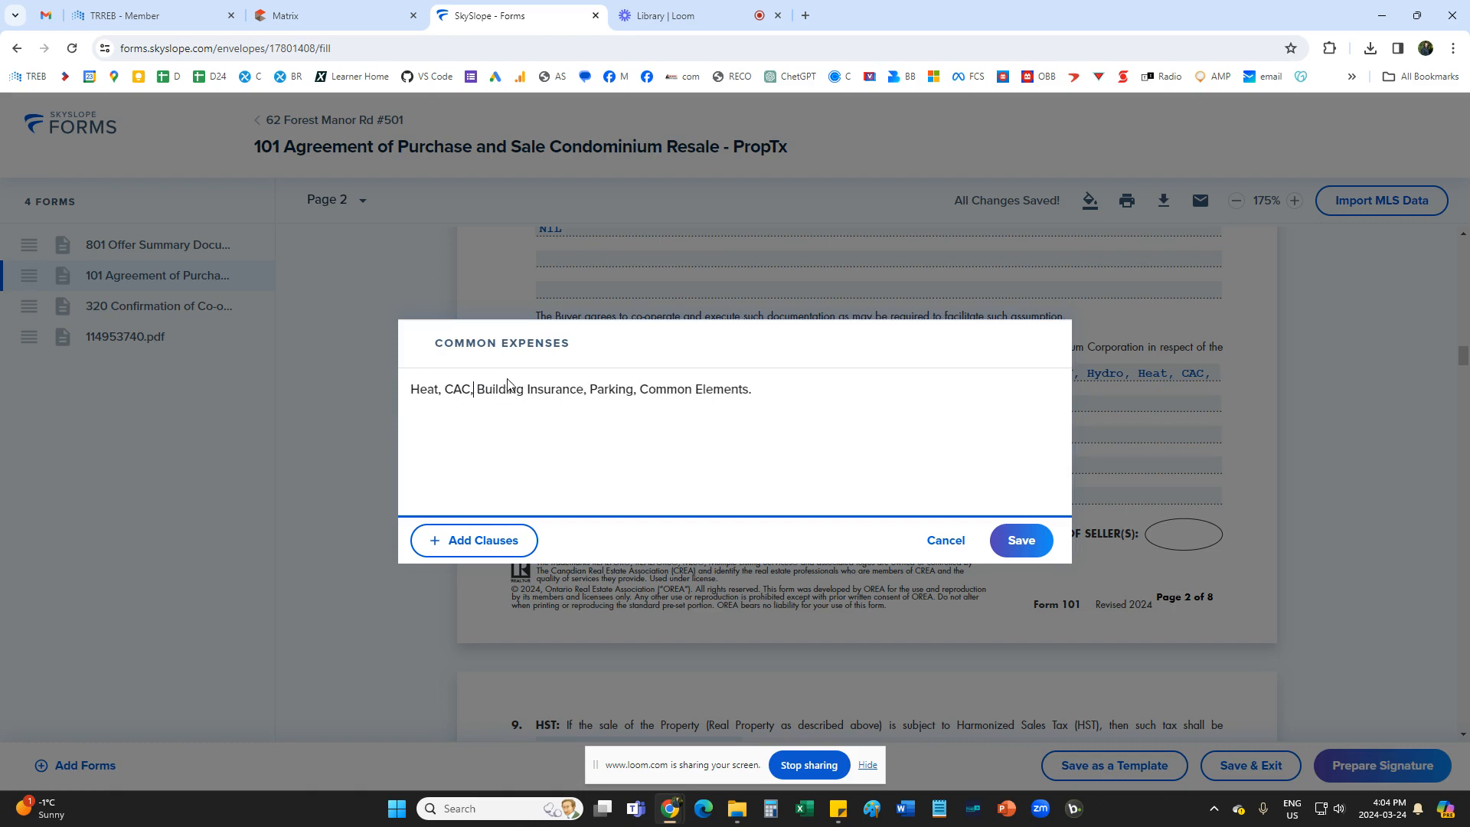
Remove Common Elements from the common expenses list and save it as "Heat, CAC, Building Insurance, Parking".
{"action": "left_click_drag", "start_coordinate": [650, 391], "coordinate": [827, 392]}
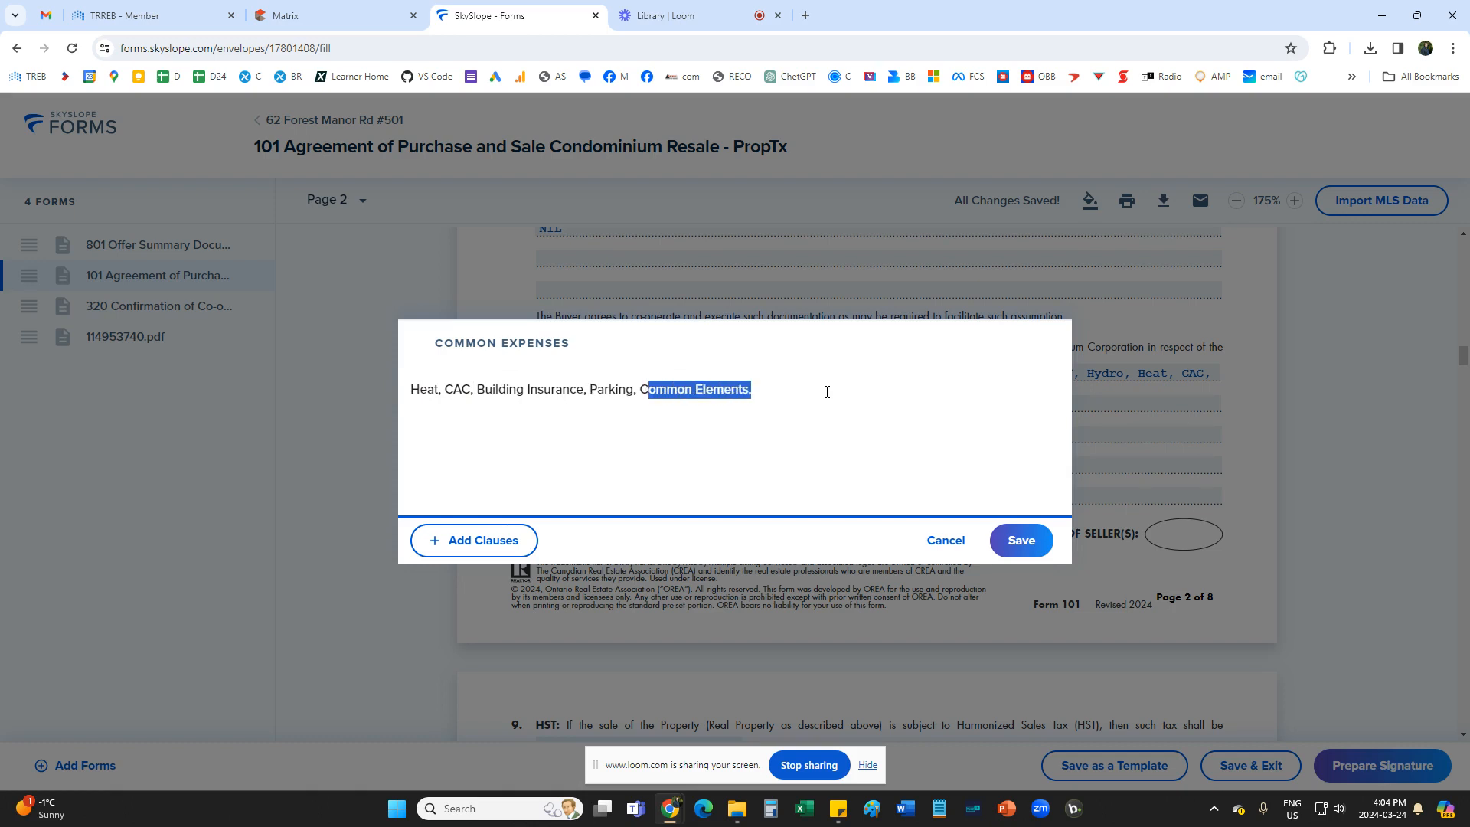
{"action": "key", "text": "BackSpace"}
{"action": "key", "text": "BackSpace"}
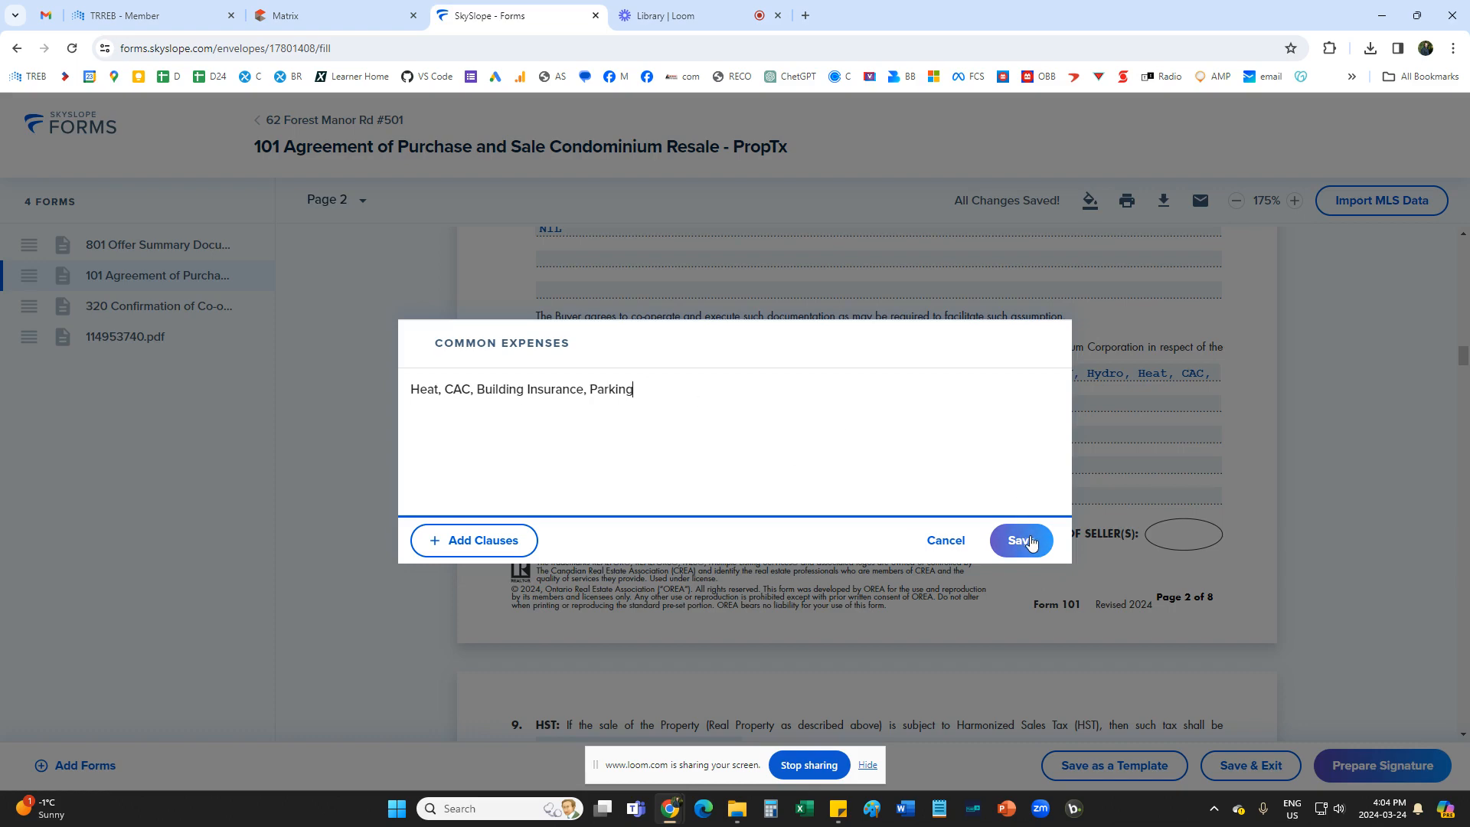
{"action": "left_click", "coordinate": [1032, 536]}
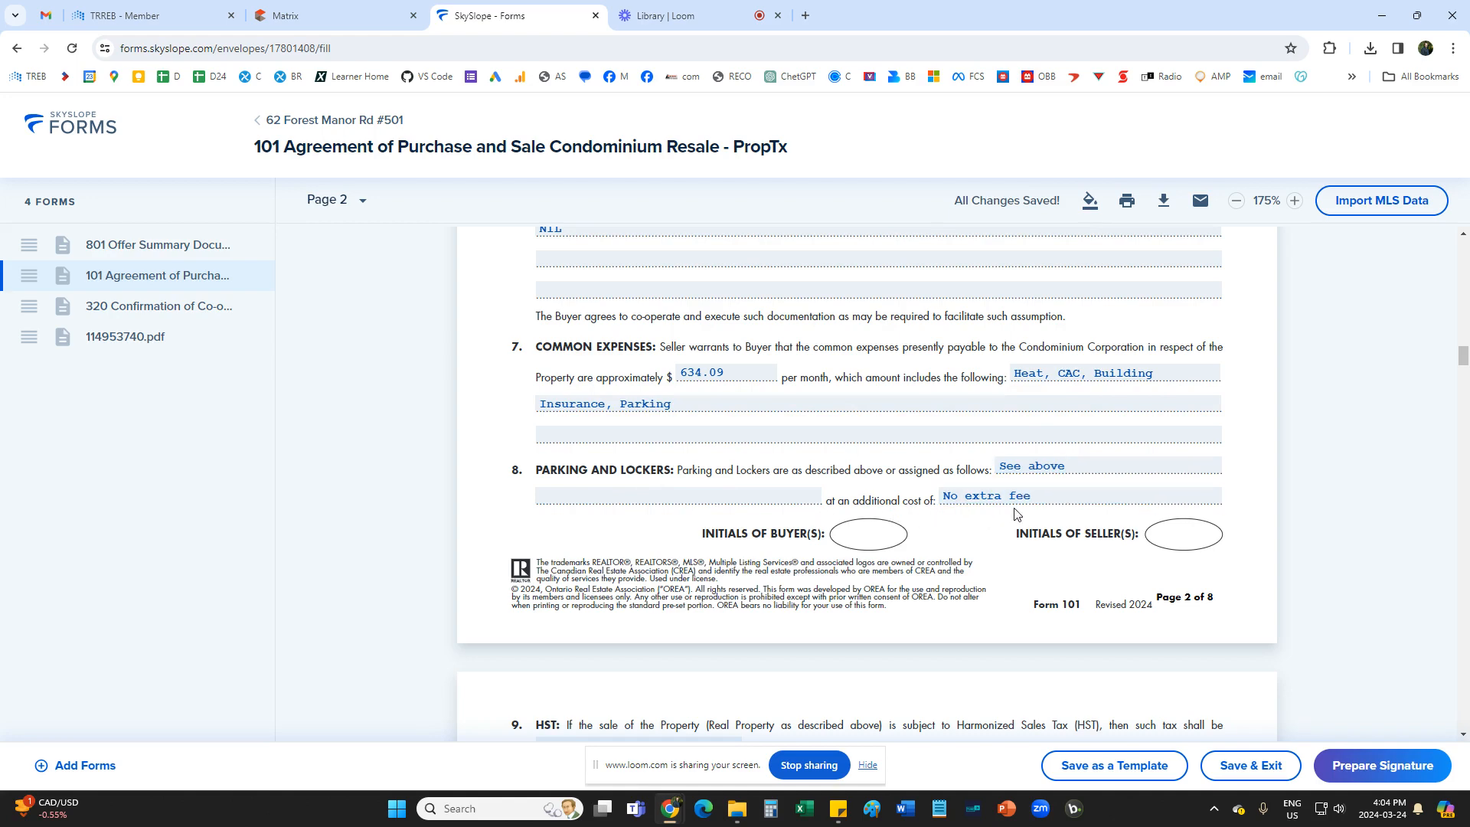
Set the title search requisition date in section 10 of Form 101 to May 10, 2024.
{"action": "scroll", "coordinate": [1007, 543], "scroll_direction": "down", "scroll_amount": 3}
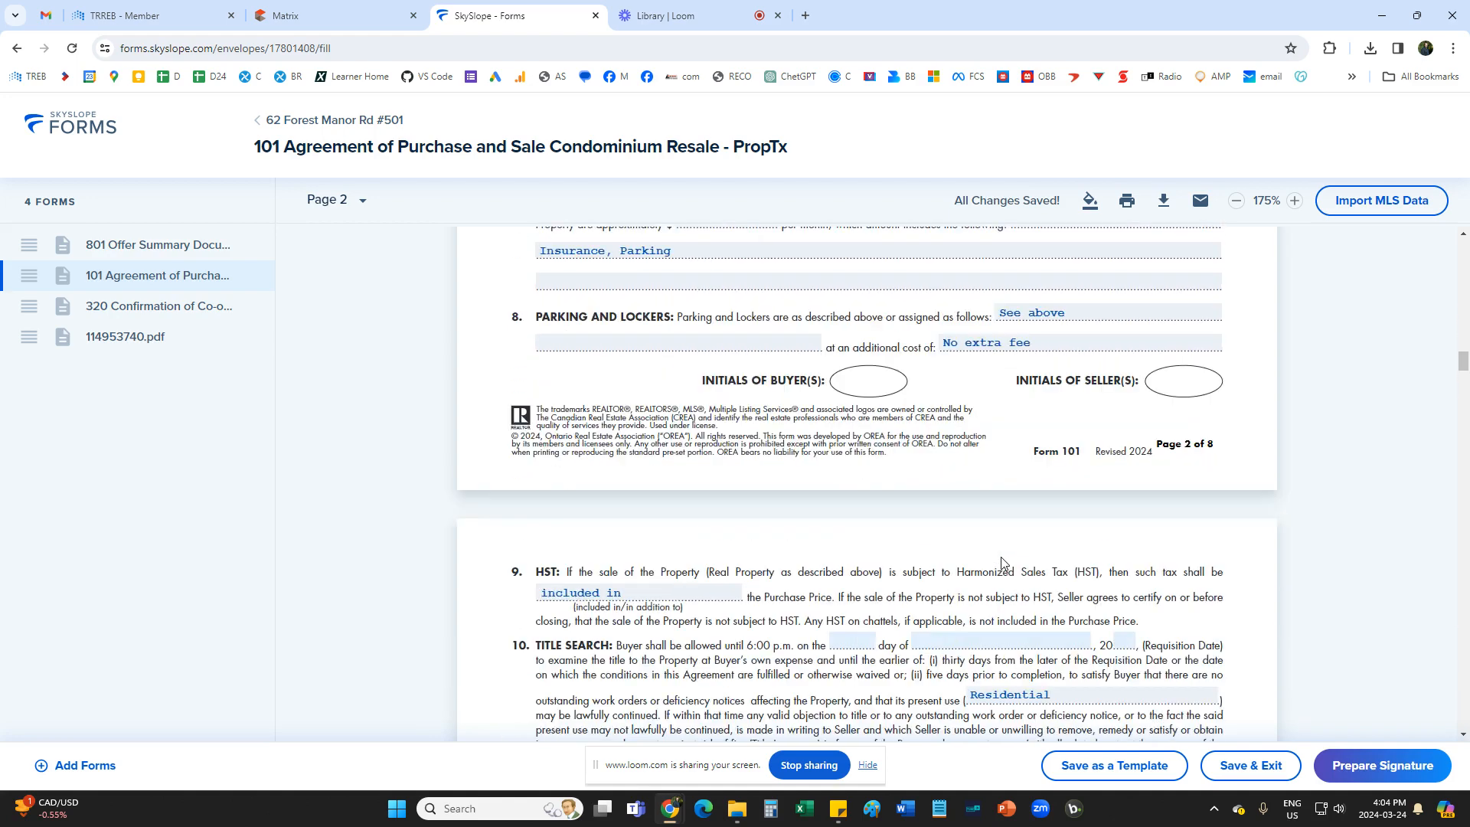
{"action": "scroll", "coordinate": [1004, 563], "scroll_direction": "down", "scroll_amount": 2}
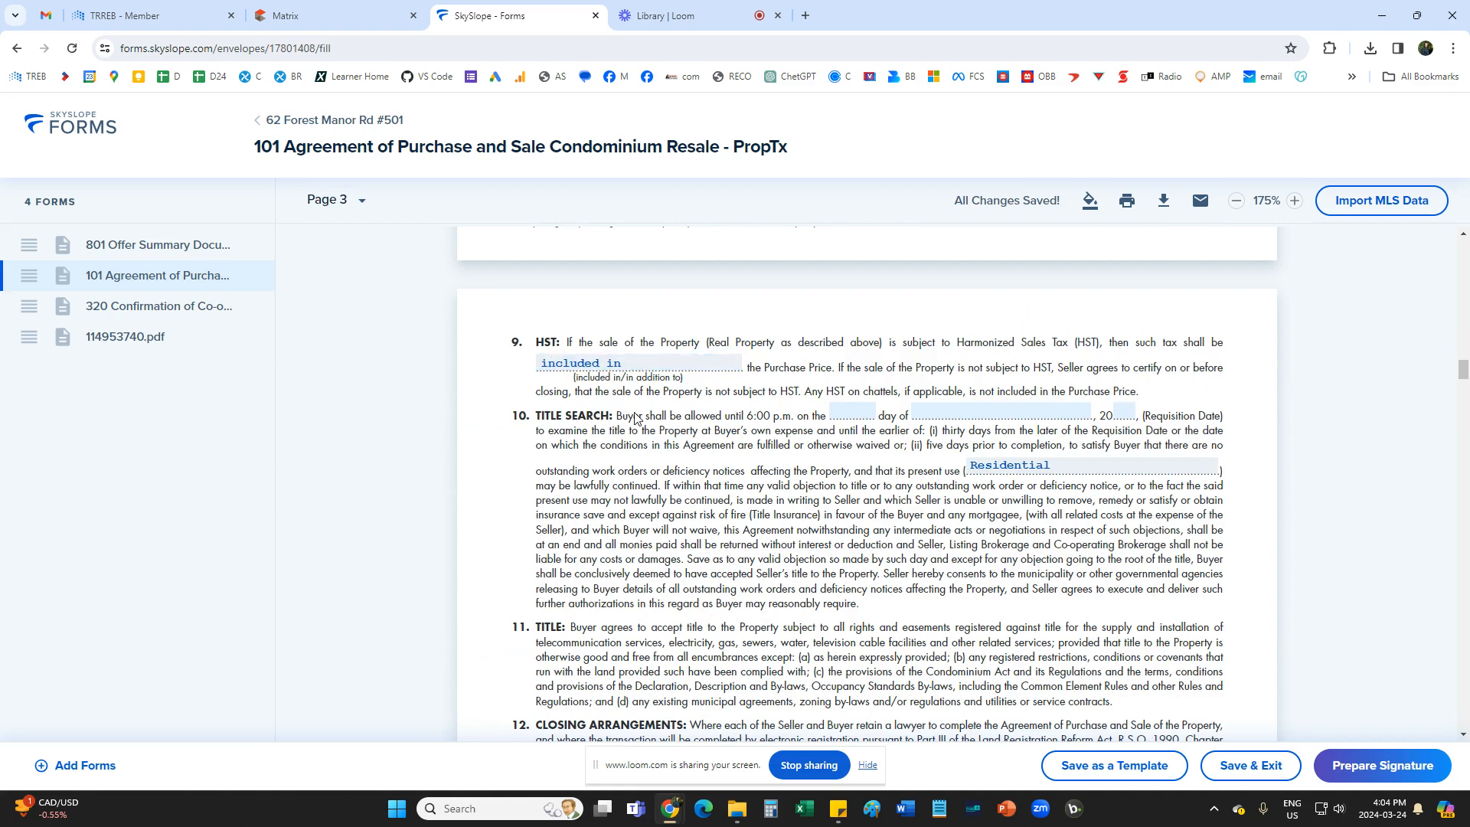
{"action": "scroll", "coordinate": [804, 483], "scroll_direction": "down", "scroll_amount": 1}
{"action": "left_click", "coordinate": [852, 336]}
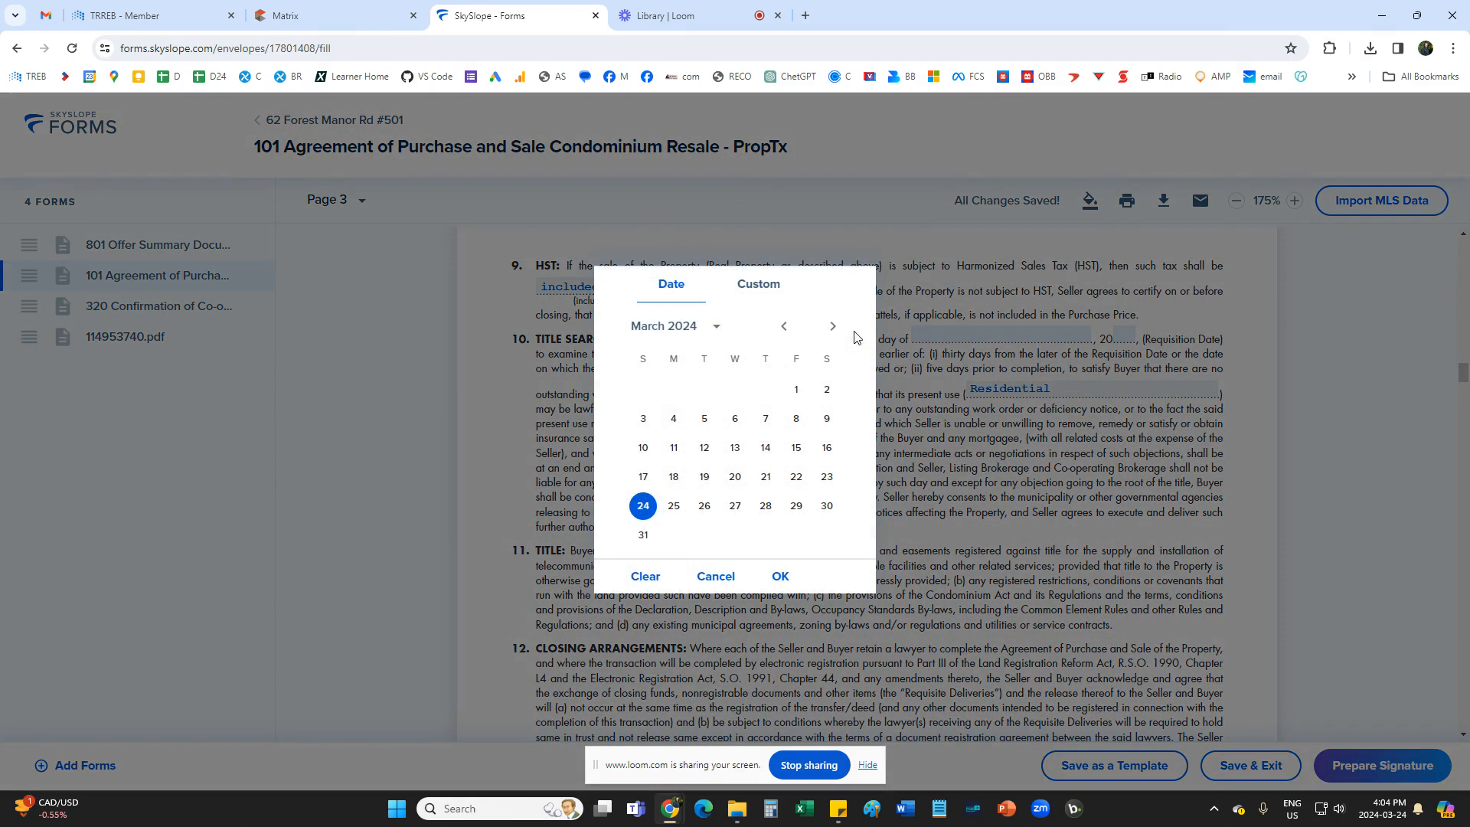
{"action": "left_click", "coordinate": [837, 331]}
{"action": "left_click", "coordinate": [836, 330]}
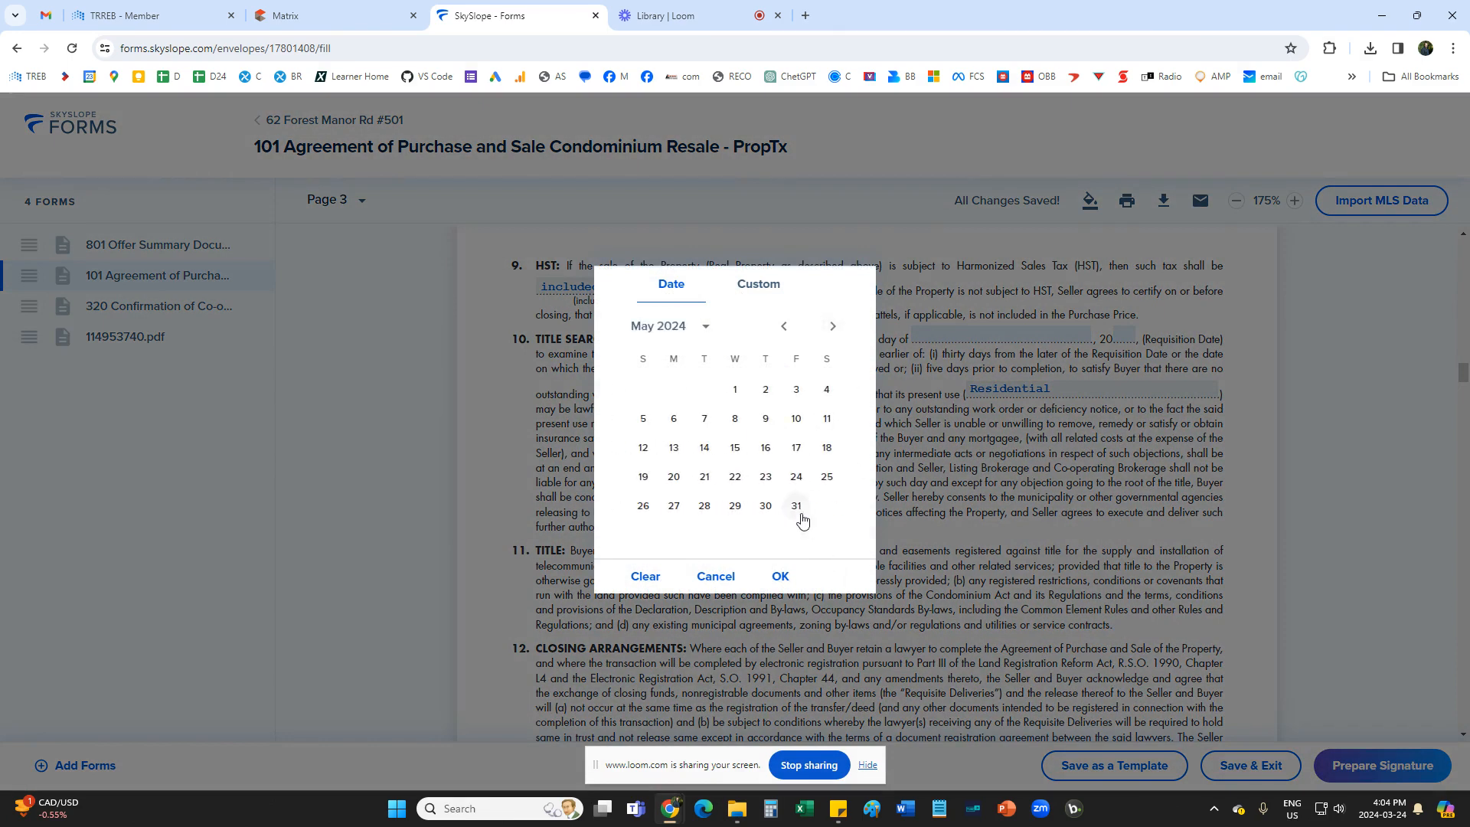
{"action": "left_click", "coordinate": [798, 423]}
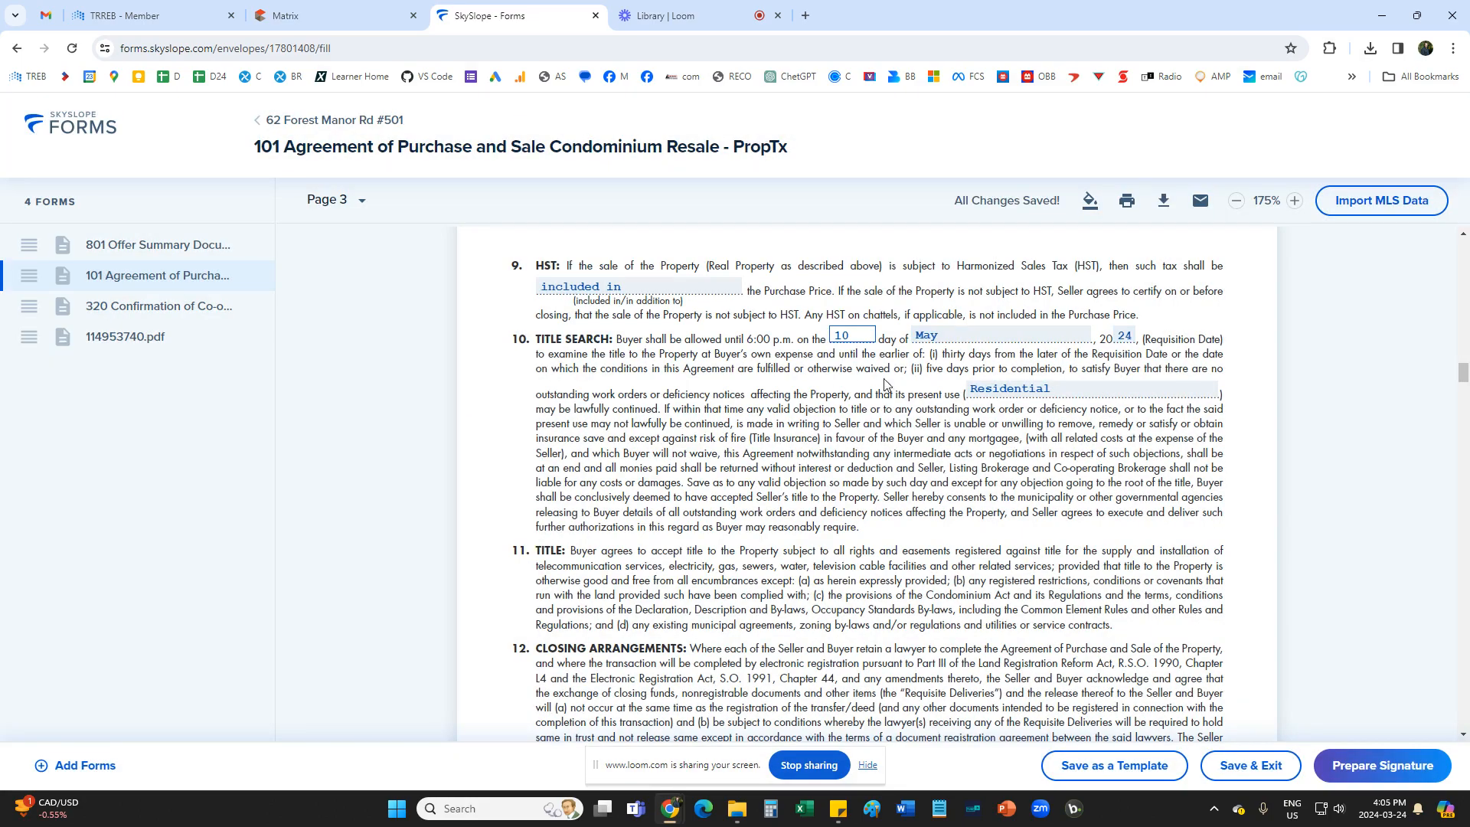
Look over pages 3 to 5 of Form 101, including the brokerage information and acknowledgement sections.
{"action": "scroll", "coordinate": [926, 446], "scroll_direction": "down", "scroll_amount": 15}
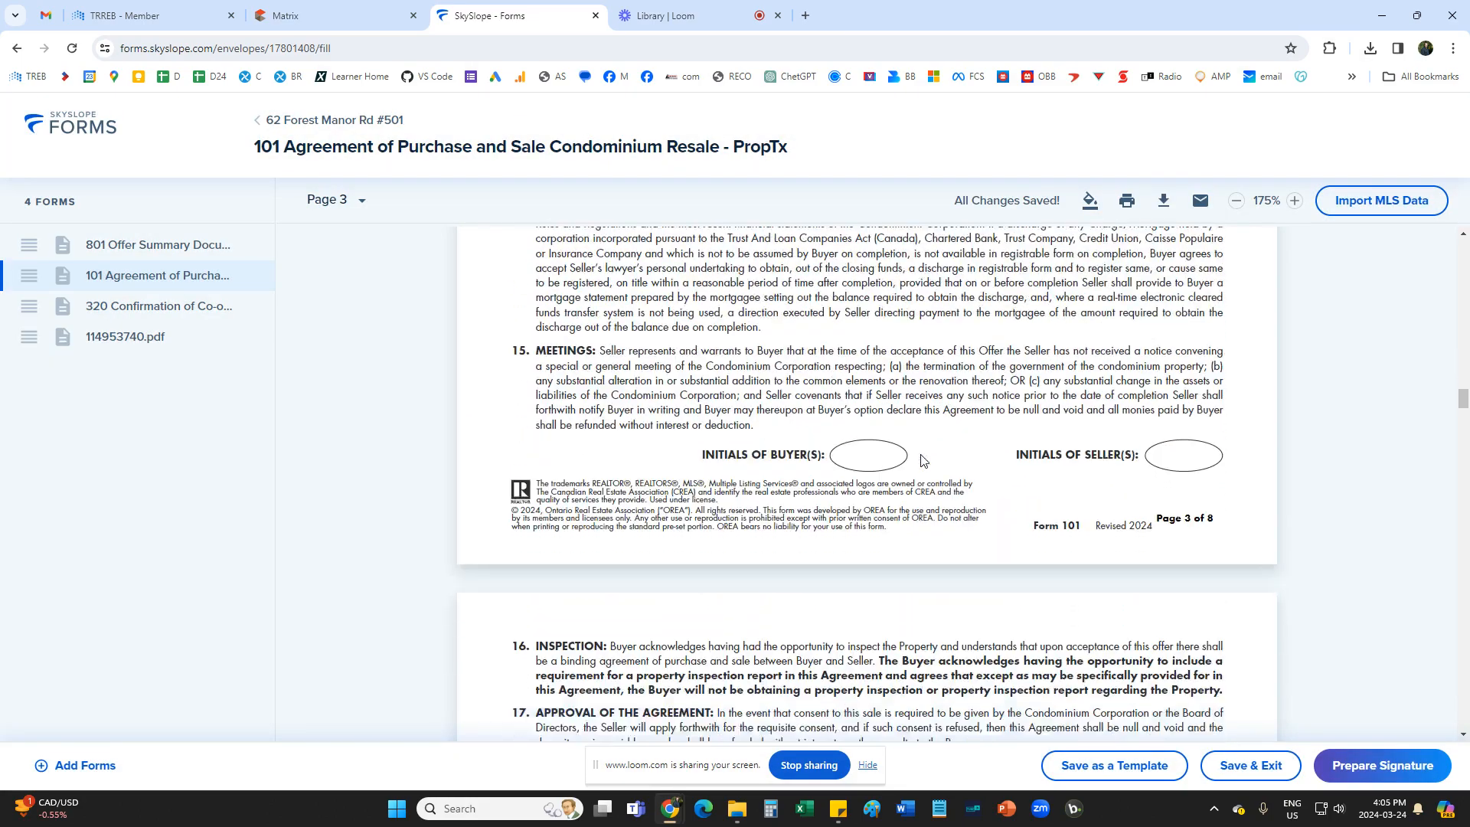
{"action": "scroll", "coordinate": [919, 462], "scroll_direction": "down", "scroll_amount": 12}
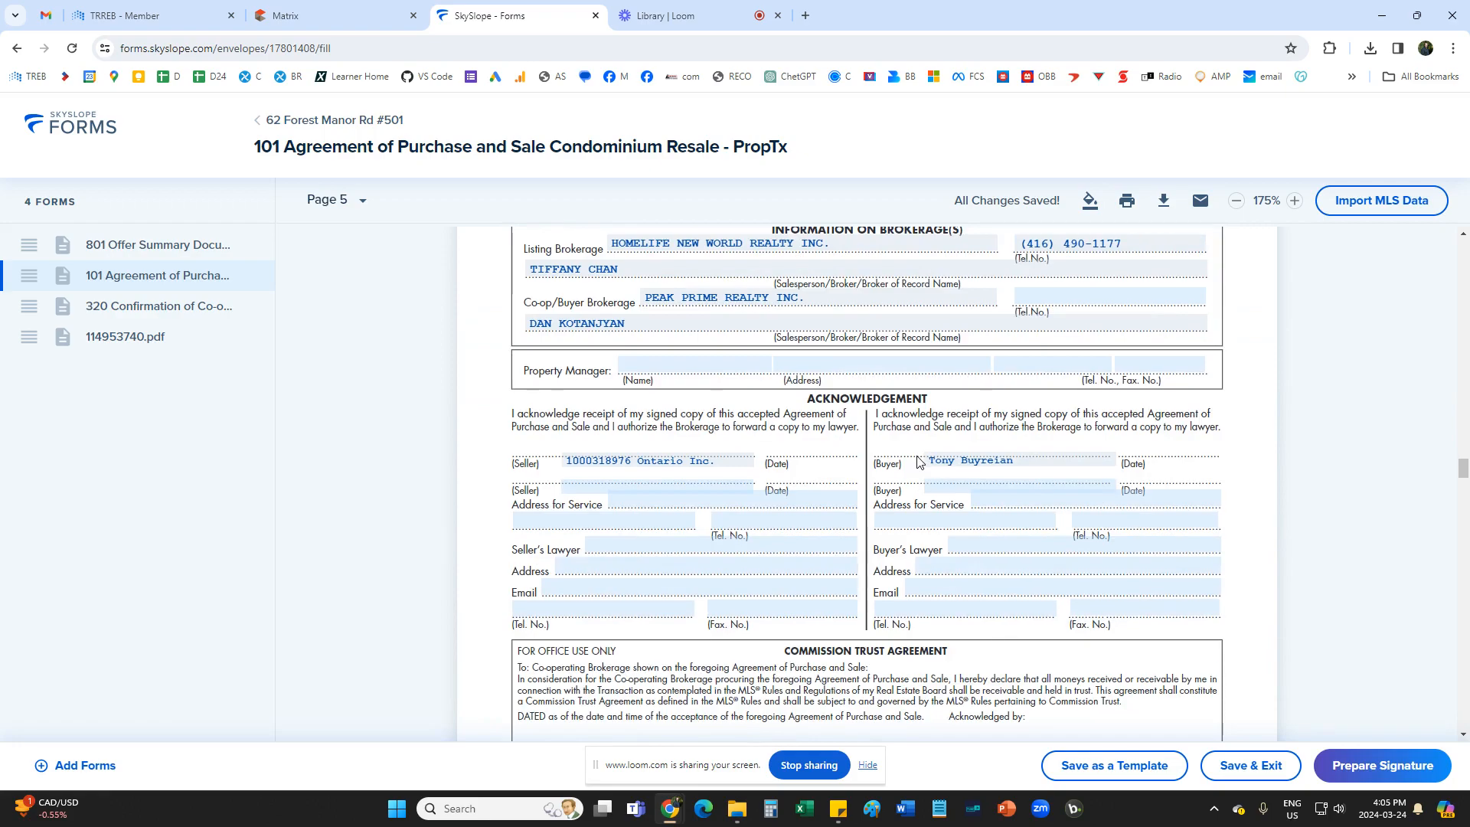
{"action": "scroll", "coordinate": [919, 462], "scroll_direction": "up", "scroll_amount": 4}
{"action": "scroll", "coordinate": [920, 462], "scroll_direction": "down", "scroll_amount": 9}
{"action": "scroll", "coordinate": [917, 471], "scroll_direction": "up", "scroll_amount": 11}
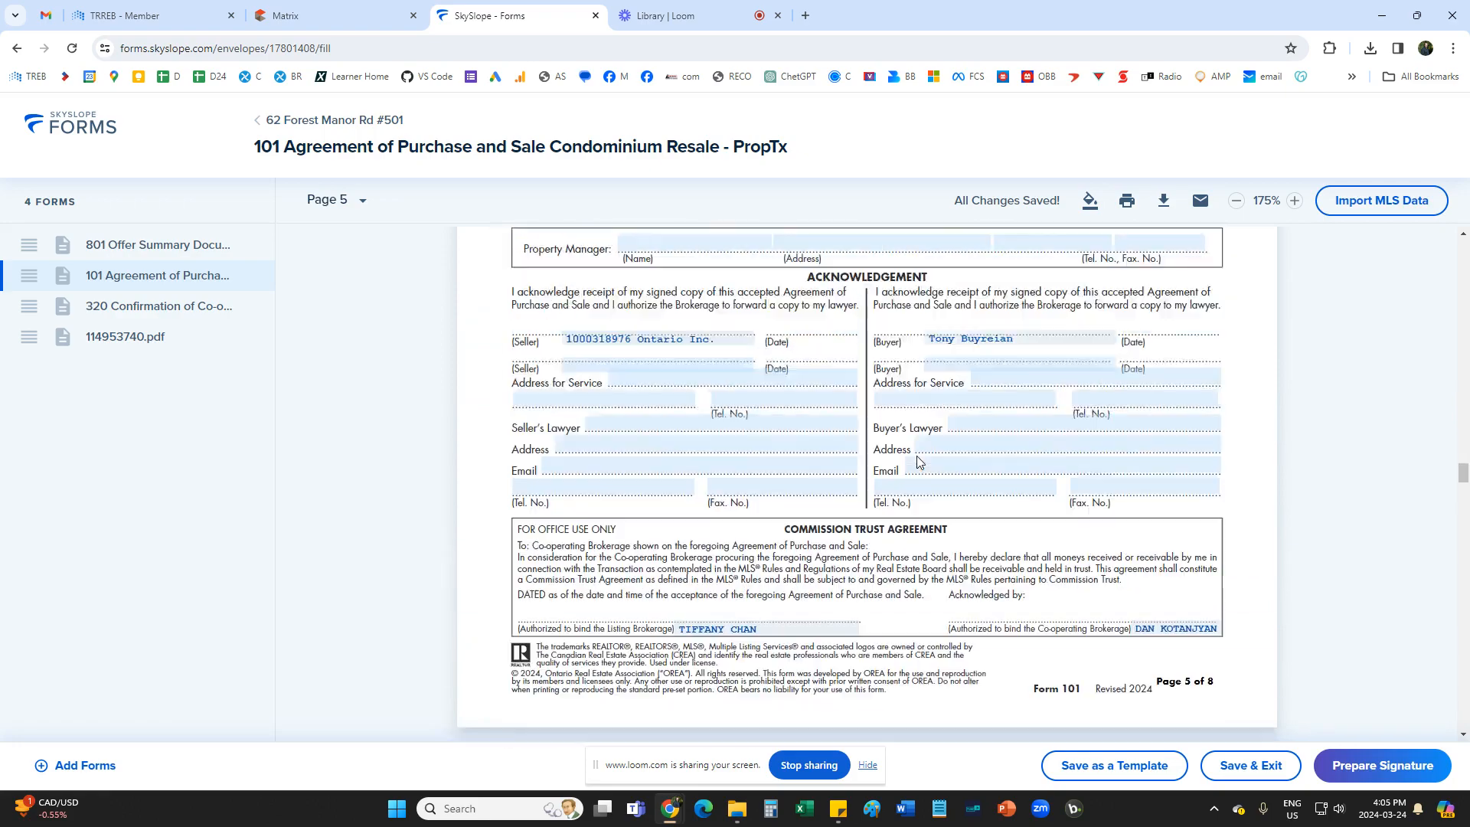
Read the first Schedule A page of Form 101, covering the balance payment, status certificate, mortgage and inspection conditions.
{"action": "scroll", "coordinate": [917, 480], "scroll_direction": "down", "scroll_amount": 12}
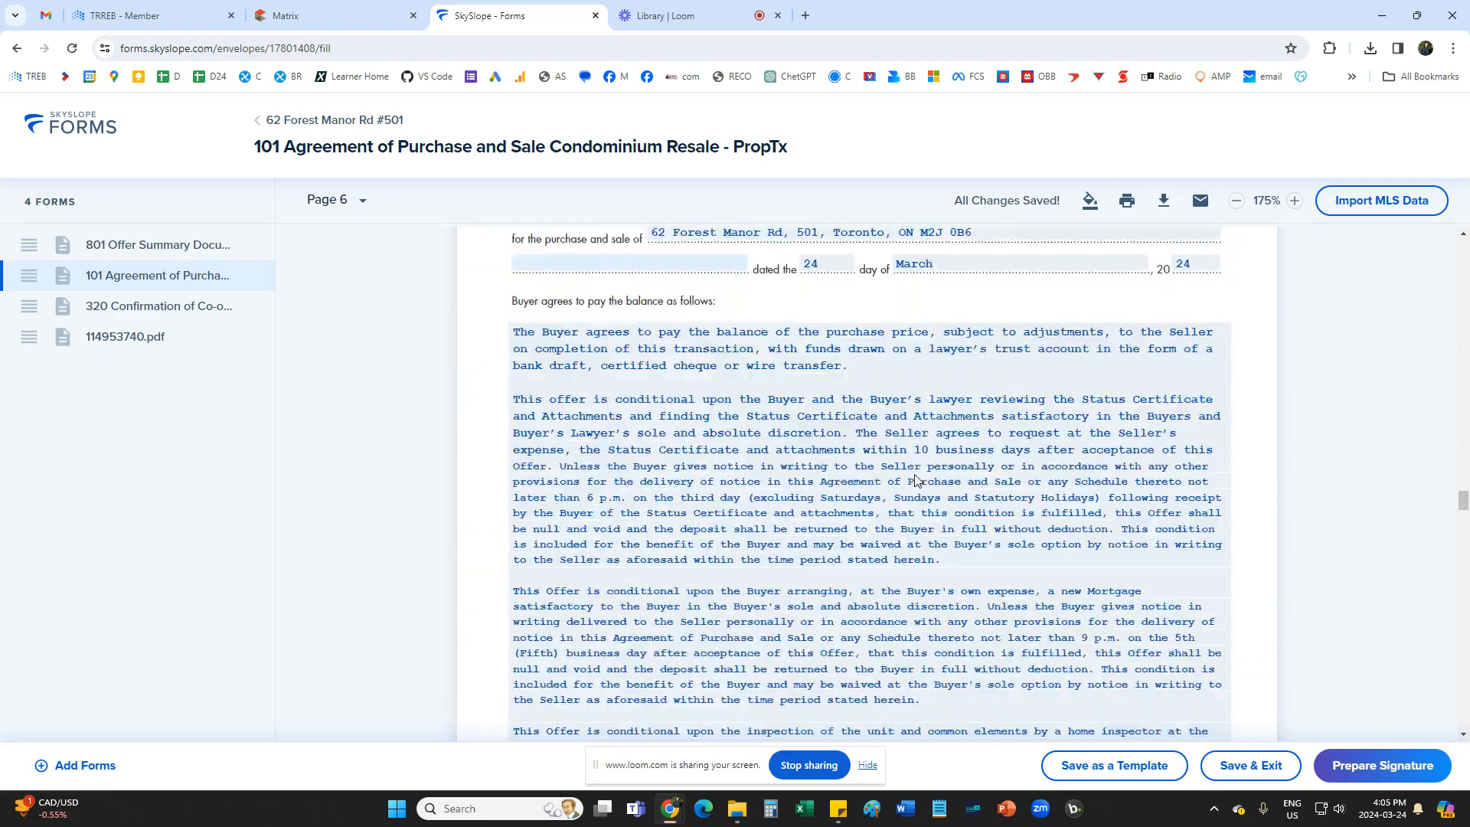
{"action": "scroll", "coordinate": [915, 475], "scroll_direction": "up", "scroll_amount": 3}
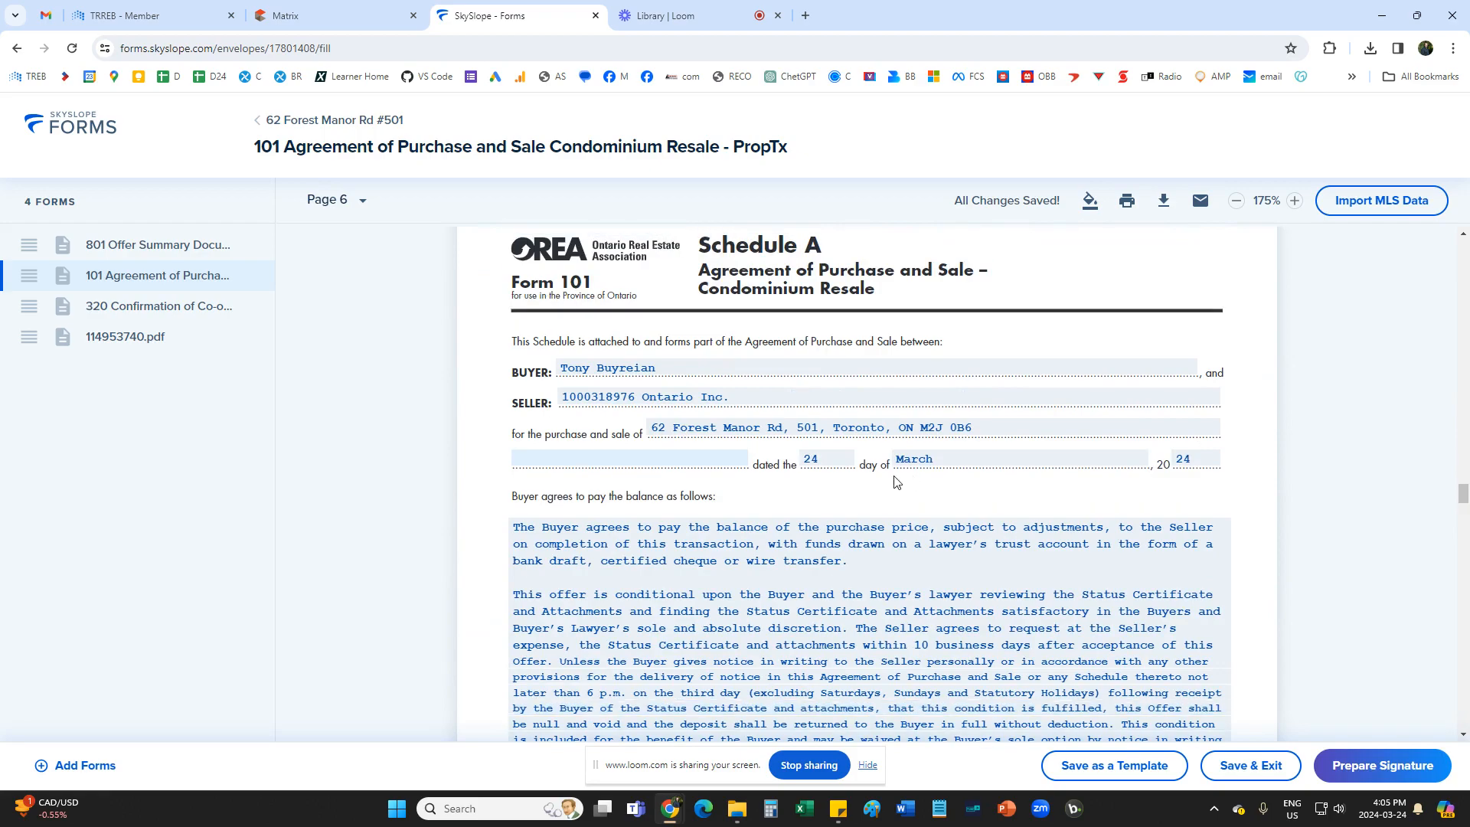
{"action": "scroll", "coordinate": [897, 481], "scroll_direction": "down", "scroll_amount": 4}
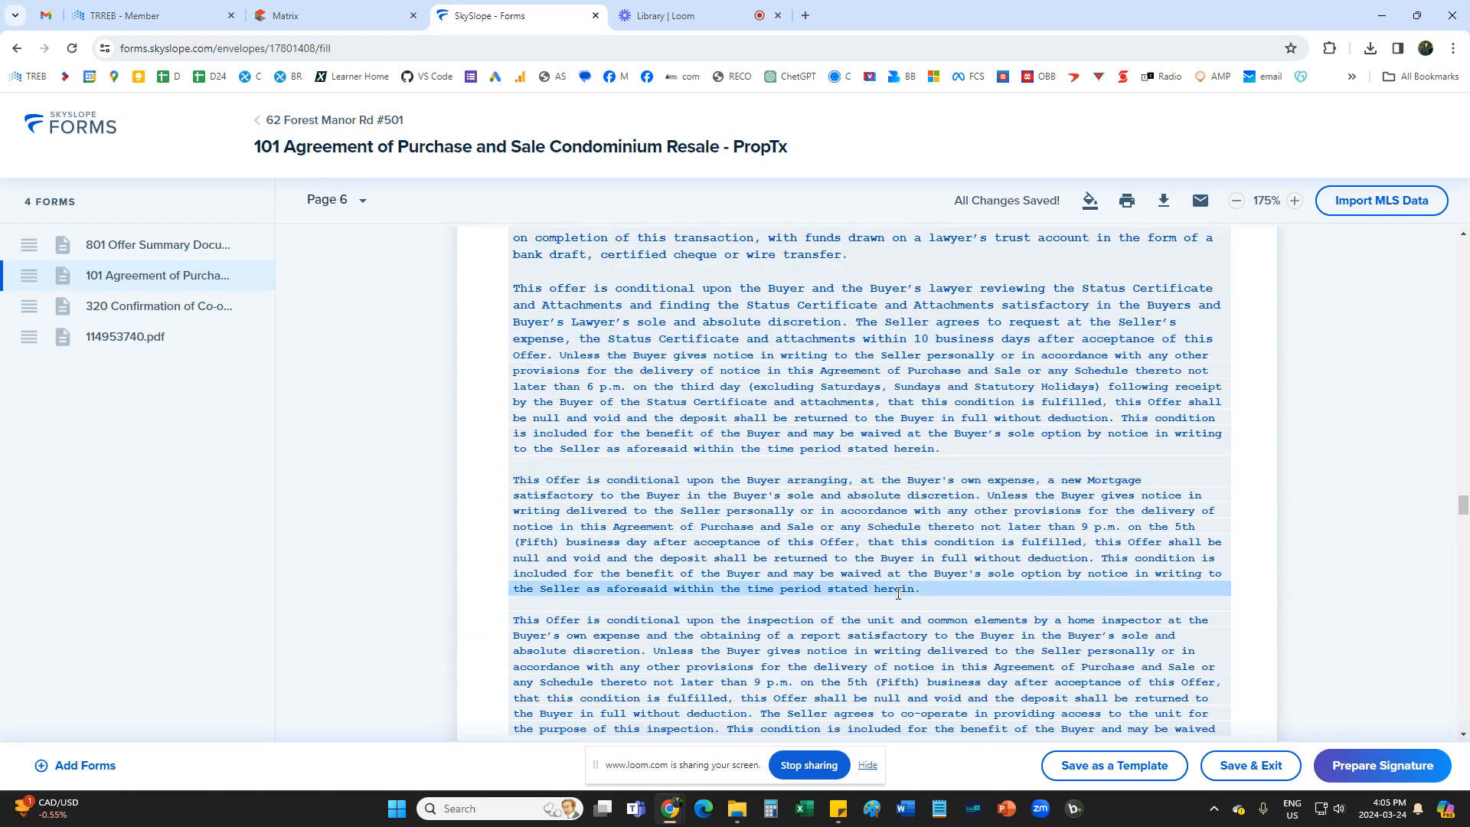
{"action": "scroll", "coordinate": [898, 593], "scroll_direction": "down", "scroll_amount": 15}
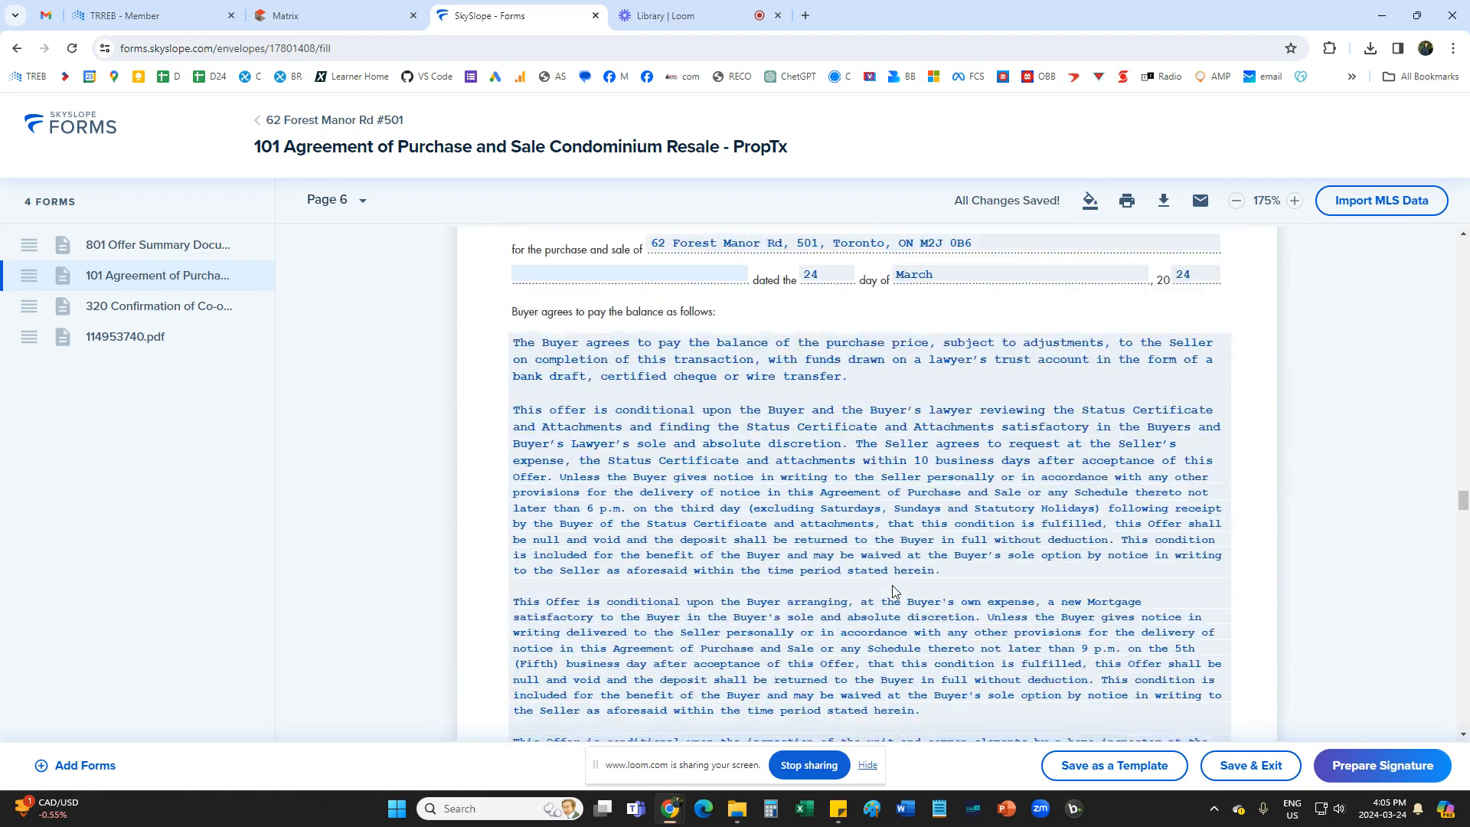
{"action": "scroll", "coordinate": [893, 591], "scroll_direction": "up", "scroll_amount": 1}
{"action": "scroll", "coordinate": [893, 590], "scroll_direction": "down", "scroll_amount": 2}
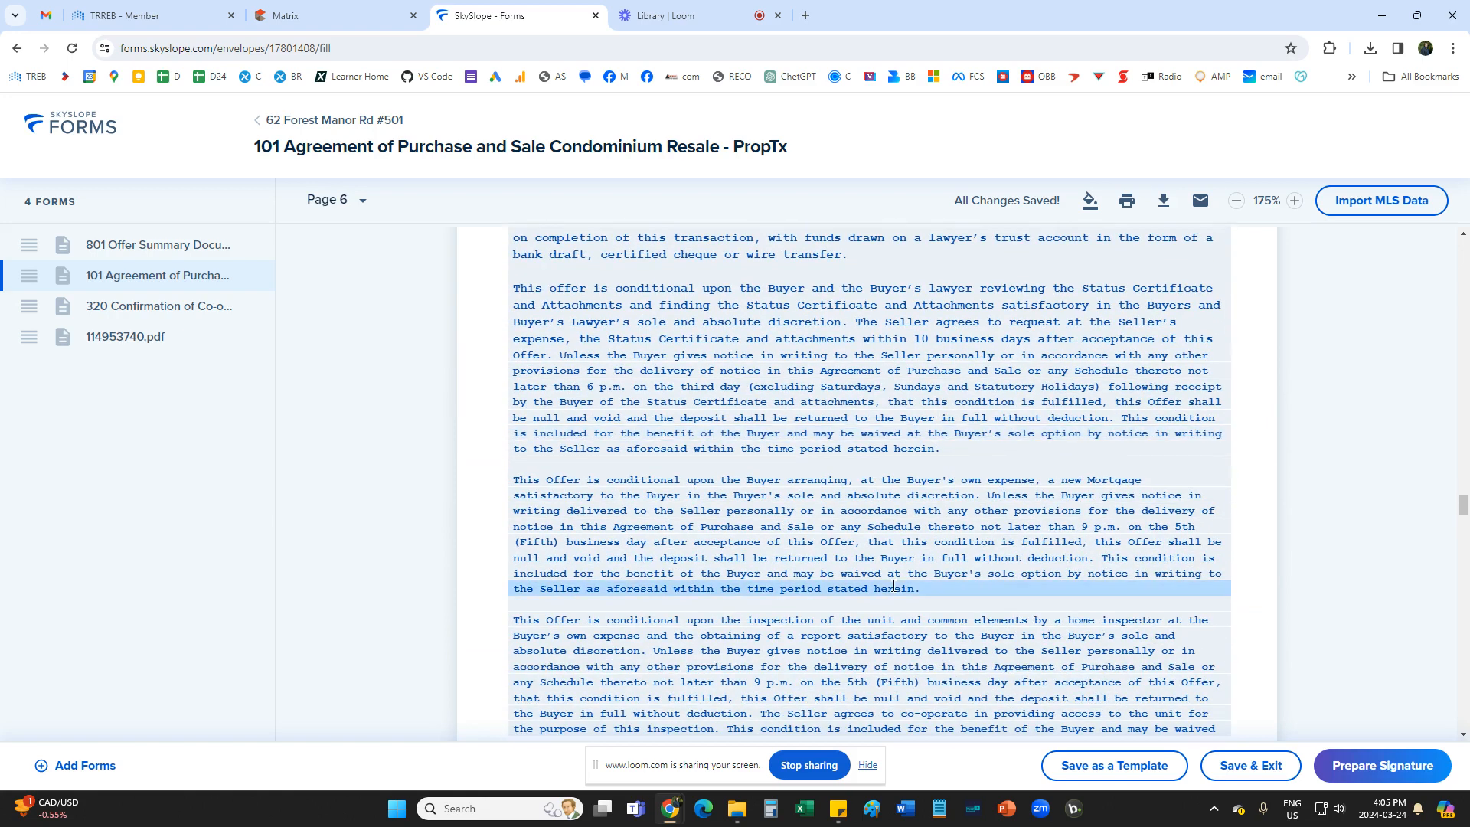
{"action": "scroll", "coordinate": [894, 587], "scroll_direction": "up", "scroll_amount": 1}
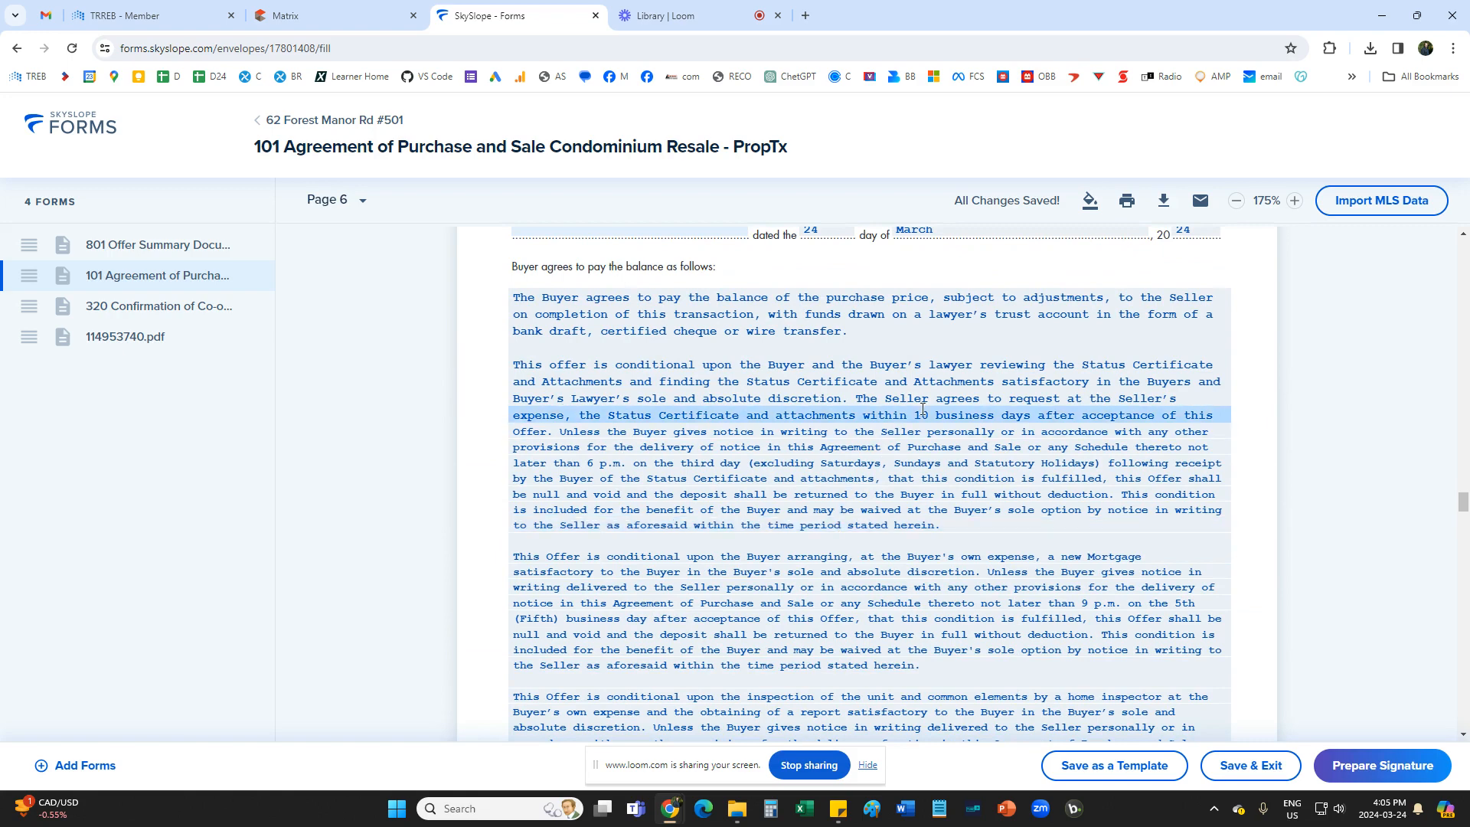
{"action": "scroll", "coordinate": [923, 412], "scroll_direction": "down", "scroll_amount": 2}
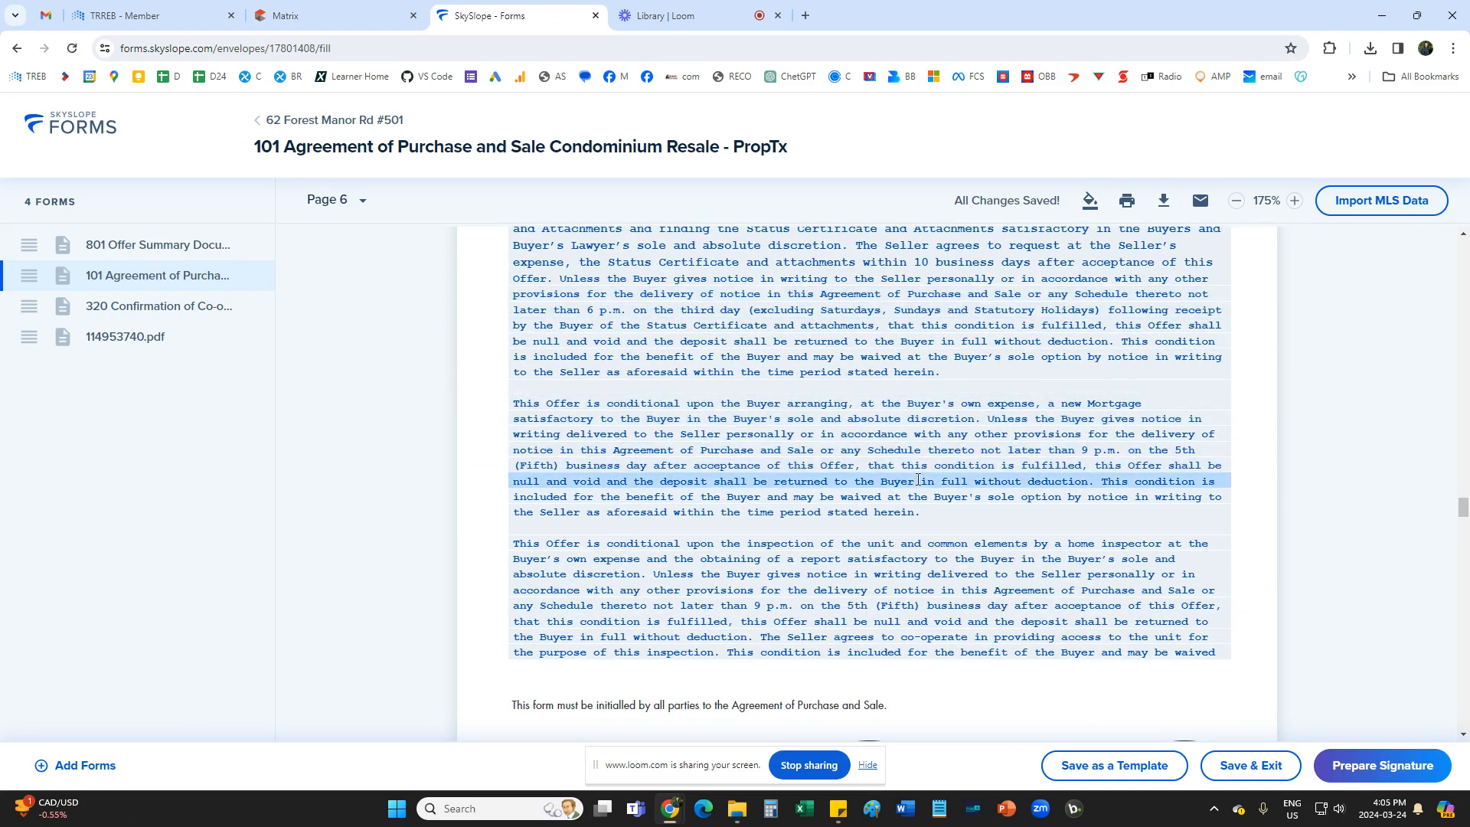
{"action": "scroll", "coordinate": [918, 480], "scroll_direction": "down", "scroll_amount": 2}
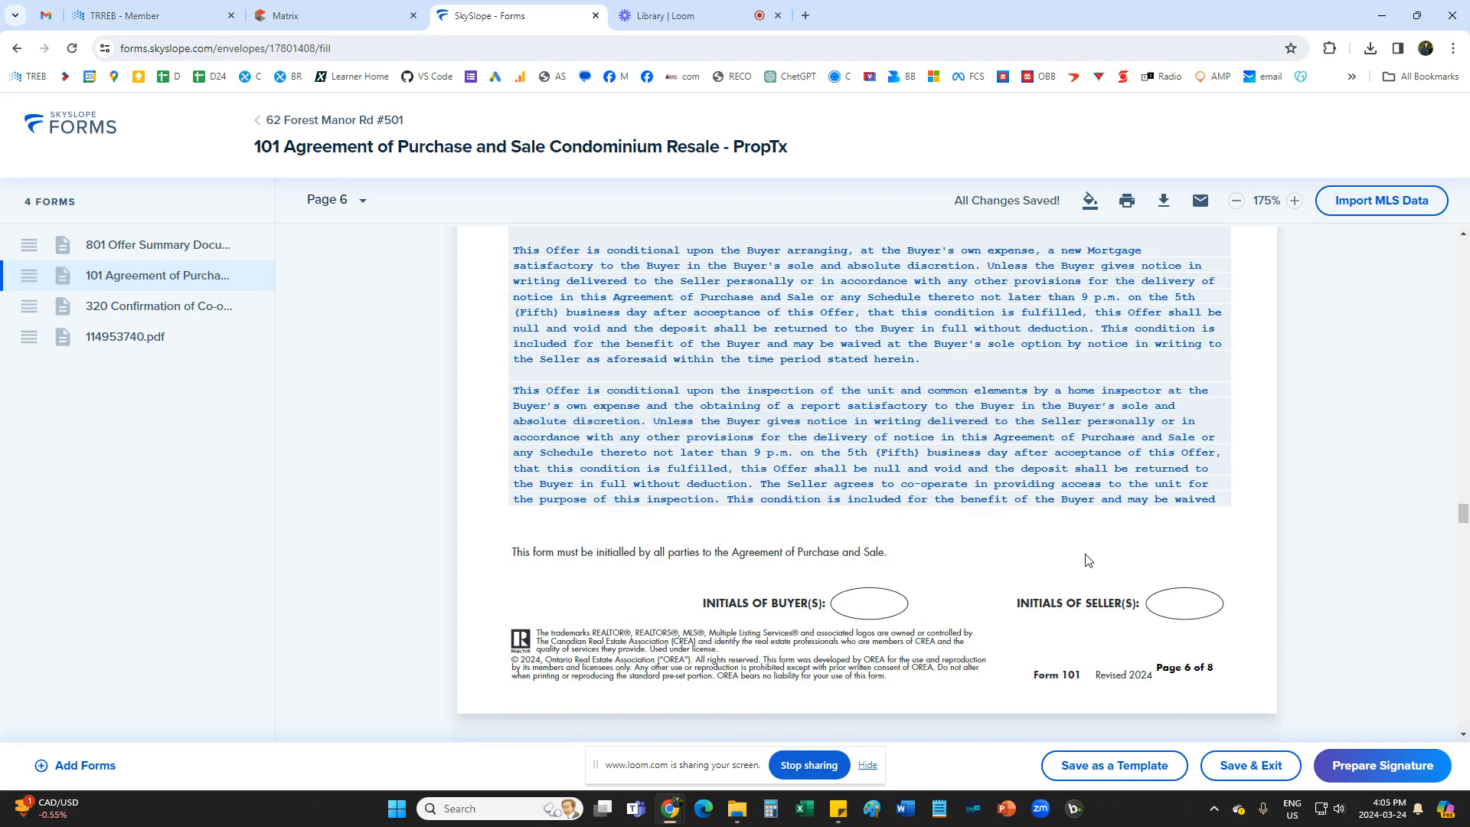
{"action": "scroll", "coordinate": [1084, 559], "scroll_direction": "up", "scroll_amount": 5}
{"action": "scroll", "coordinate": [1084, 556], "scroll_direction": "down", "scroll_amount": 4}
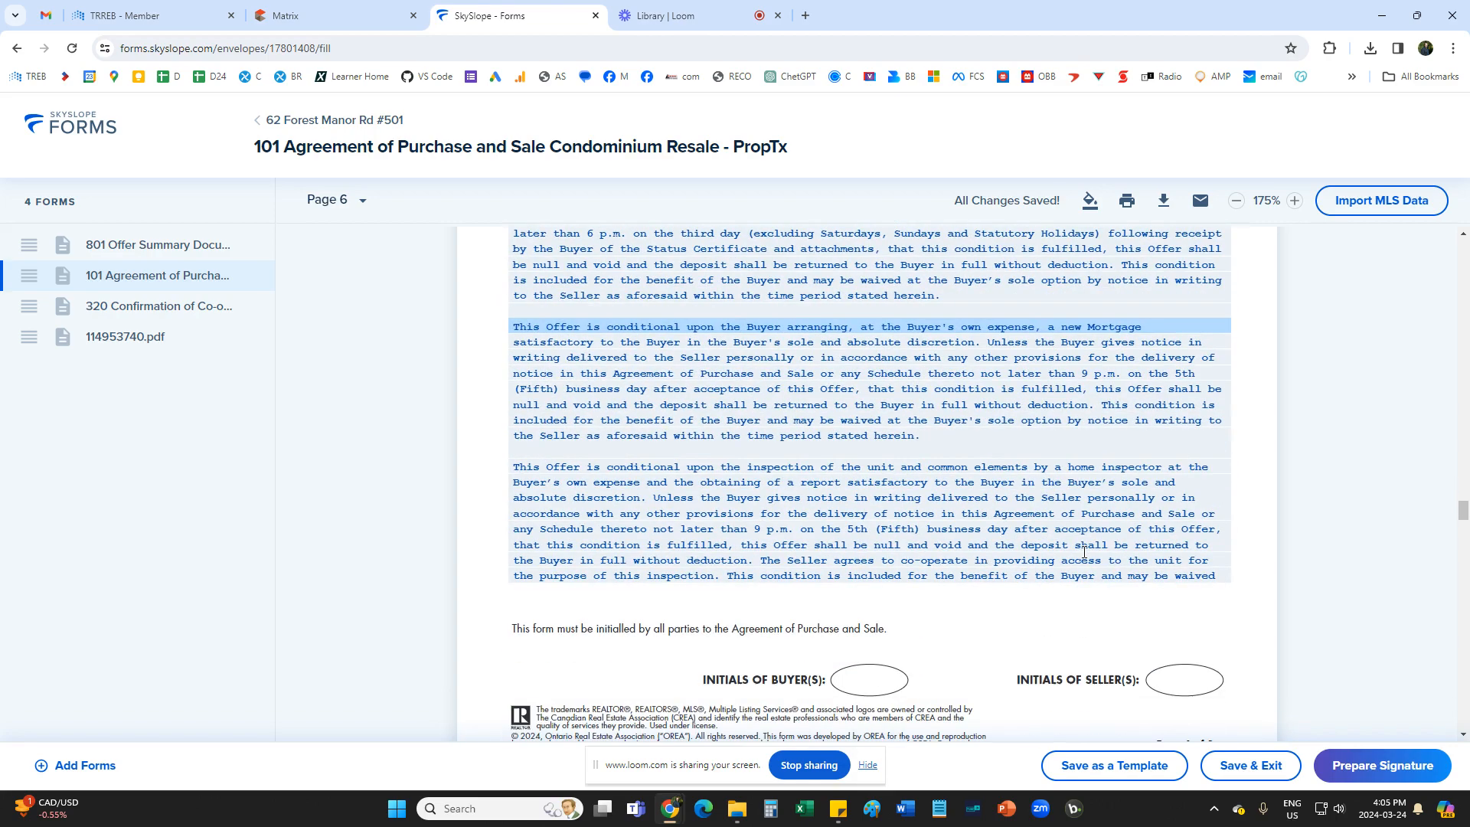
{"action": "scroll", "coordinate": [1083, 552], "scroll_direction": "up", "scroll_amount": 3}
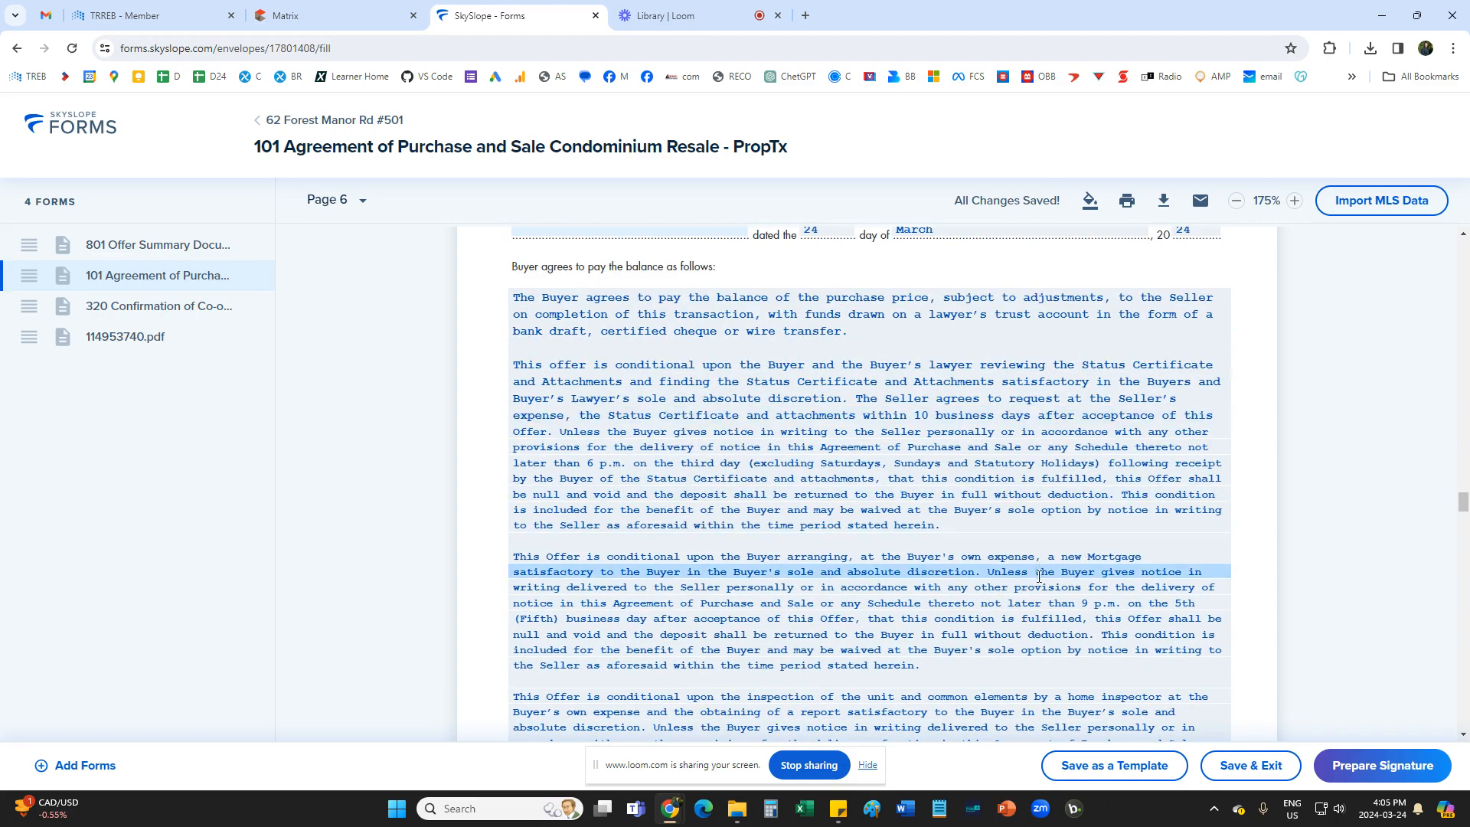
Read the remaining Schedule A clauses on pages 7 and 8, and view the full Additional Terms and Conditions text without saving changes.
{"action": "scroll", "coordinate": [1030, 503], "scroll_direction": "down", "scroll_amount": 10}
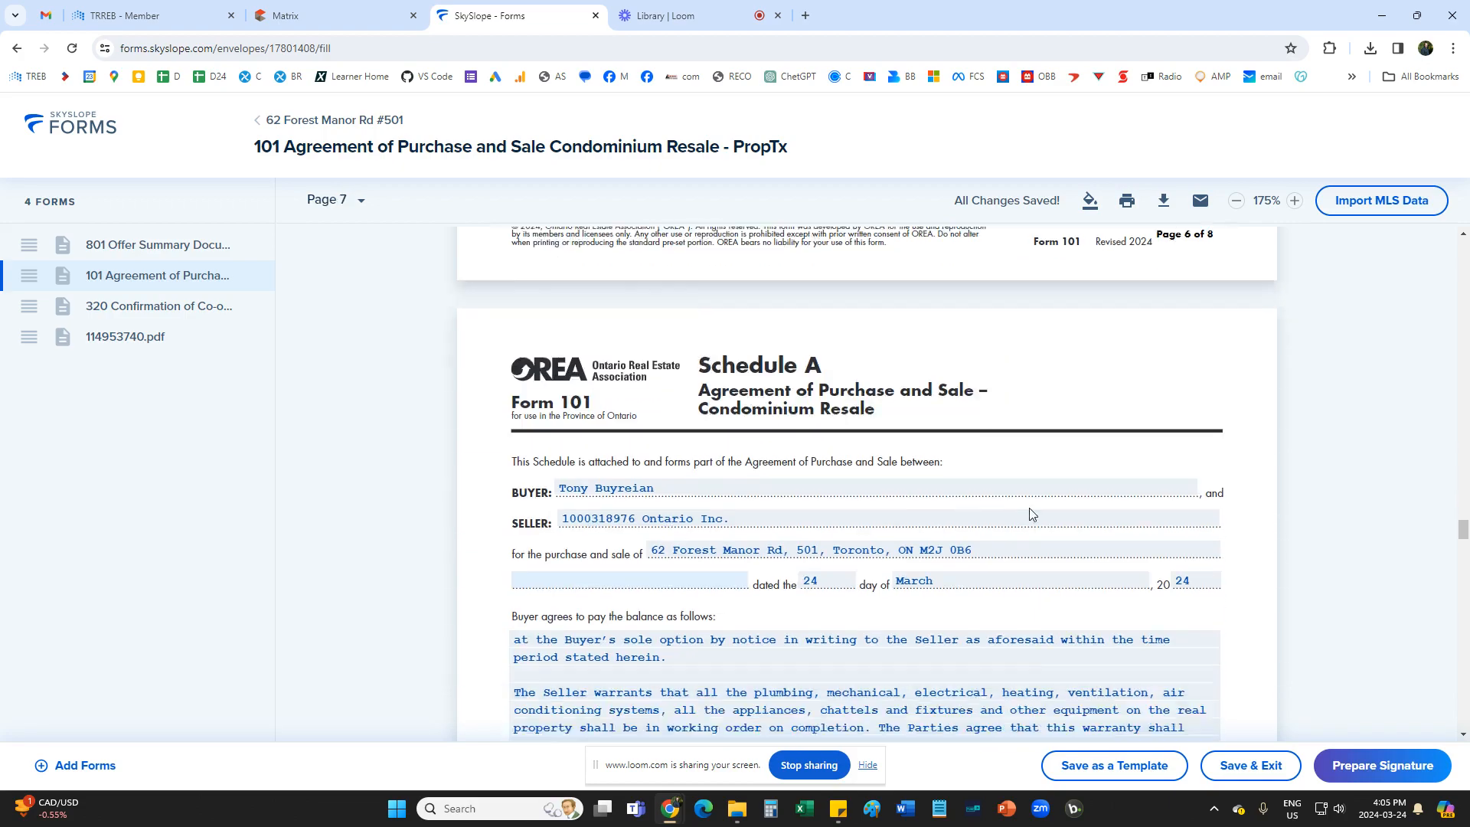
{"action": "scroll", "coordinate": [1031, 511], "scroll_direction": "down", "scroll_amount": 3}
{"action": "scroll", "coordinate": [1031, 511], "scroll_direction": "up", "scroll_amount": 3}
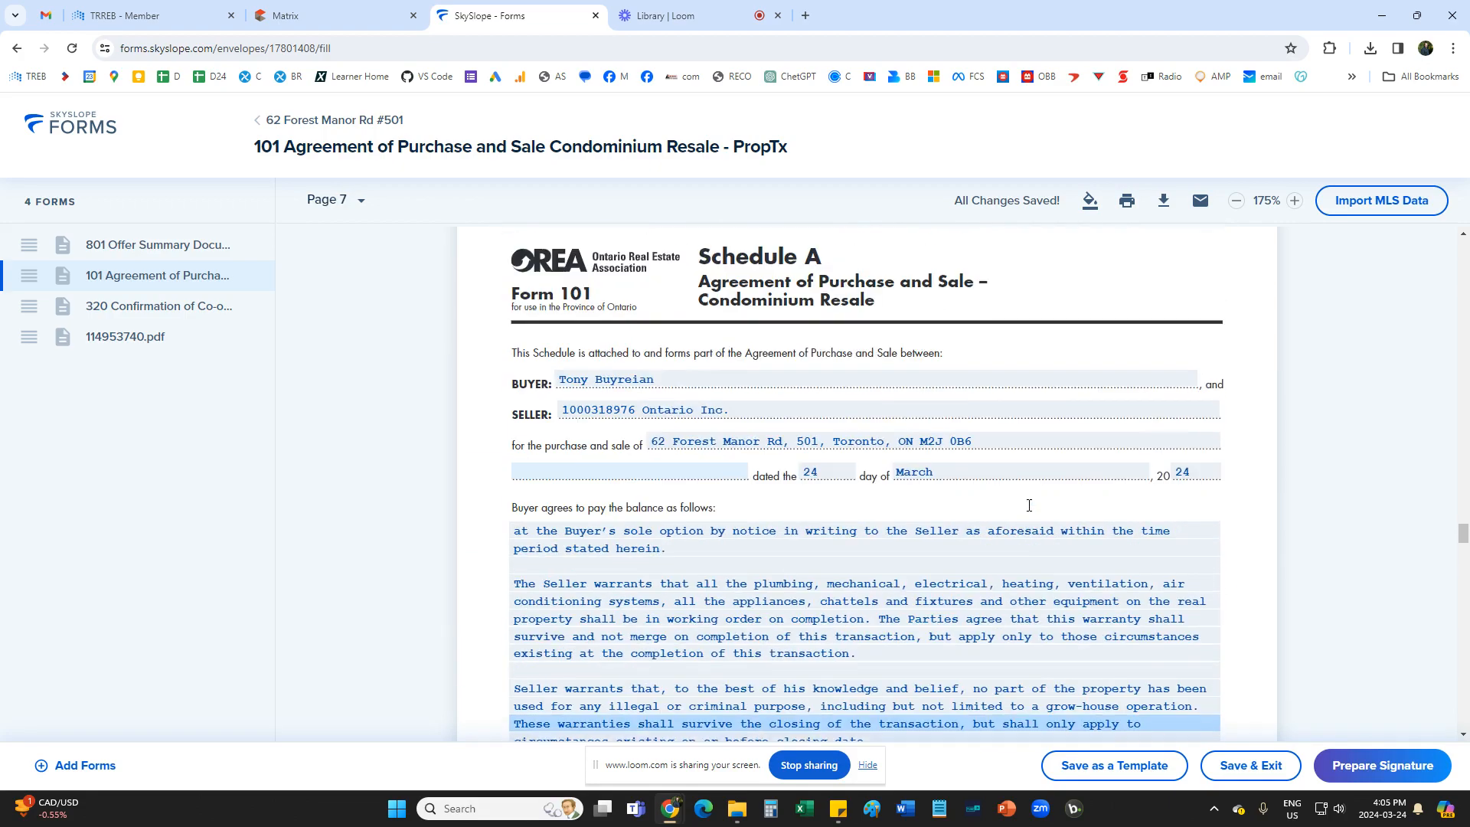
{"action": "scroll", "coordinate": [1030, 510], "scroll_direction": "down", "scroll_amount": 4}
{"action": "scroll", "coordinate": [951, 337], "scroll_direction": "down", "scroll_amount": 10}
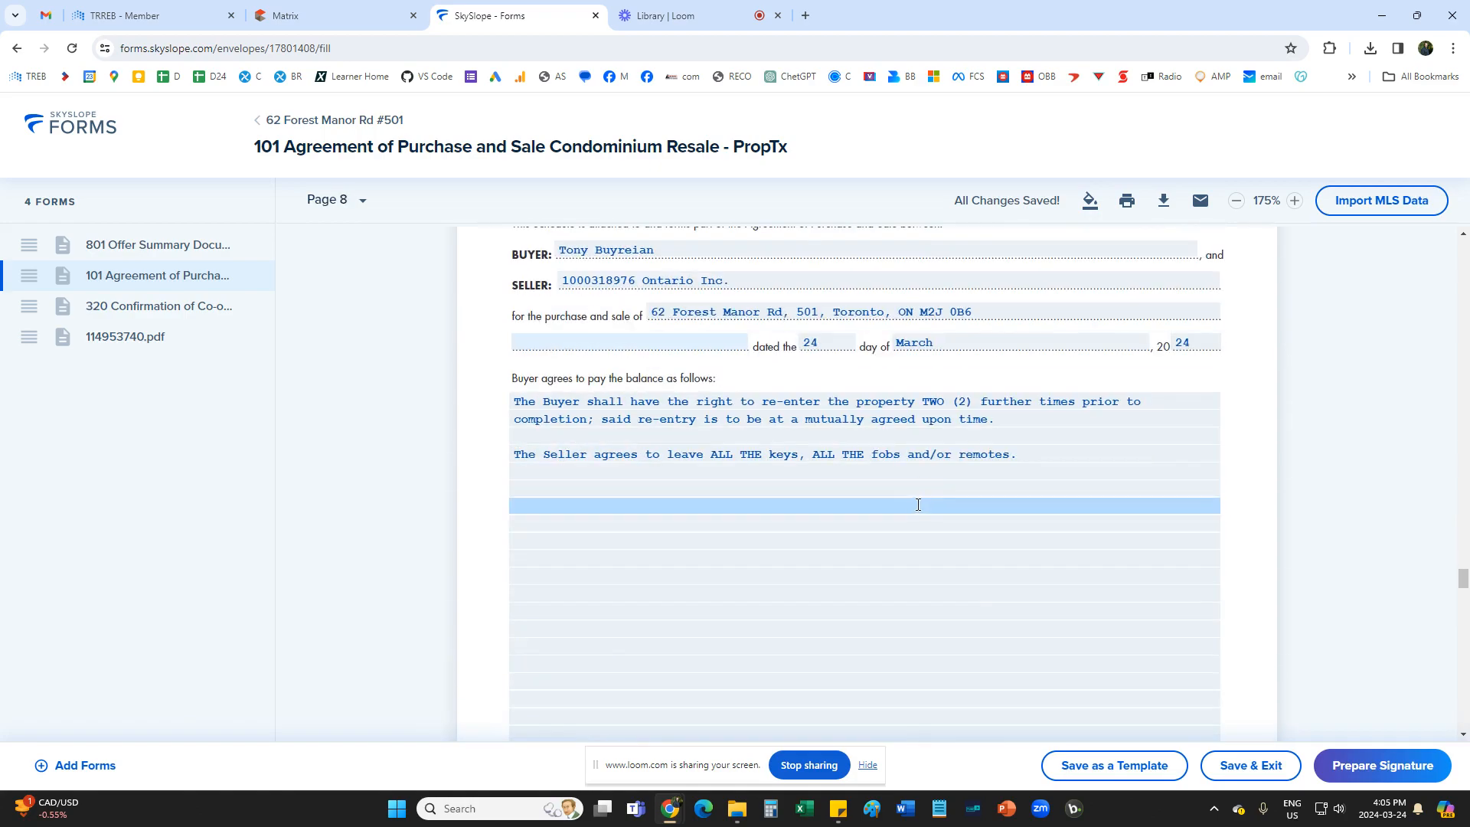
{"action": "left_click", "coordinate": [916, 503]}
{"action": "scroll", "coordinate": [910, 497], "scroll_direction": "down", "scroll_amount": 10}
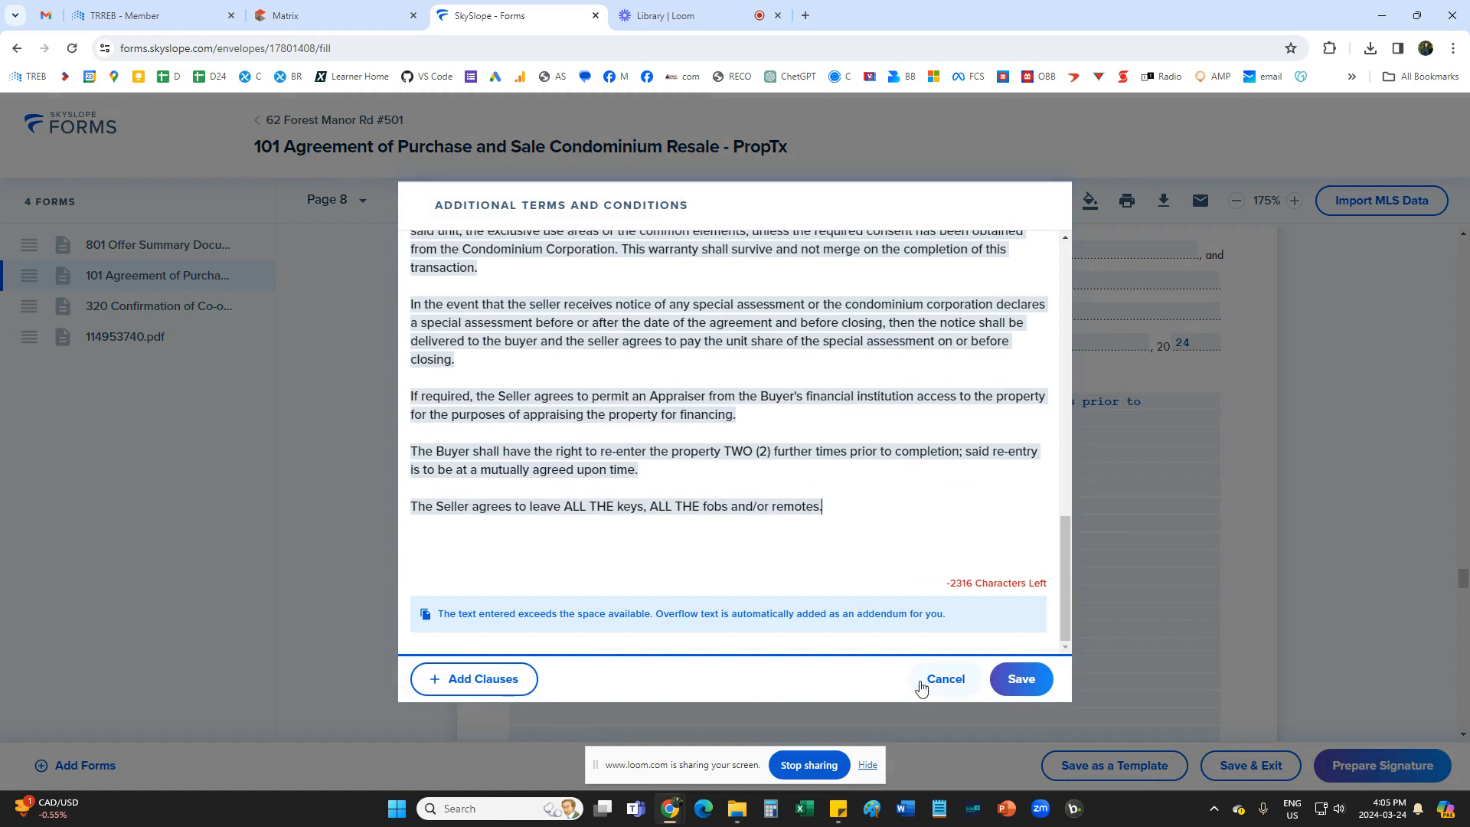
{"action": "left_click", "coordinate": [927, 680]}
{"action": "scroll", "coordinate": [868, 553], "scroll_direction": "down", "scroll_amount": 5}
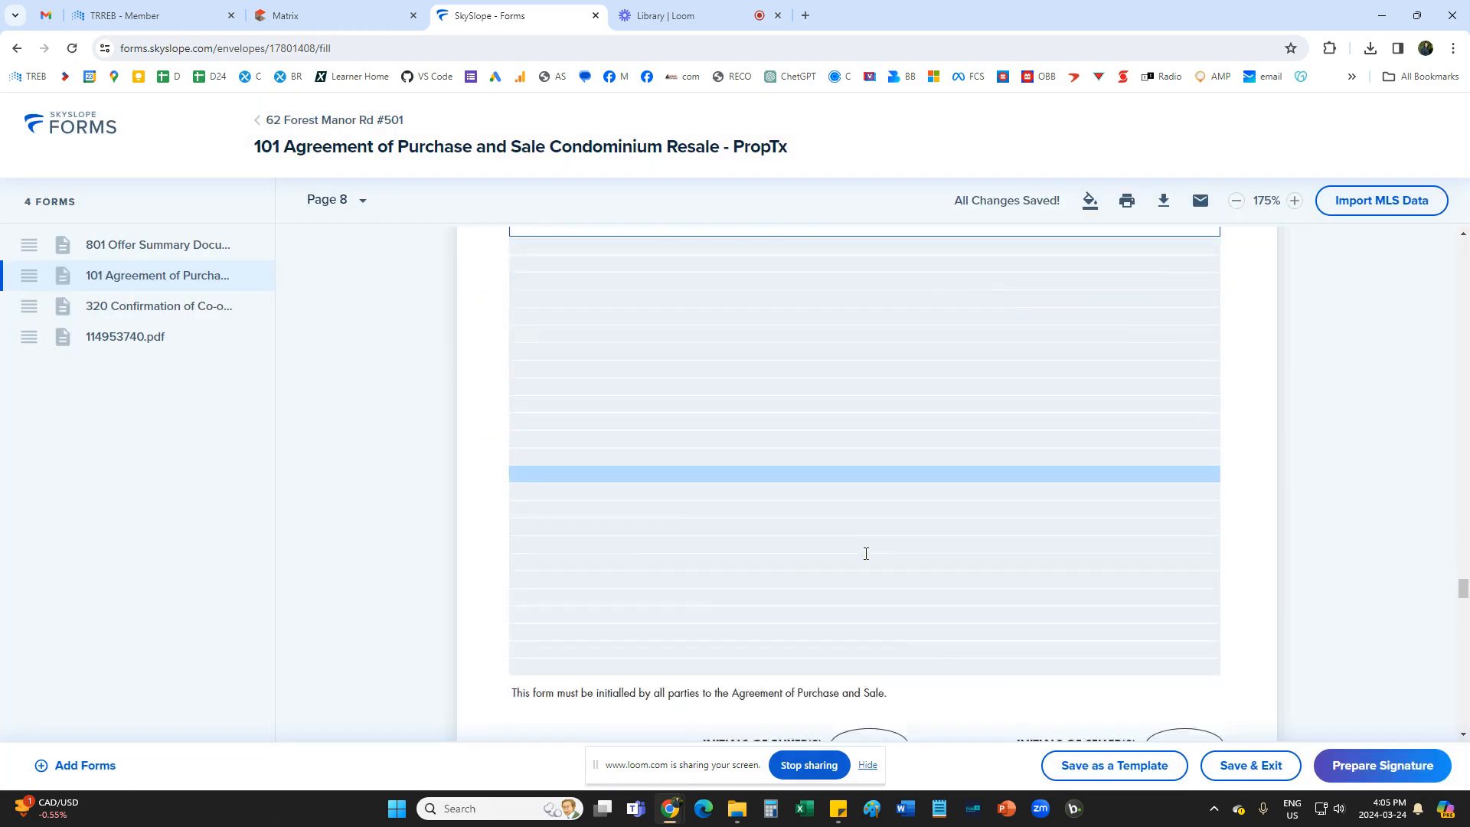
On Form 320, mark that the Listing Brokerage represents the Seller and that neither it nor its Designated Representative represents the Buyer.
{"action": "scroll", "coordinate": [850, 534], "scroll_direction": "down", "scroll_amount": 6}
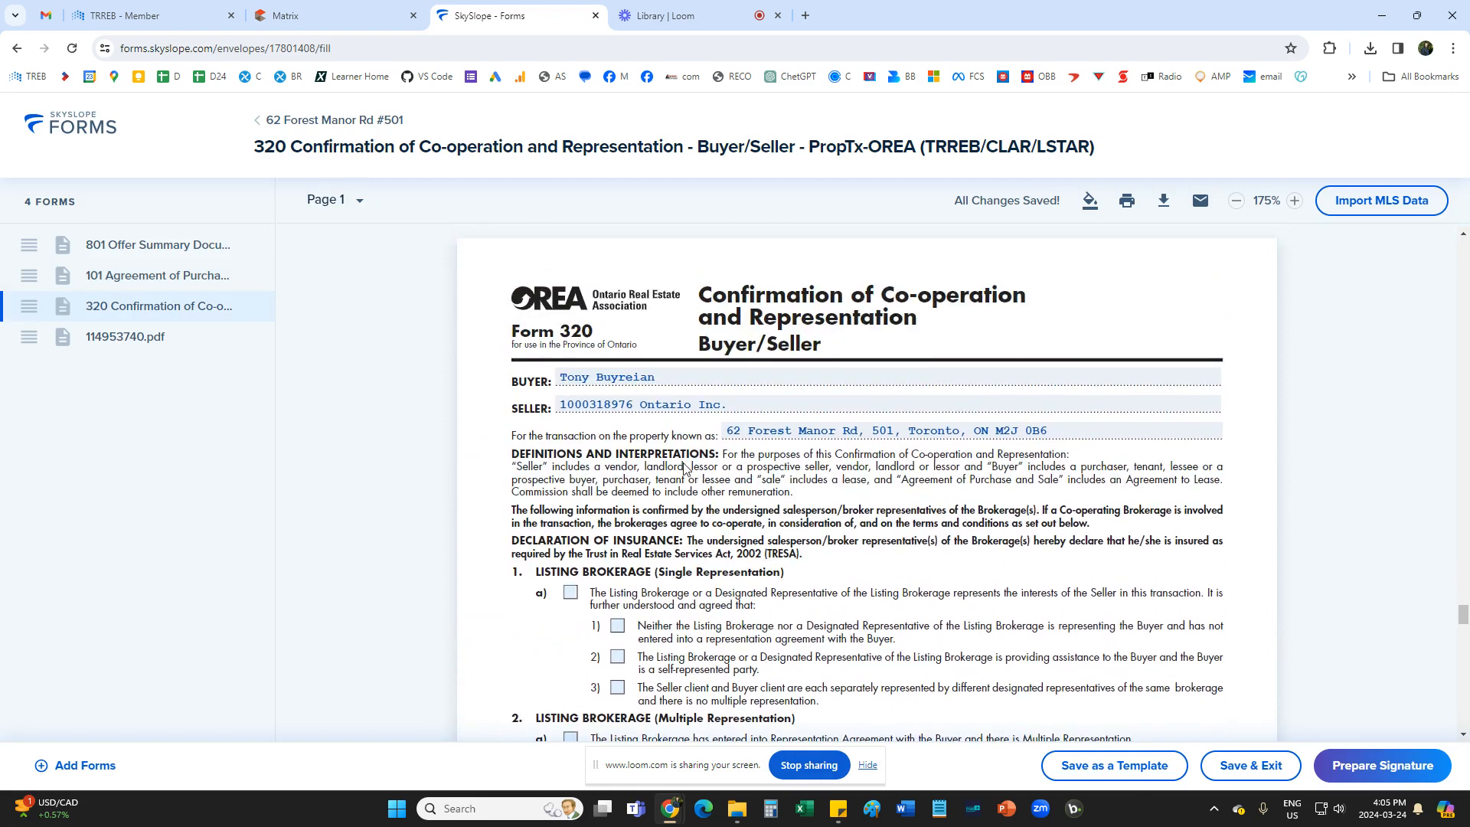
{"action": "scroll", "coordinate": [688, 505], "scroll_direction": "down", "scroll_amount": 1}
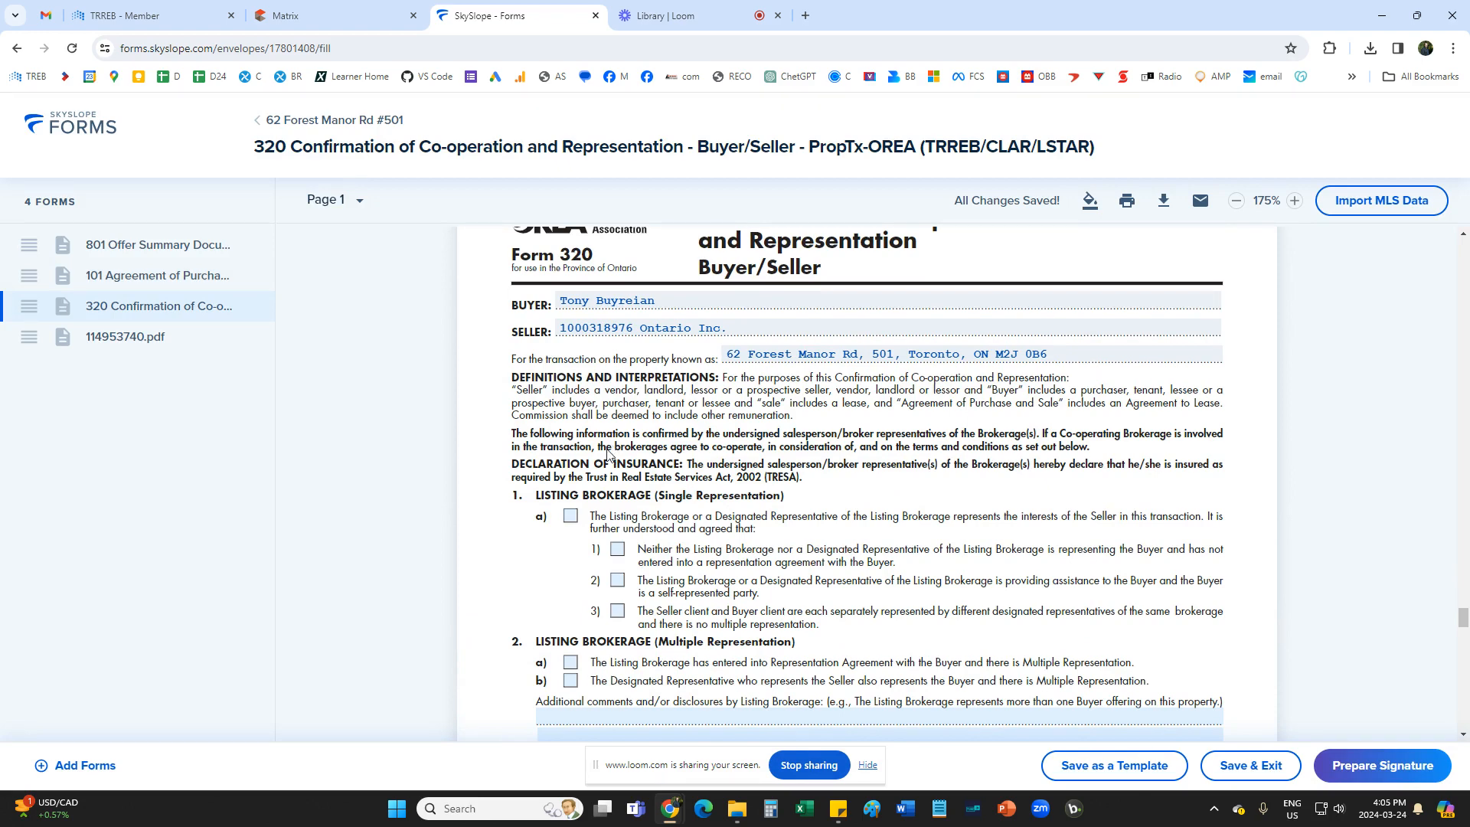
{"action": "left_click", "coordinate": [571, 515]}
{"action": "scroll", "coordinate": [566, 506], "scroll_direction": "down", "scroll_amount": 2}
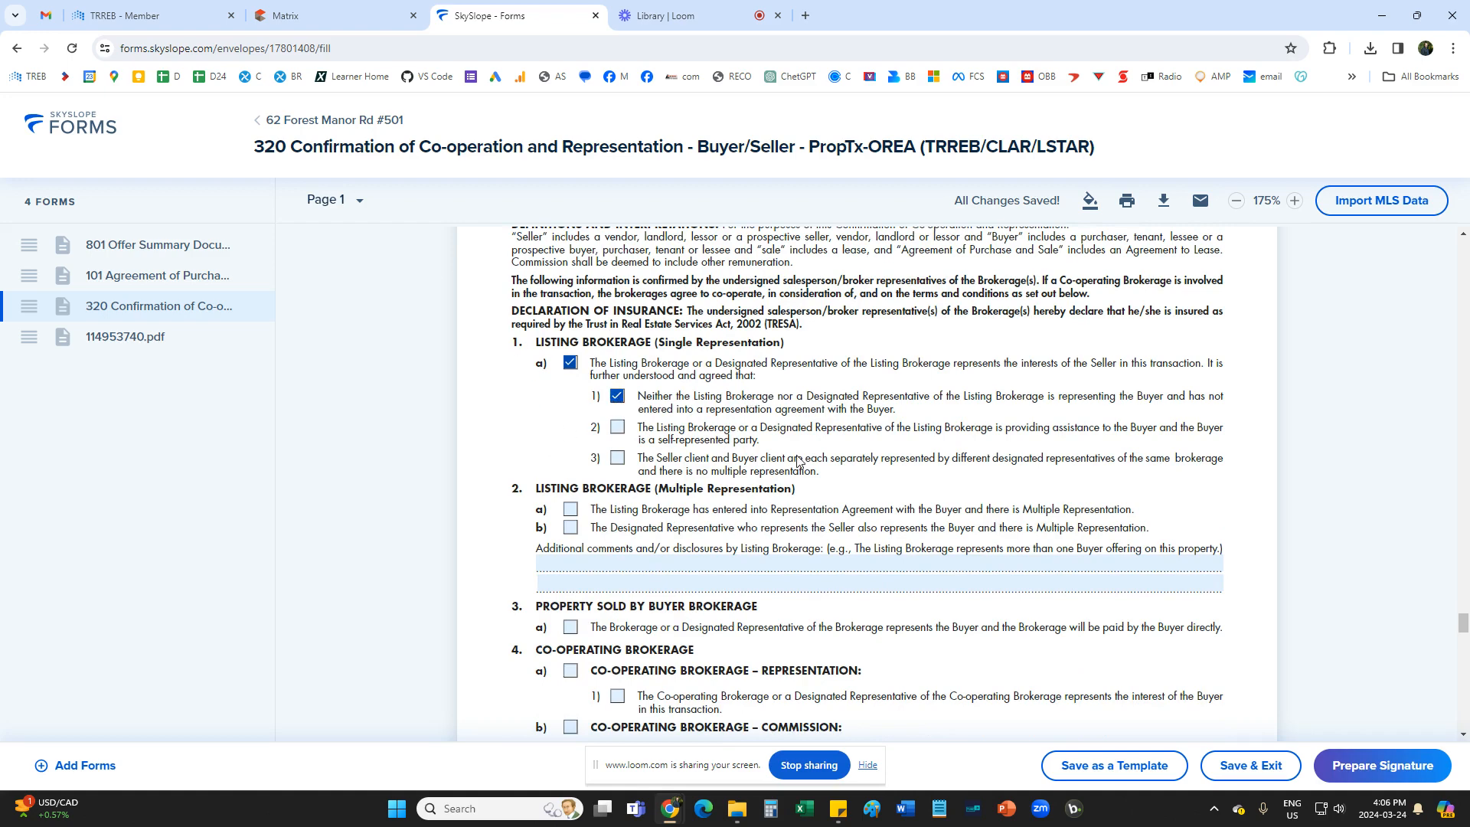
In section 4 of Form 320, check Co-operating Brokerage Representation, its Buyer representation item, and Co-operating Brokerage Commission.
{"action": "scroll", "coordinate": [796, 460], "scroll_direction": "down", "scroll_amount": 4}
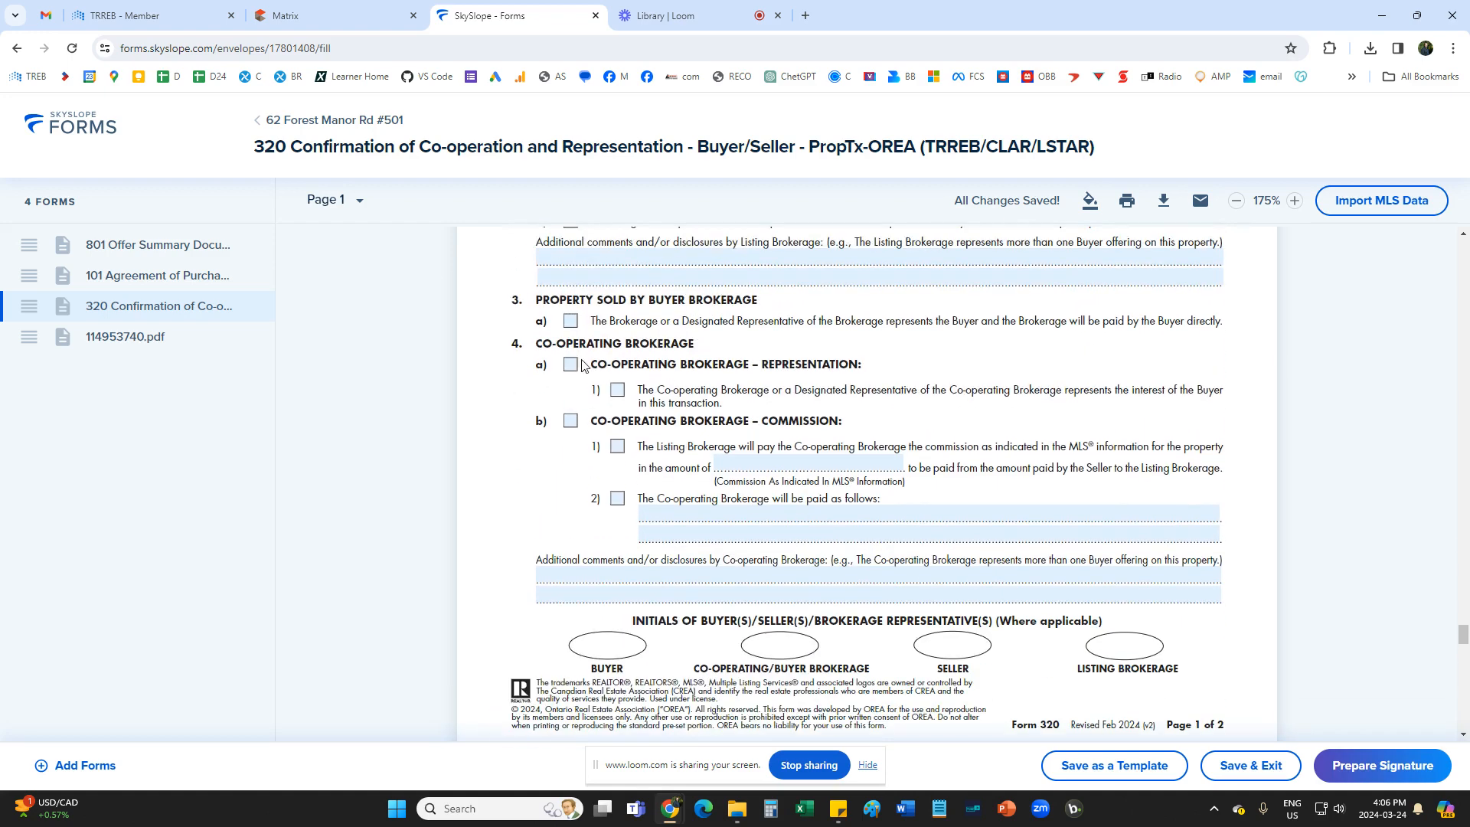
{"action": "left_click", "coordinate": [570, 366]}
{"action": "left_click", "coordinate": [620, 392]}
{"action": "left_click", "coordinate": [571, 422]}
Look up the co-operating commission in the Matrix listing and enter "2.5% + HST" as the commission amount on Form 320.
{"action": "left_click", "coordinate": [745, 464]}
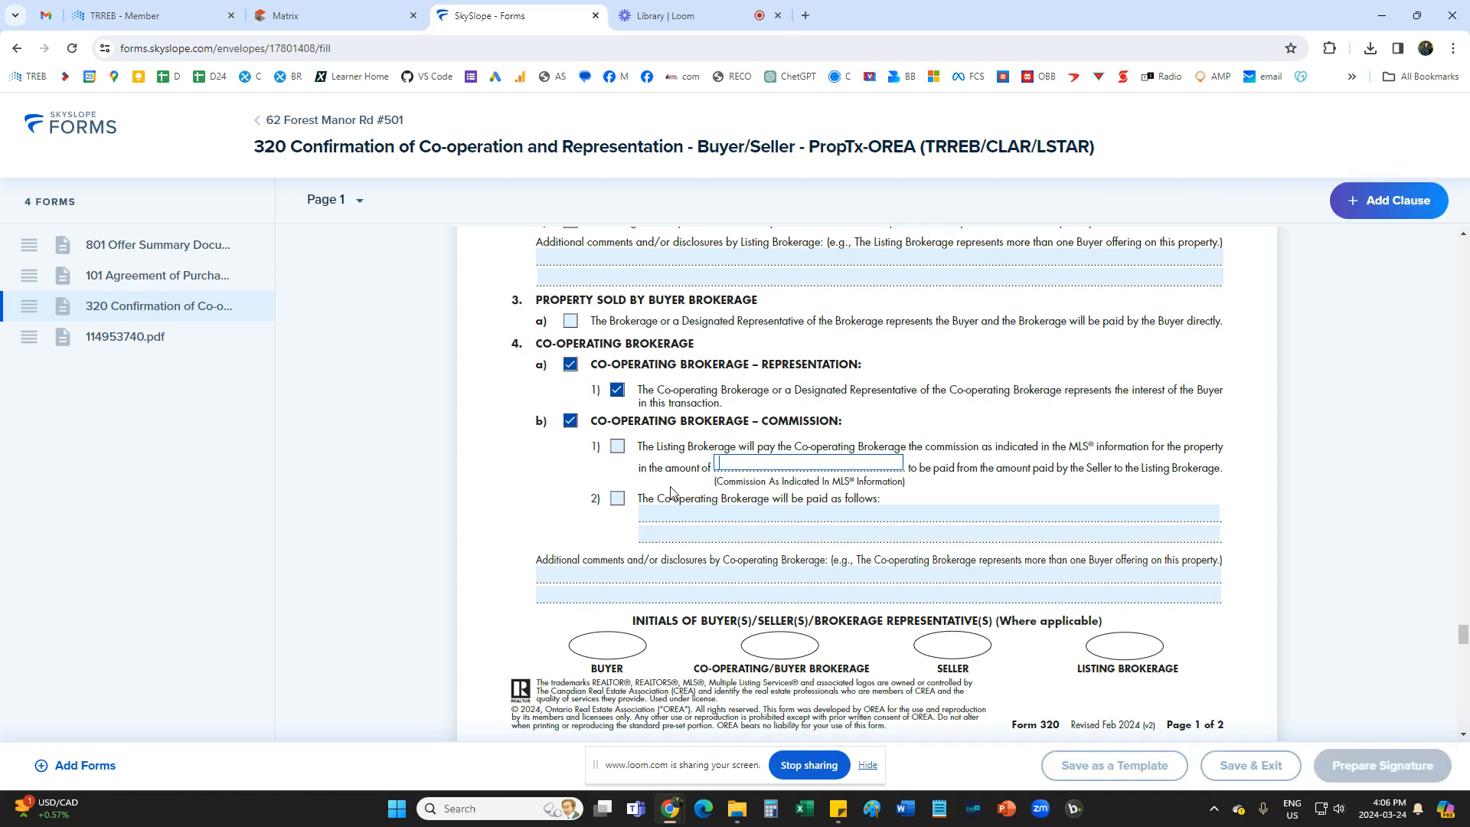
{"action": "left_click", "coordinate": [398, 9]}
{"action": "scroll", "coordinate": [329, 547], "scroll_direction": "down", "scroll_amount": 5}
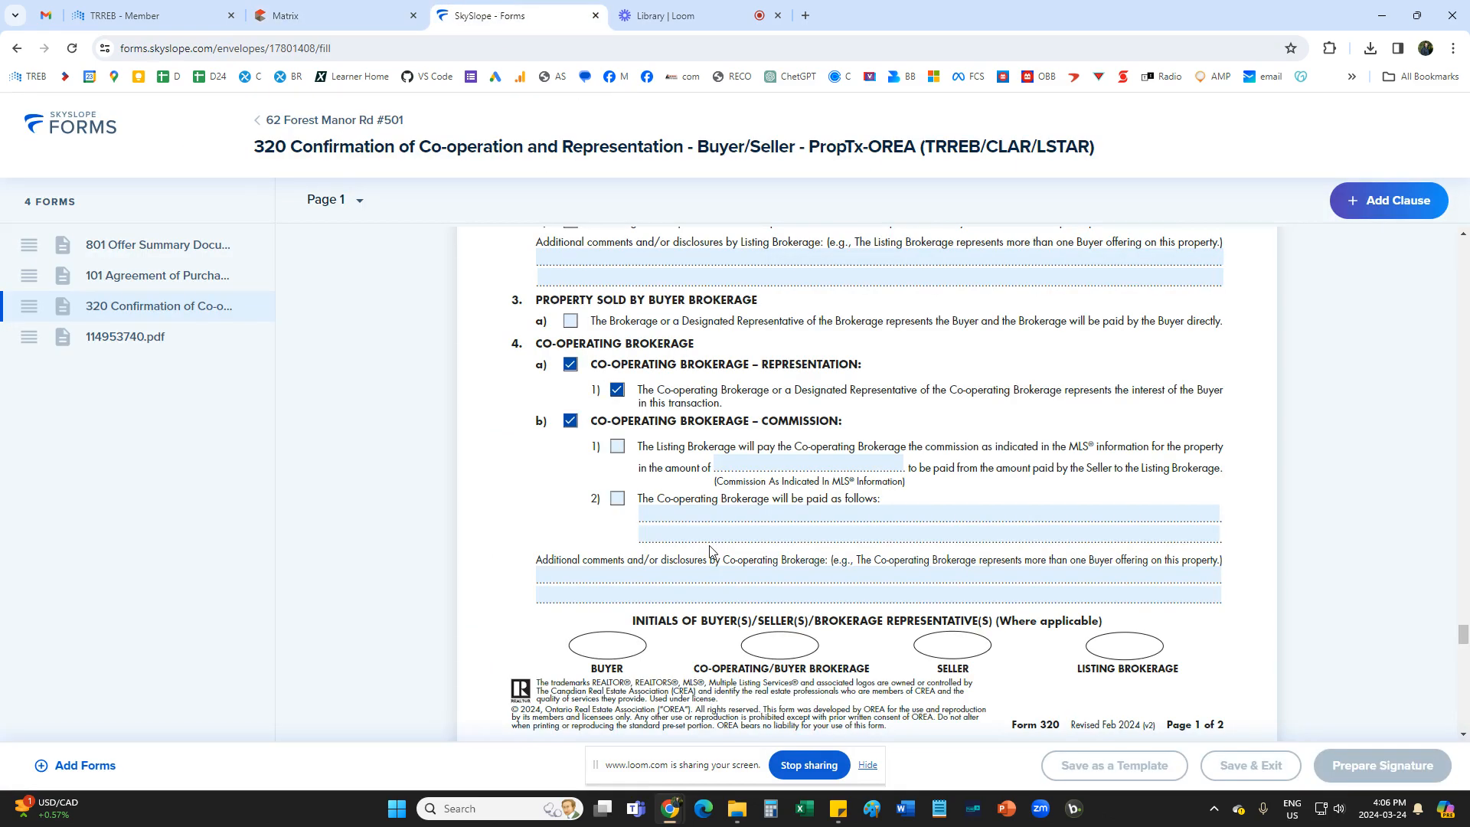
{"action": "left_click", "coordinate": [490, 15]}
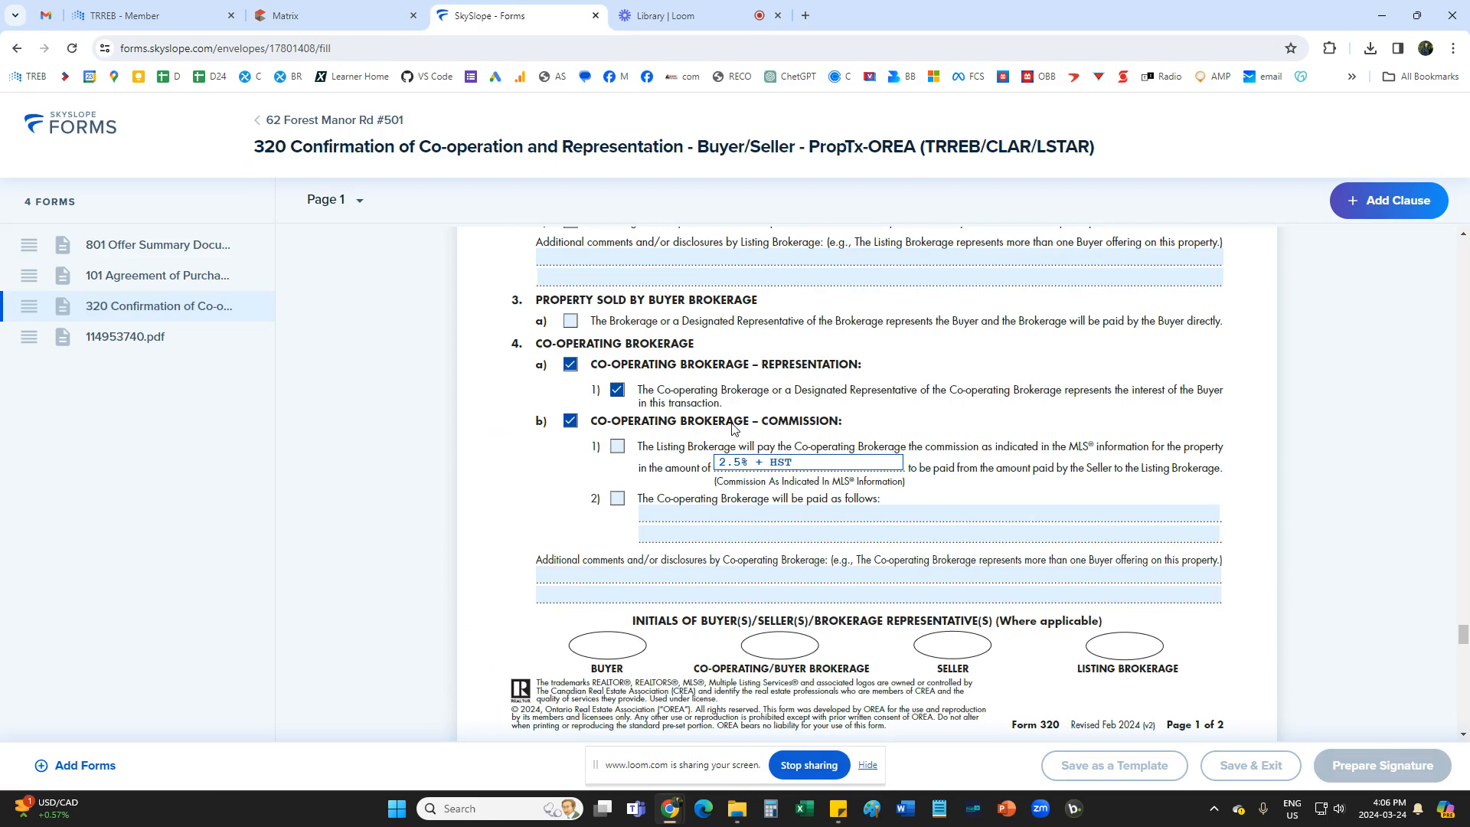
Add the co-operating brokerage's phone number to the buyer agent details on page 2 of Form 320 and save.
{"action": "scroll", "coordinate": [789, 425], "scroll_direction": "down", "scroll_amount": 8}
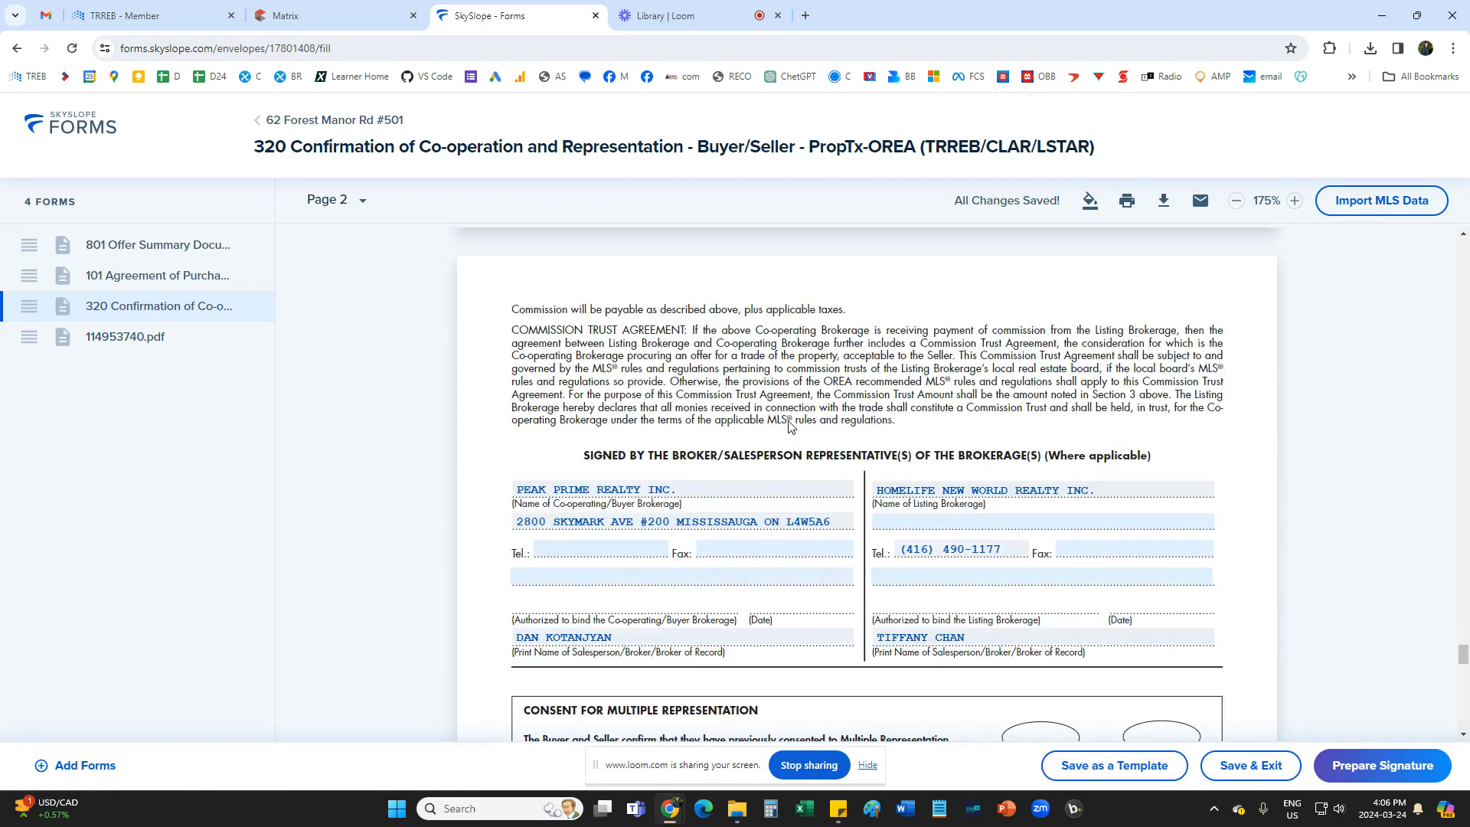
{"action": "scroll", "coordinate": [790, 426], "scroll_direction": "down", "scroll_amount": 3}
{"action": "scroll", "coordinate": [790, 427], "scroll_direction": "up", "scroll_amount": 4}
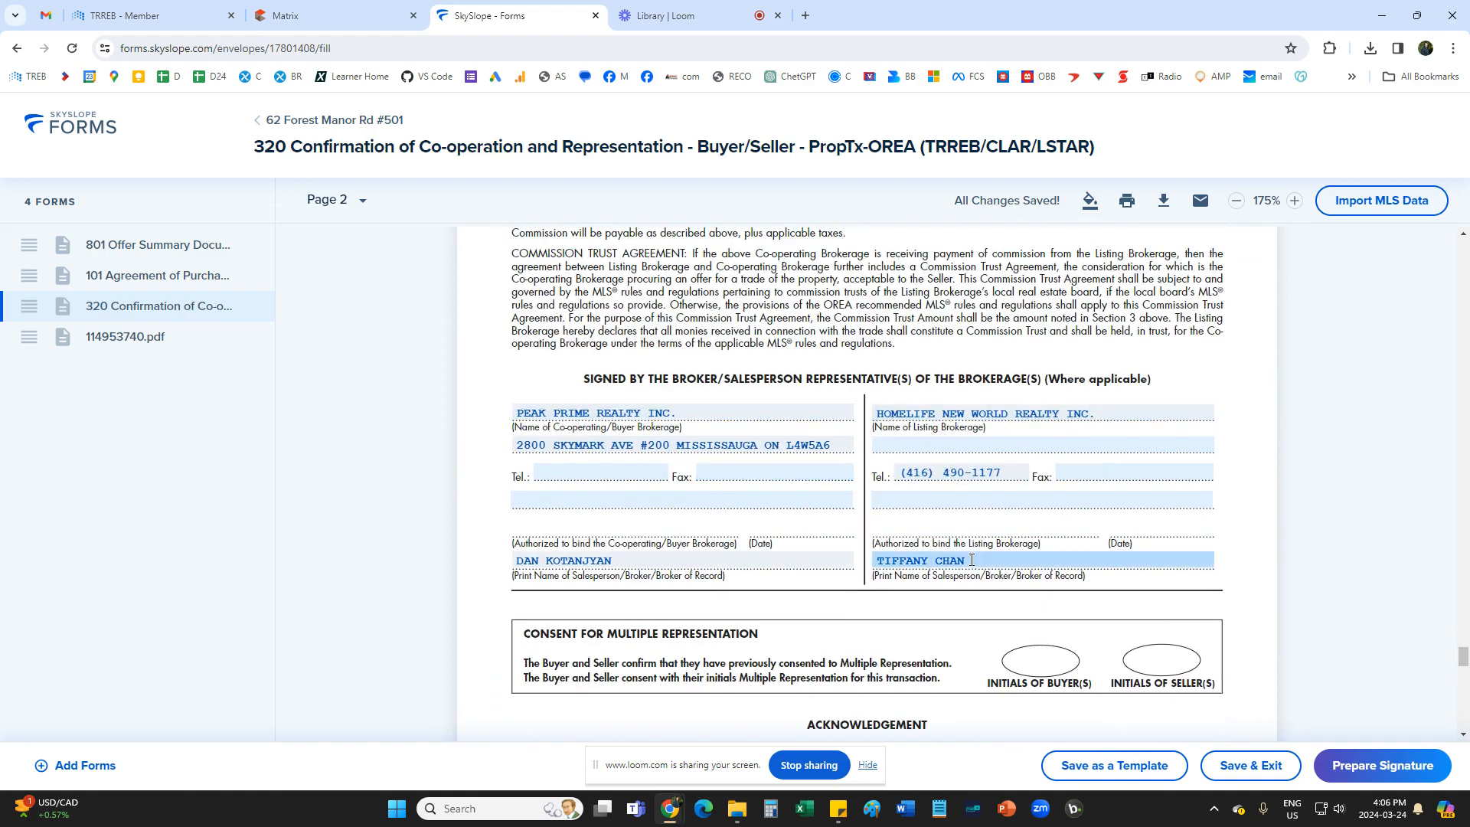
{"action": "scroll", "coordinate": [885, 637], "scroll_direction": "down", "scroll_amount": 1}
{"action": "left_click", "coordinate": [595, 320]}
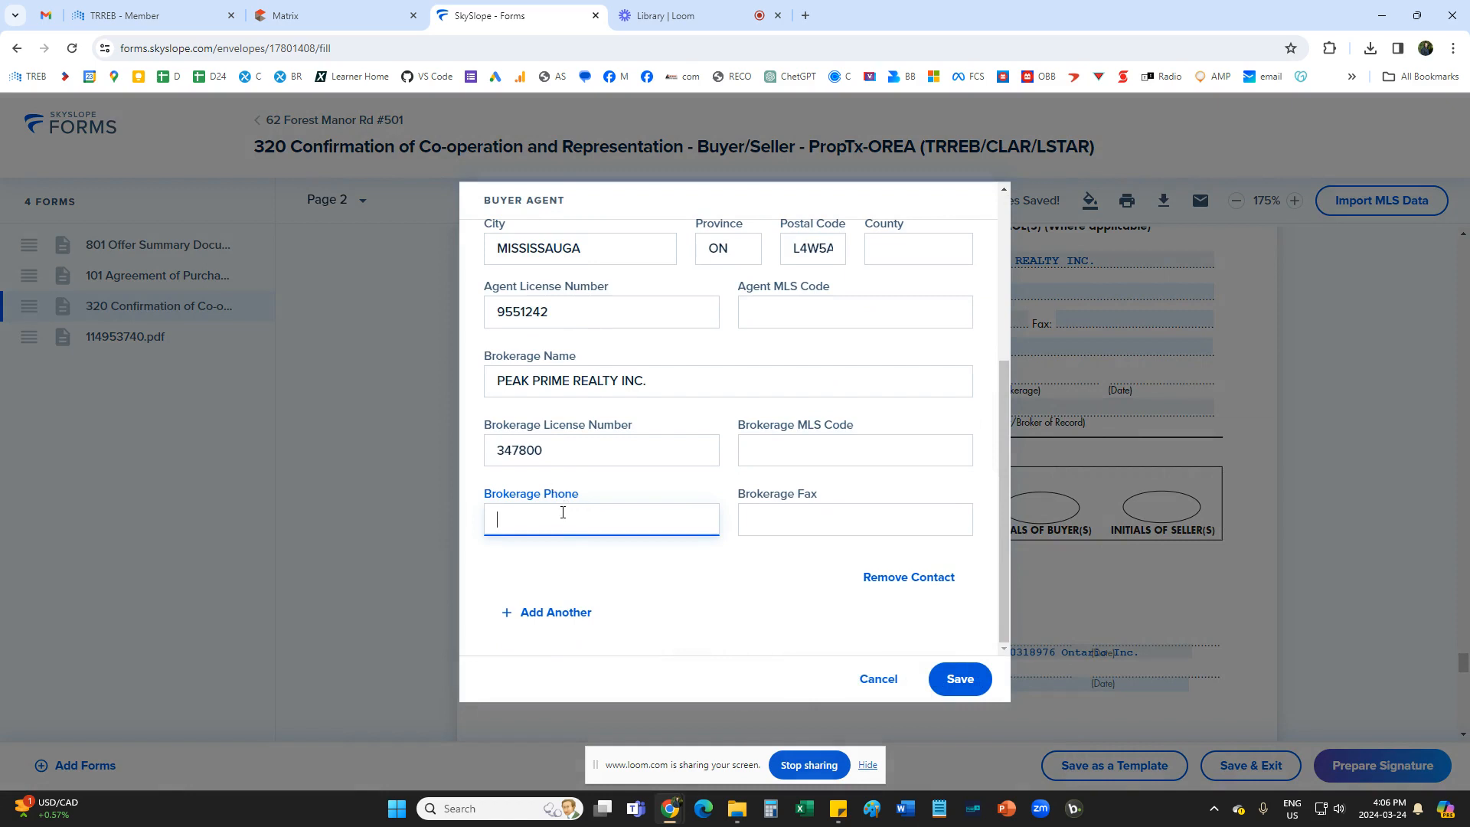
{"action": "left_click", "coordinate": [960, 679]}
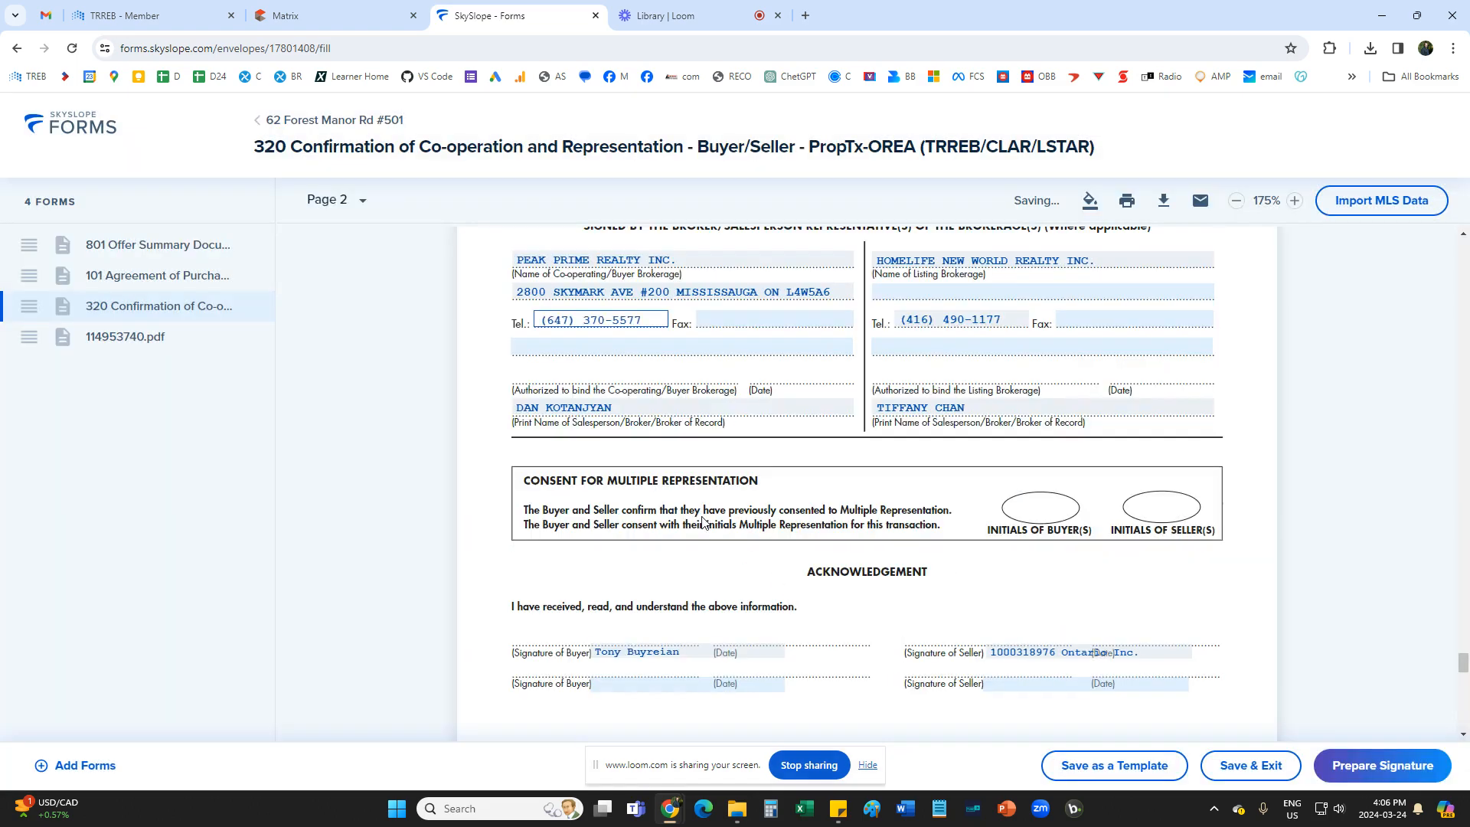
{"action": "scroll", "coordinate": [853, 541], "scroll_direction": "down", "scroll_amount": 14}
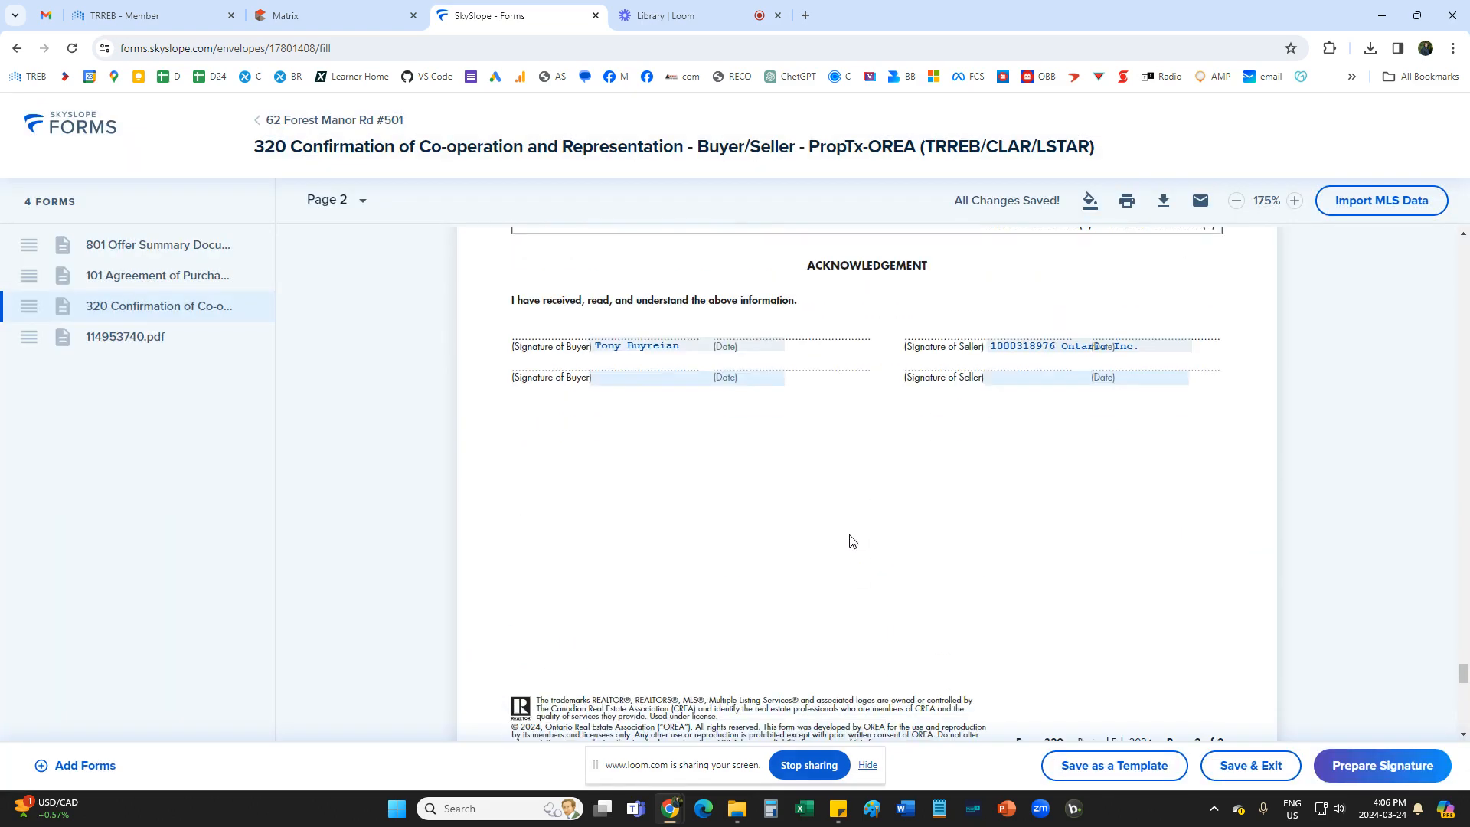
Review the attached Schedule B PDF, 114953740.pdf, including its party and property lines and its clauses.
{"action": "scroll", "coordinate": [852, 540], "scroll_direction": "down", "scroll_amount": 7}
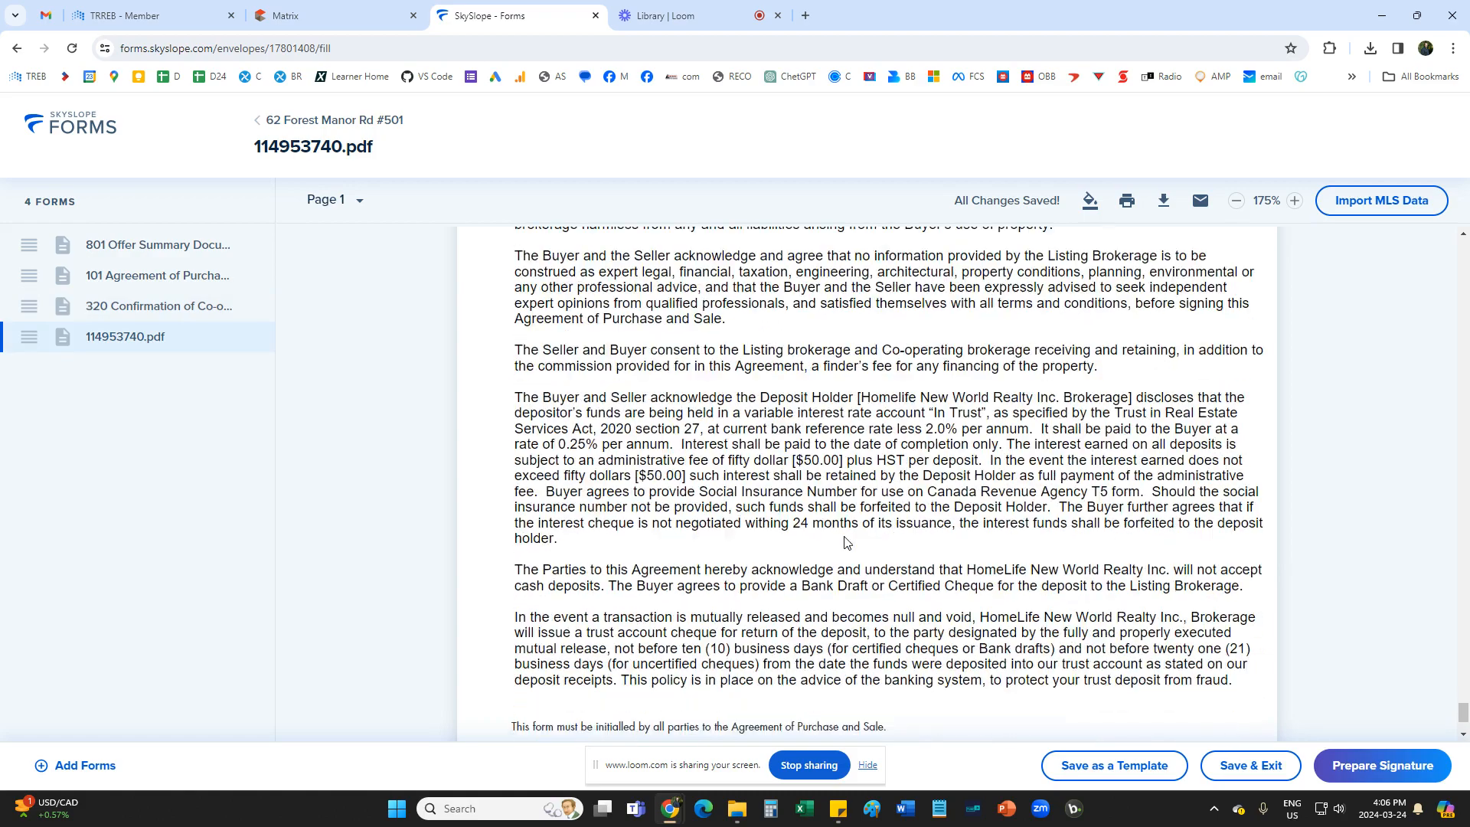
{"action": "scroll", "coordinate": [846, 542], "scroll_direction": "up", "scroll_amount": 9}
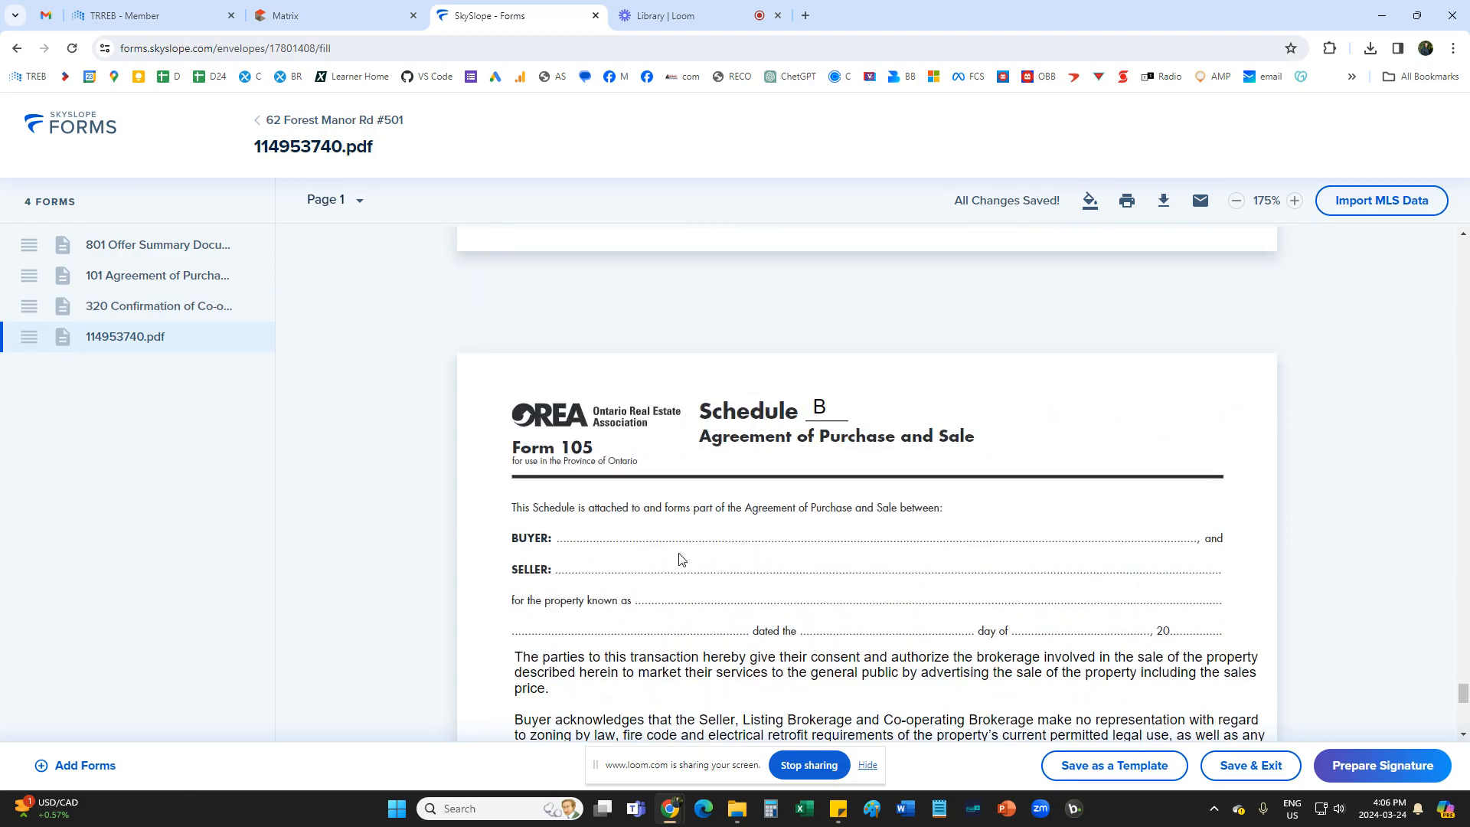
{"action": "scroll", "coordinate": [728, 581], "scroll_direction": "down", "scroll_amount": 1}
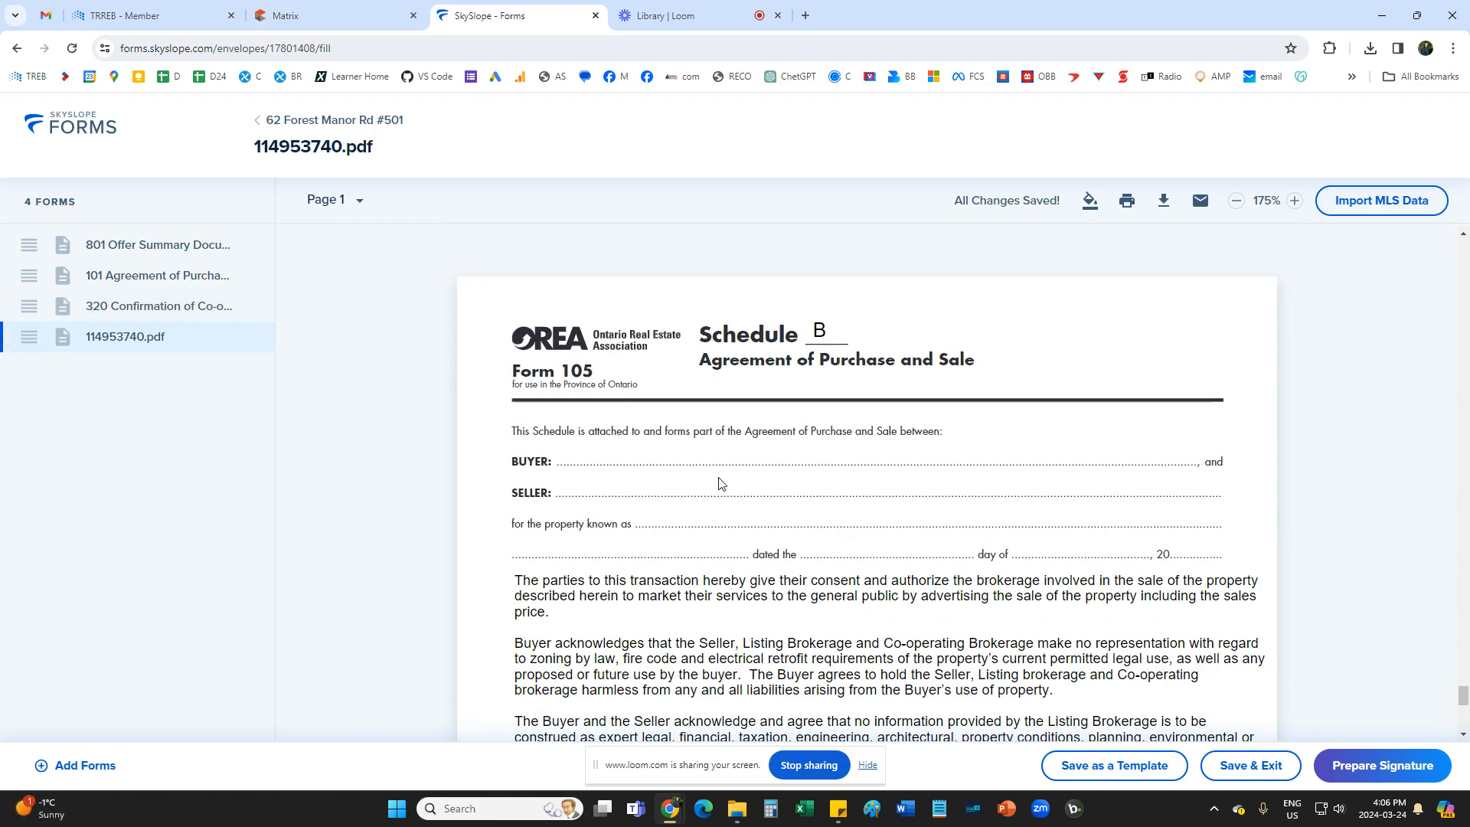
{"action": "scroll", "coordinate": [720, 482], "scroll_direction": "up", "scroll_amount": 10}
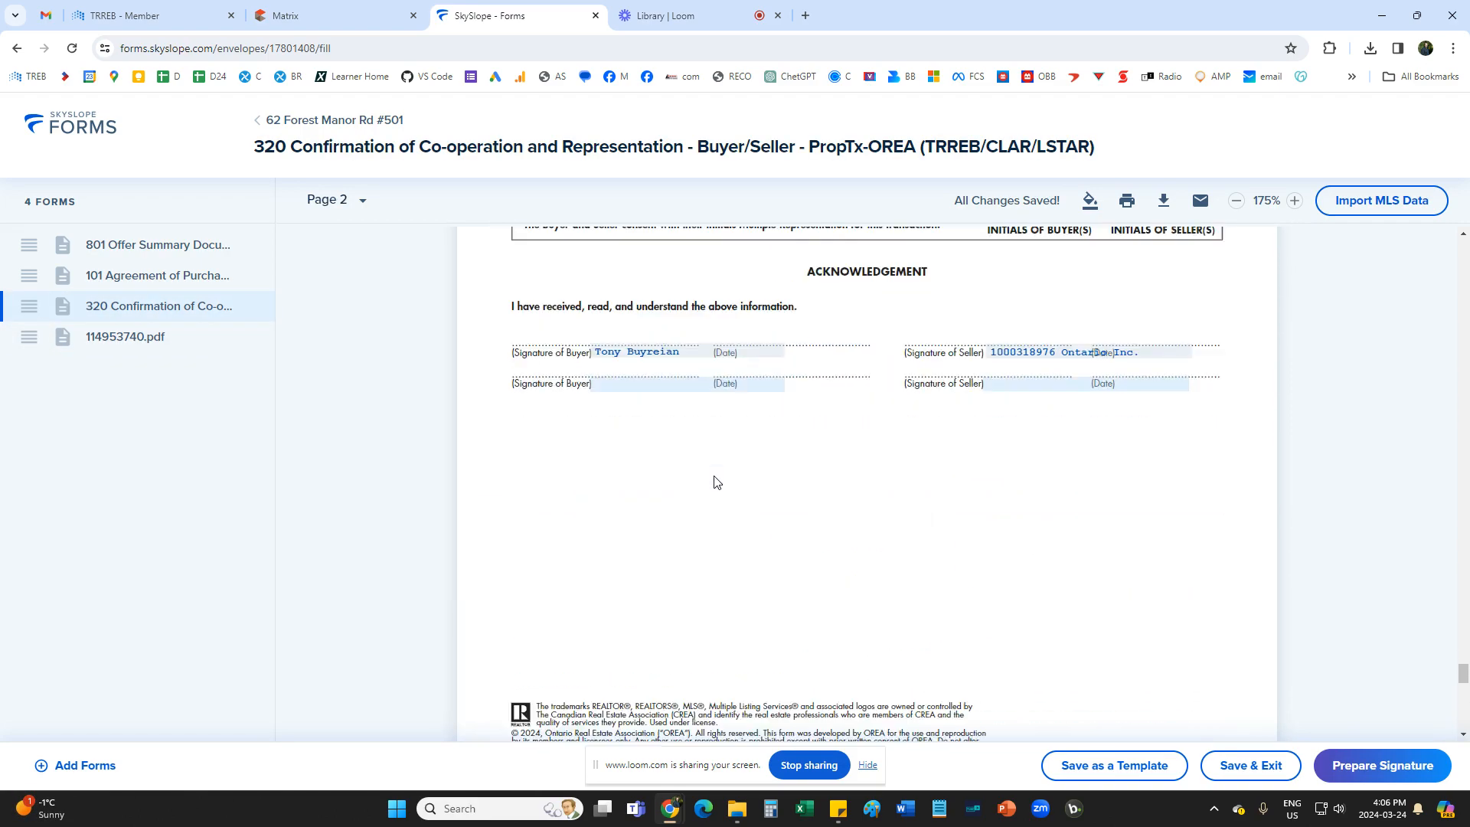
{"action": "scroll", "coordinate": [714, 481], "scroll_direction": "down", "scroll_amount": 10}
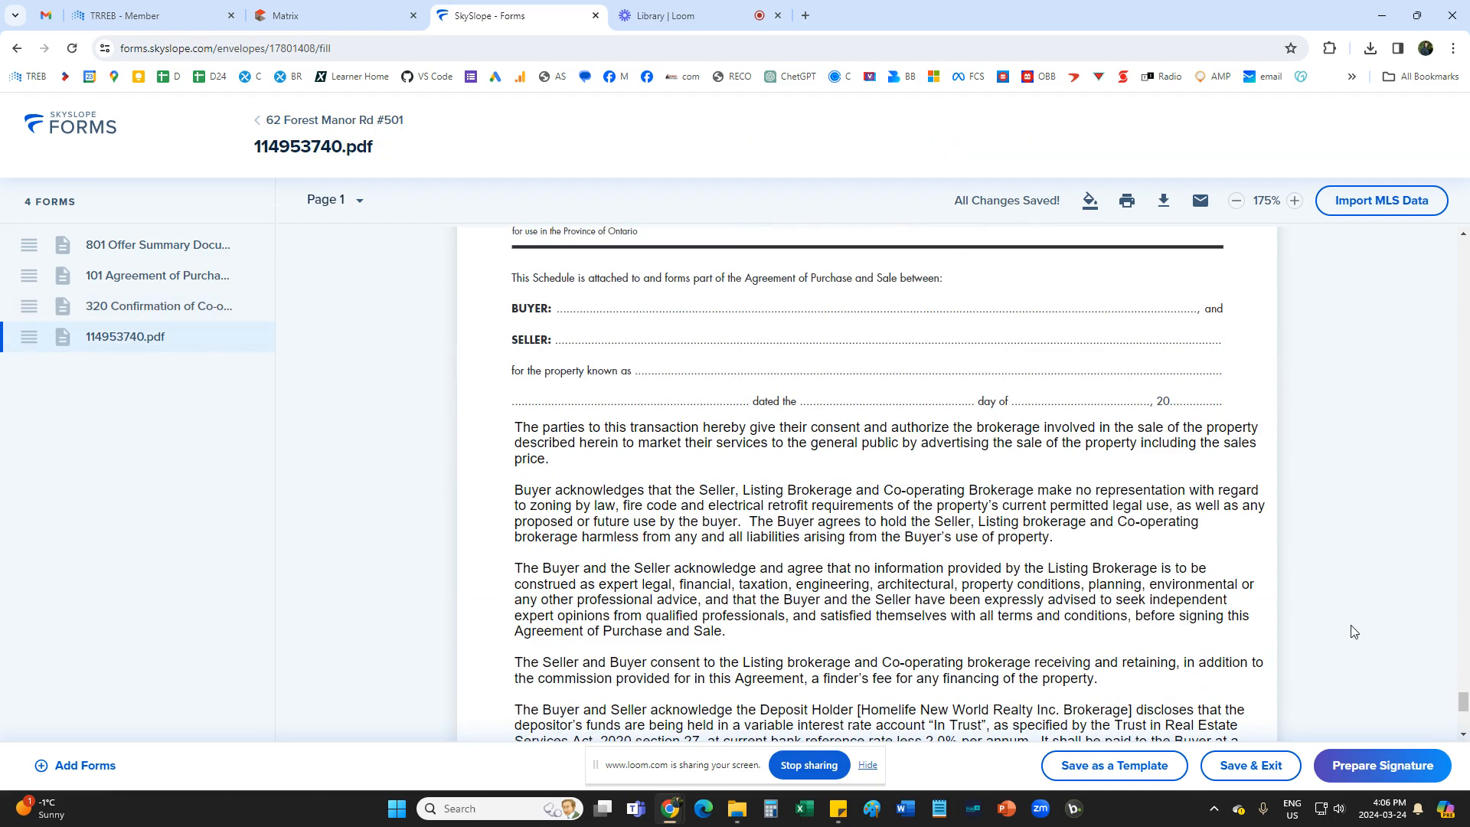
{"action": "scroll", "coordinate": [973, 501], "scroll_direction": "down", "scroll_amount": 3}
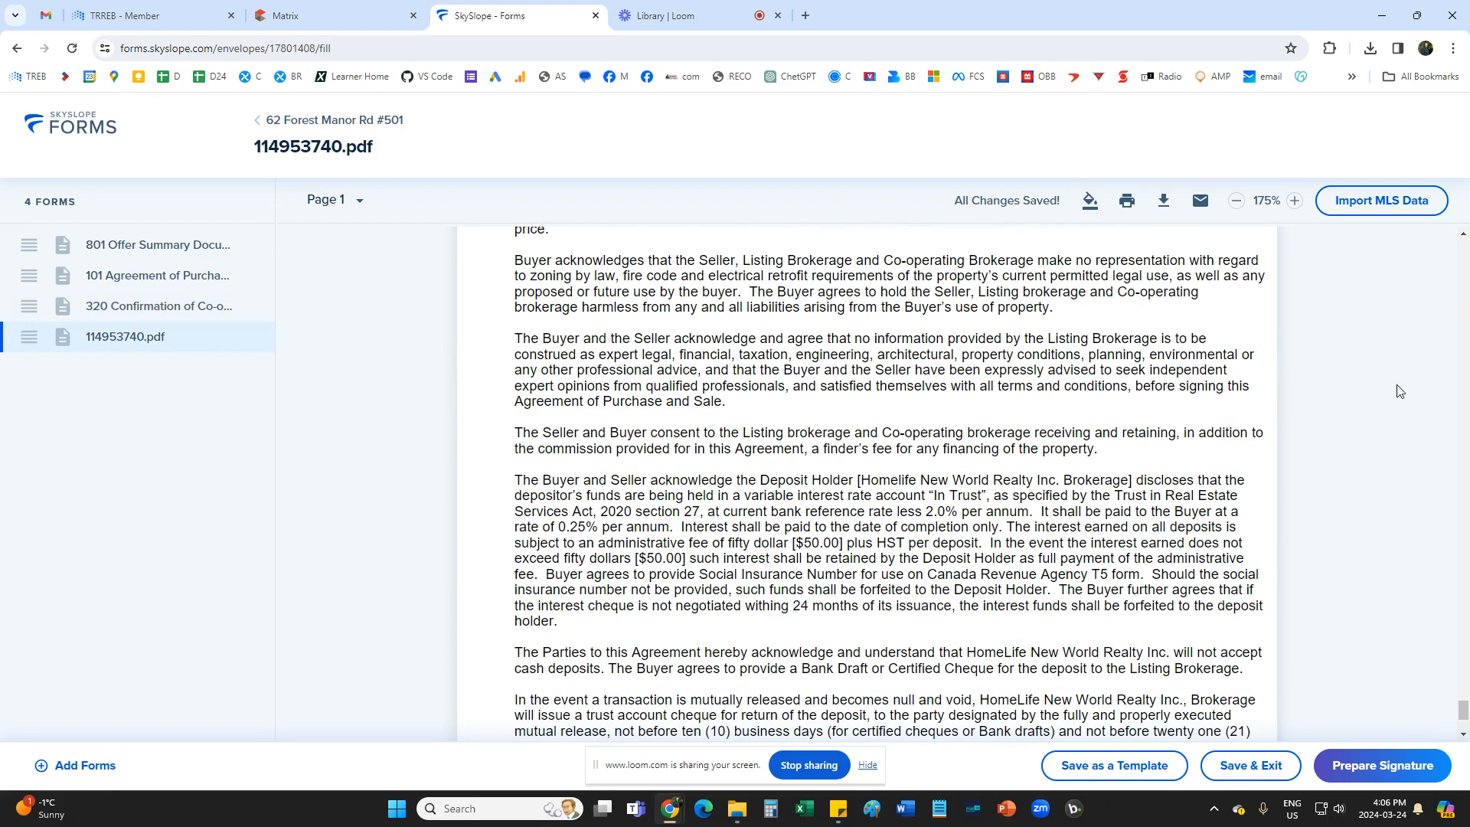
{"action": "left_click", "coordinate": [1366, 766]}
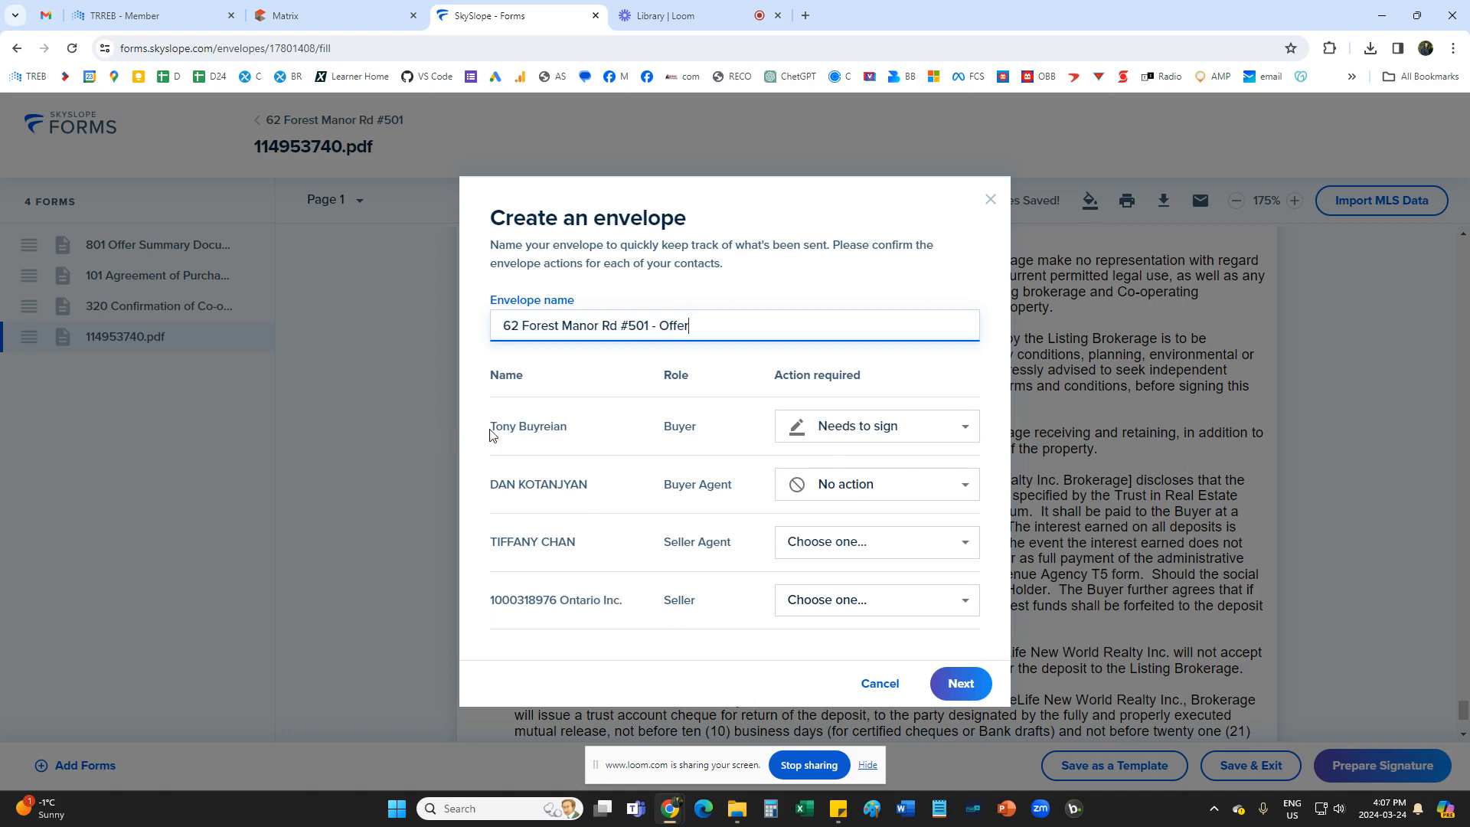
{"action": "left_click_drag", "start_coordinate": [493, 435], "coordinate": [572, 431]}
{"action": "left_click_drag", "start_coordinate": [495, 486], "coordinate": [565, 484]}
{"action": "left_click", "coordinate": [833, 490]}
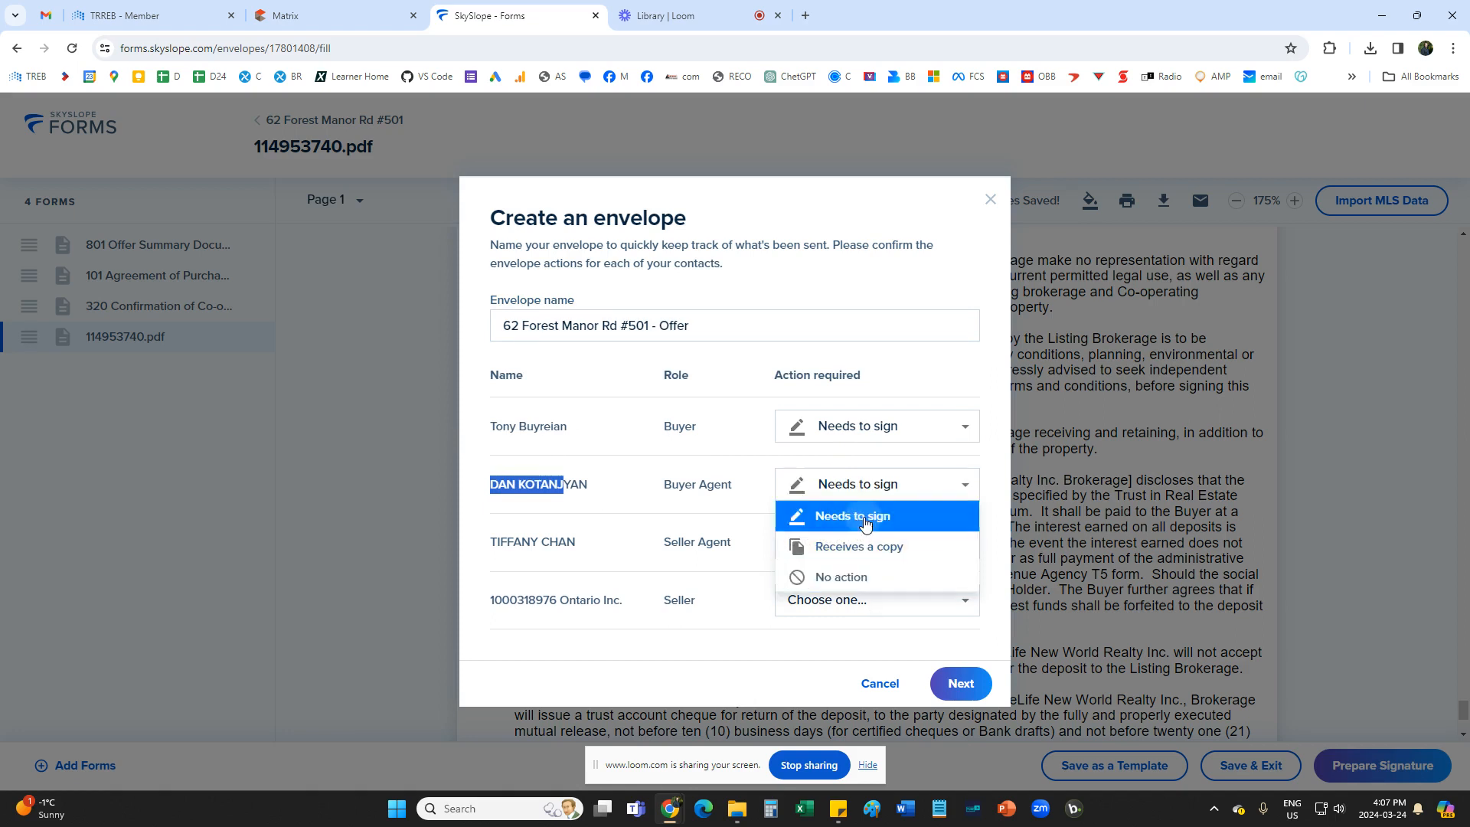
{"action": "left_click", "coordinate": [861, 516]}
{"action": "left_click", "coordinate": [594, 447]}
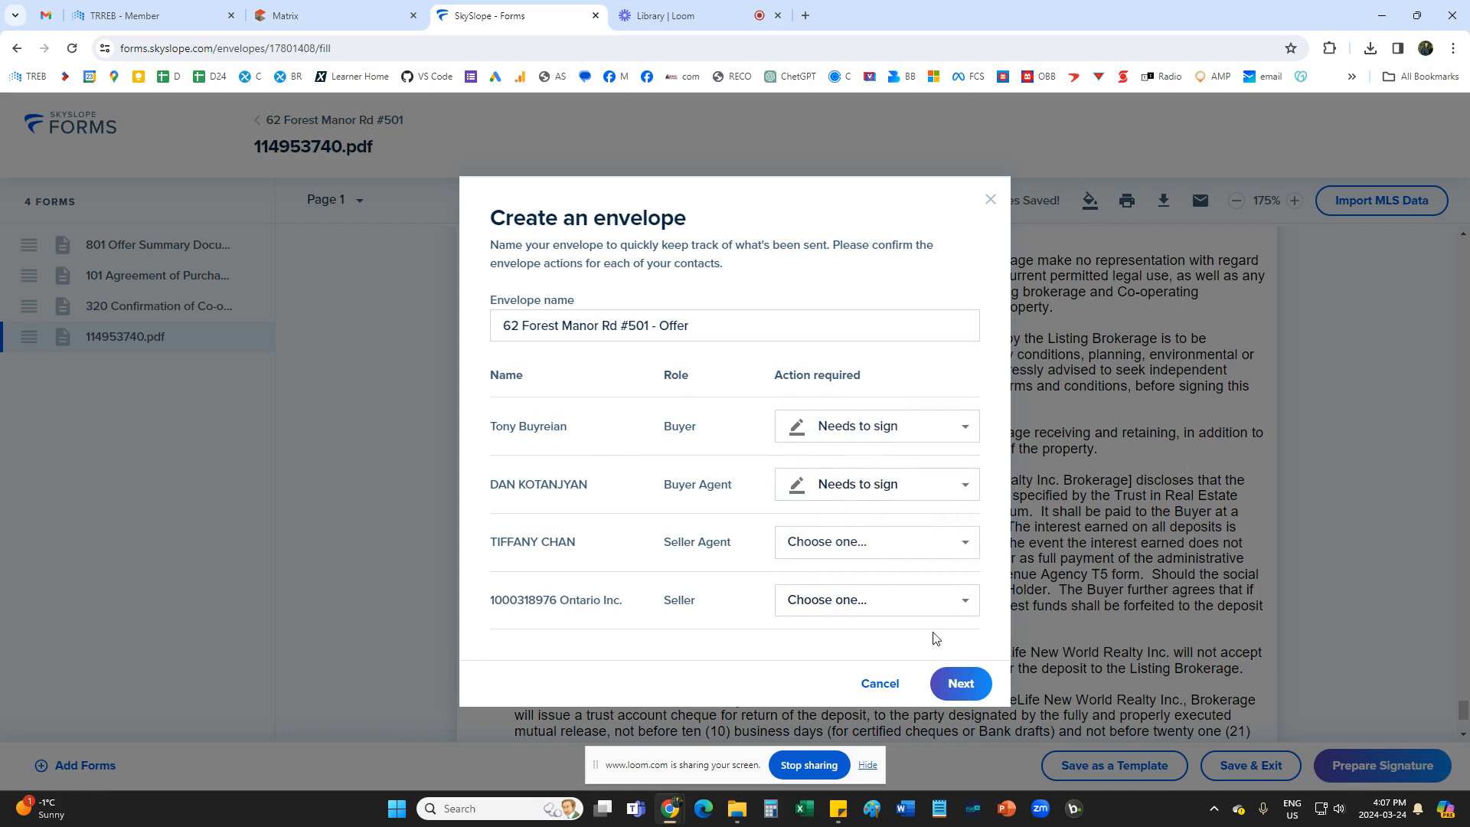
{"action": "left_click", "coordinate": [962, 683]}
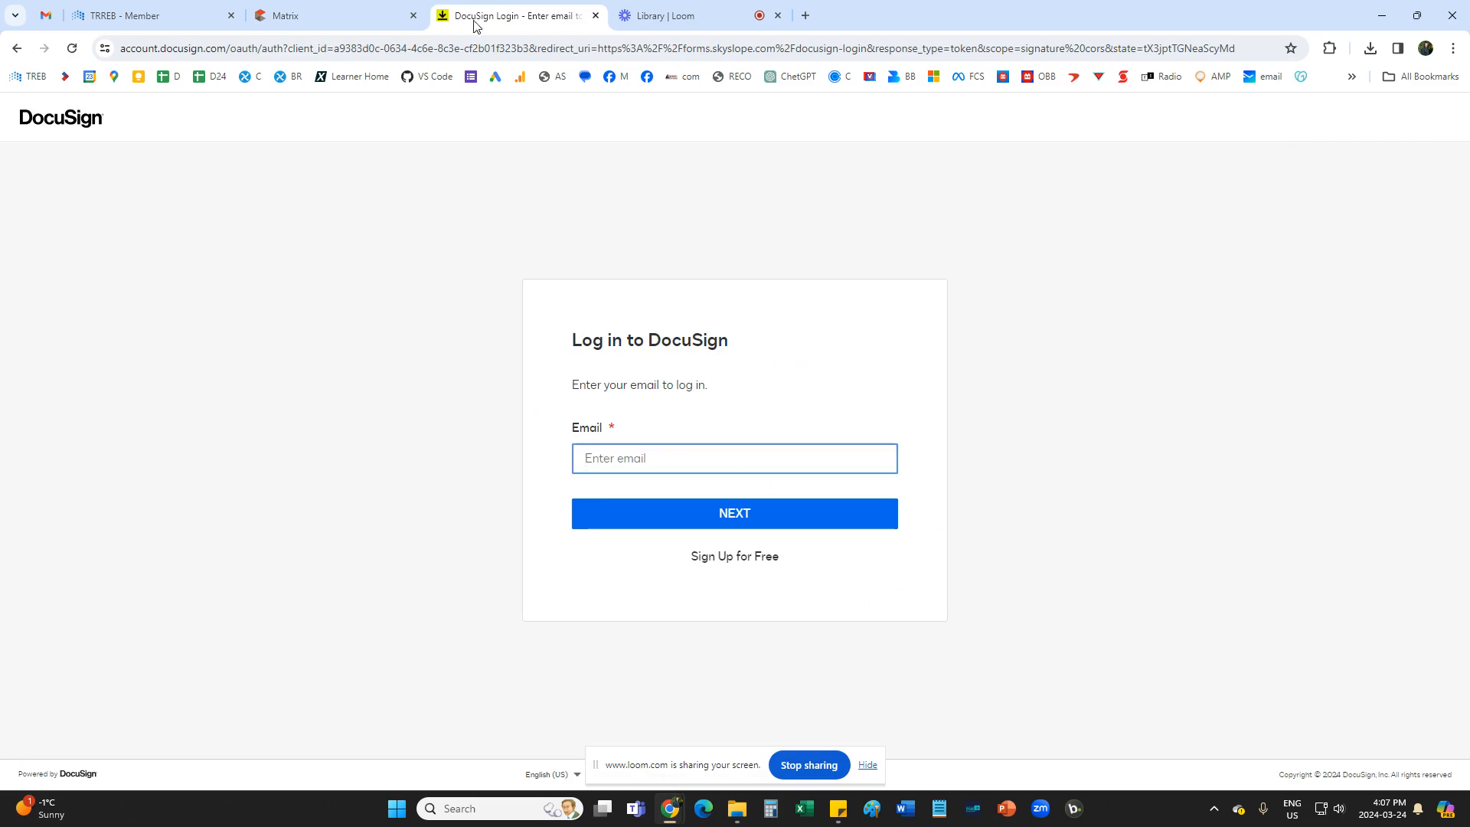
{"action": "left_click", "coordinate": [650, 16]}
{"action": "left_click", "coordinate": [61, 758]}
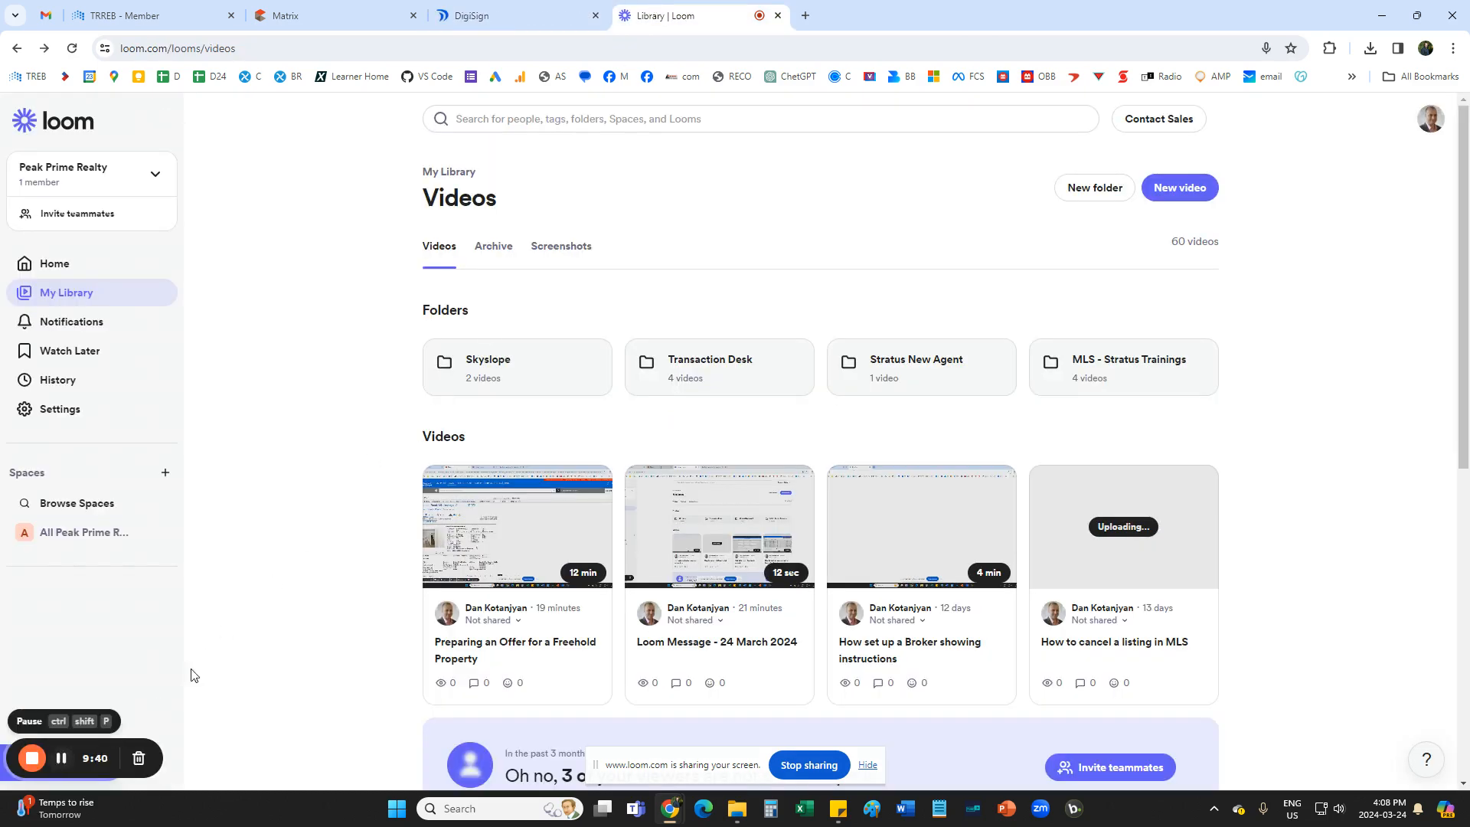
{"action": "left_click", "coordinate": [476, 16]}
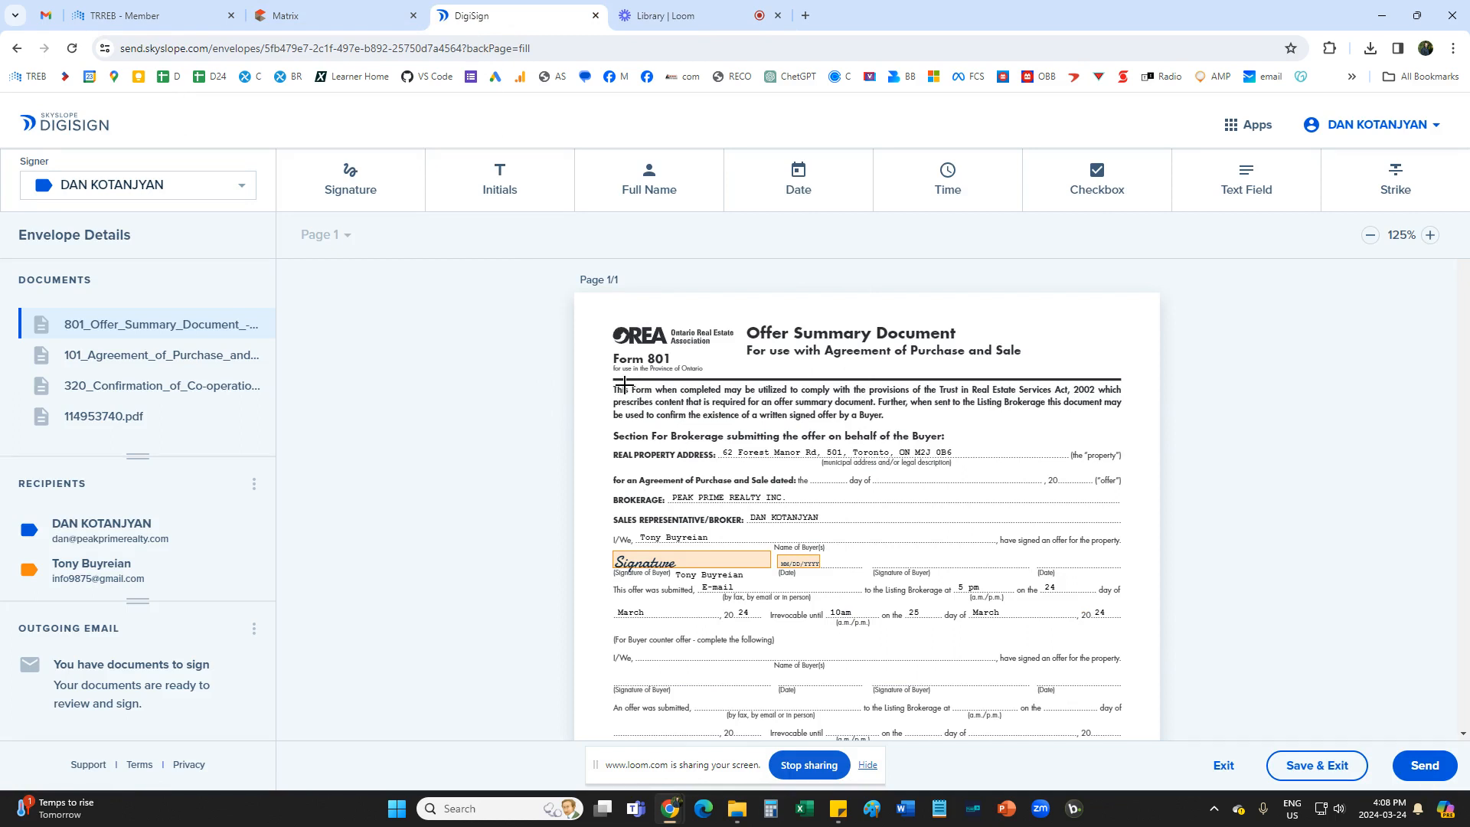
Check the Buyer's signature and date blocks on Form 801 and switch the active signer to the Buyer.
{"action": "scroll", "coordinate": [625, 384], "scroll_direction": "down", "scroll_amount": 1}
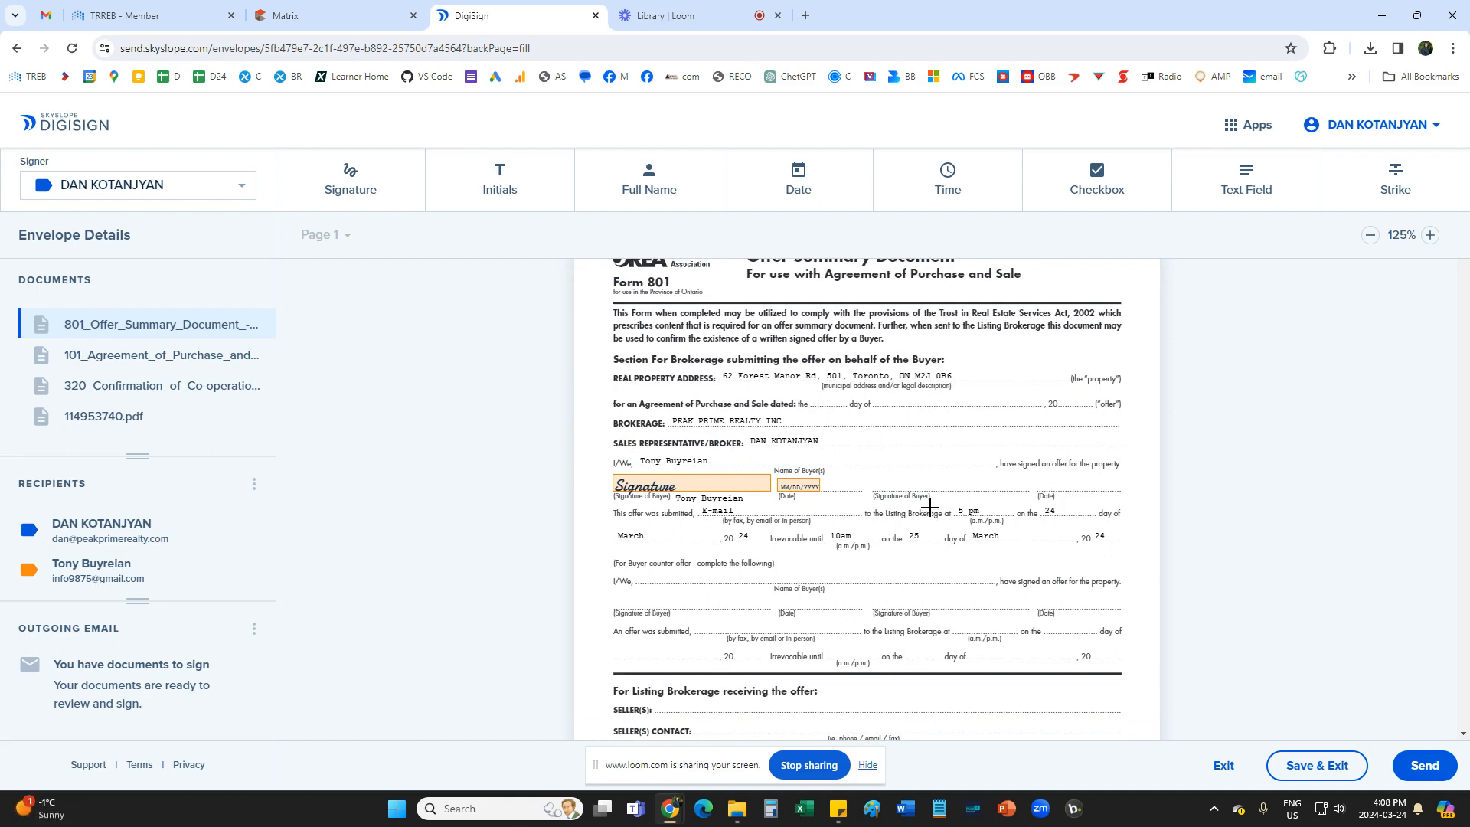
{"action": "scroll", "coordinate": [928, 507], "scroll_direction": "down", "scroll_amount": 8}
{"action": "scroll", "coordinate": [928, 506], "scroll_direction": "up", "scroll_amount": 10}
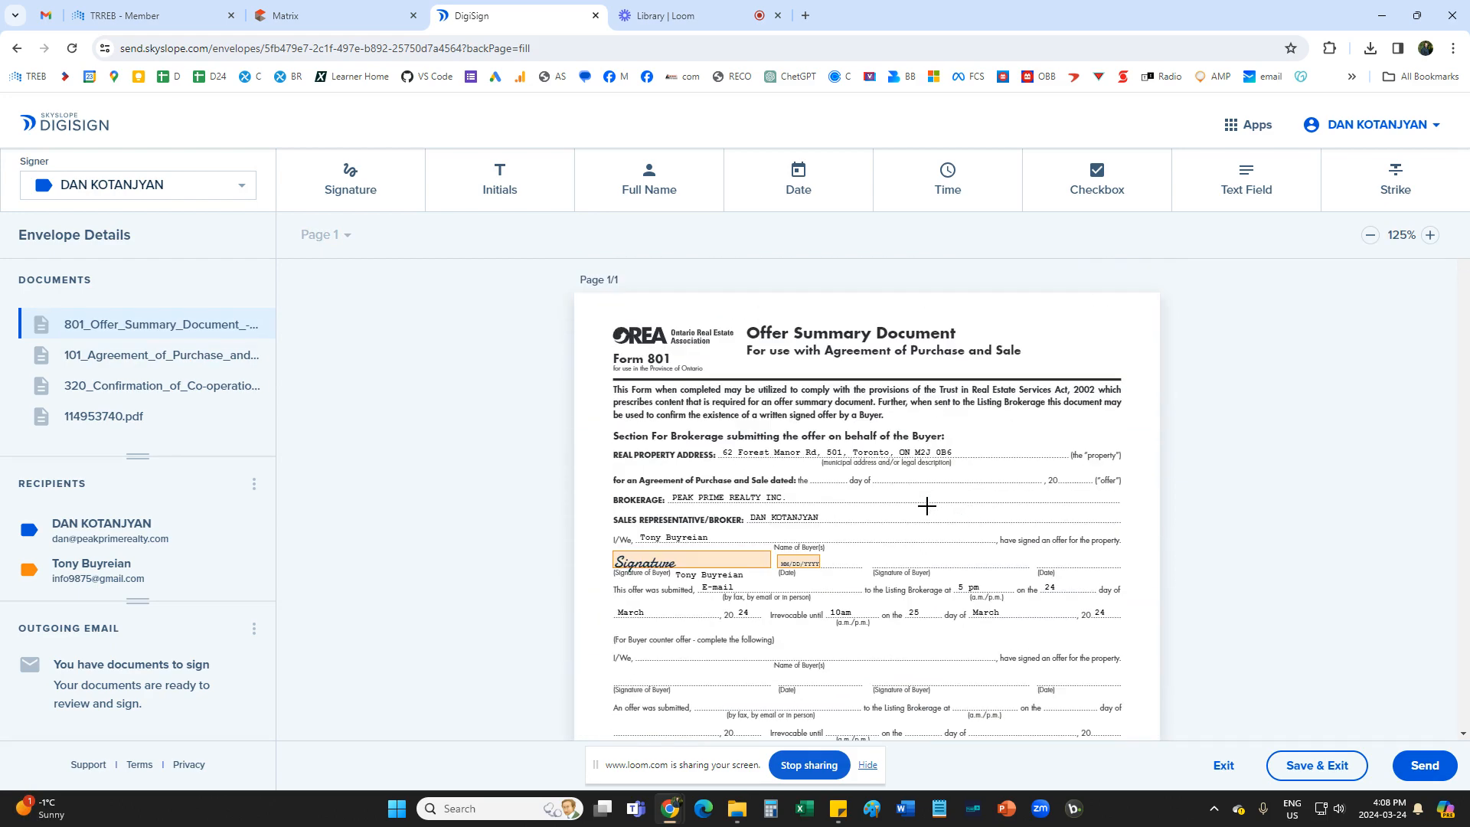
{"action": "scroll", "coordinate": [927, 506], "scroll_direction": "down", "scroll_amount": 2}
{"action": "scroll", "coordinate": [926, 506], "scroll_direction": "up", "scroll_amount": 2}
{"action": "left_click", "coordinate": [225, 194]}
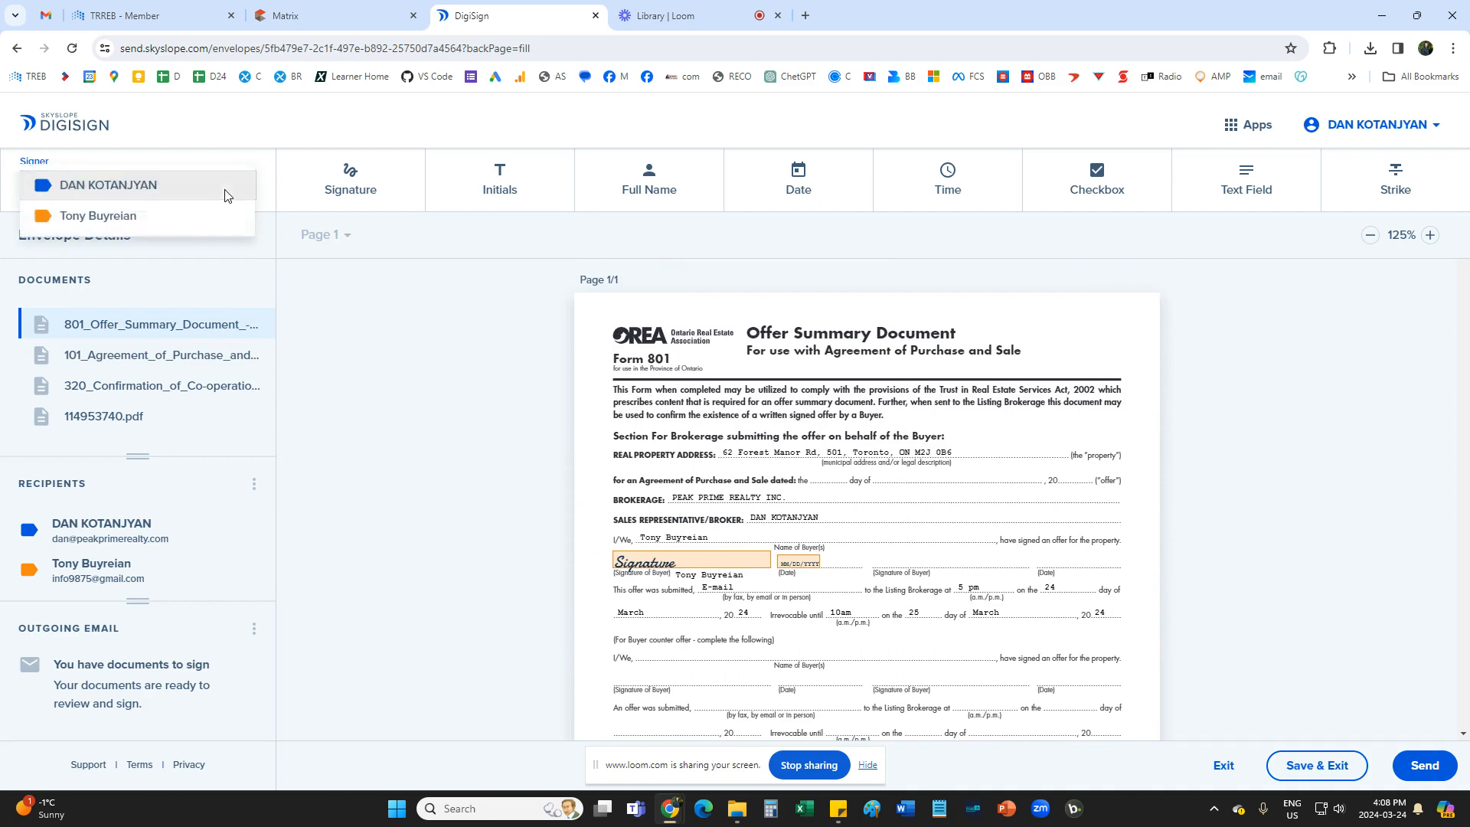
{"action": "left_click", "coordinate": [118, 218]}
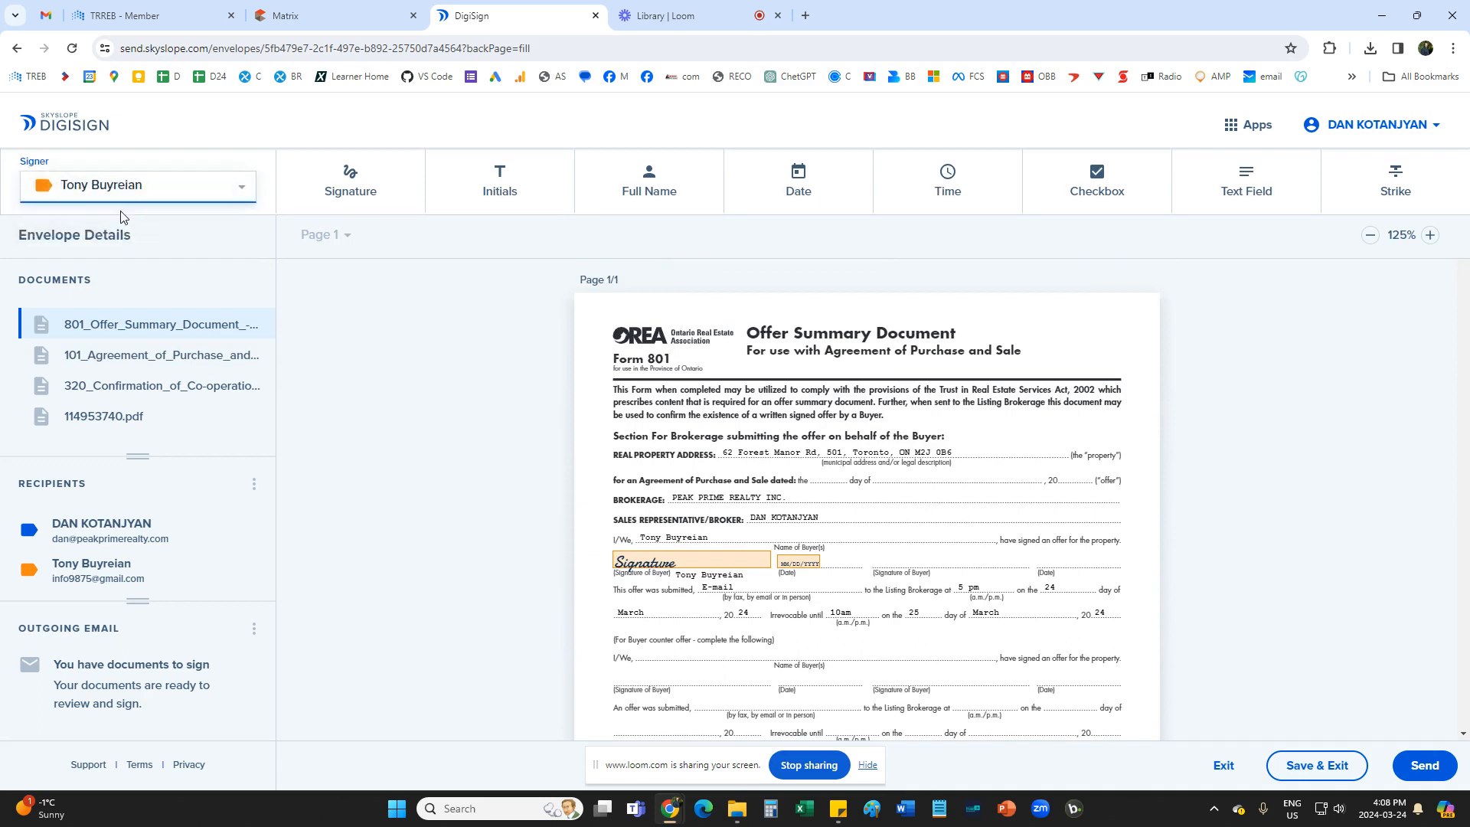
{"action": "left_click", "coordinate": [706, 429]}
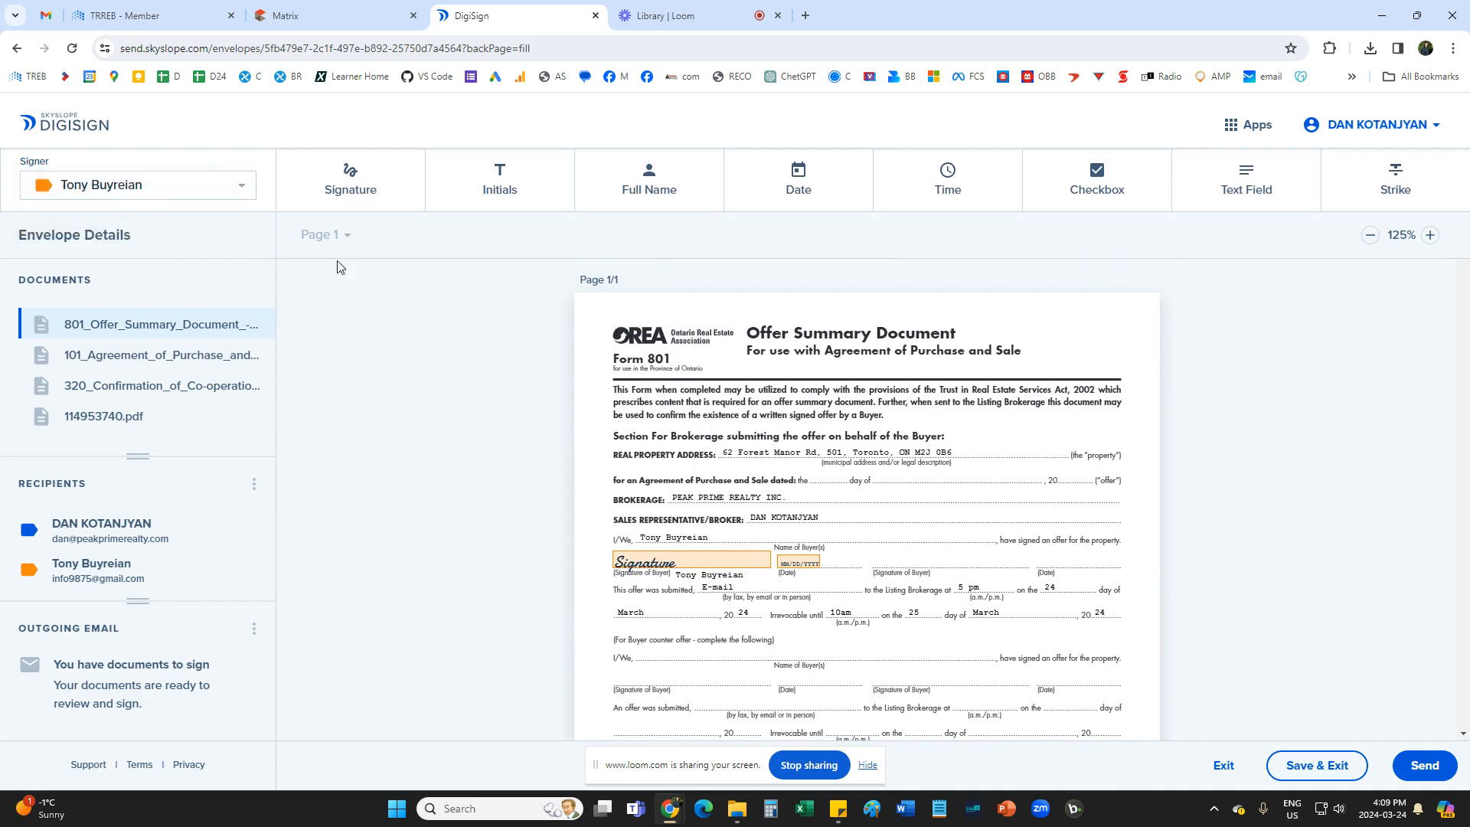
Check the pre-placed initials, signature and date blocks on Forms 801 and 101 up to page 6, Schedule A.
{"action": "scroll", "coordinate": [789, 417], "scroll_direction": "down", "scroll_amount": 2}
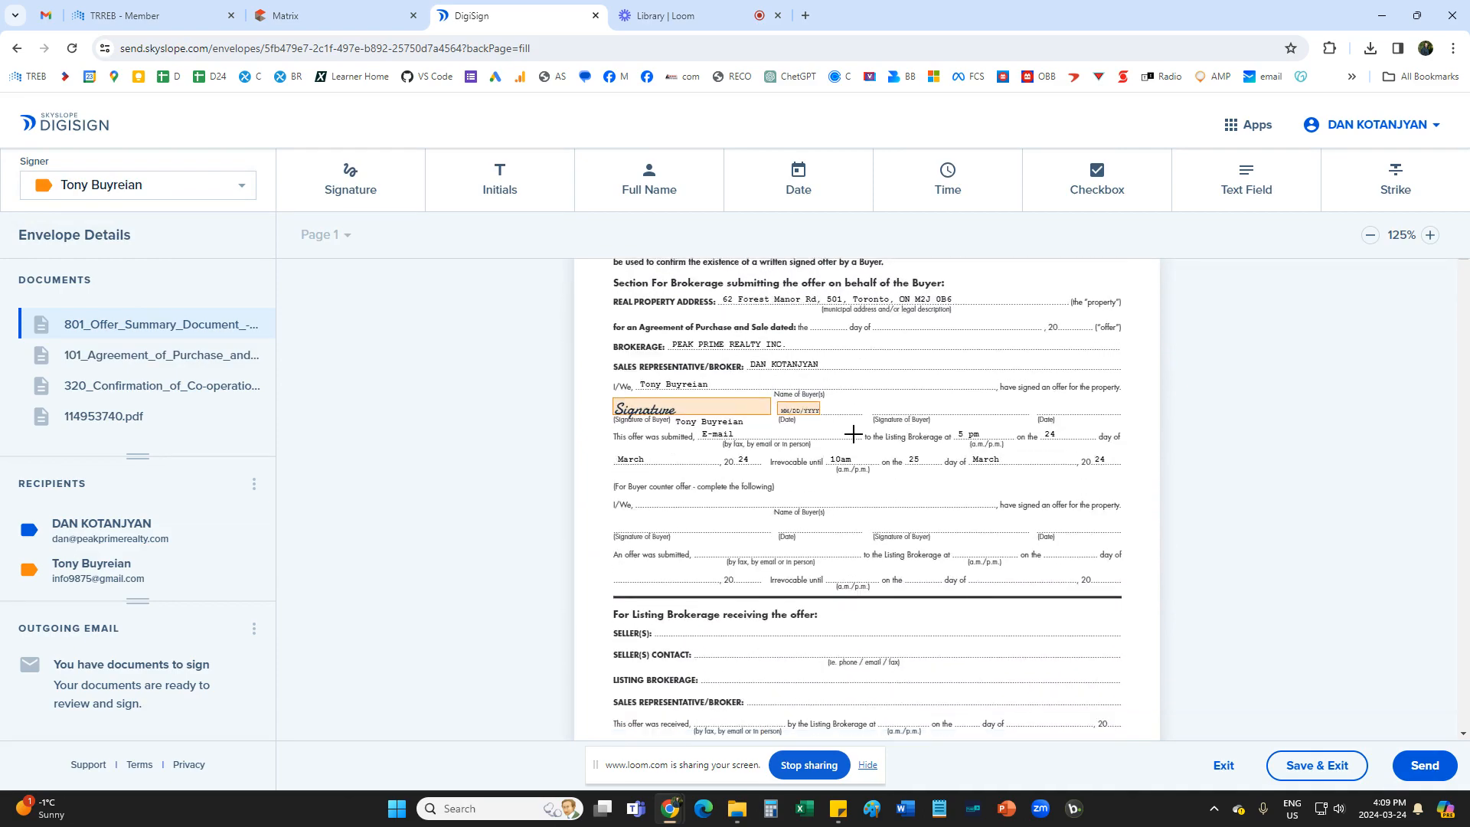
{"action": "scroll", "coordinate": [853, 434], "scroll_direction": "down", "scroll_amount": 9}
{"action": "scroll", "coordinate": [855, 445], "scroll_direction": "down", "scroll_amount": 5}
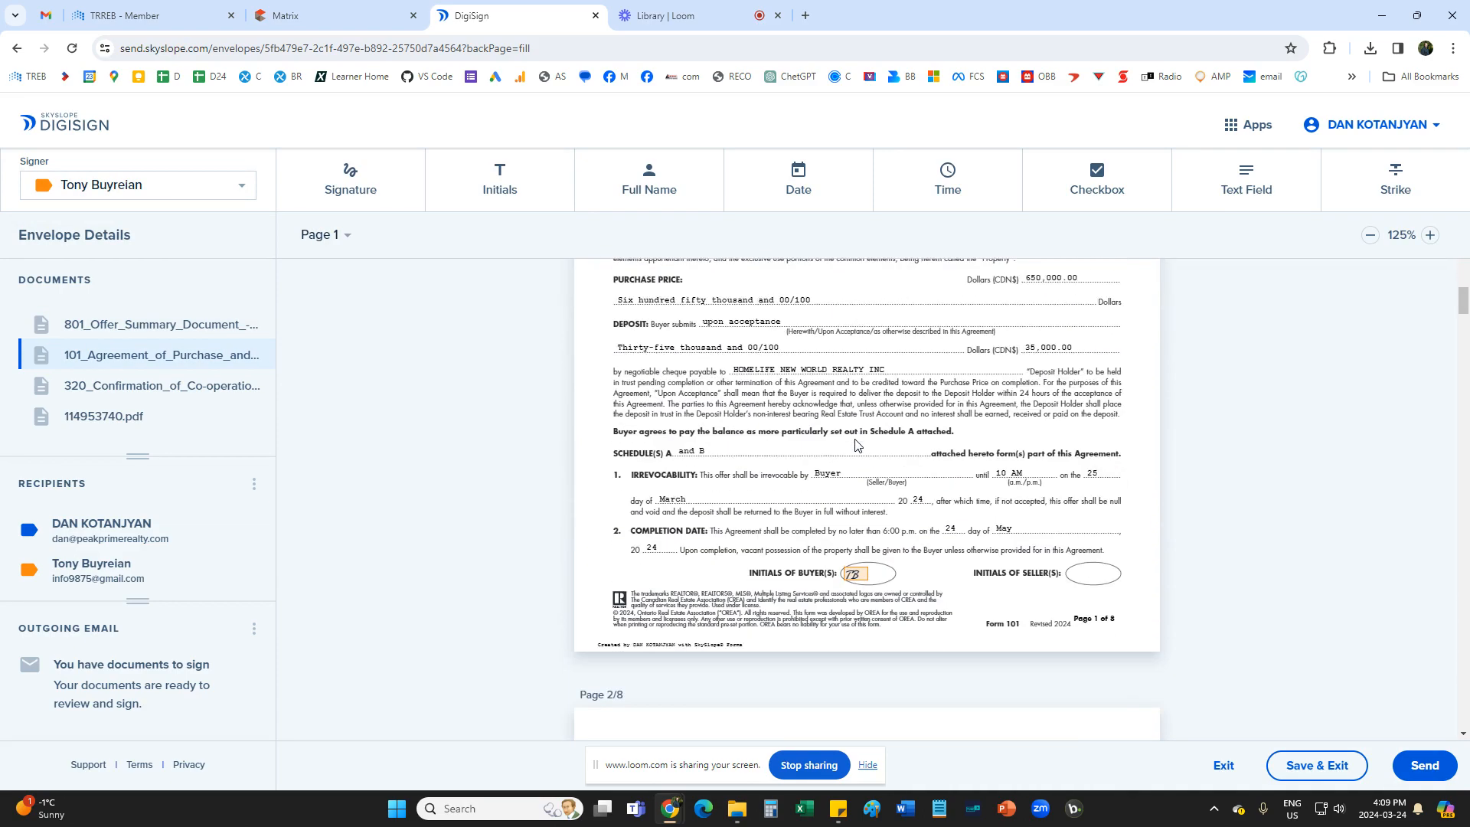
{"action": "scroll", "coordinate": [860, 398], "scroll_direction": "up", "scroll_amount": 4}
{"action": "scroll", "coordinate": [890, 528], "scroll_direction": "down", "scroll_amount": 3}
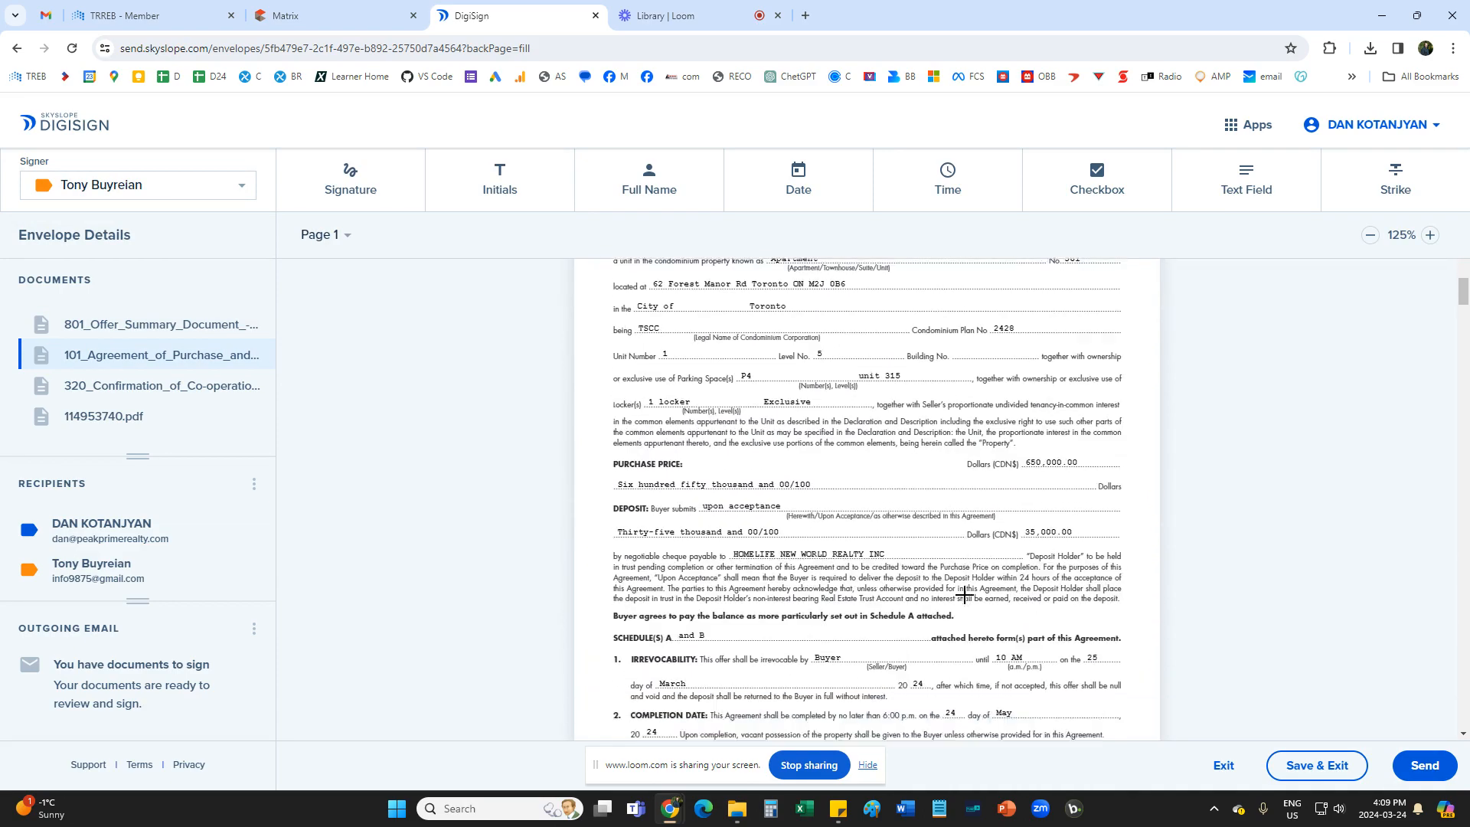
{"action": "scroll", "coordinate": [889, 528], "scroll_direction": "down", "scroll_amount": 10}
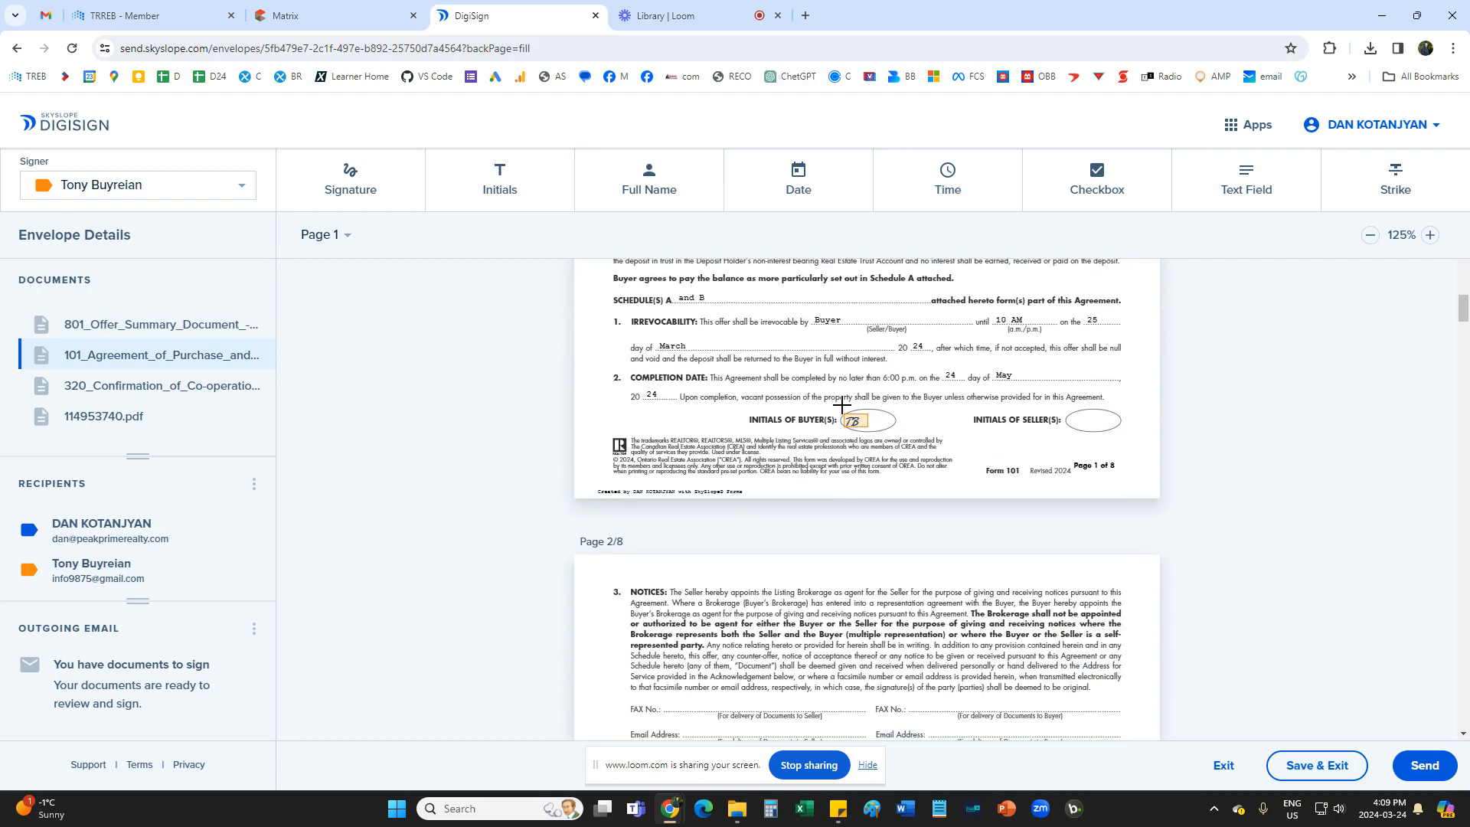
{"action": "scroll", "coordinate": [846, 441], "scroll_direction": "down", "scroll_amount": 13}
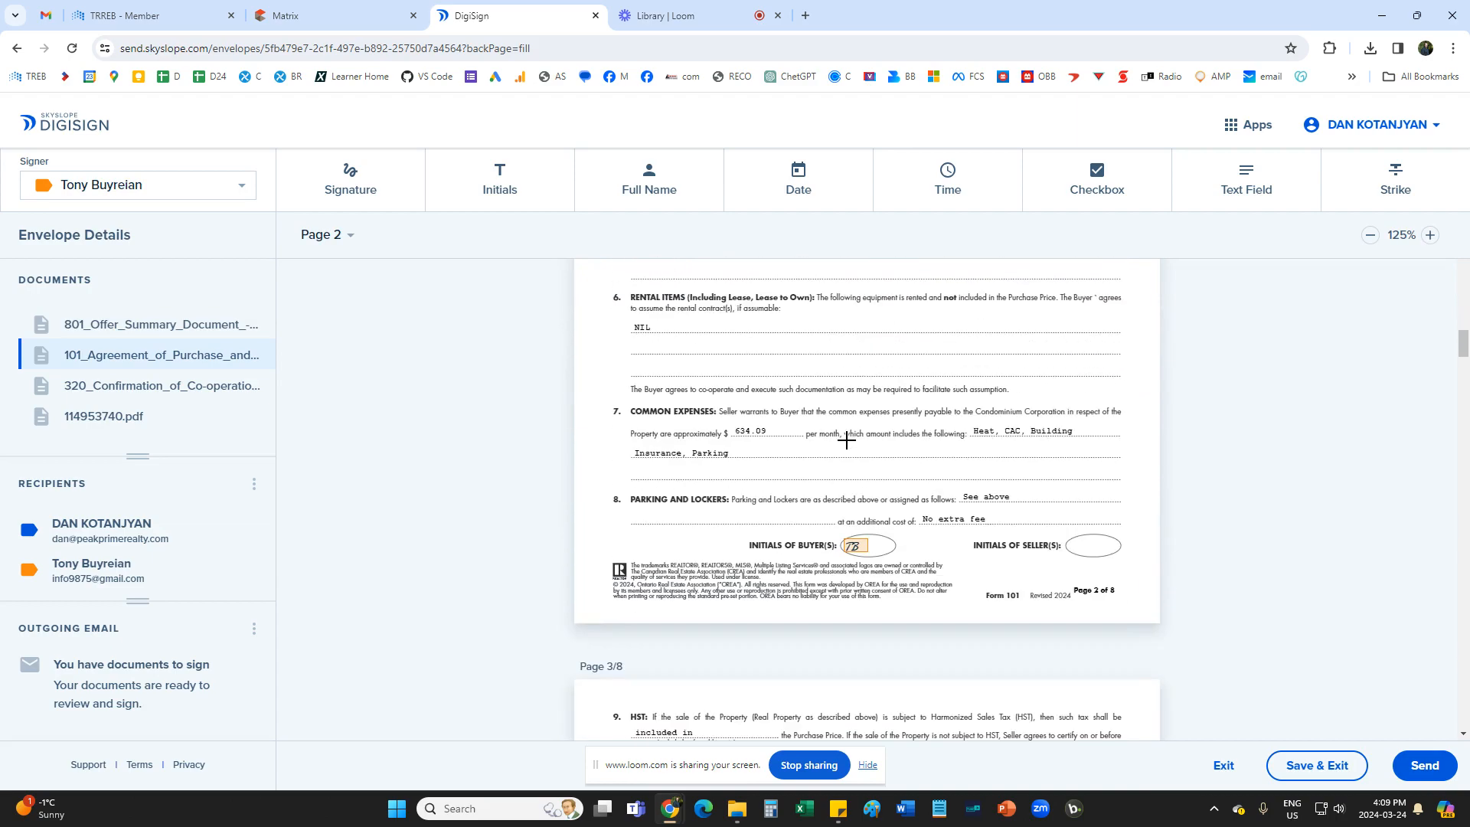
{"action": "scroll", "coordinate": [847, 440], "scroll_direction": "down", "scroll_amount": 20}
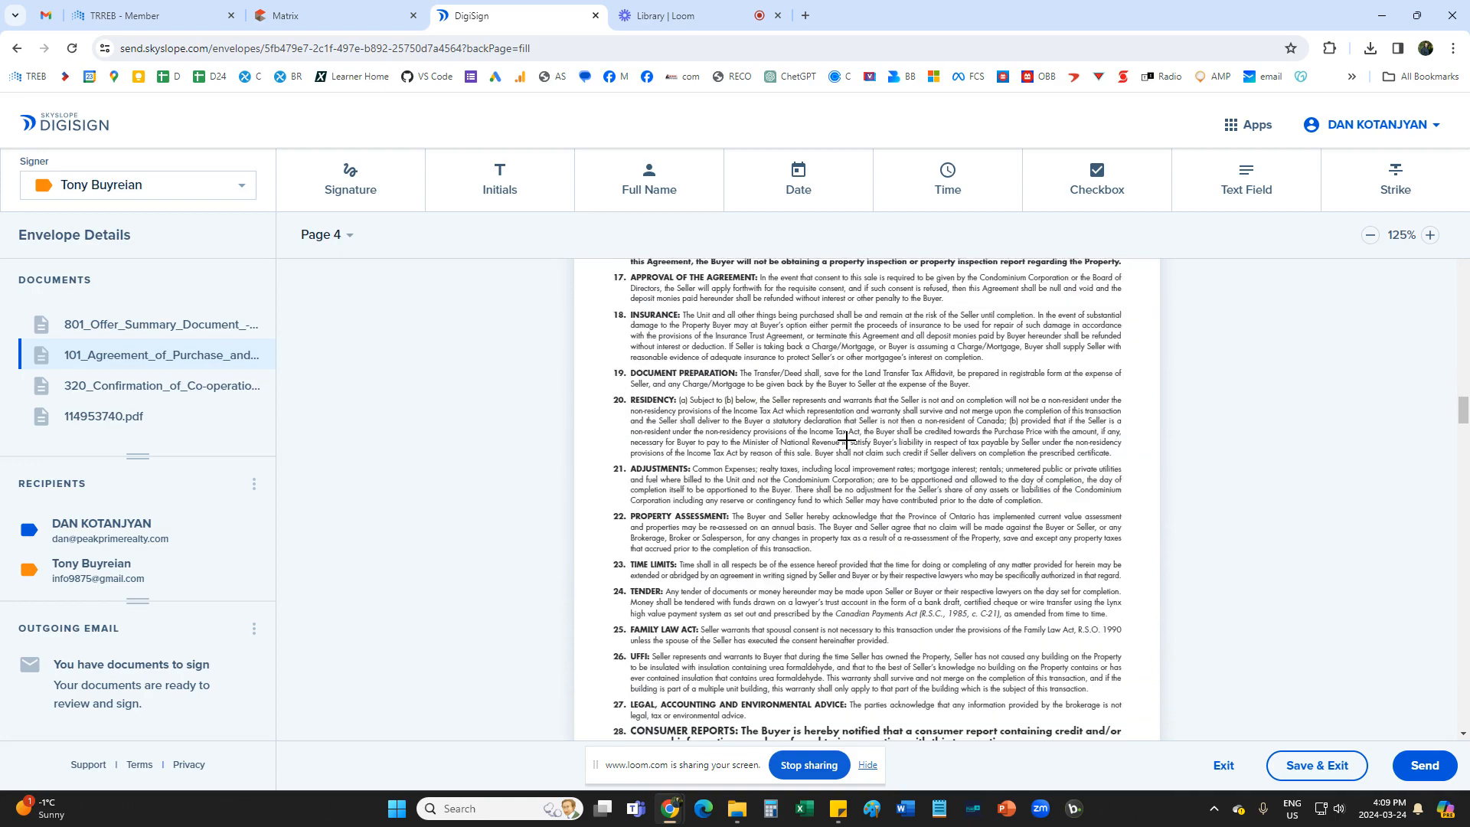
{"action": "scroll", "coordinate": [847, 440], "scroll_direction": "down", "scroll_amount": 3}
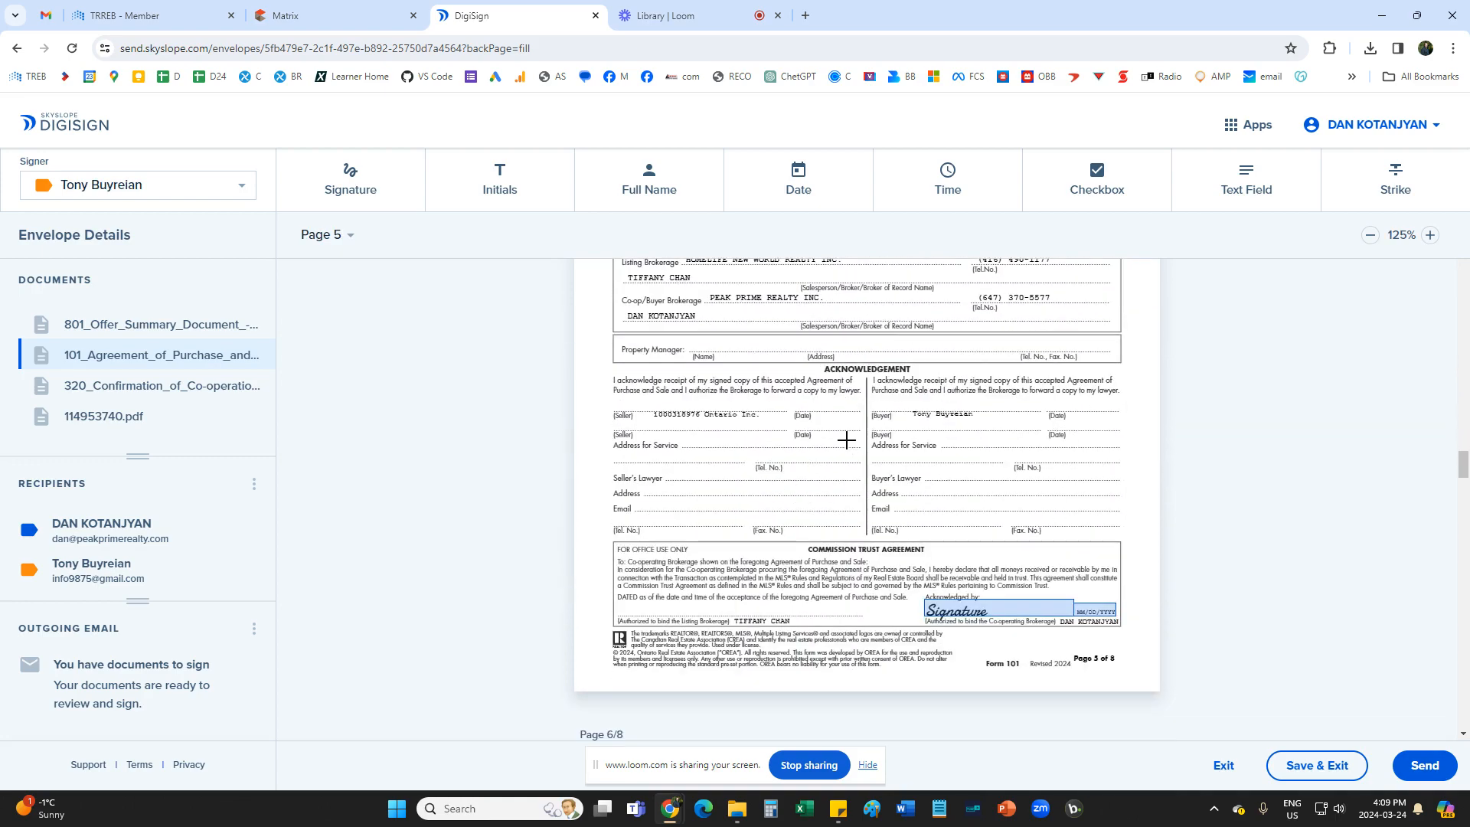
{"action": "scroll", "coordinate": [846, 441], "scroll_direction": "down", "scroll_amount": 2}
{"action": "scroll", "coordinate": [987, 440], "scroll_direction": "up", "scroll_amount": 7}
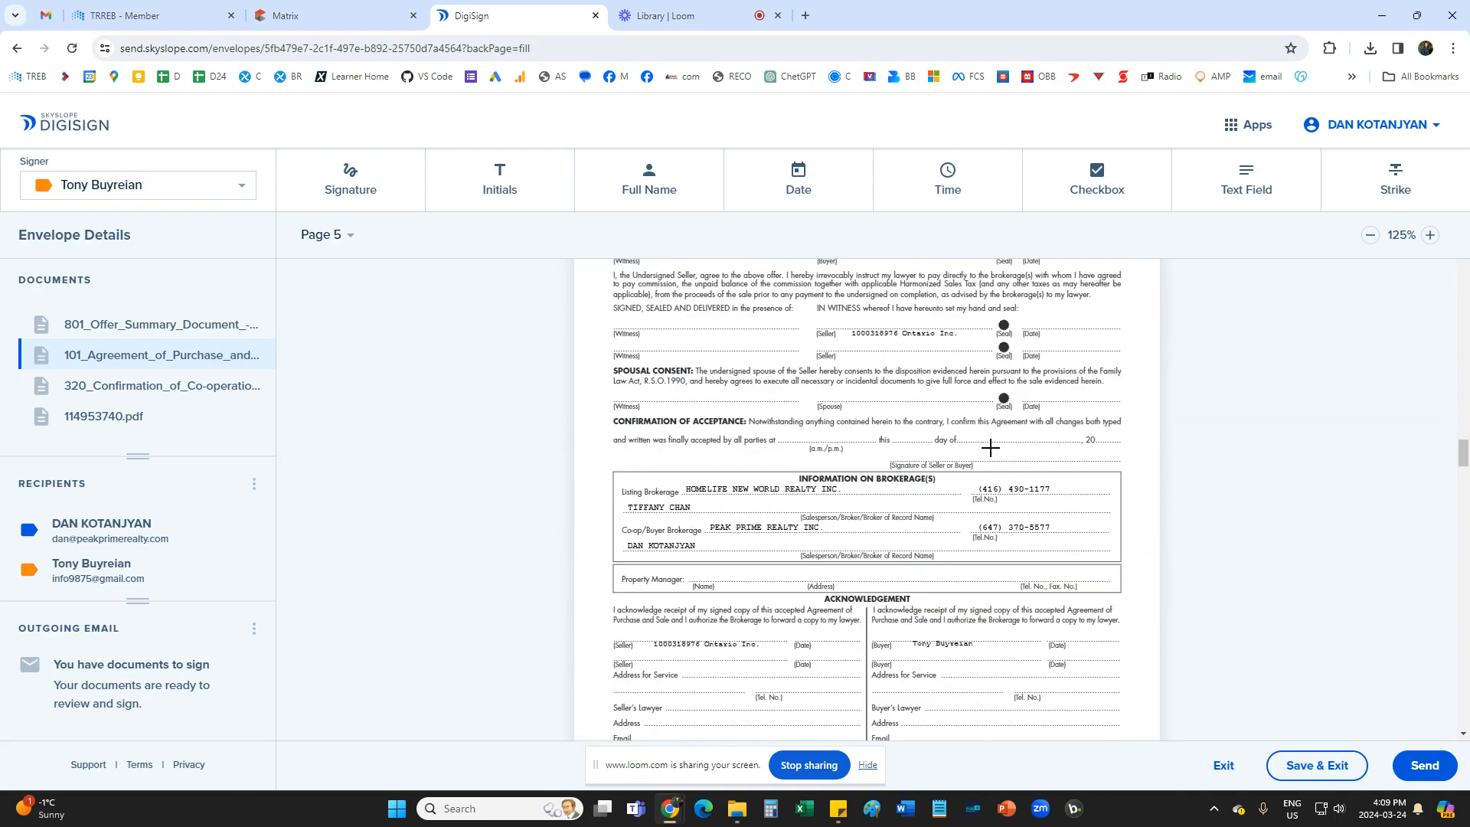
{"action": "scroll", "coordinate": [917, 414], "scroll_direction": "down", "scroll_amount": 10}
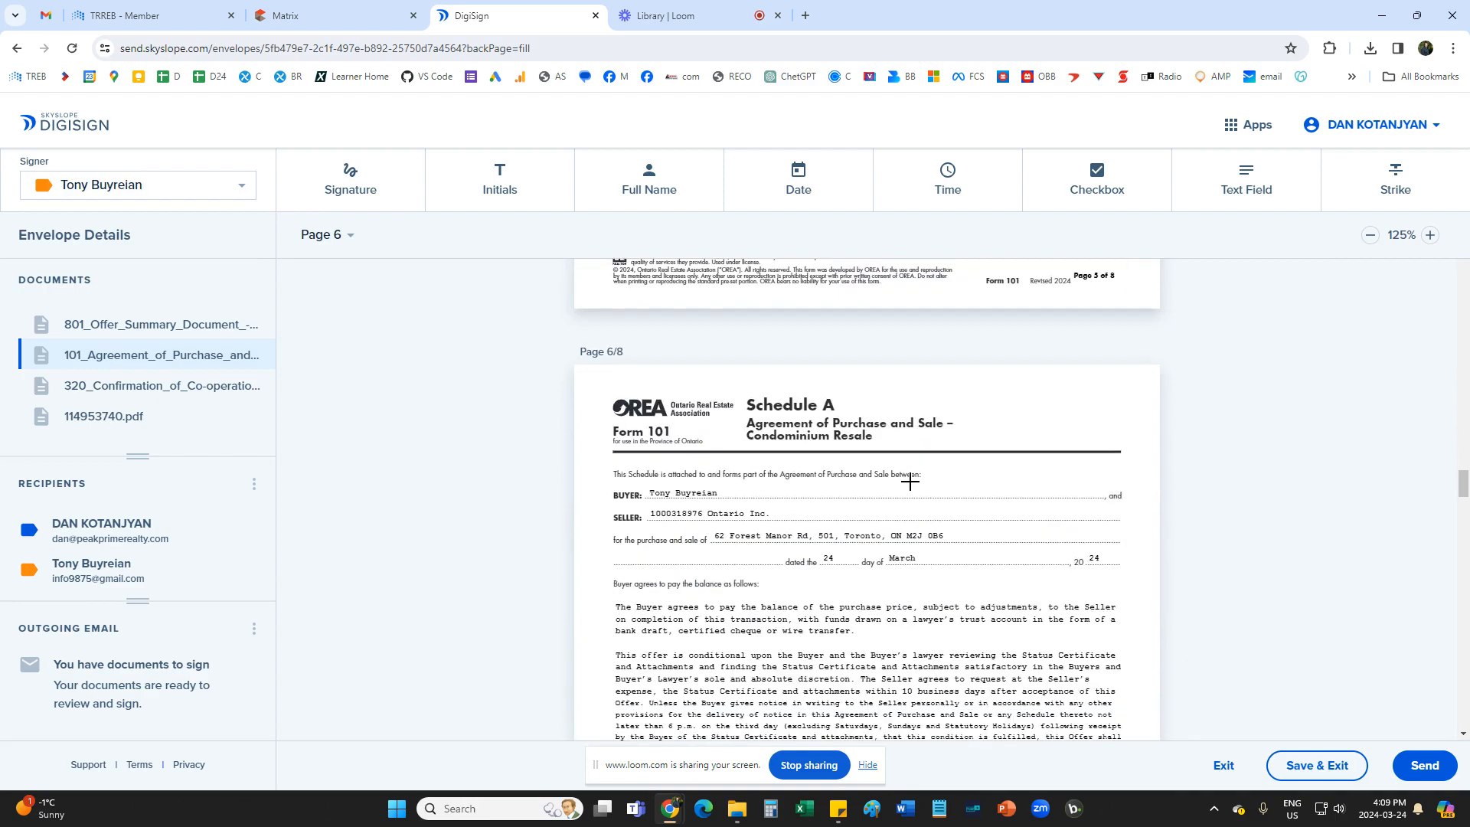
{"action": "scroll", "coordinate": [910, 480], "scroll_direction": "down", "scroll_amount": 6}
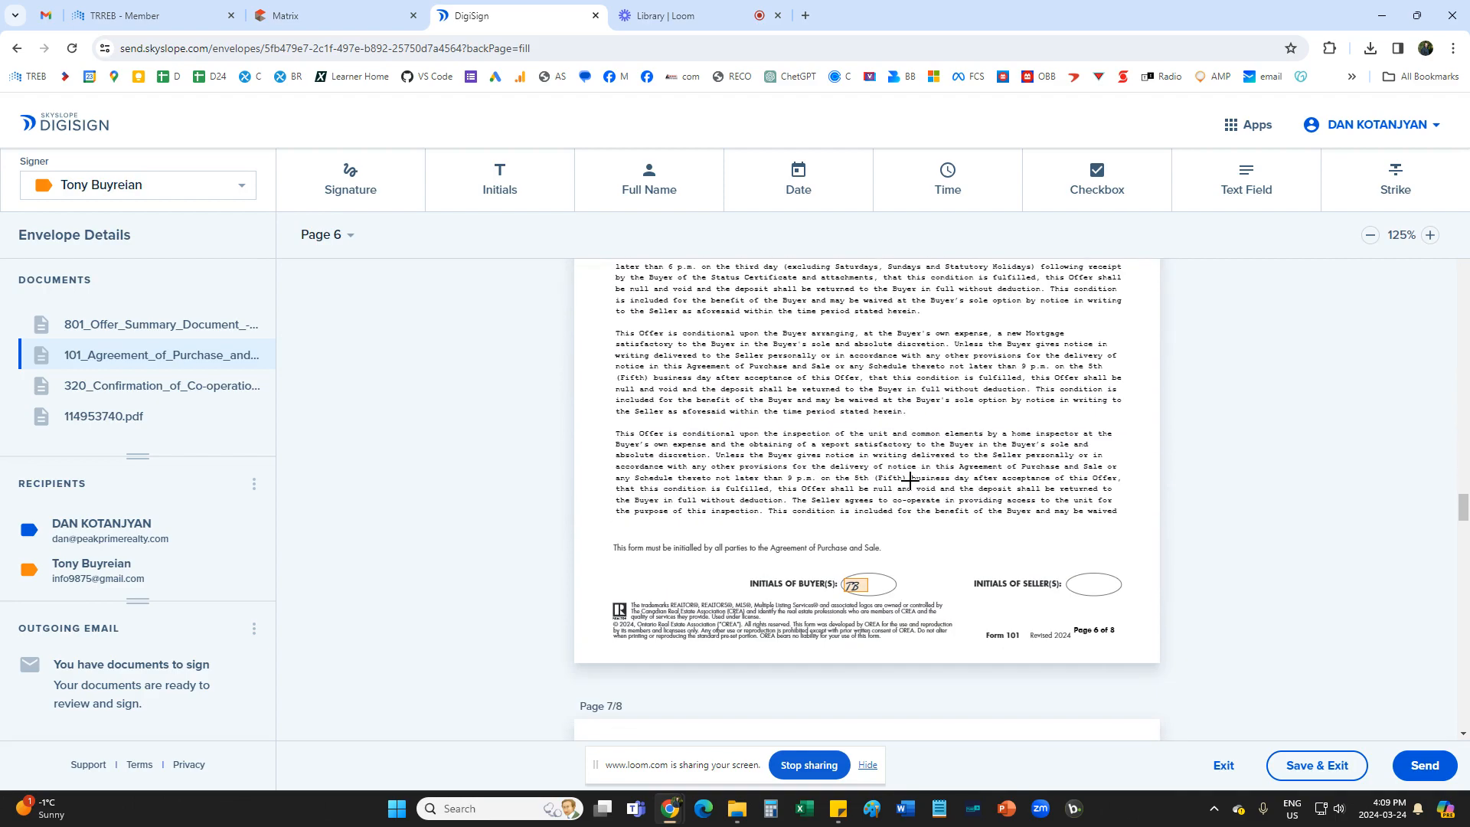
{"action": "scroll", "coordinate": [910, 480], "scroll_direction": "up", "scroll_amount": 3}
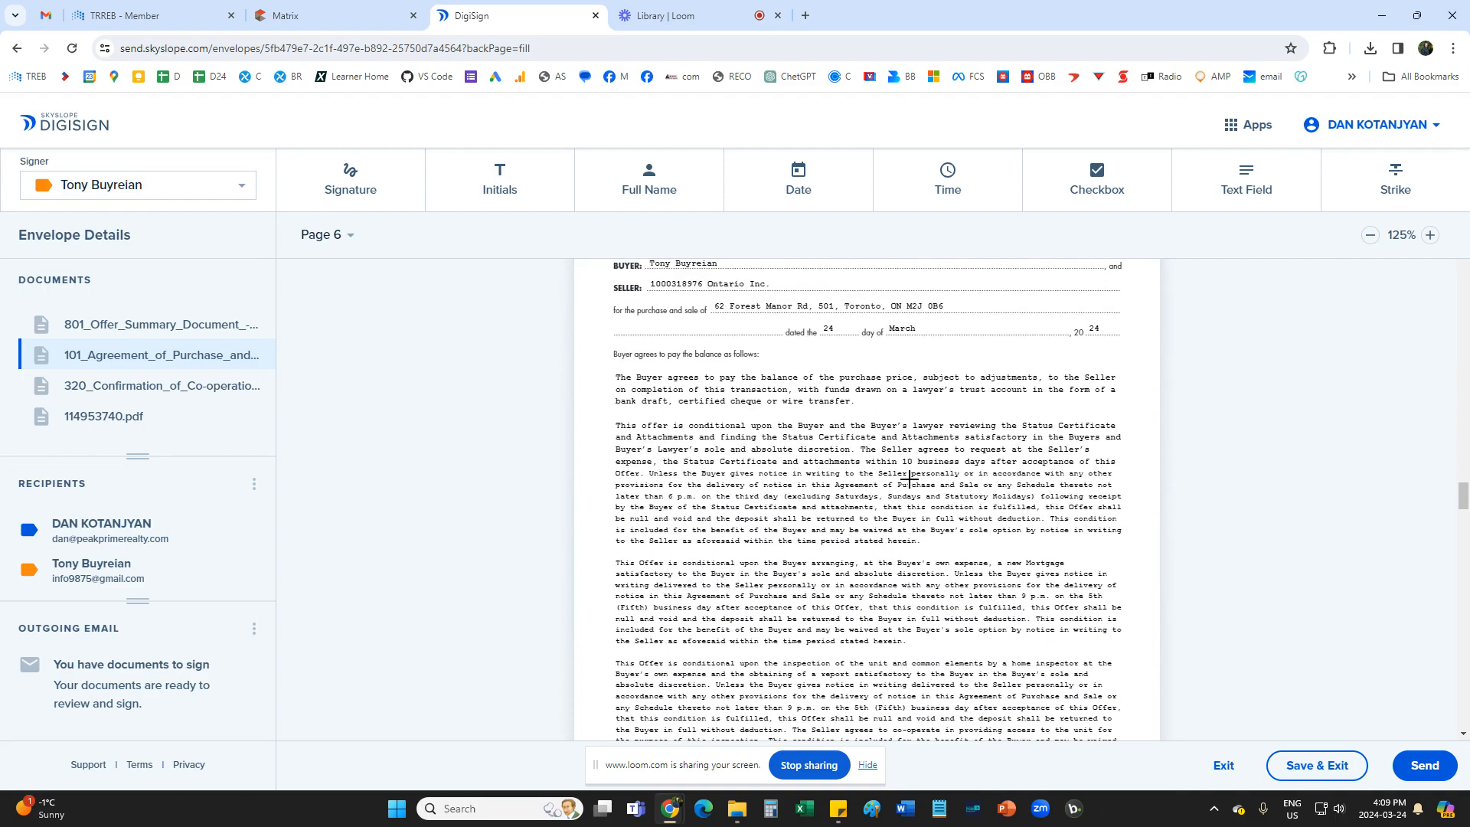
Strike out the mortgage financing and home inspection condition paragraphs in Schedule A on page 6 of Form 101.
{"action": "scroll", "coordinate": [909, 480], "scroll_direction": "down", "scroll_amount": 1}
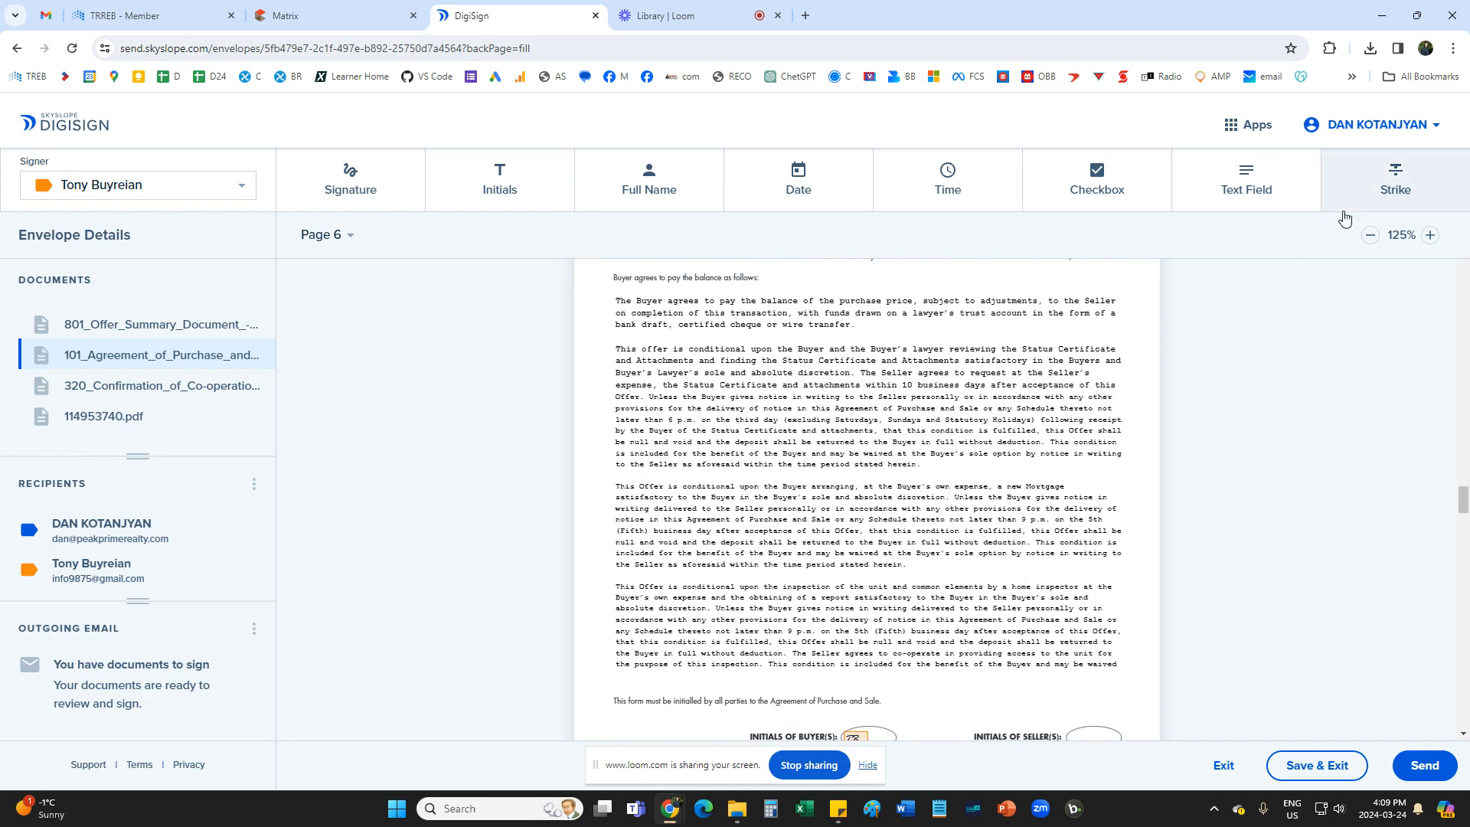
{"action": "left_click", "coordinate": [1395, 184]}
{"action": "left_click_drag", "start_coordinate": [611, 481], "coordinate": [1124, 562]}
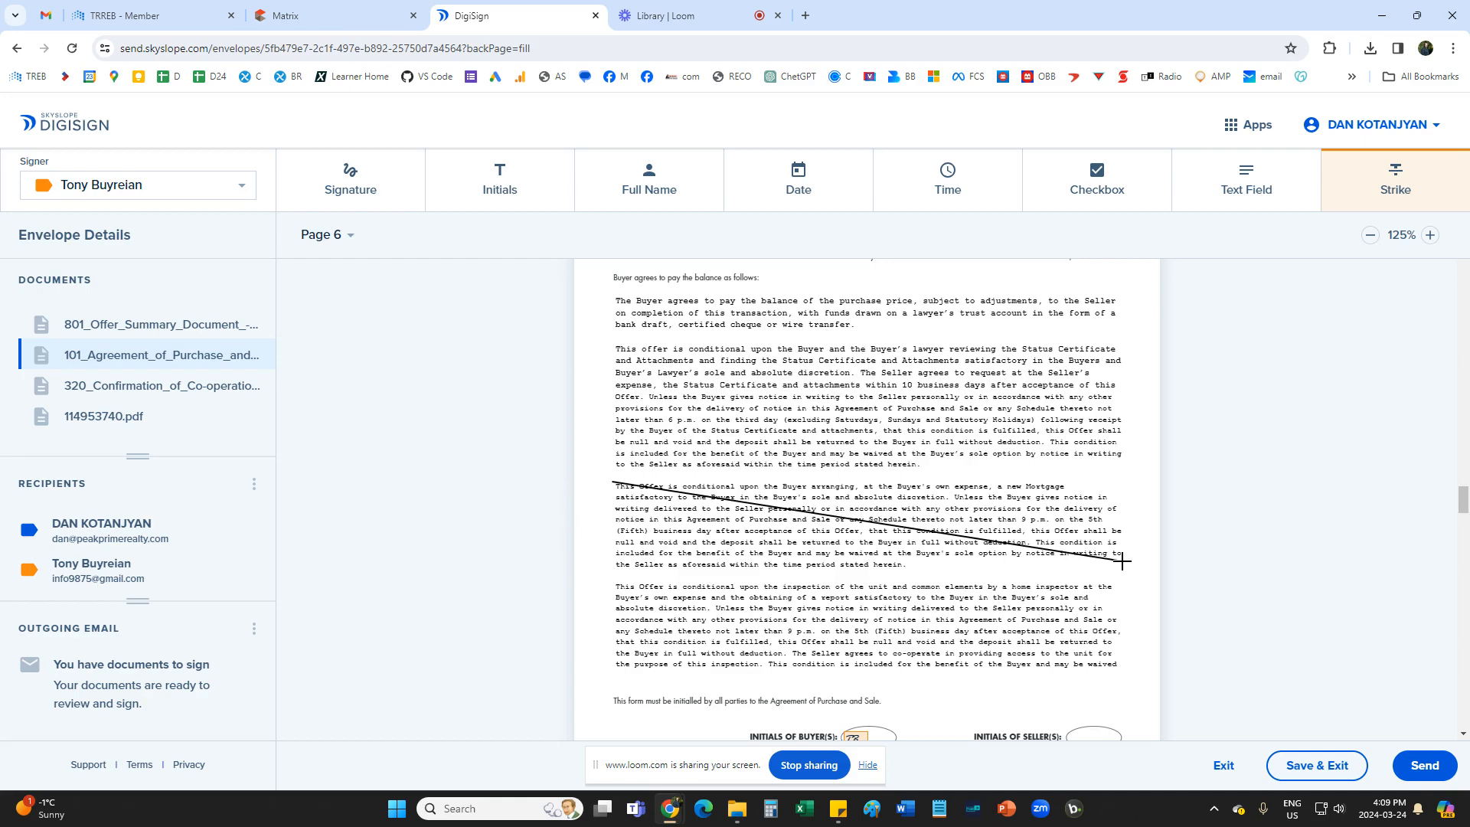
{"action": "left_click", "coordinate": [1363, 203]}
{"action": "left_click_drag", "start_coordinate": [610, 581], "coordinate": [1118, 673]}
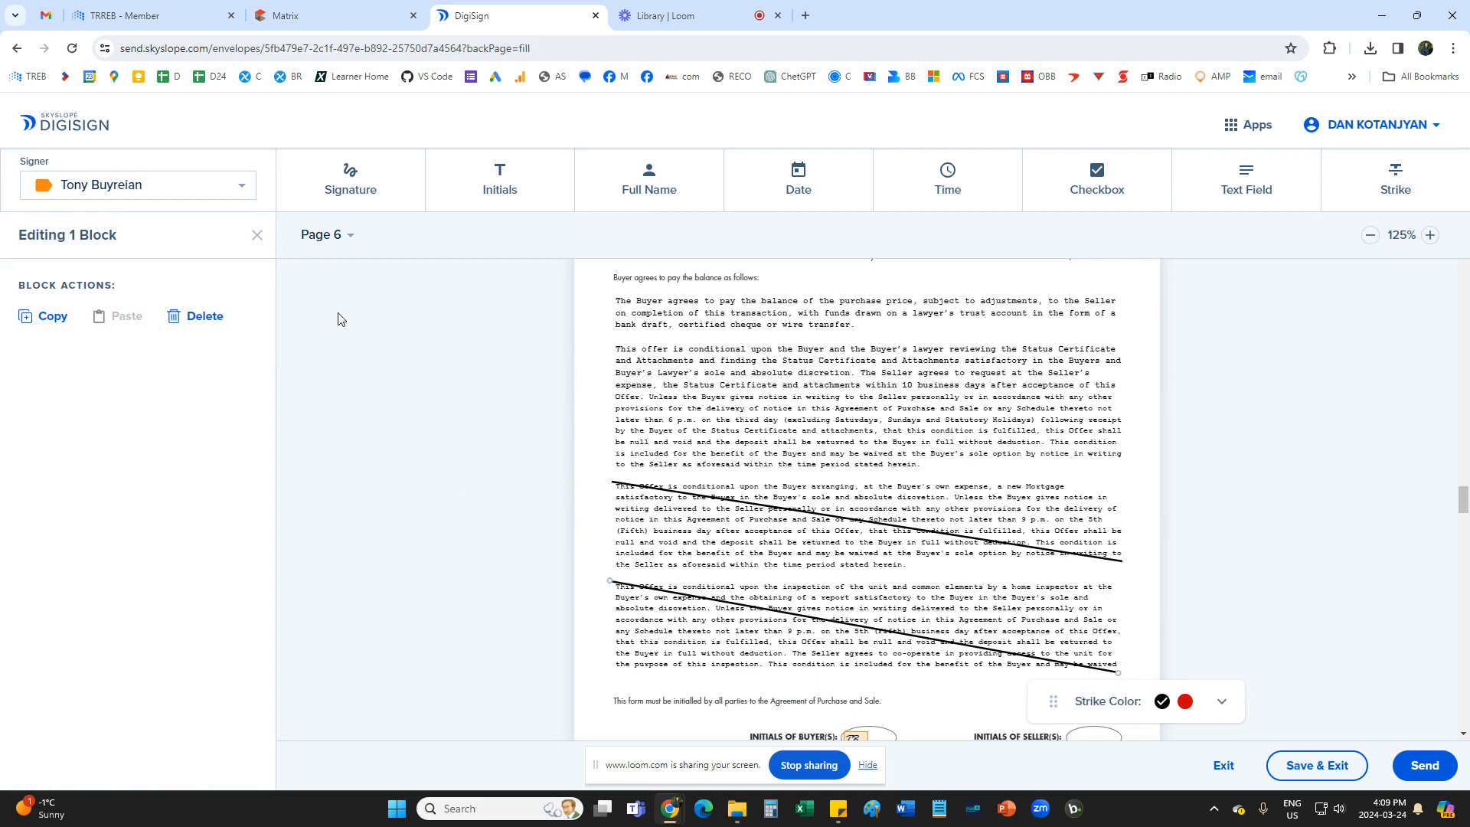
Place a Buyer initials block beside each of the two struck-out conditions on page 6 of Form 101.
{"action": "left_click", "coordinate": [494, 186]}
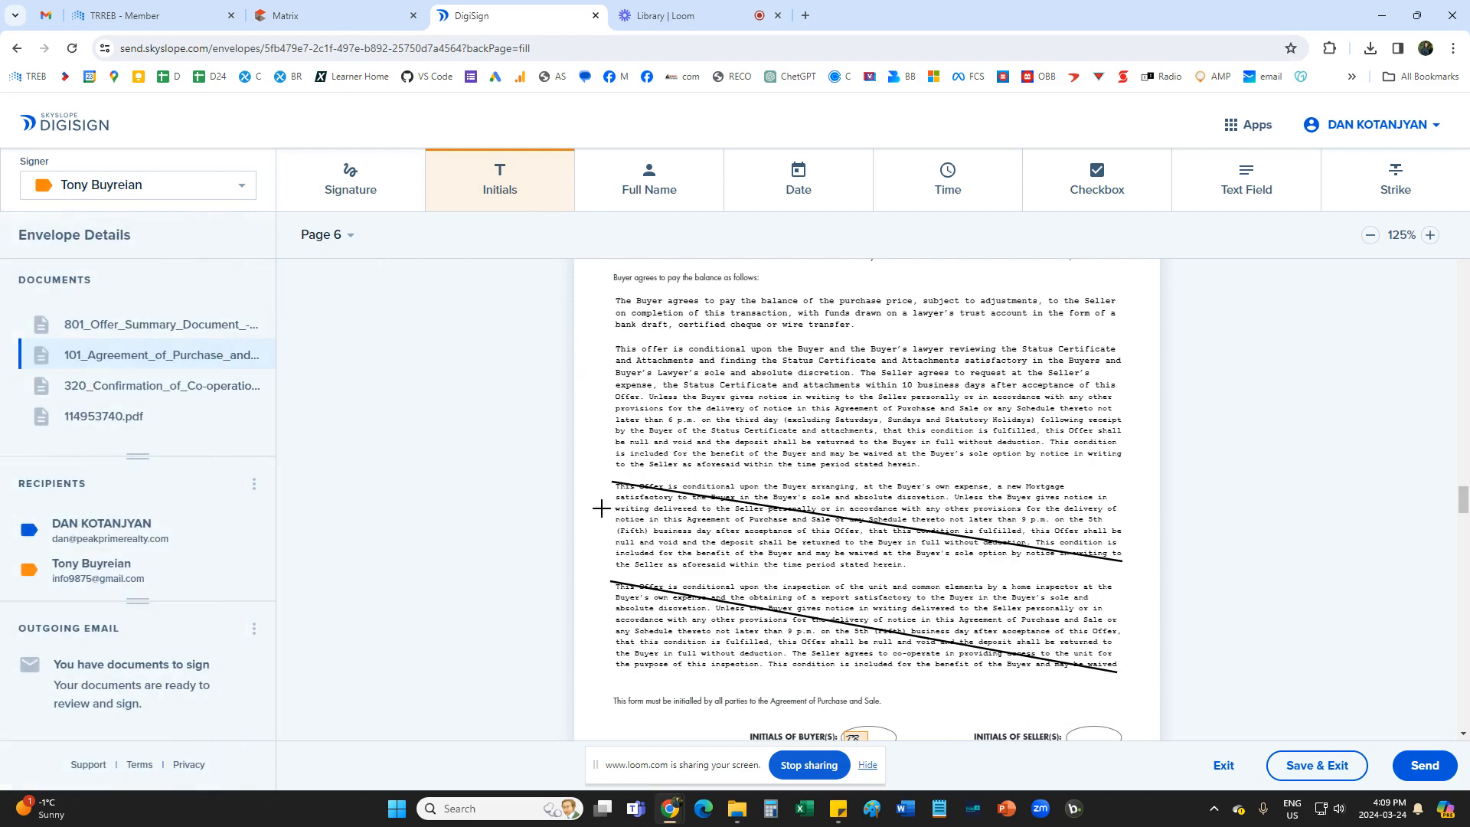
{"action": "left_click", "coordinate": [595, 514]}
{"action": "left_click", "coordinate": [494, 184]}
{"action": "left_click", "coordinate": [596, 617]}
{"action": "left_click", "coordinate": [601, 641]}
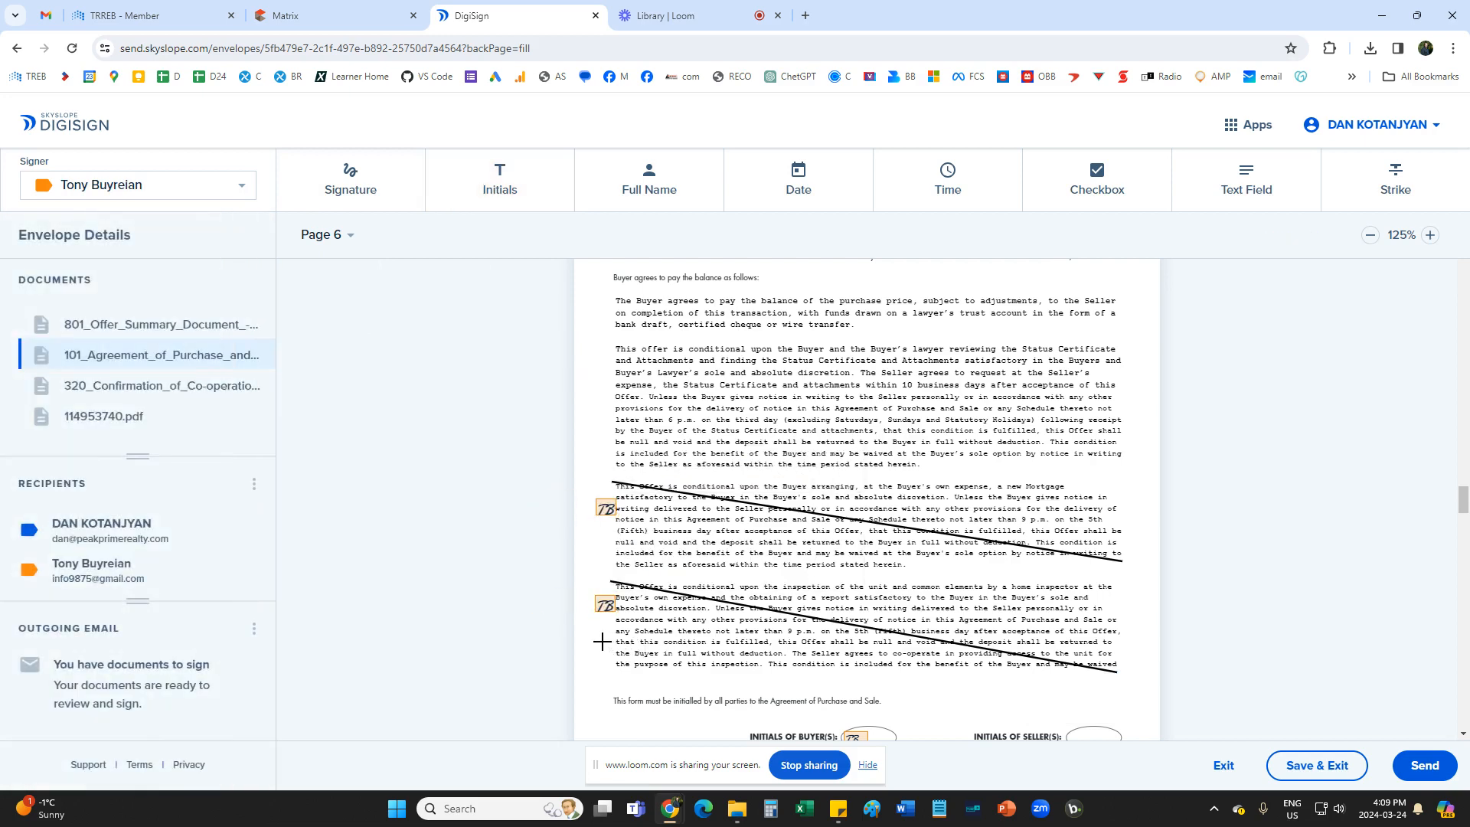
Delete the Buyer initials block from the Consent for Multiple Representation section on page 2 of Form 320.
{"action": "scroll", "coordinate": [601, 642], "scroll_direction": "down", "scroll_amount": 2}
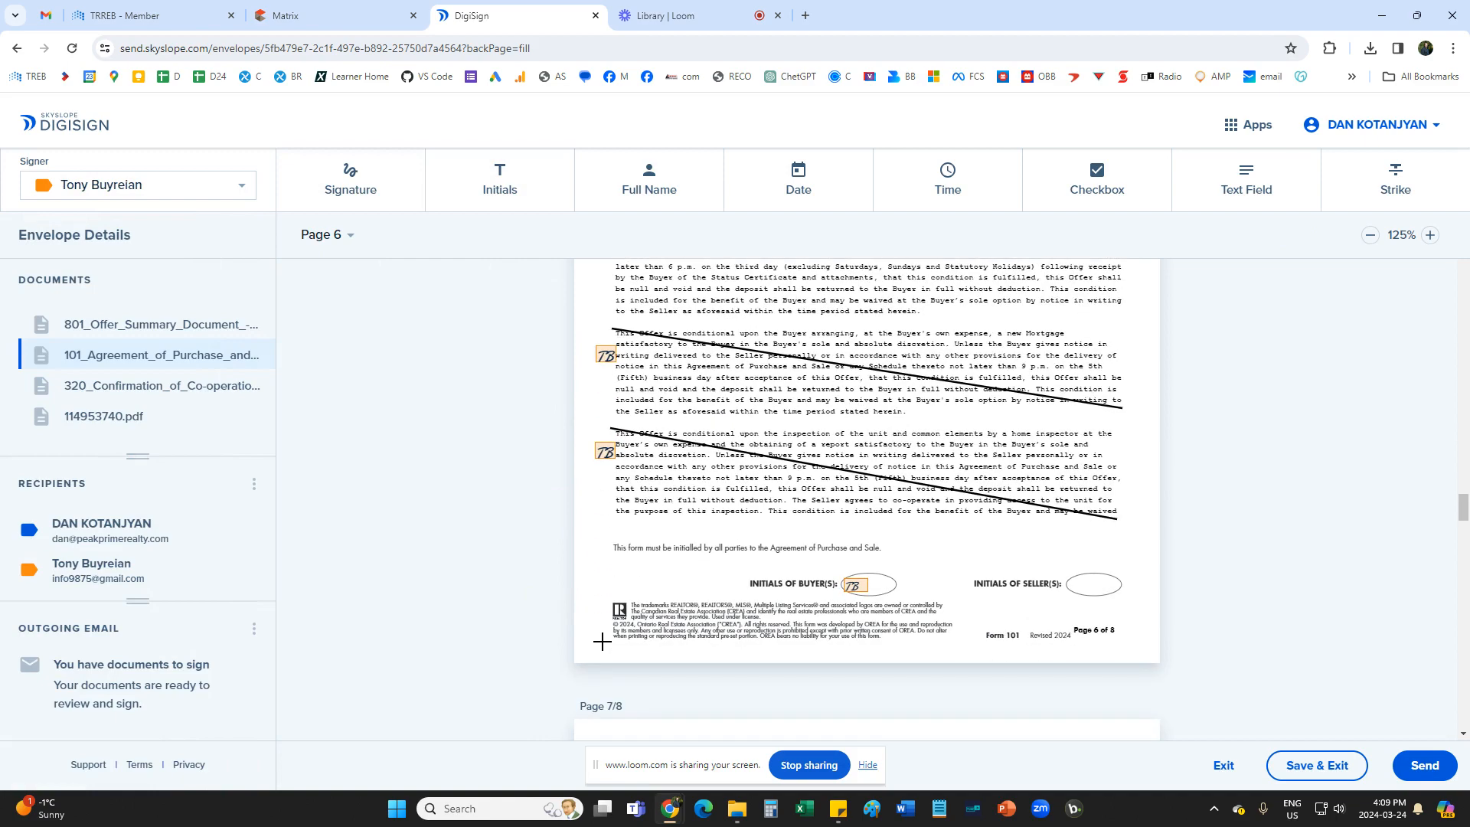
{"action": "scroll", "coordinate": [866, 588], "scroll_direction": "down", "scroll_amount": 9}
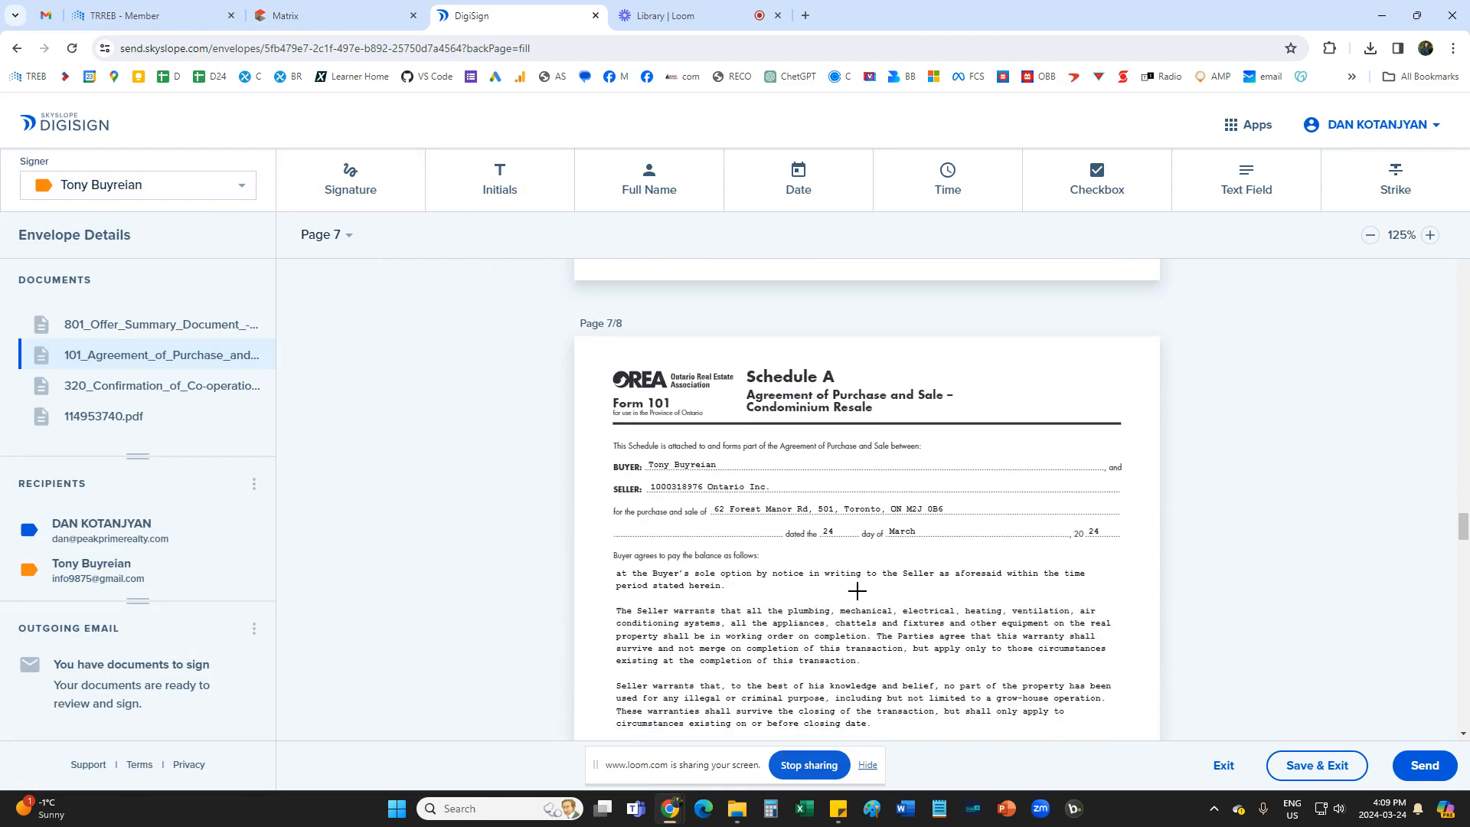
{"action": "scroll", "coordinate": [857, 590], "scroll_direction": "down", "scroll_amount": 9}
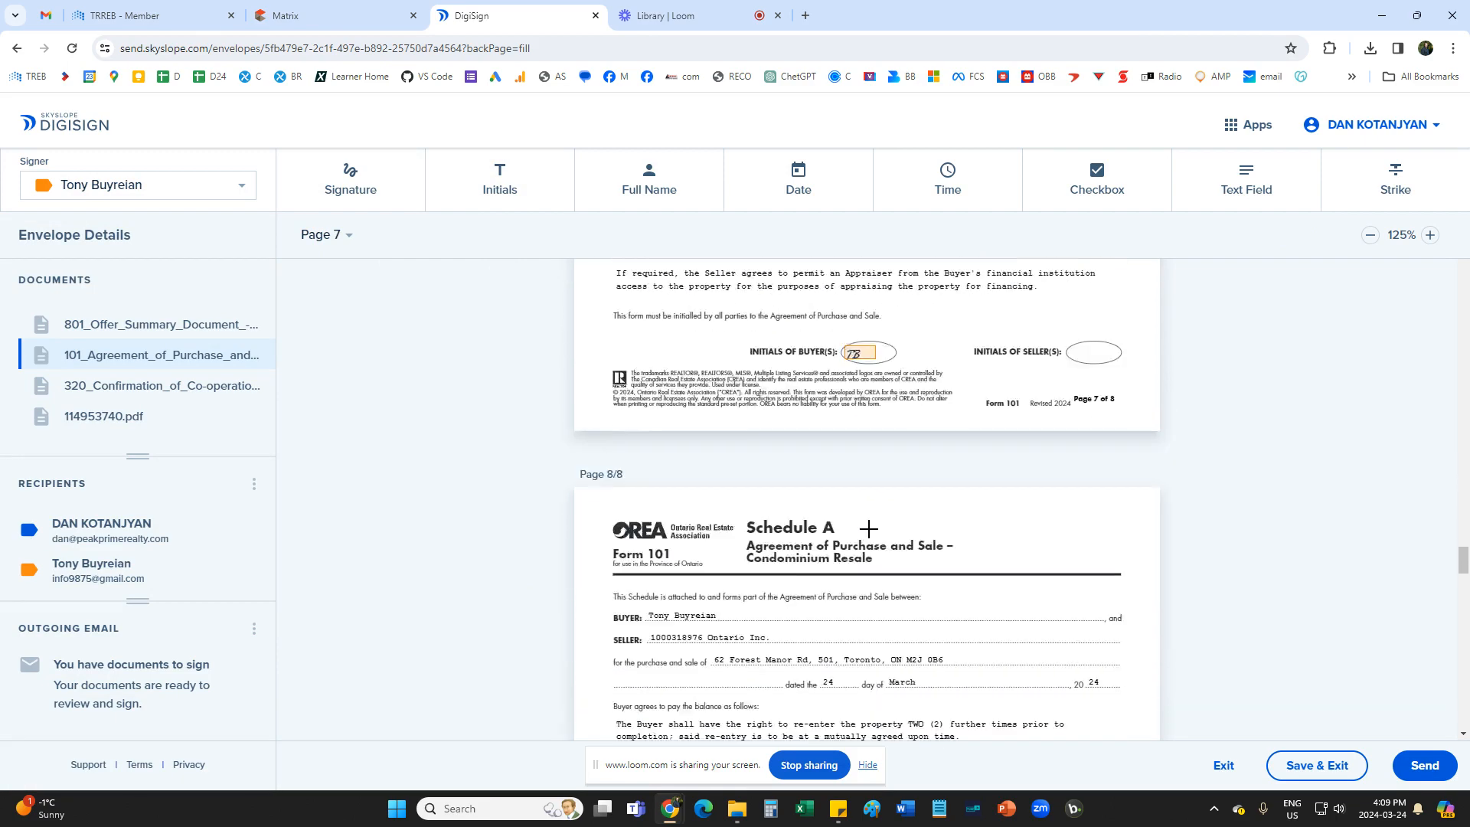
{"action": "scroll", "coordinate": [869, 528], "scroll_direction": "down", "scroll_amount": 9}
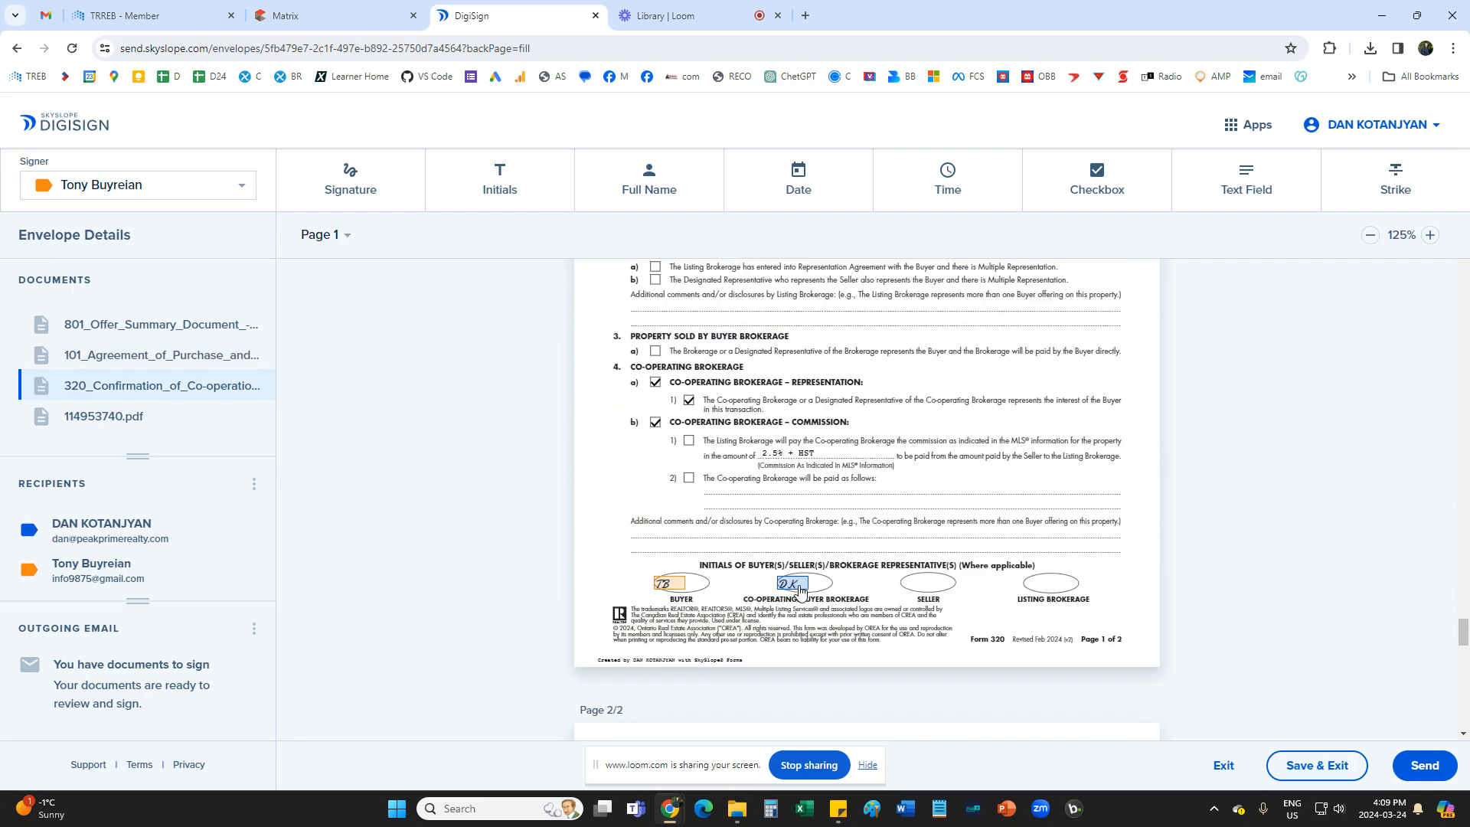
{"action": "scroll", "coordinate": [718, 592], "scroll_direction": "down", "scroll_amount": 4}
{"action": "scroll", "coordinate": [873, 482], "scroll_direction": "down", "scroll_amount": 5}
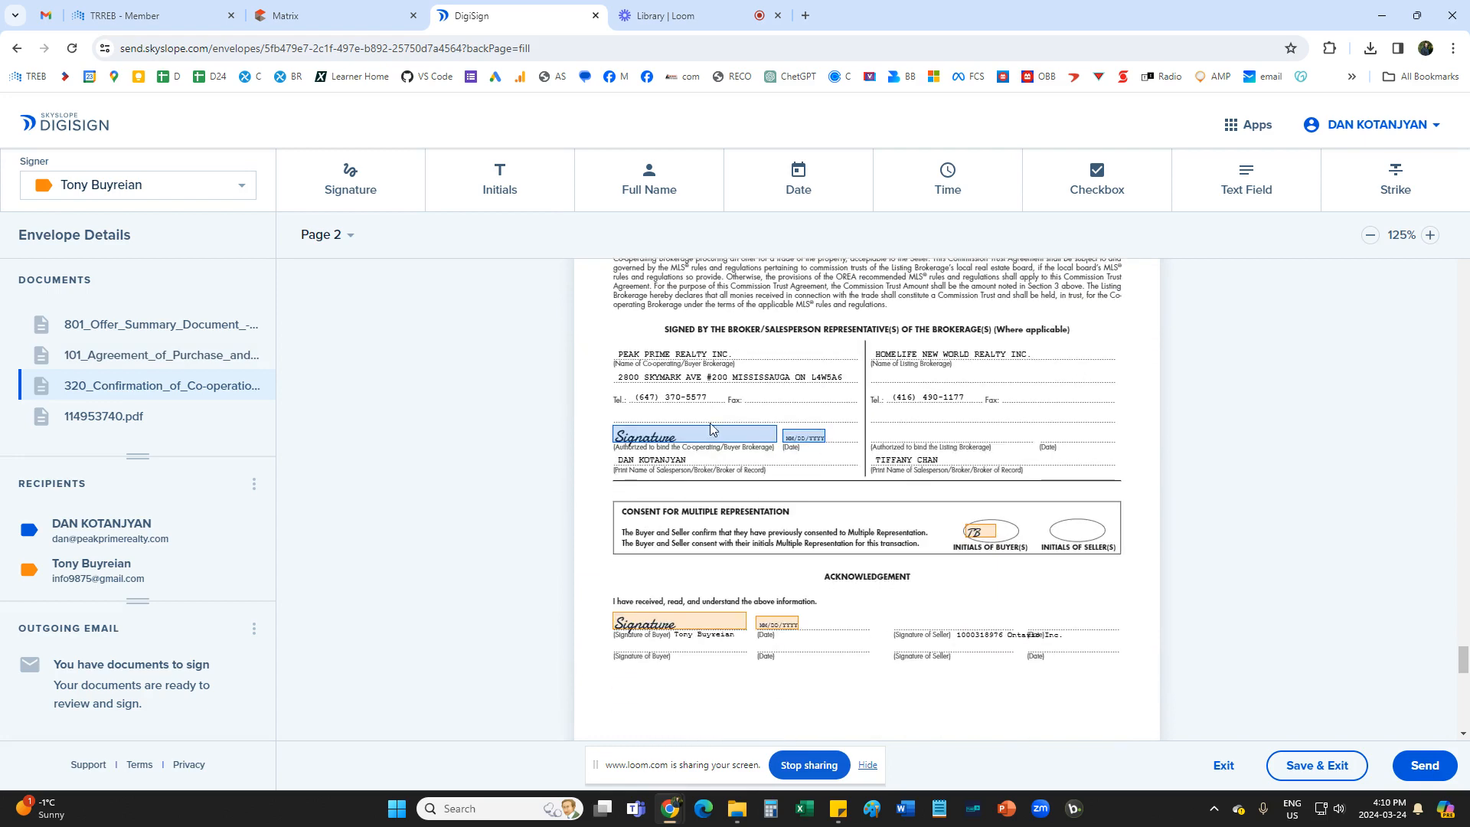
{"action": "scroll", "coordinate": [965, 543], "scroll_direction": "up", "scroll_amount": 1}
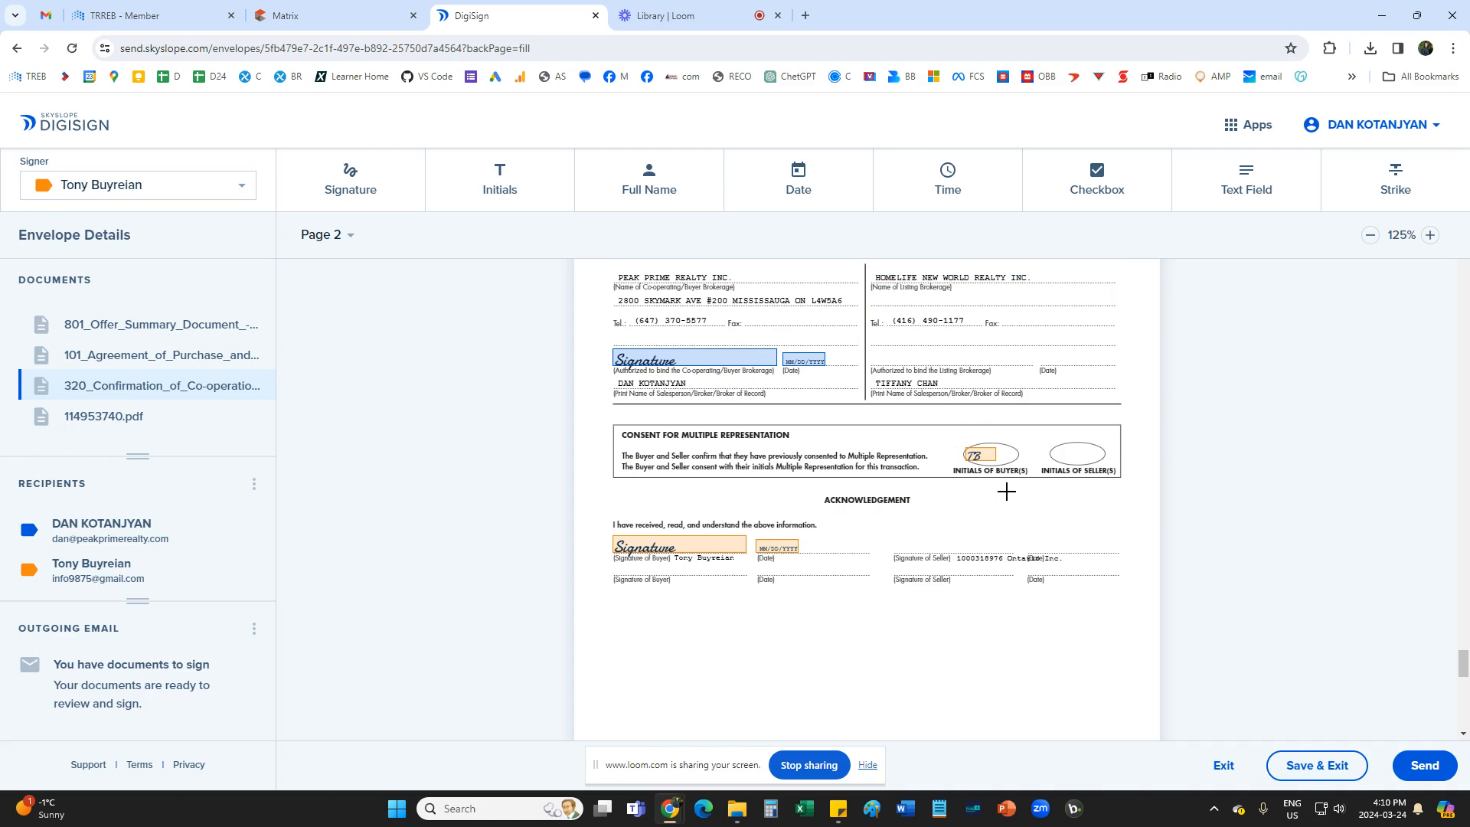
{"action": "left_click", "coordinate": [980, 457]}
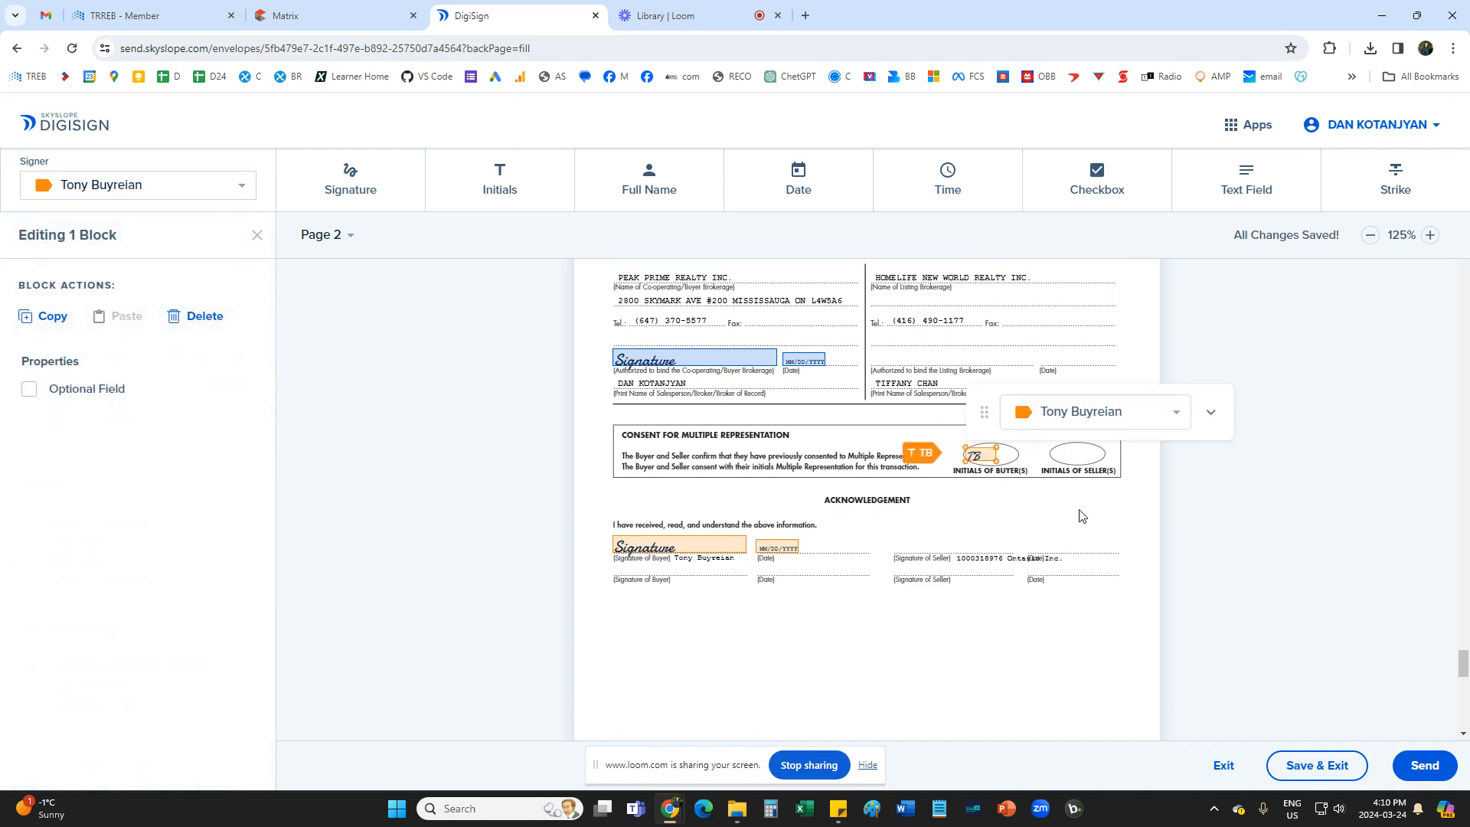
{"action": "key", "text": "Delete"}
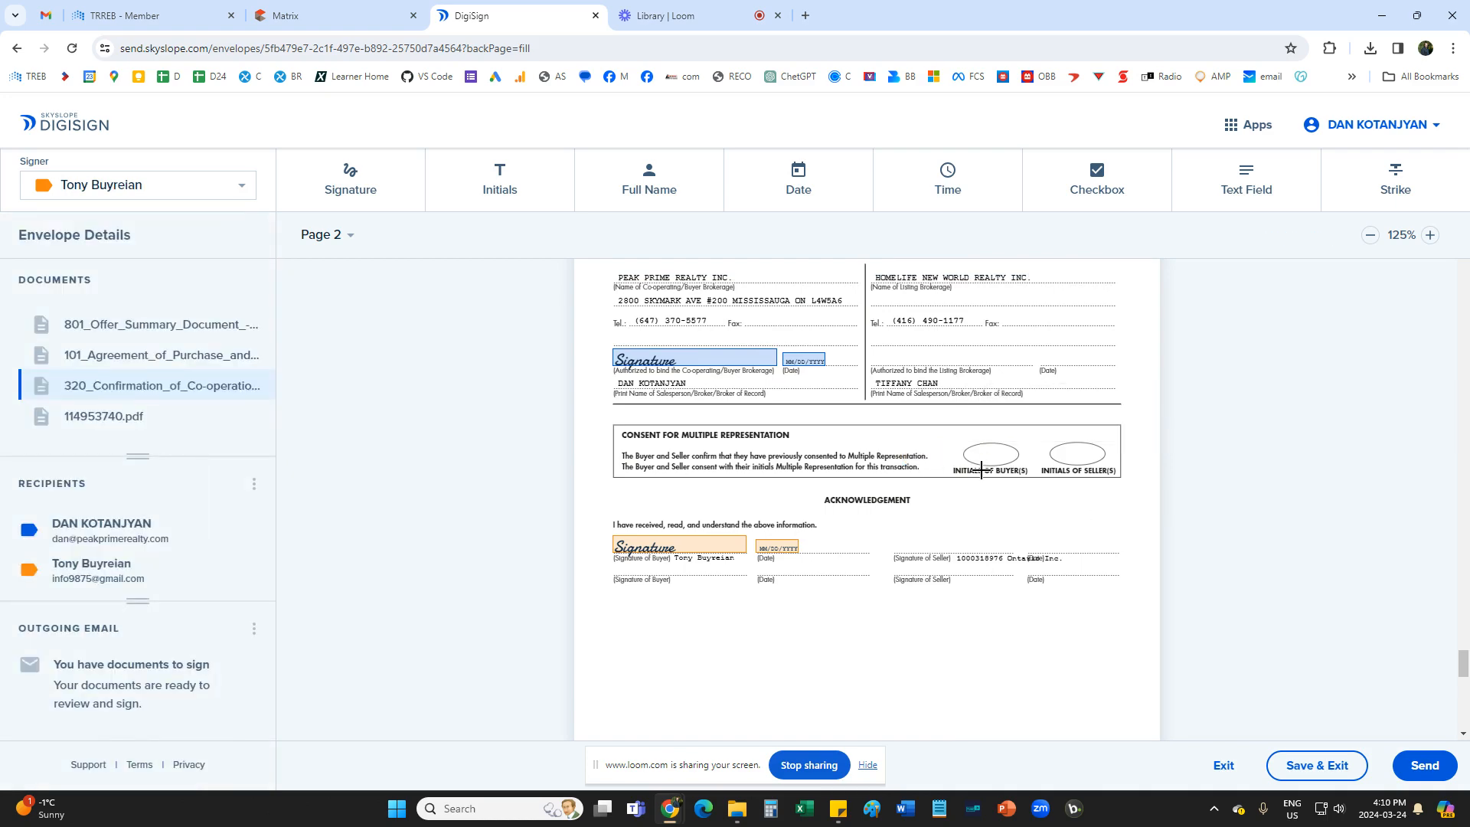
Add a text field on the Buyer line of Form 105 Schedule B with the buyer's full name copied from Sticky Notes.
{"action": "scroll", "coordinate": [961, 526], "scroll_direction": "down", "scroll_amount": 10}
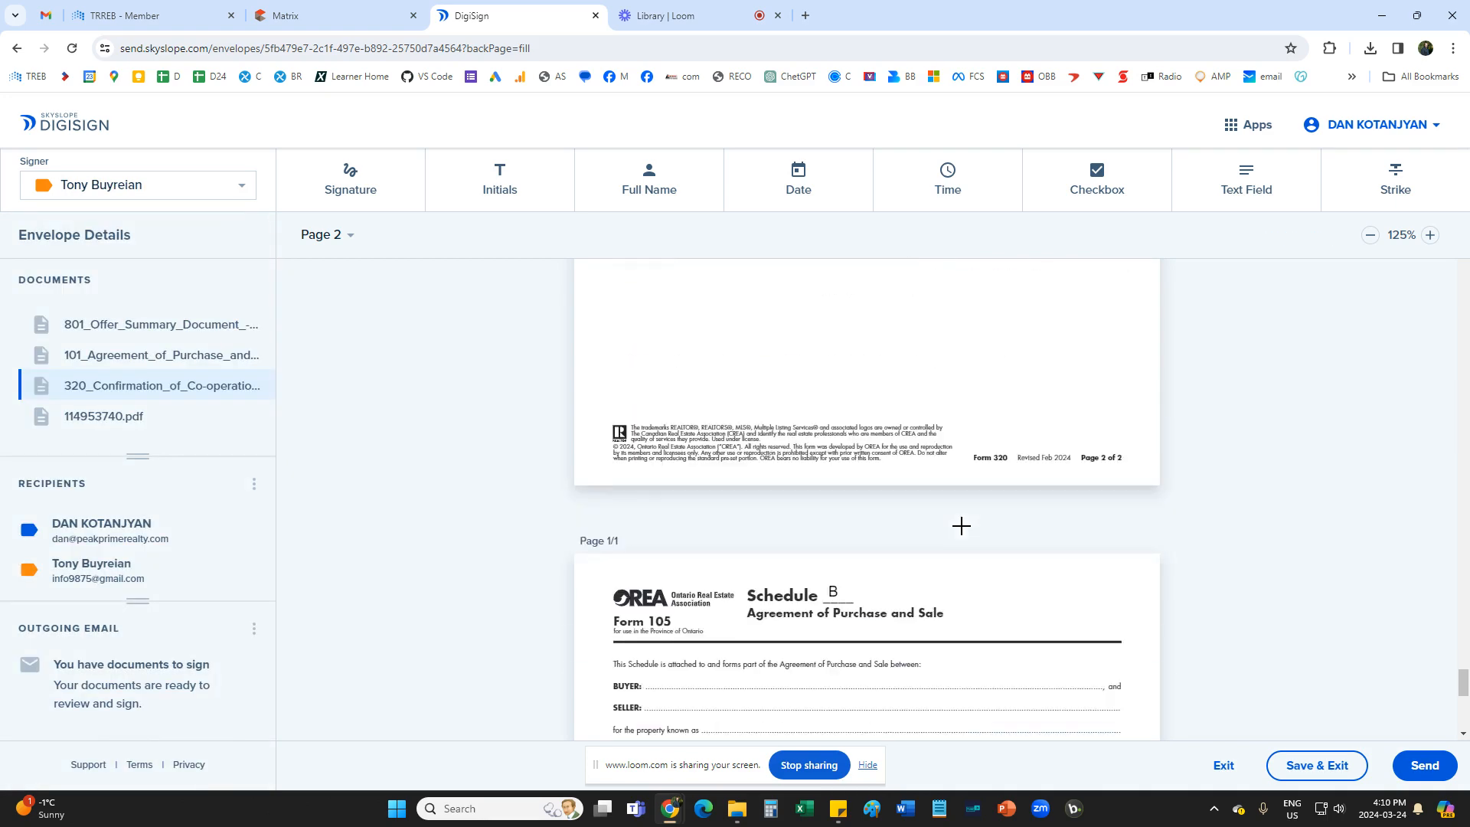
{"action": "scroll", "coordinate": [961, 526], "scroll_direction": "down", "scroll_amount": 5}
{"action": "scroll", "coordinate": [957, 525], "scroll_direction": "up", "scroll_amount": 5}
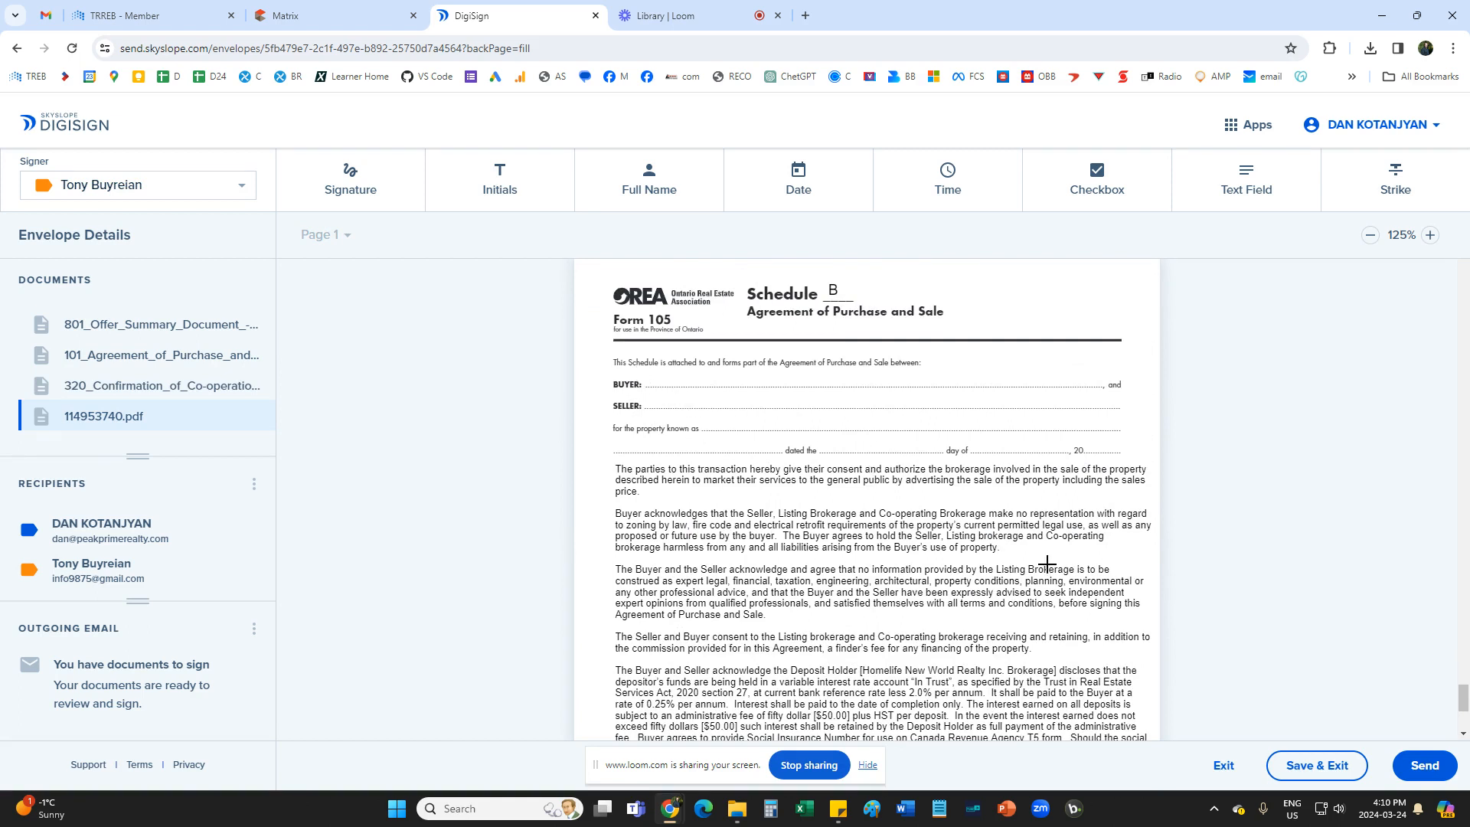
{"action": "left_click", "coordinate": [1248, 186]}
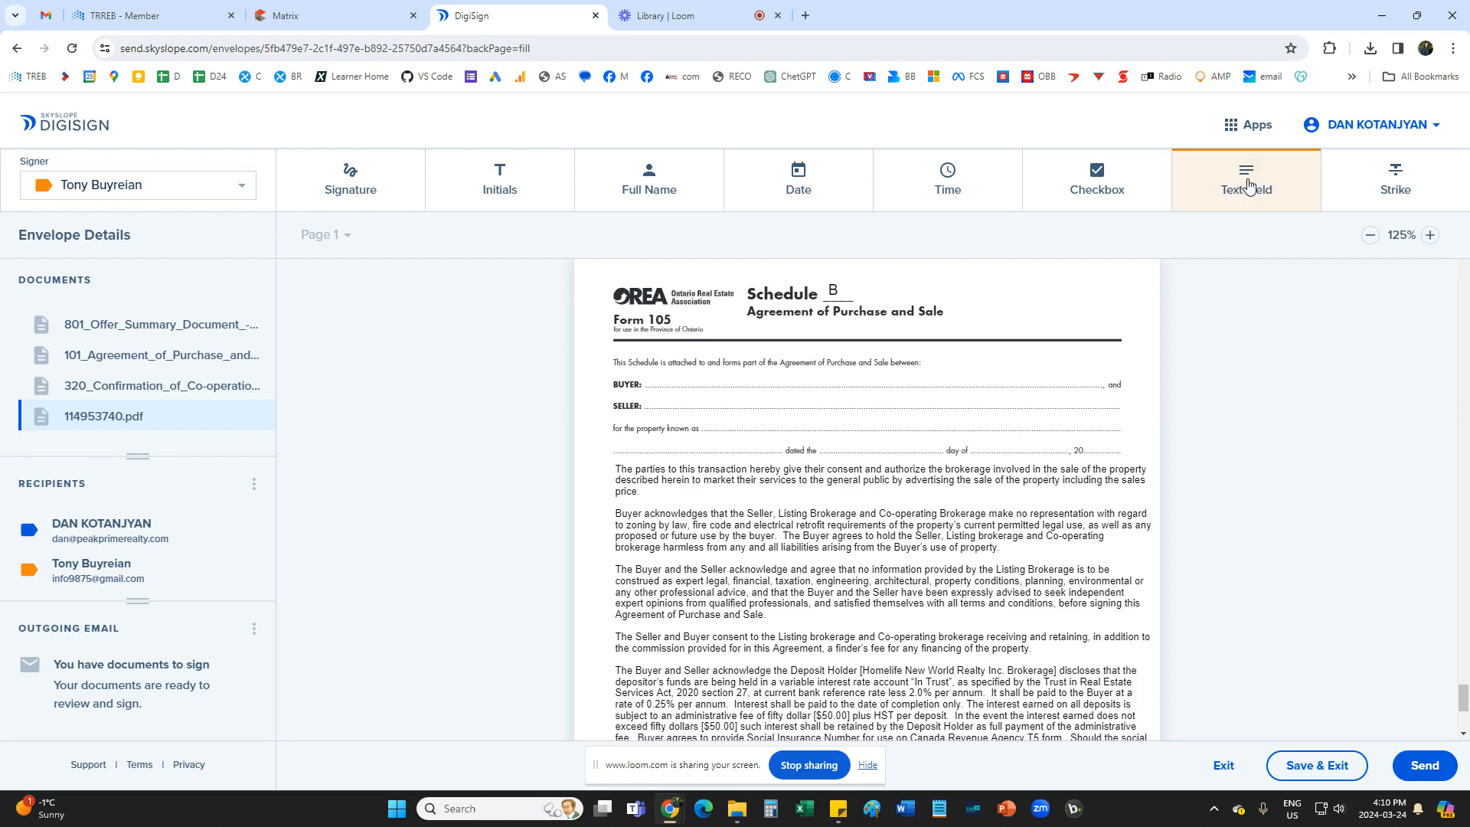
{"action": "left_click", "coordinate": [661, 381]}
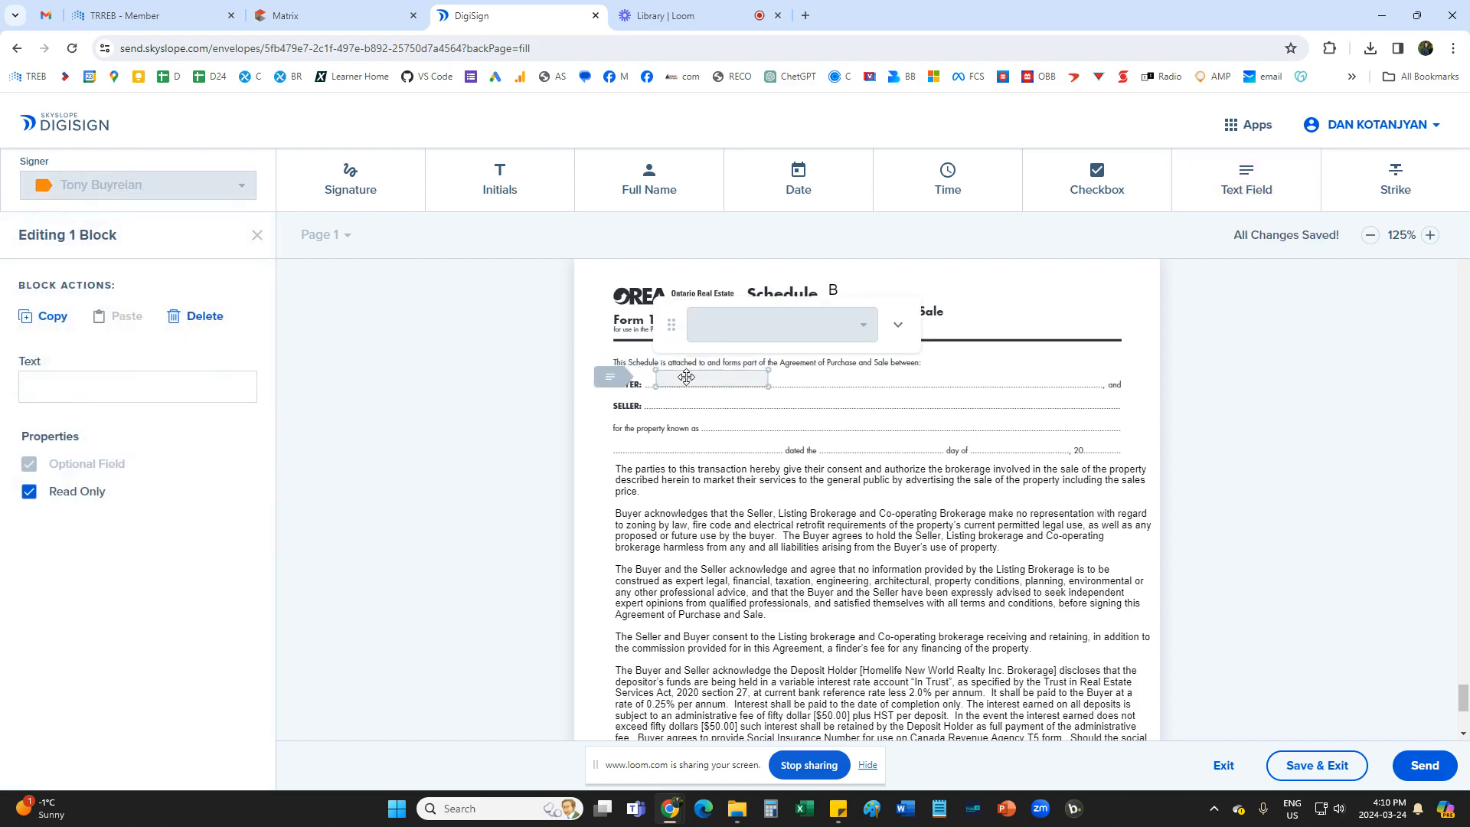
{"action": "left_click", "coordinate": [839, 812]}
{"action": "left_click", "coordinate": [520, 351]}
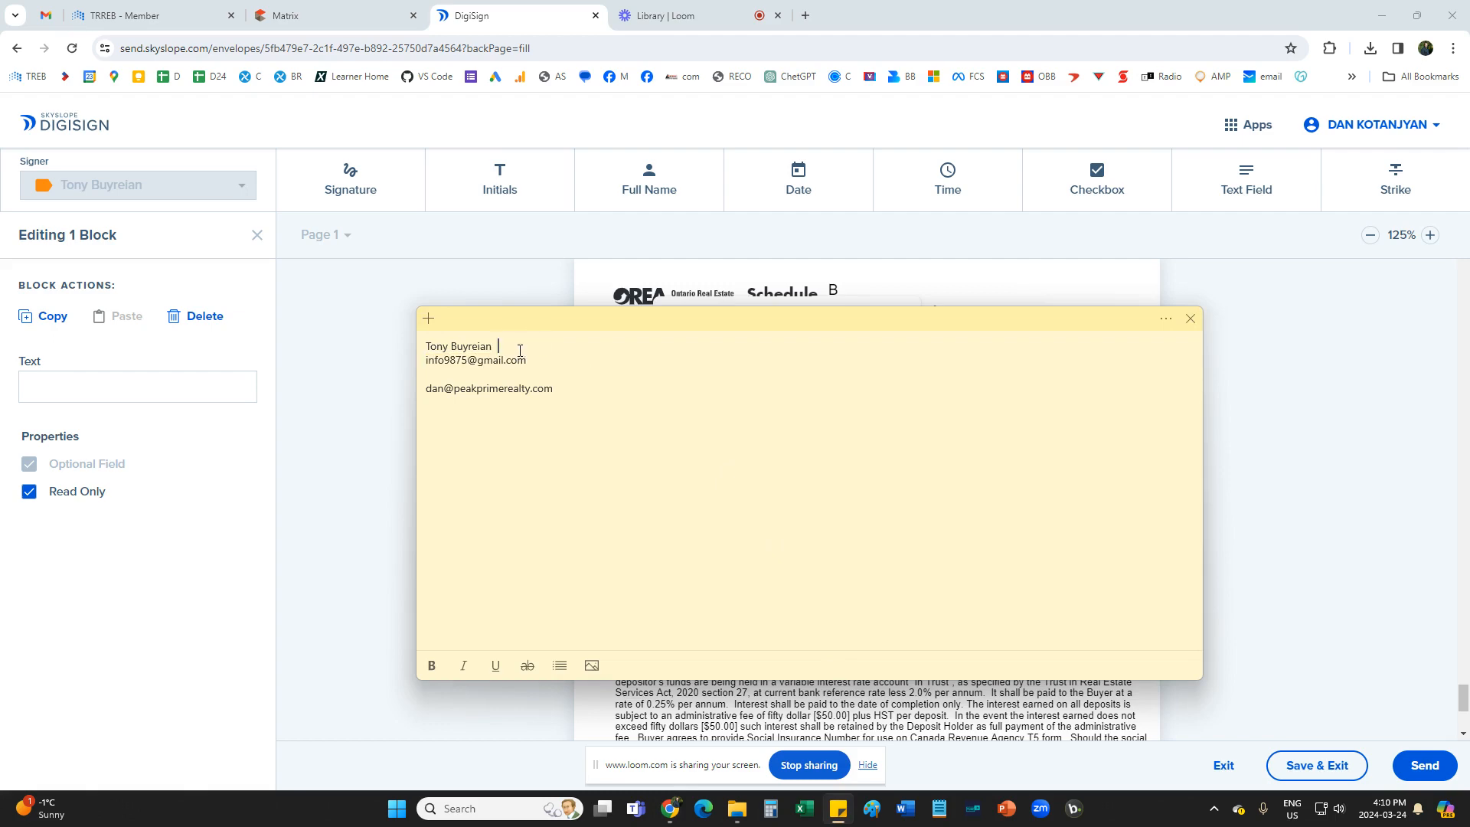
{"action": "left_click_drag", "start_coordinate": [502, 349], "coordinate": [411, 343]}
{"action": "key", "text": "ctrl+c"}
{"action": "left_click", "coordinate": [406, 347]}
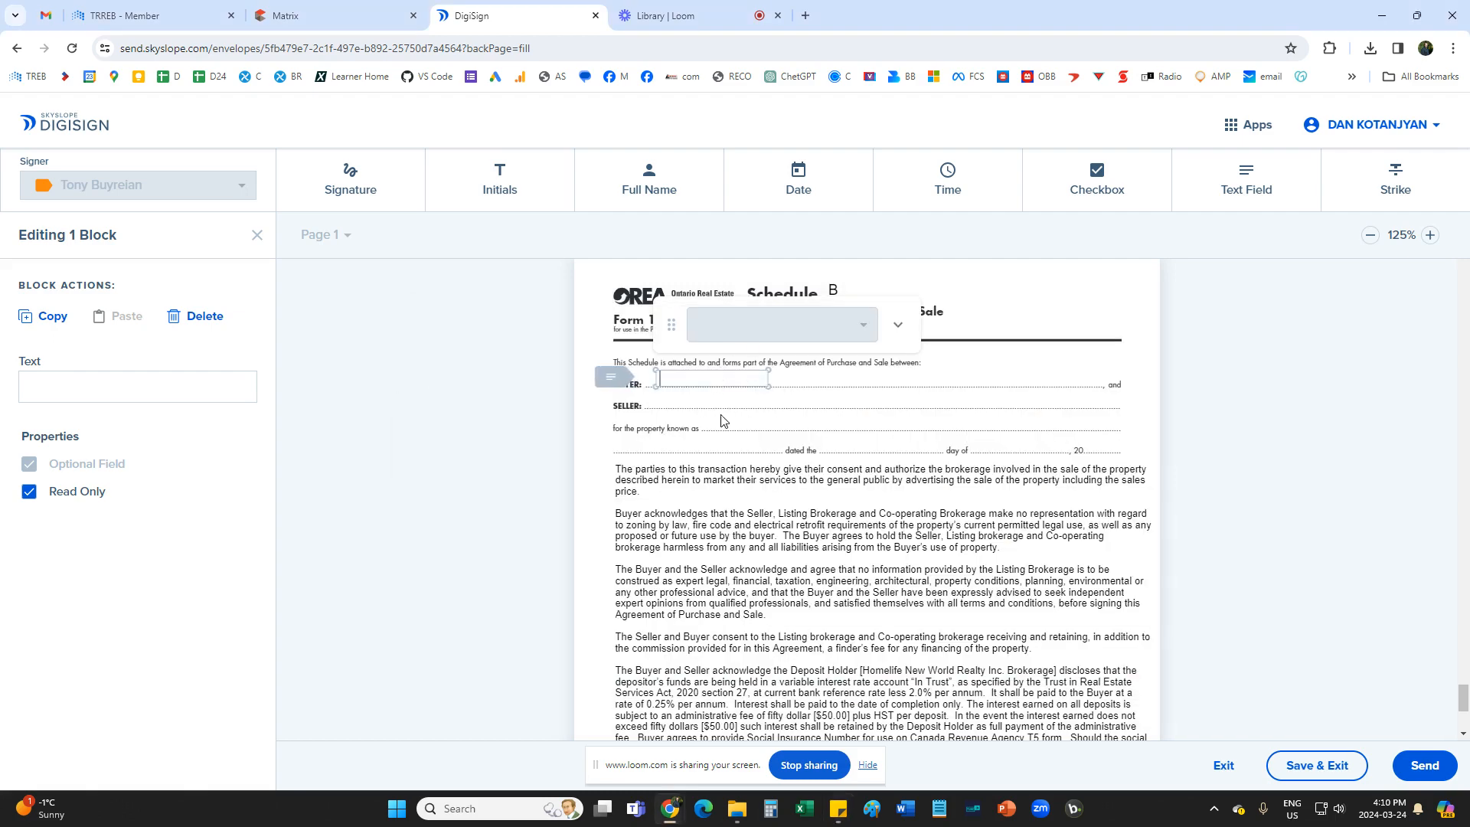
{"action": "key", "text": "ctrl+v"}
{"action": "left_click", "coordinate": [758, 410]}
{"action": "left_click", "coordinate": [1290, 195]}
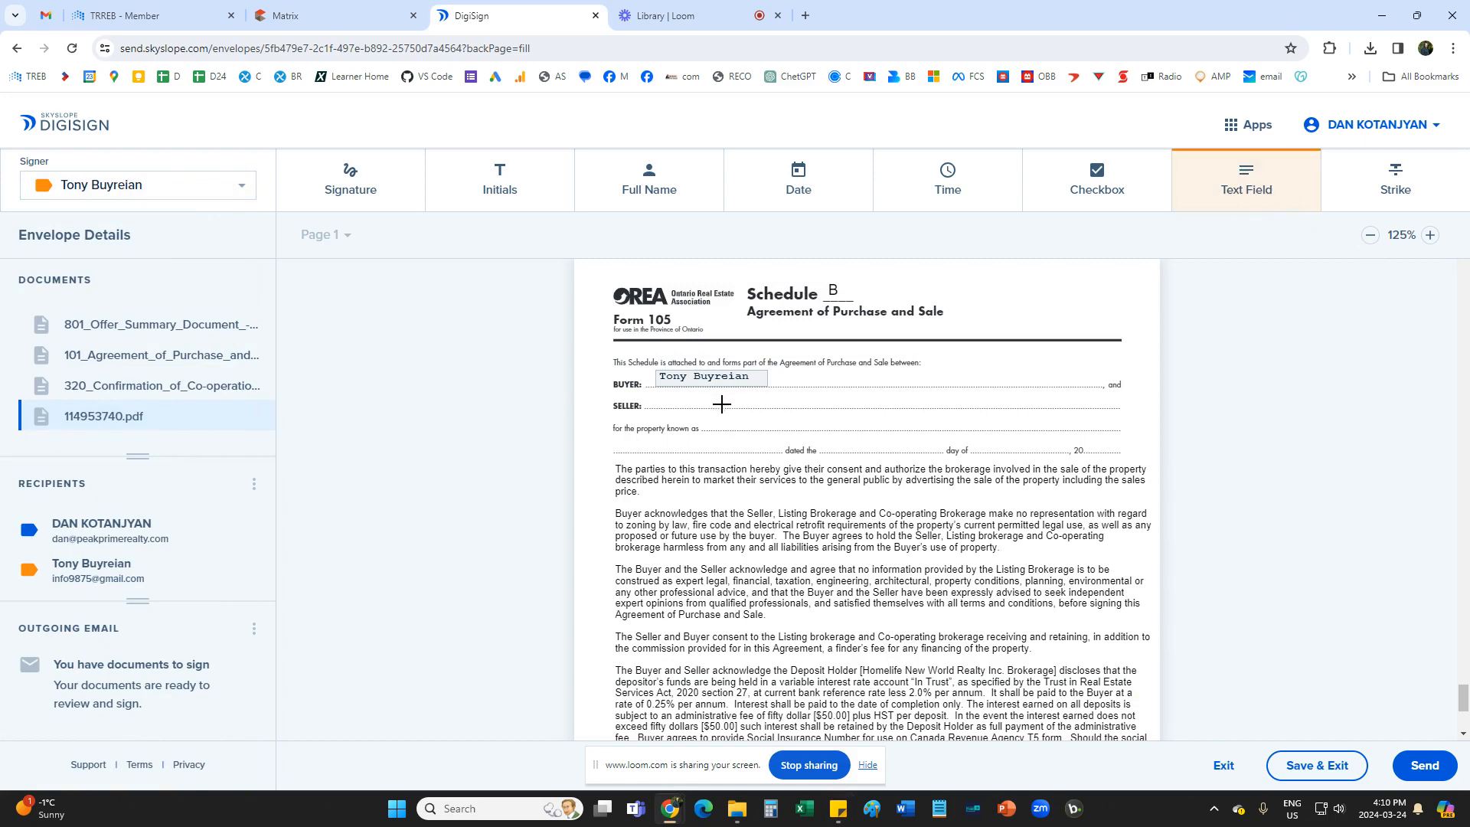
{"action": "left_click", "coordinate": [665, 402]}
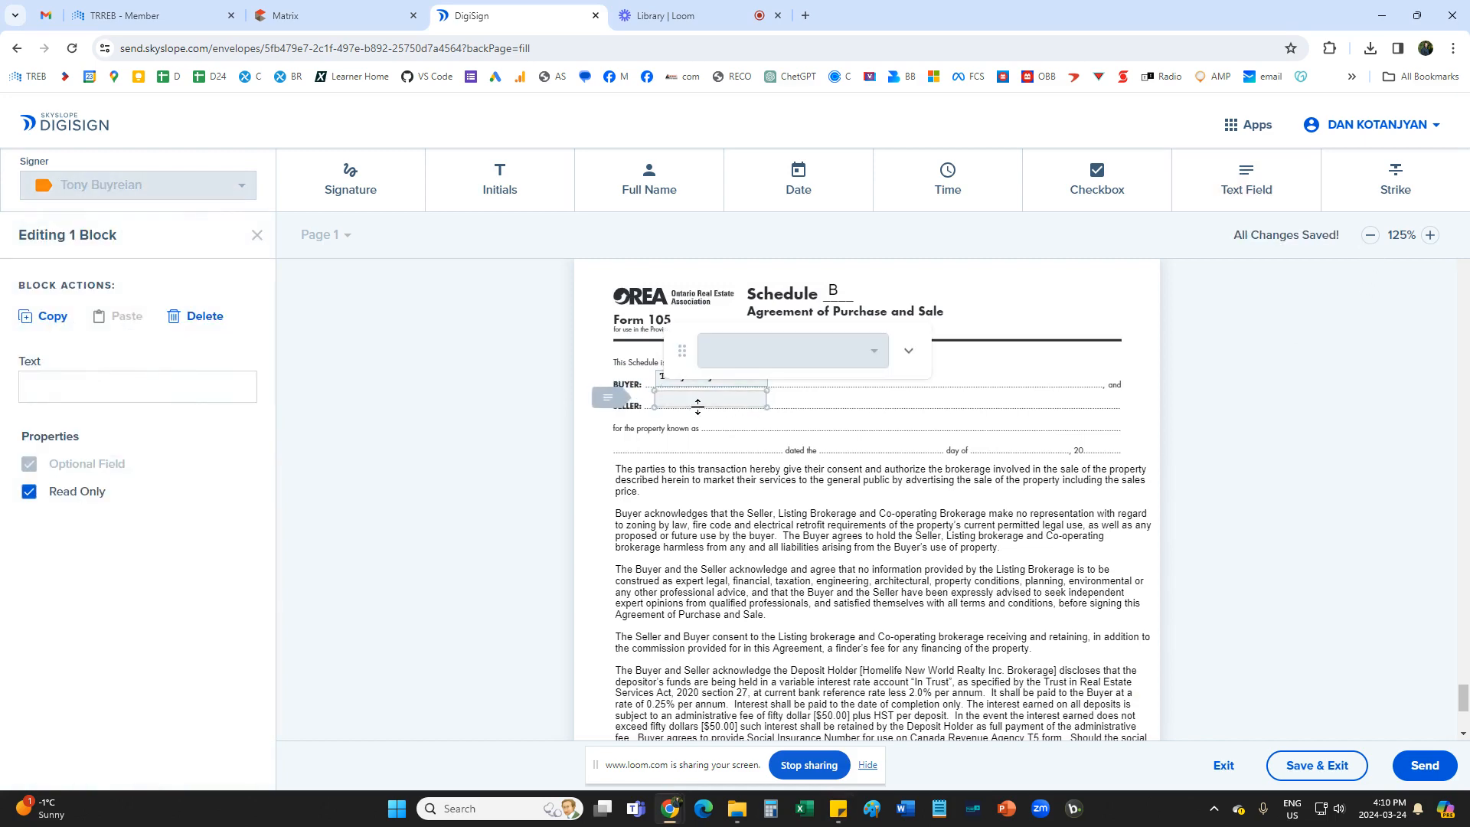
{"action": "left_click", "coordinate": [312, 8]}
{"action": "scroll", "coordinate": [344, 370], "scroll_direction": "up", "scroll_amount": 5}
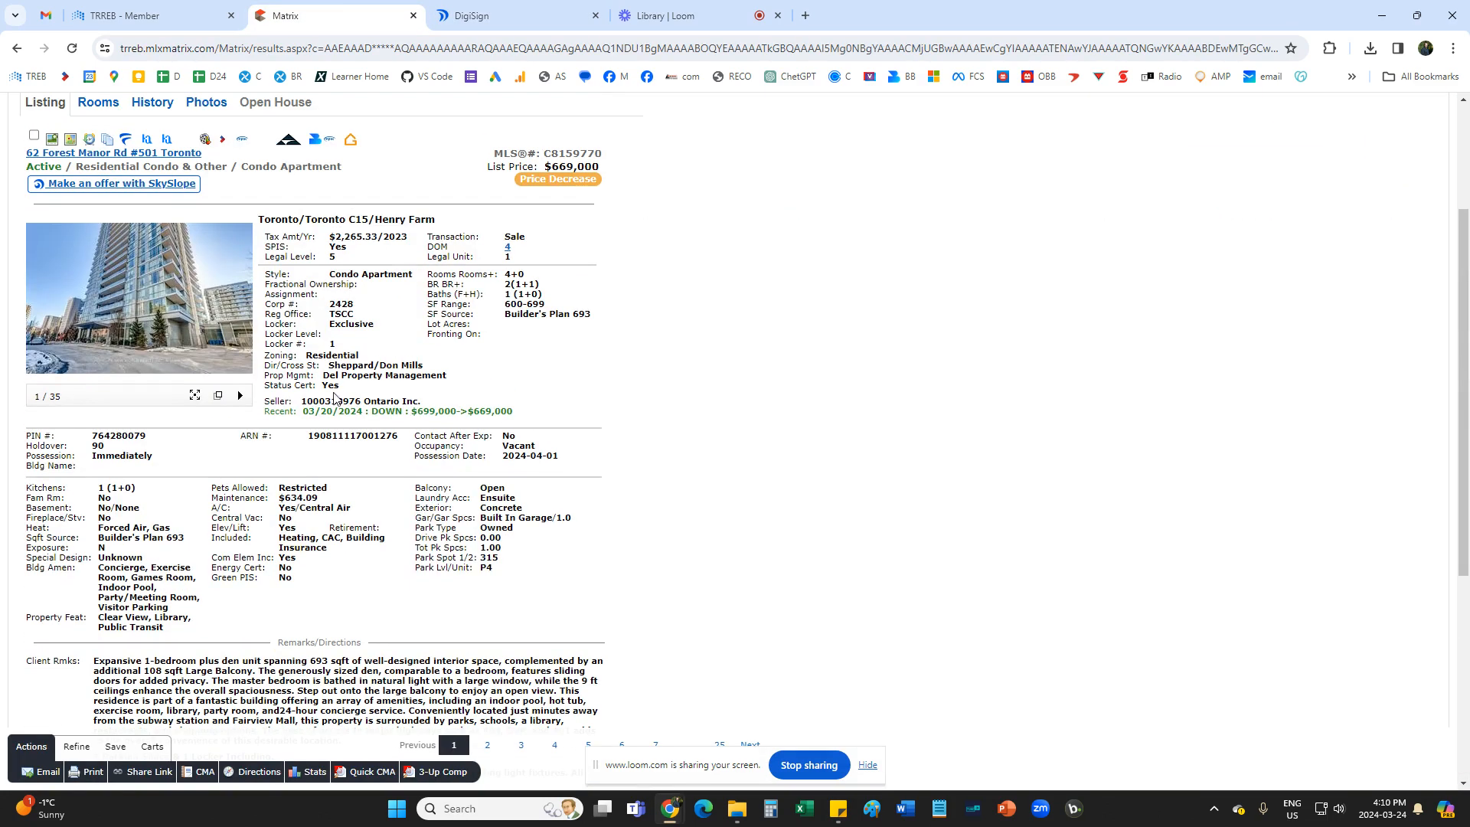
{"action": "left_click_drag", "start_coordinate": [304, 401], "coordinate": [416, 402]}
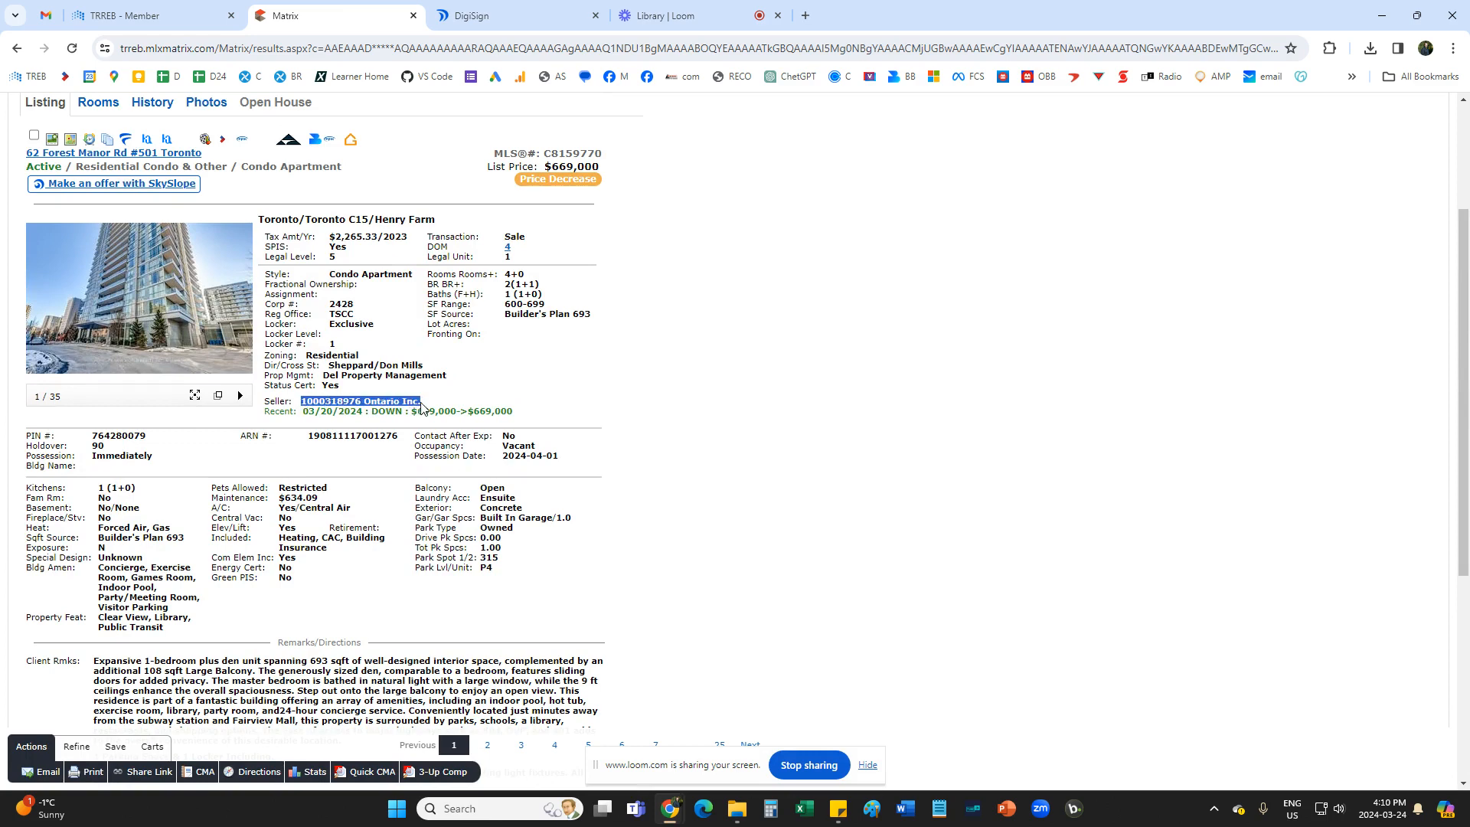
{"action": "left_click", "coordinate": [471, 16]}
{"action": "key", "text": "ctrl+v"}
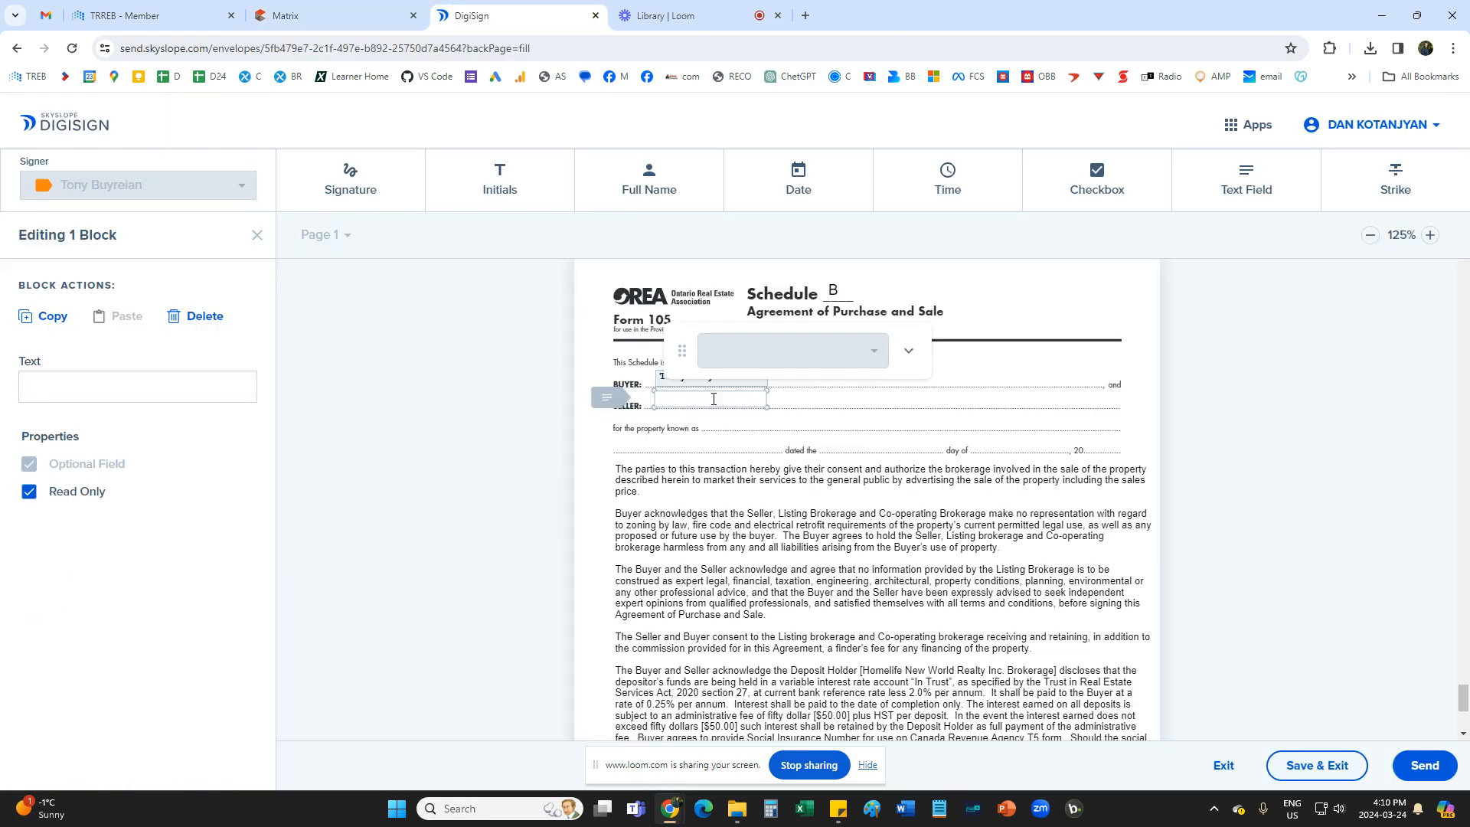
{"action": "left_click", "coordinate": [763, 484]}
{"action": "left_click_drag", "start_coordinate": [728, 399], "coordinate": [731, 405]}
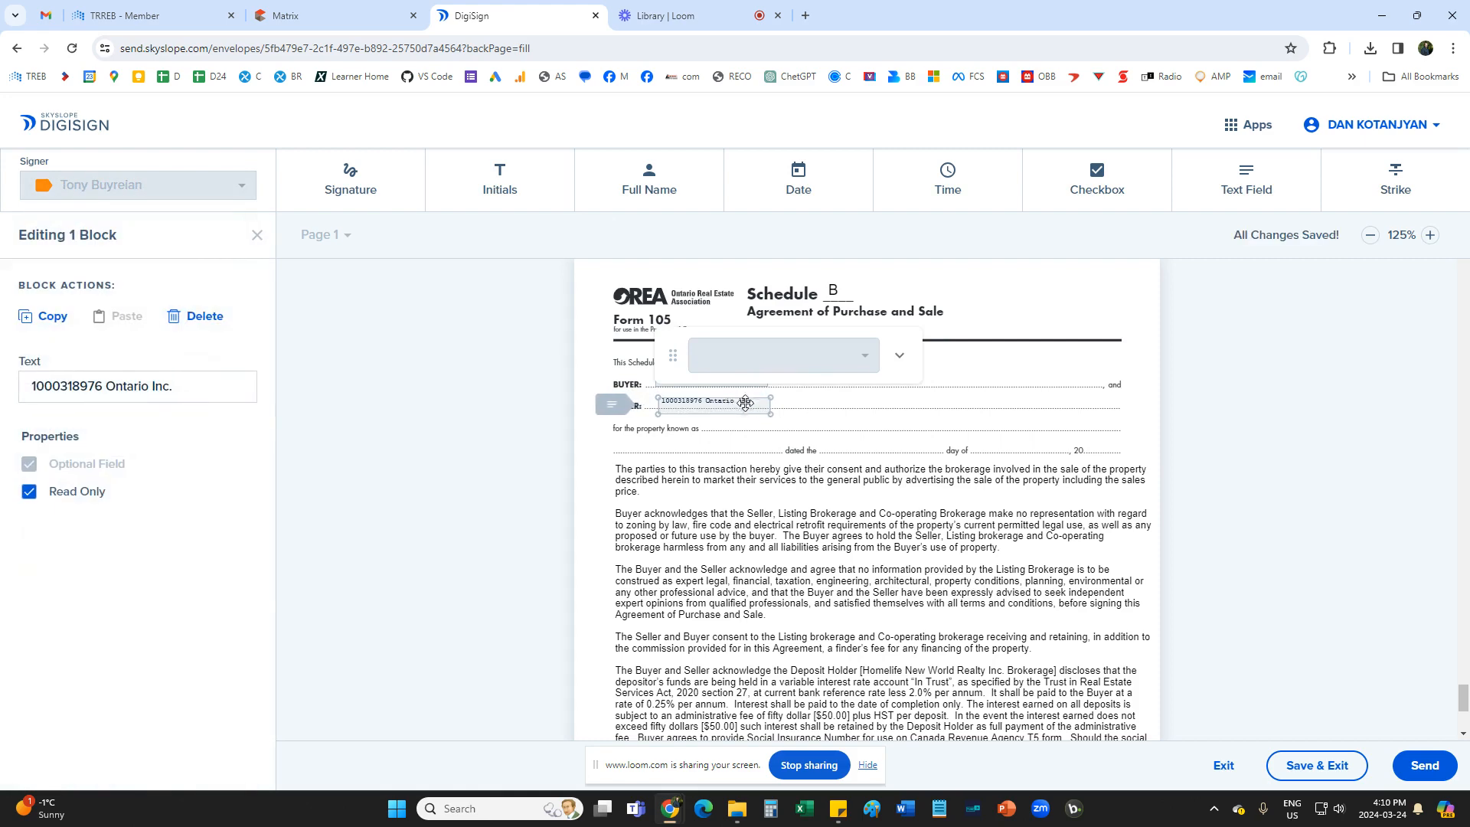
{"action": "left_click", "coordinate": [804, 423]}
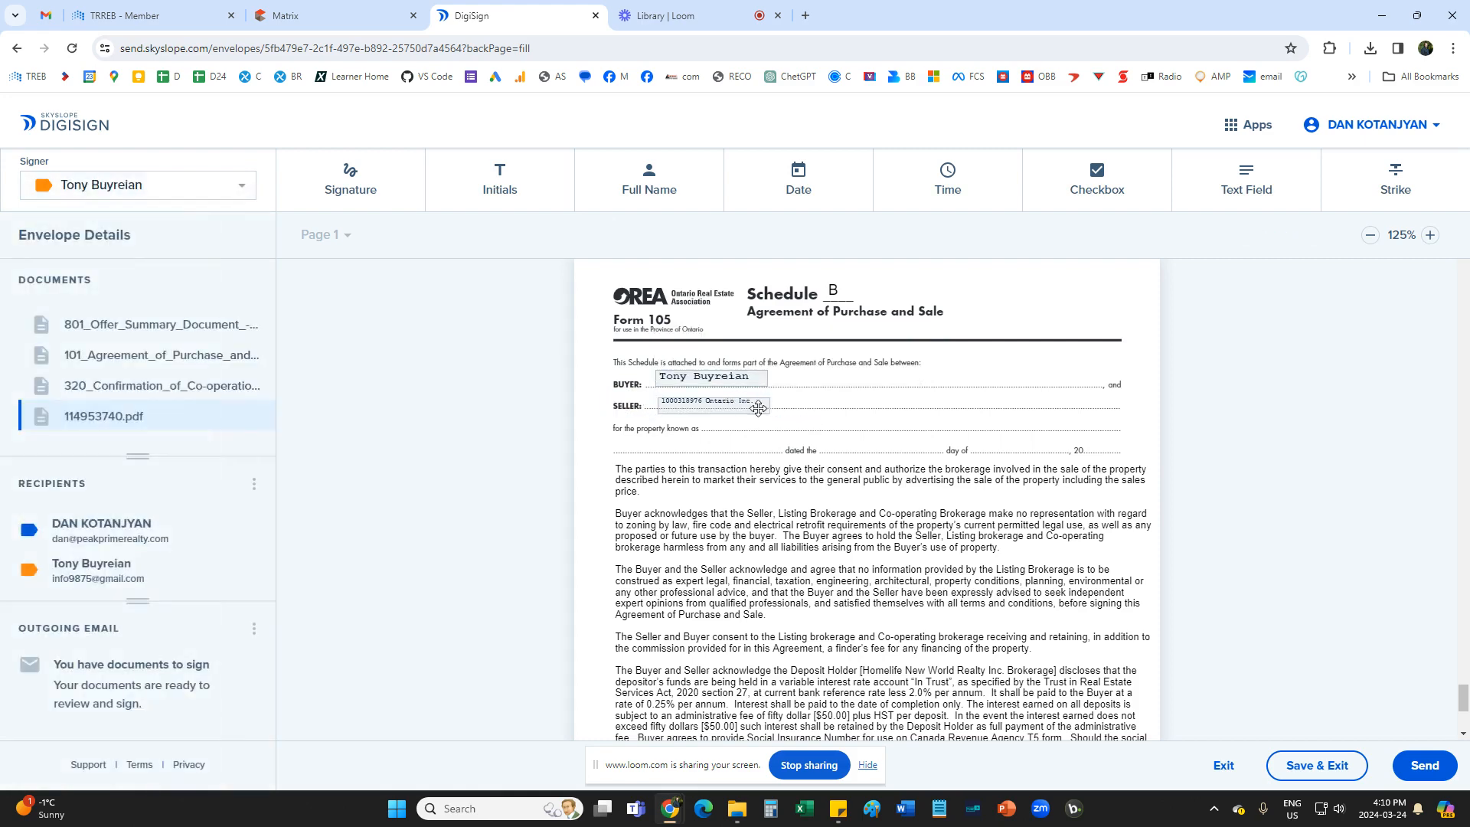
Widen the seller's text field on Schedule B to enlarge its text and align it on the Seller line.
{"action": "left_click", "coordinate": [769, 413]}
{"action": "left_click_drag", "start_coordinate": [770, 414], "coordinate": [794, 414]}
{"action": "left_click", "coordinate": [775, 454]}
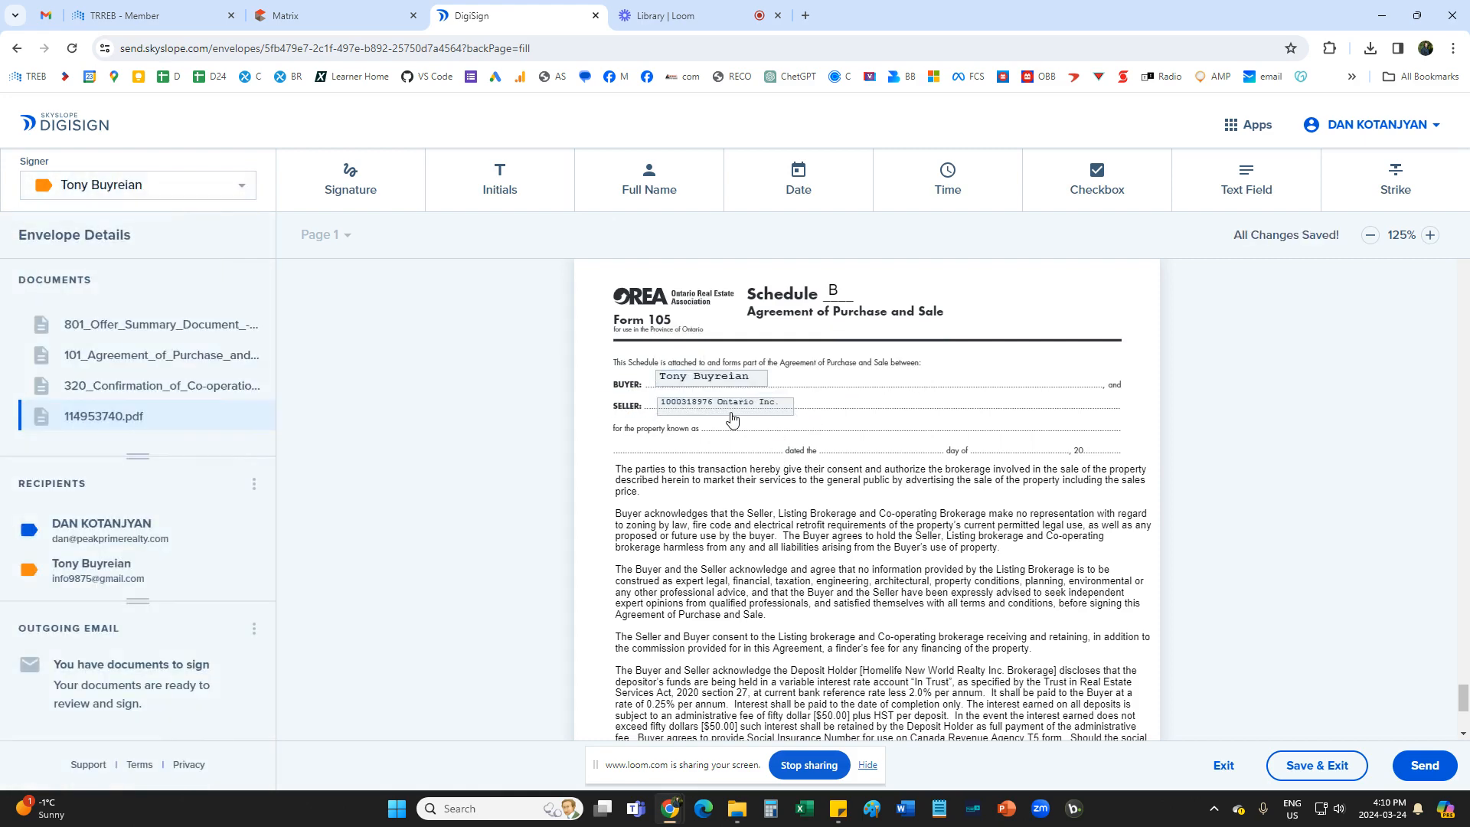
{"action": "left_click", "coordinate": [782, 418]}
{"action": "left_click_drag", "start_coordinate": [794, 414], "coordinate": [810, 414]}
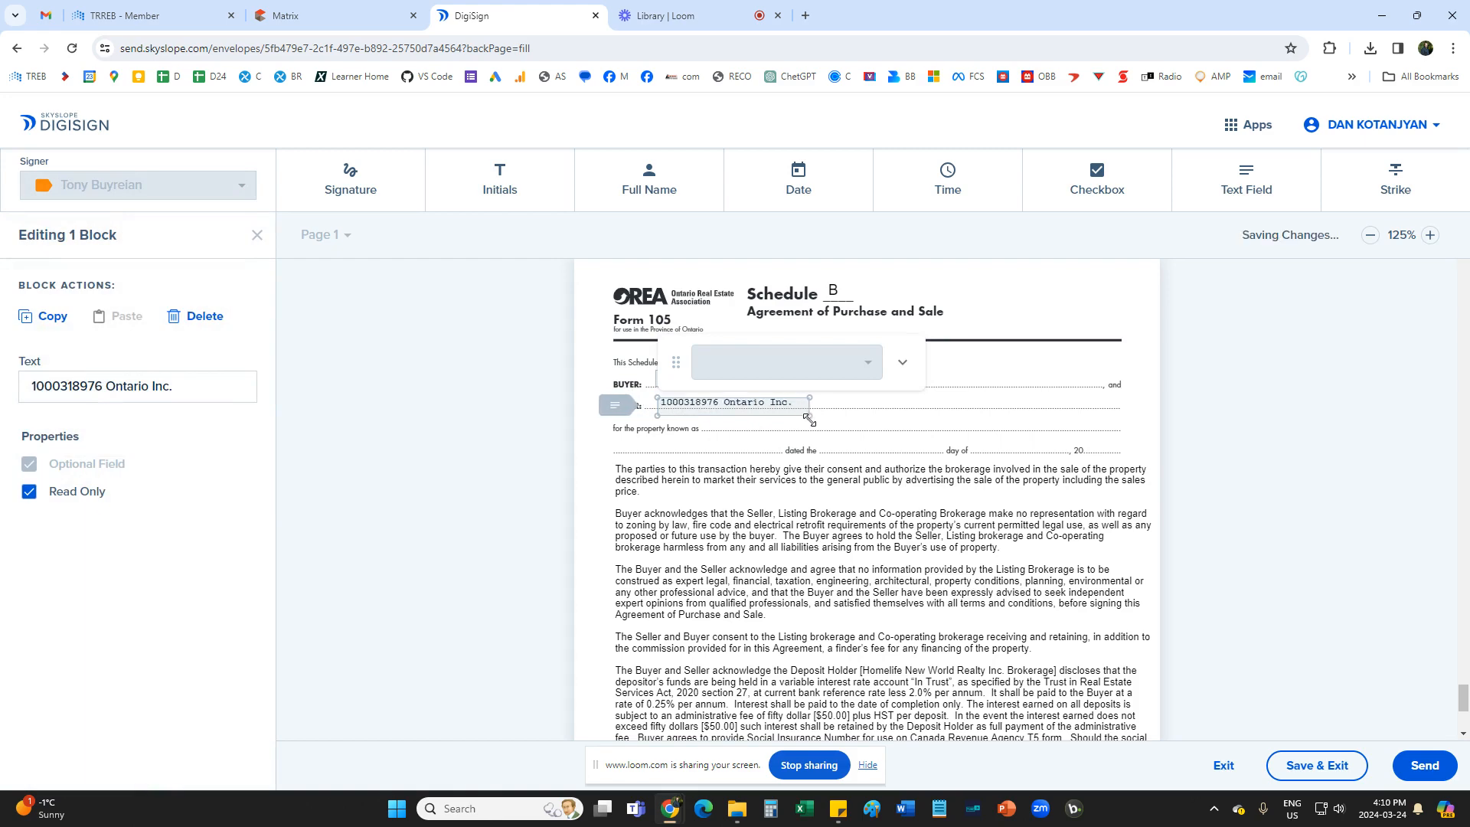
{"action": "left_click", "coordinate": [755, 451]}
{"action": "left_click", "coordinate": [728, 407]}
{"action": "left_click", "coordinate": [725, 437]}
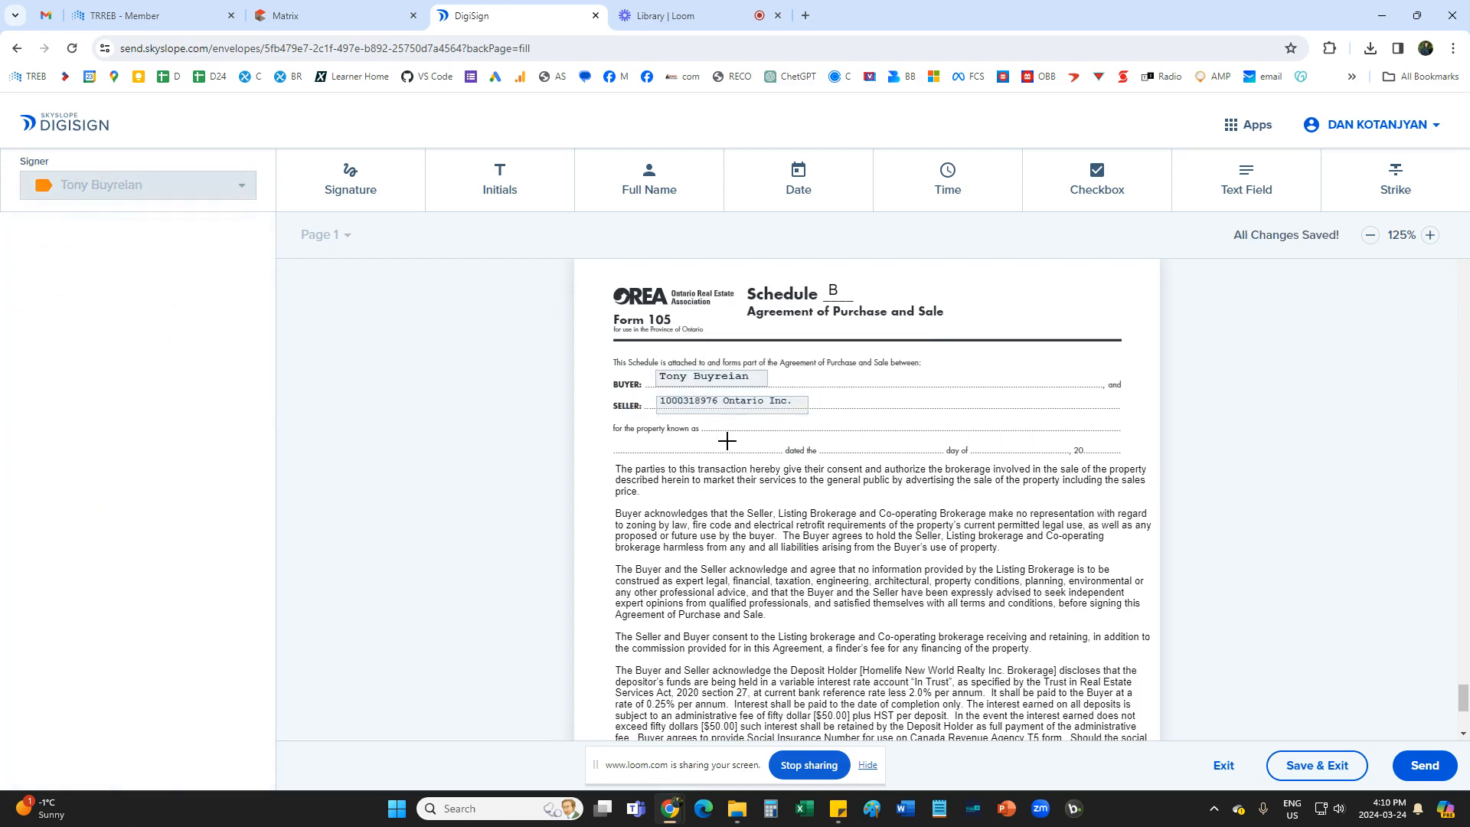
Add a text field spanning Schedule B's property line with the full property address copied from the Matrix listing.
{"action": "left_click", "coordinate": [285, 15]}
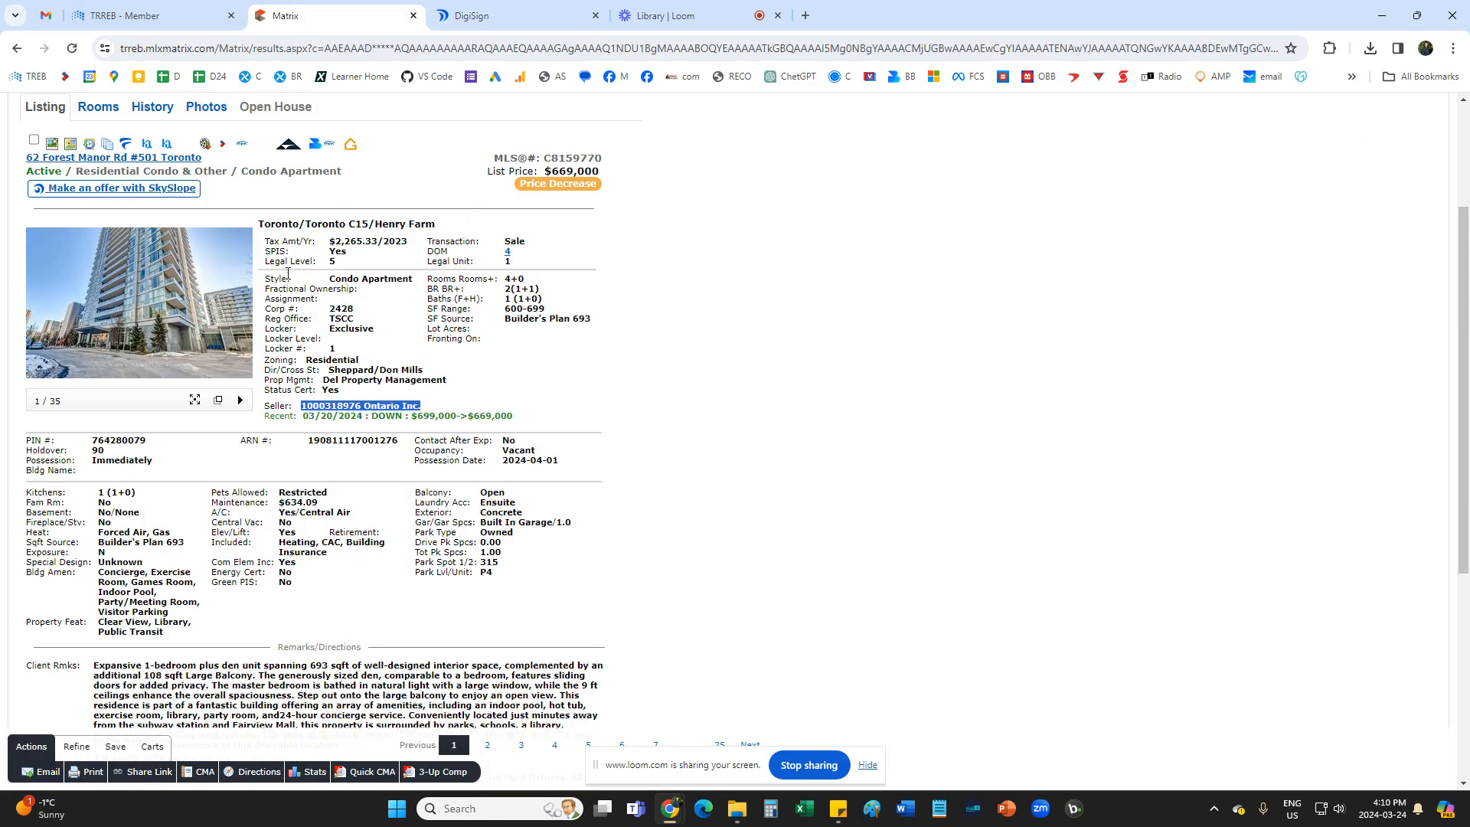
{"action": "left_click_drag", "start_coordinate": [36, 230], "coordinate": [540, 225]}
{"action": "key", "text": "ctrl+c"}
{"action": "left_click", "coordinate": [475, 15]}
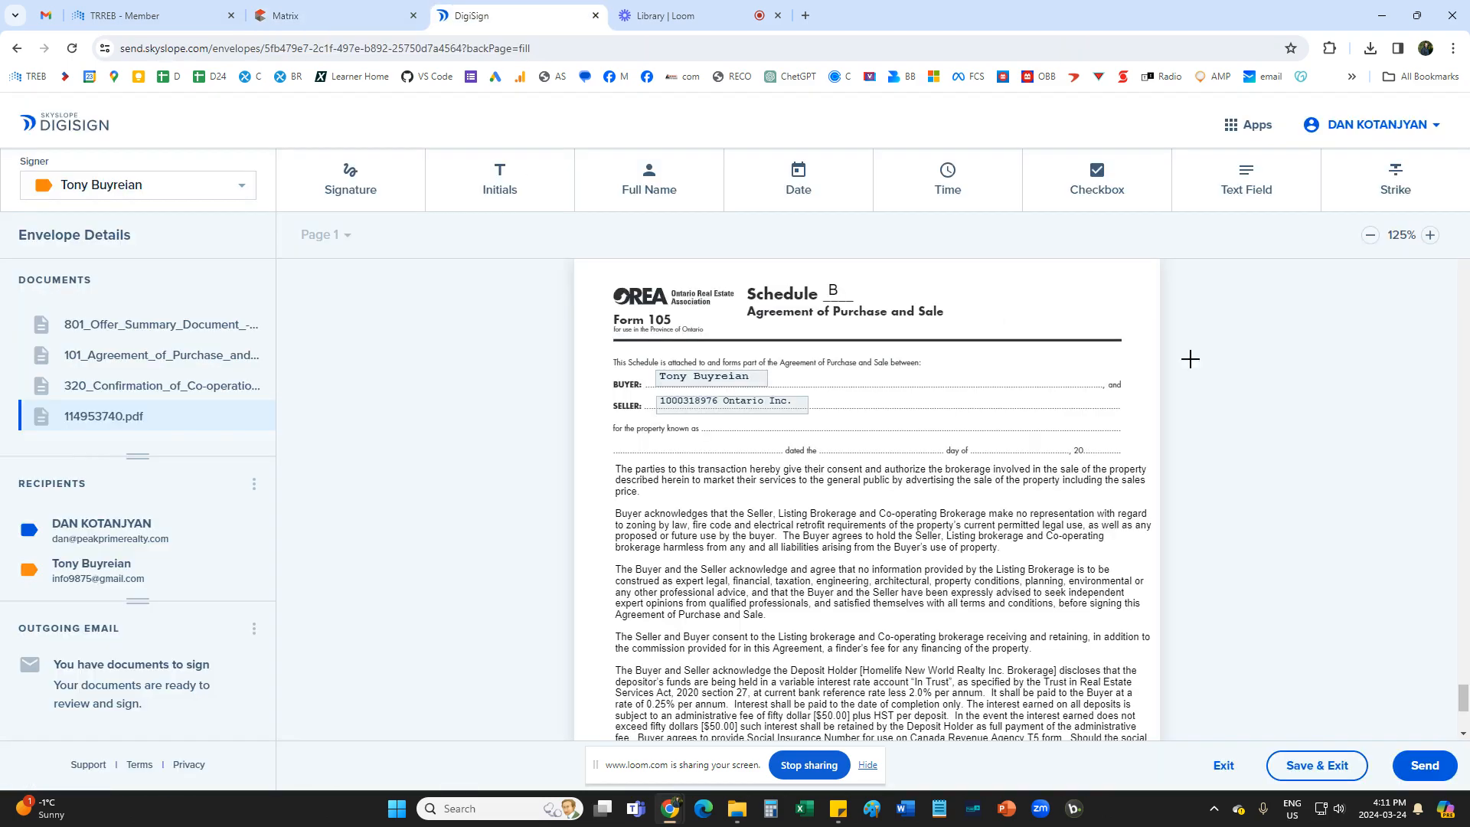
{"action": "left_click", "coordinate": [1246, 181]}
{"action": "left_click", "coordinate": [724, 426]}
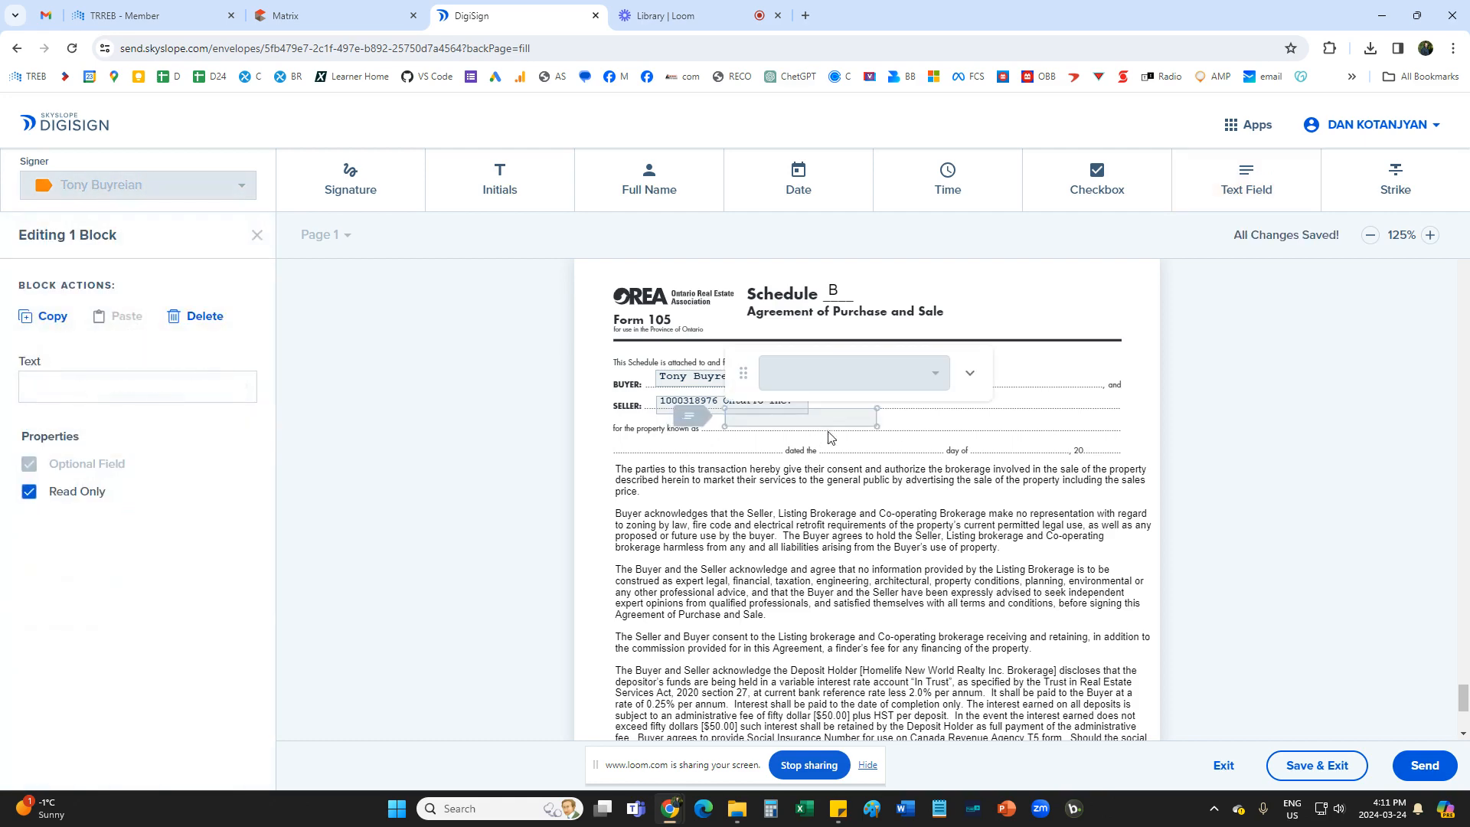
{"action": "left_click_drag", "start_coordinate": [878, 429], "coordinate": [1123, 433]}
{"action": "key", "text": "ctrl+v"}
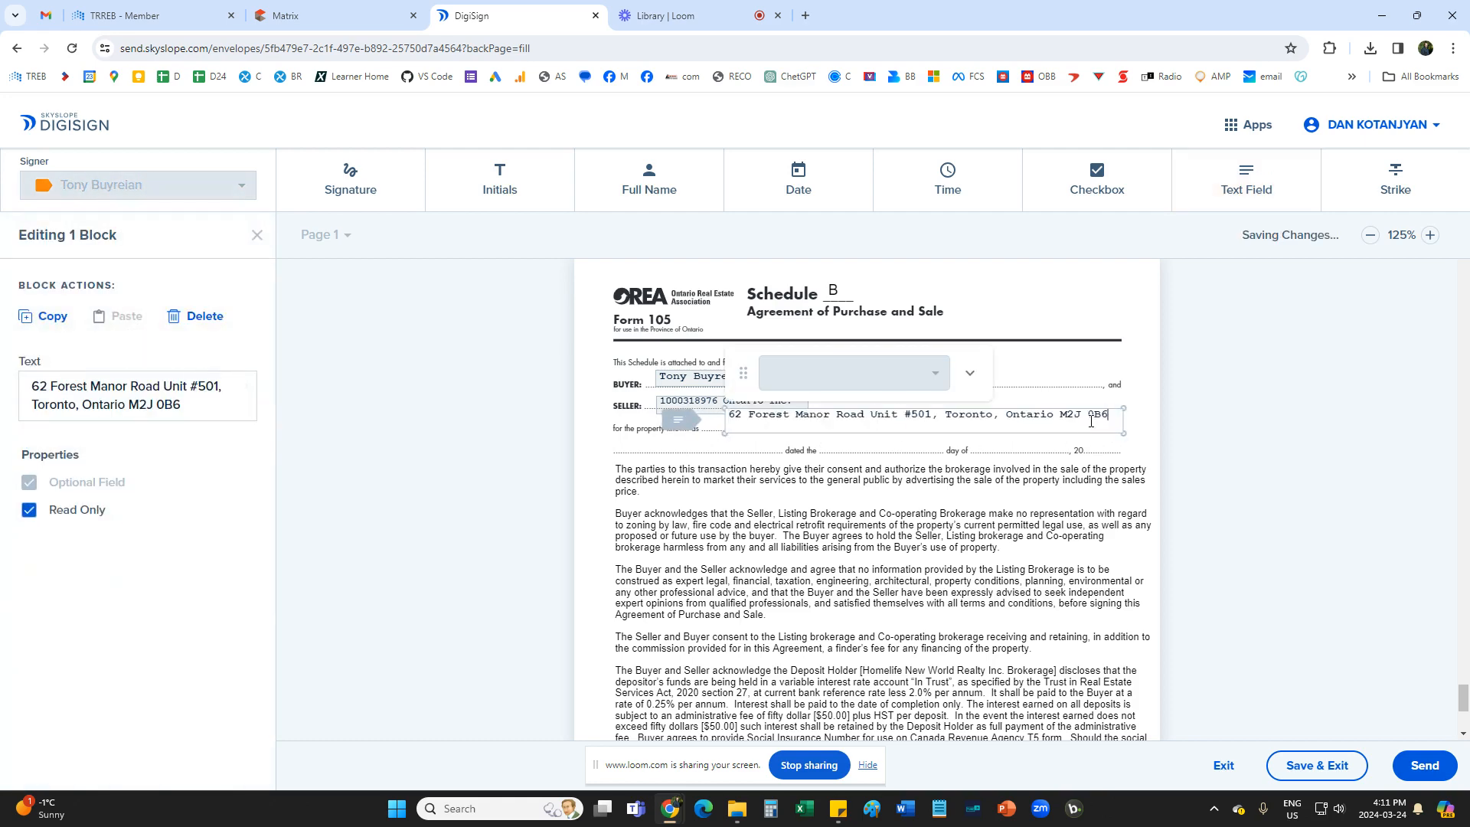
{"action": "left_click", "coordinate": [971, 469]}
{"action": "left_click_drag", "start_coordinate": [963, 423], "coordinate": [960, 431]}
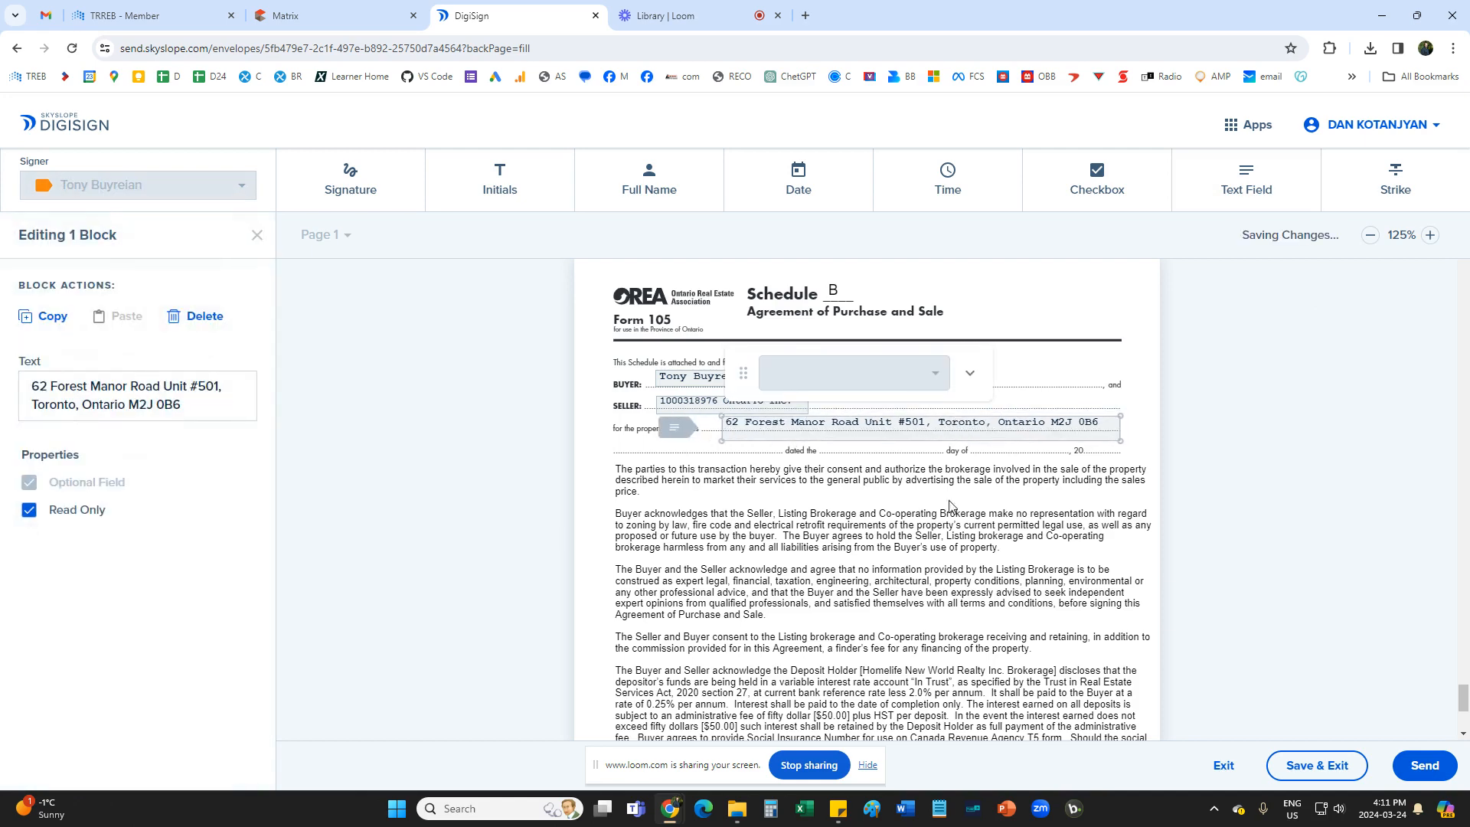
{"action": "left_click", "coordinate": [952, 510]}
Place a Buyer date block on the "dated the ... day of" line of Schedule B.
{"action": "left_click", "coordinate": [804, 190]}
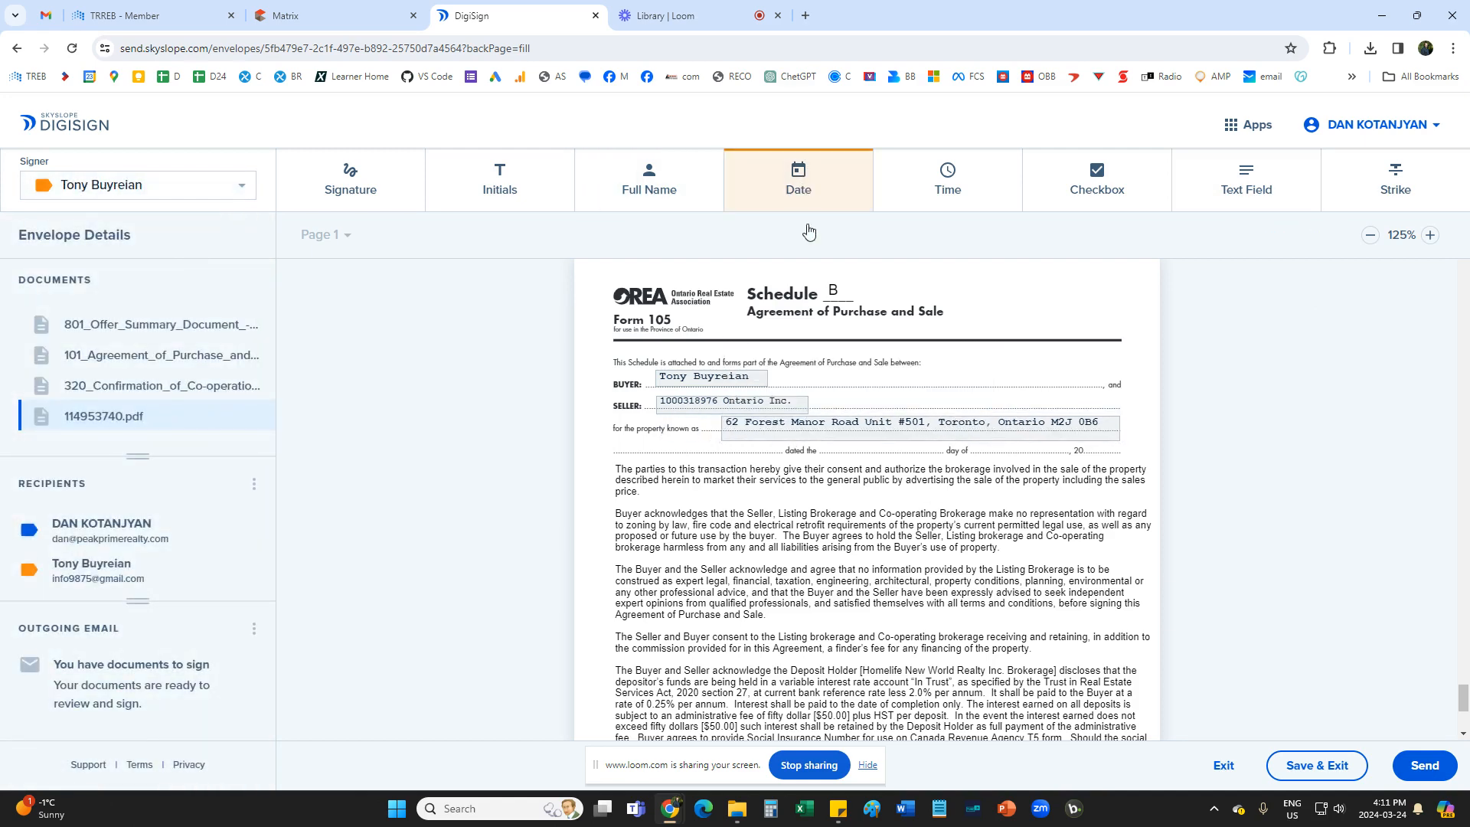
{"action": "left_click", "coordinate": [900, 452]}
{"action": "left_click_drag", "start_coordinate": [919, 452], "coordinate": [890, 450]}
{"action": "left_click", "coordinate": [776, 563]}
Place a Buyer initials block in the Initials of Buyer(s) oval at the end of Schedule B.
{"action": "scroll", "coordinate": [728, 590], "scroll_direction": "down", "scroll_amount": 4}
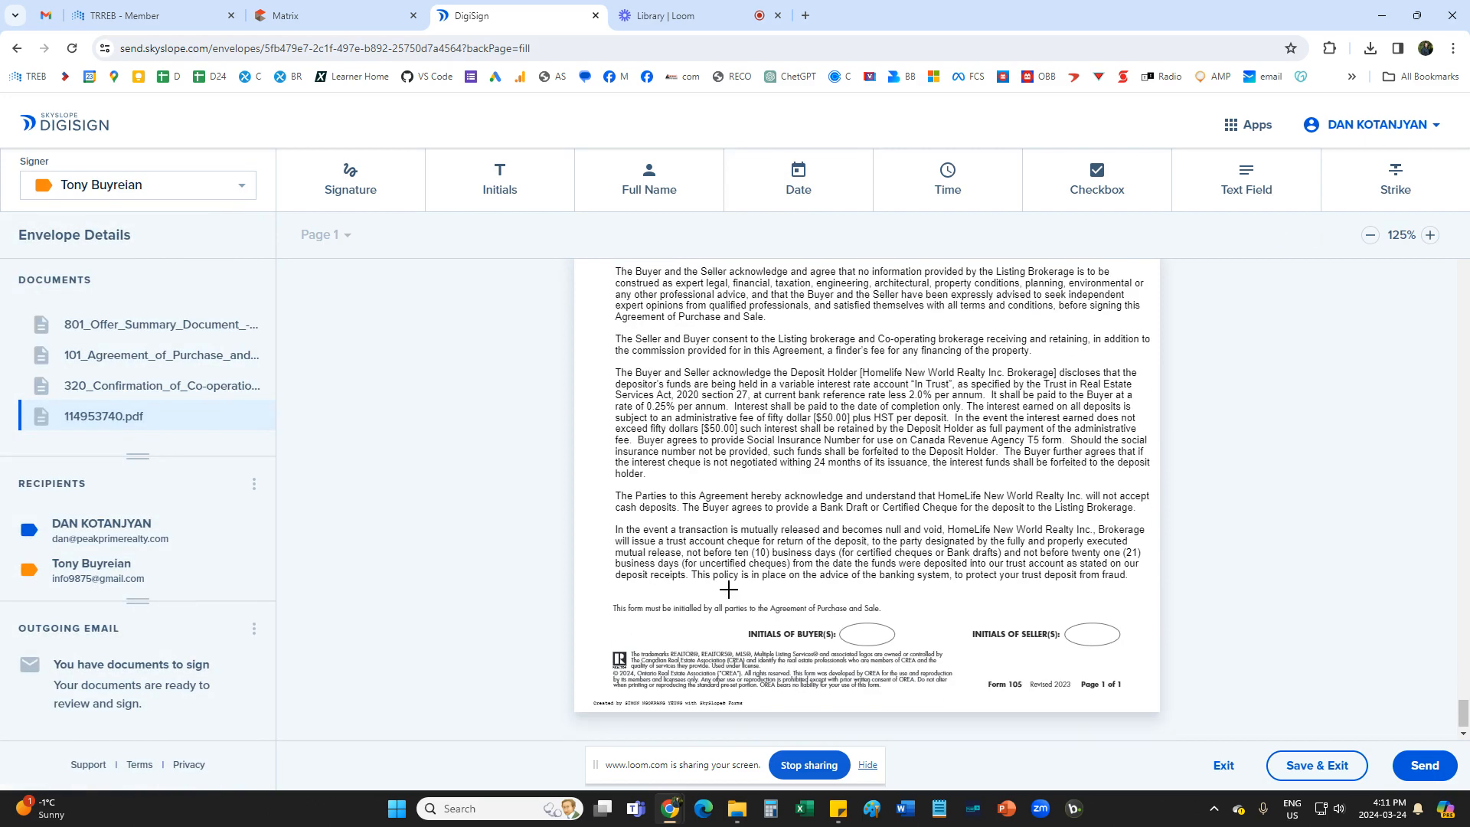
{"action": "left_click", "coordinate": [500, 184]}
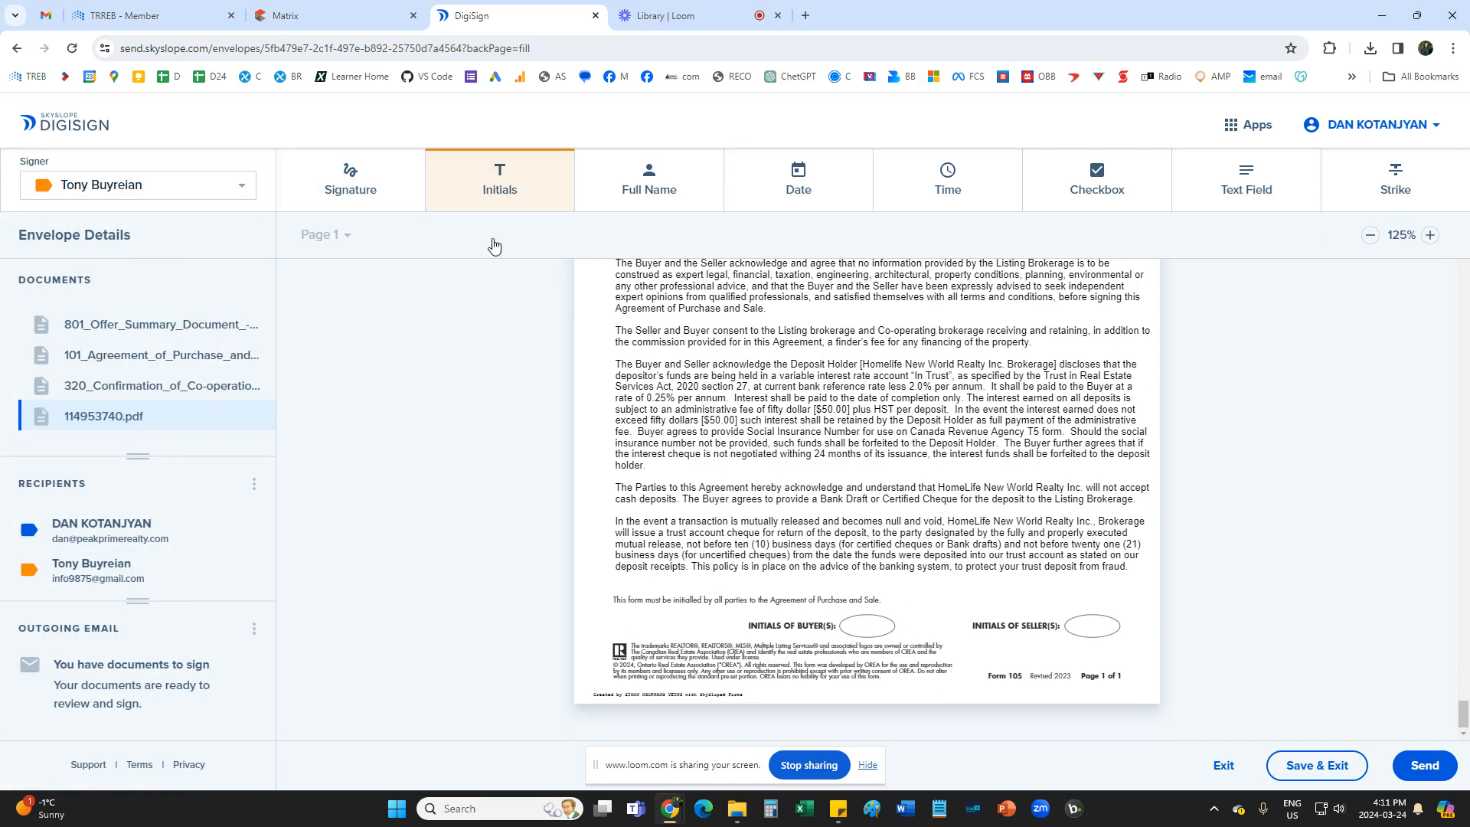
{"action": "left_click", "coordinate": [860, 631]}
{"action": "left_click_drag", "start_coordinate": [872, 625], "coordinate": [866, 628]}
{"action": "left_click", "coordinate": [741, 537]}
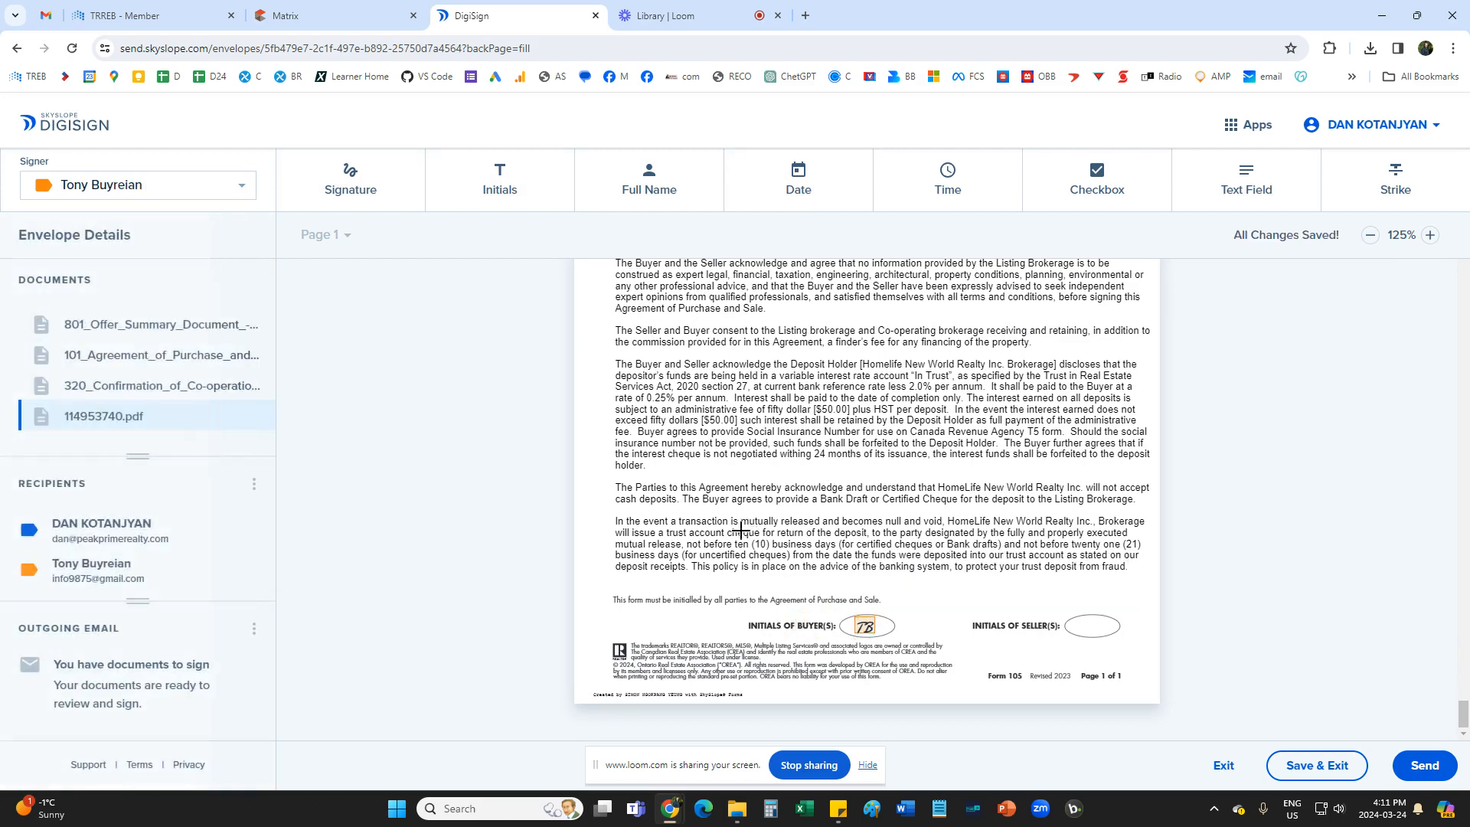
Start sending the envelope and set the email subject to the property's street address and unit followed by "- offer".
{"action": "scroll", "coordinate": [741, 537], "scroll_direction": "up", "scroll_amount": 10}
{"action": "scroll", "coordinate": [744, 553], "scroll_direction": "up", "scroll_amount": 15}
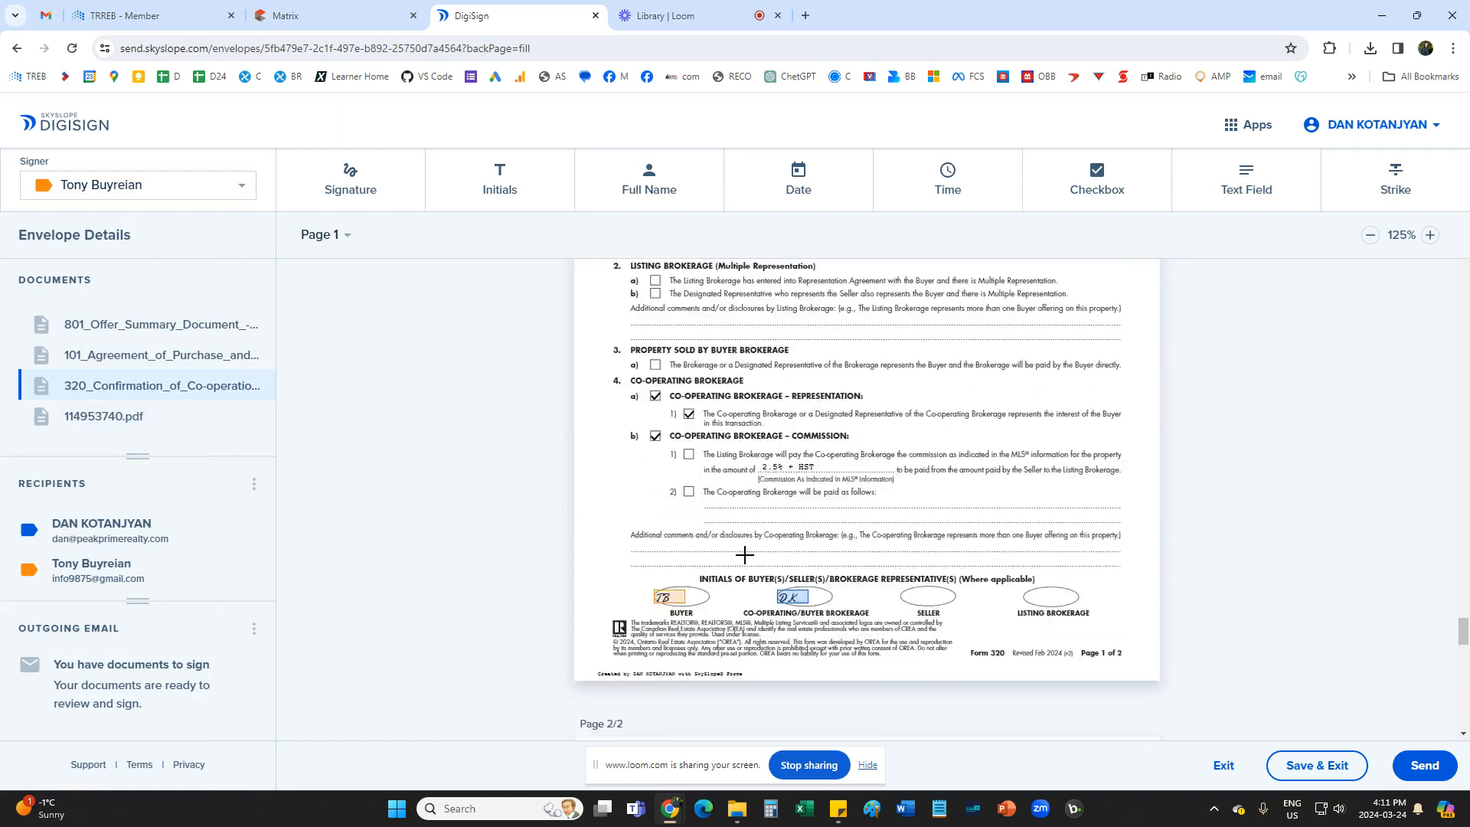
{"action": "scroll", "coordinate": [745, 555], "scroll_direction": "up", "scroll_amount": 15}
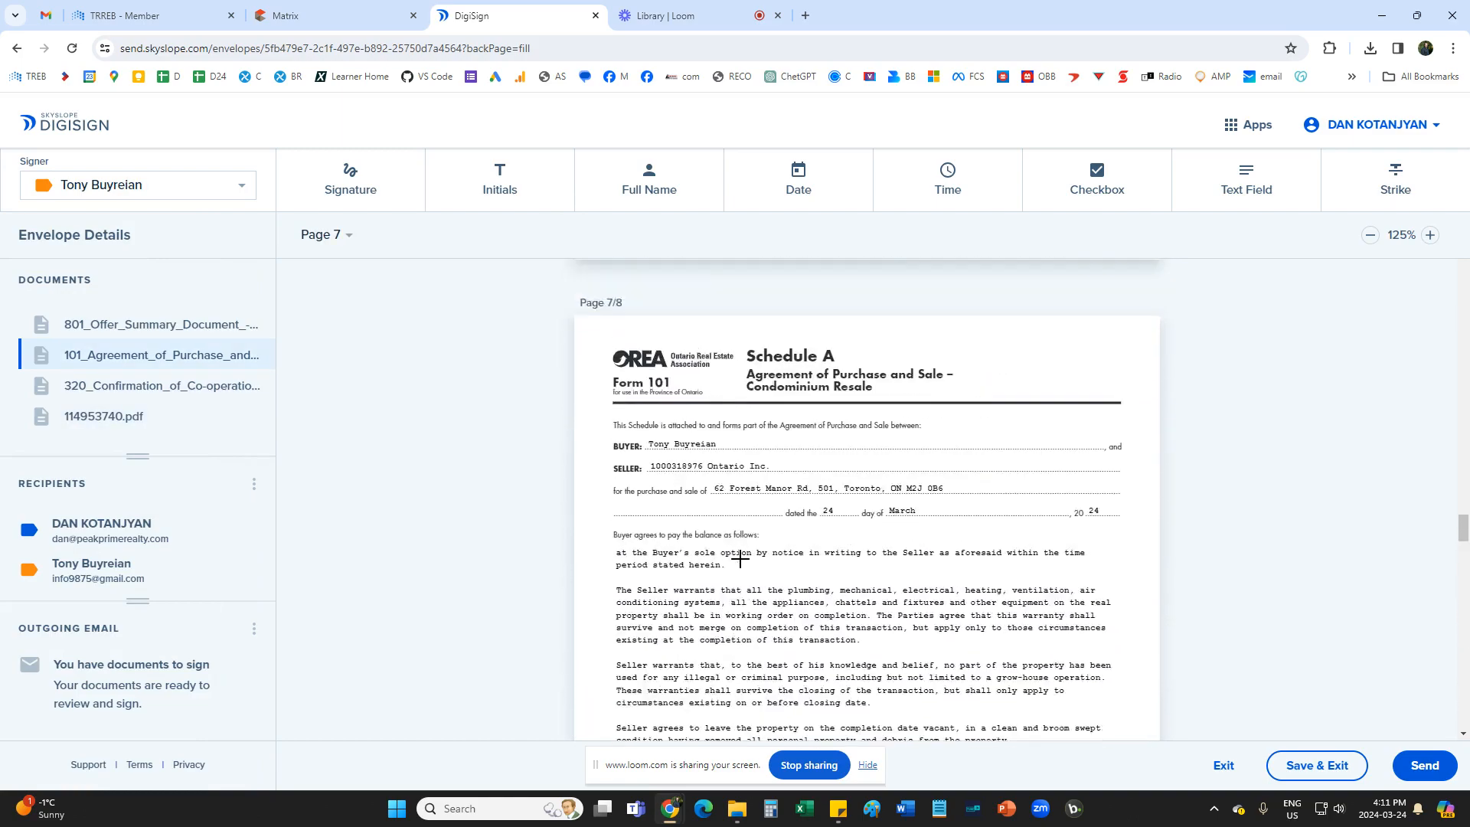
{"action": "scroll", "coordinate": [737, 561], "scroll_direction": "up", "scroll_amount": 15}
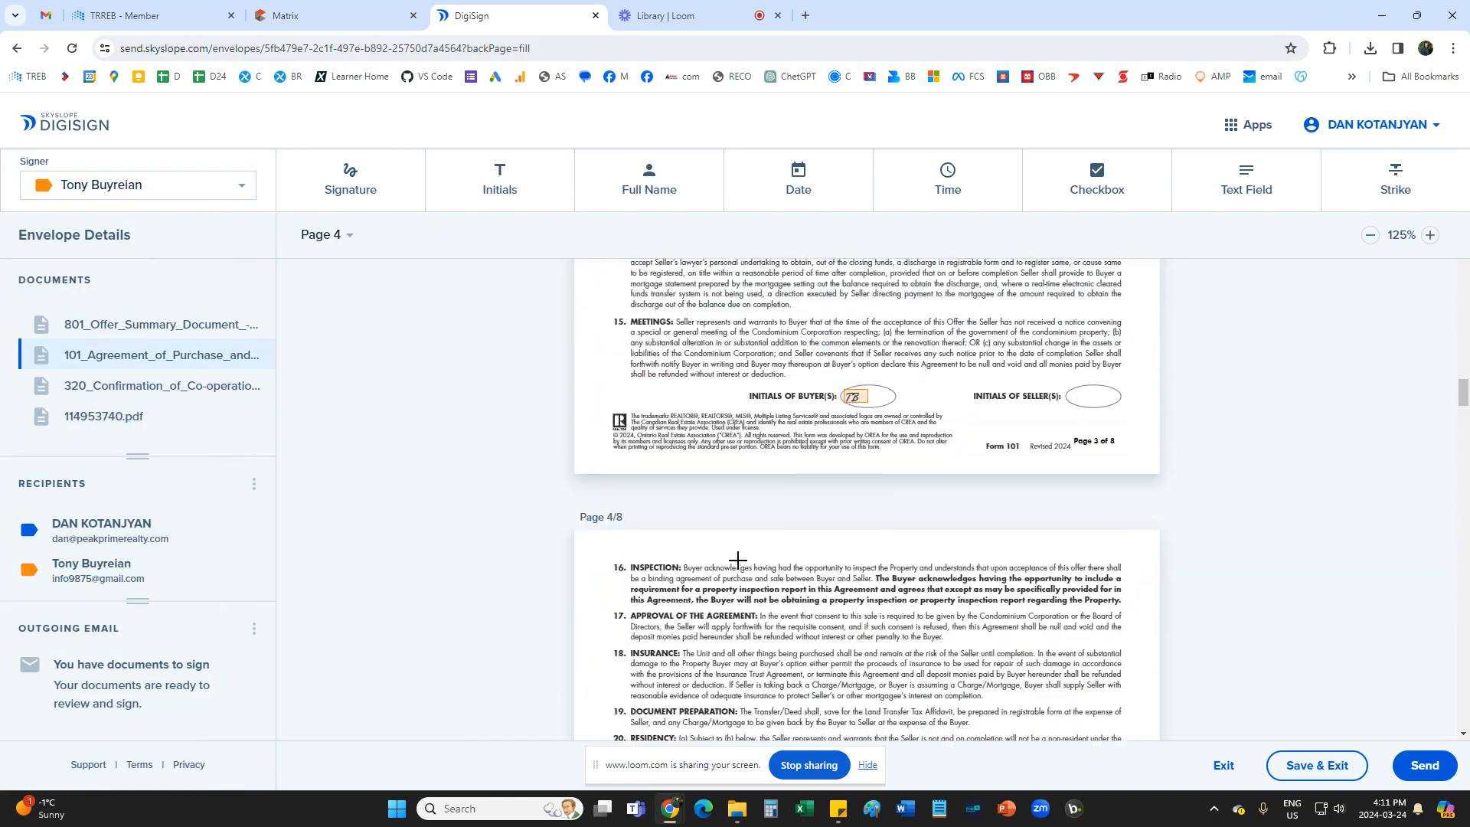
{"action": "scroll", "coordinate": [736, 559], "scroll_direction": "up", "scroll_amount": 15}
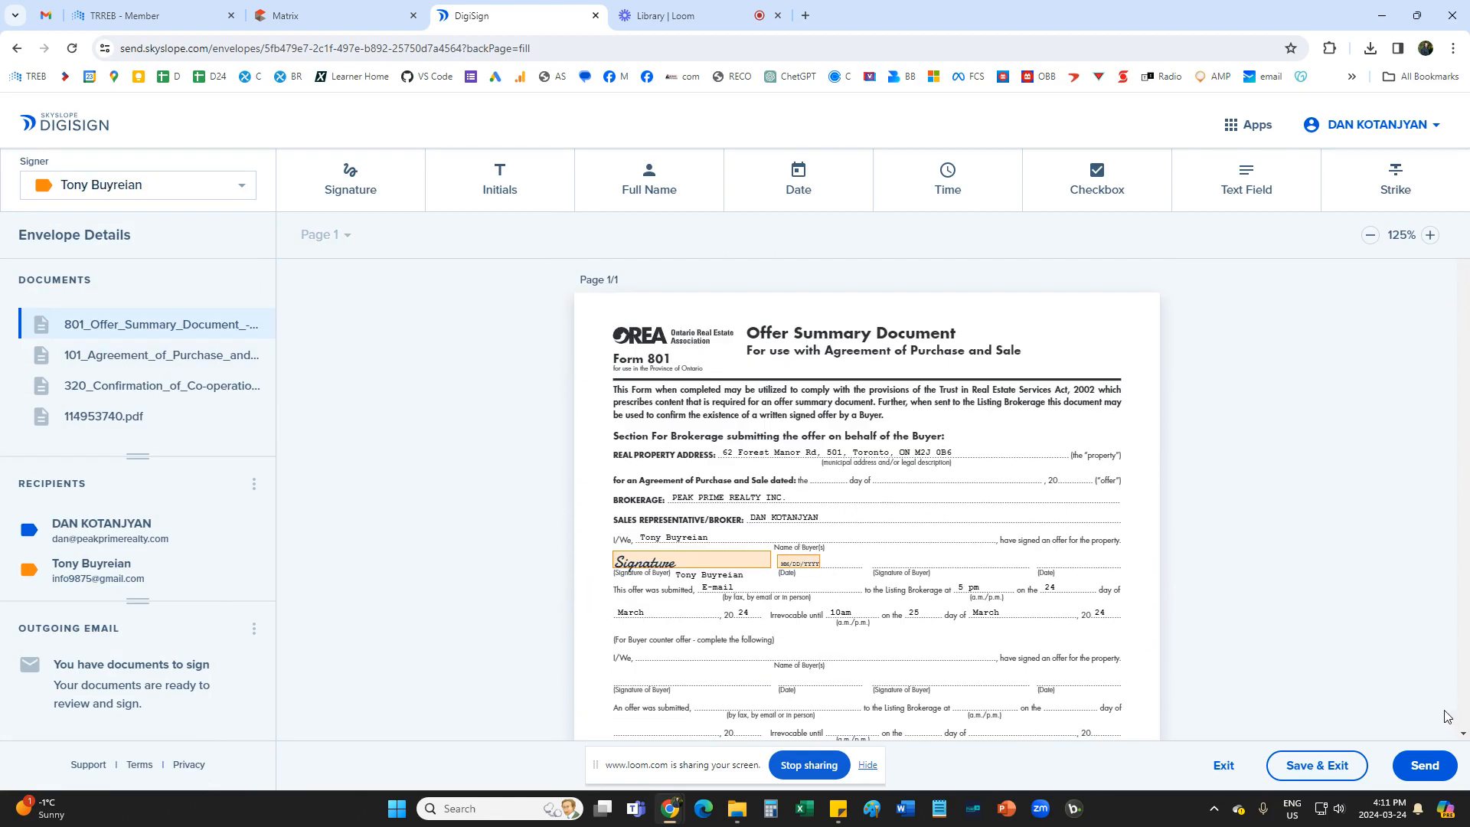
{"action": "left_click", "coordinate": [1422, 766]}
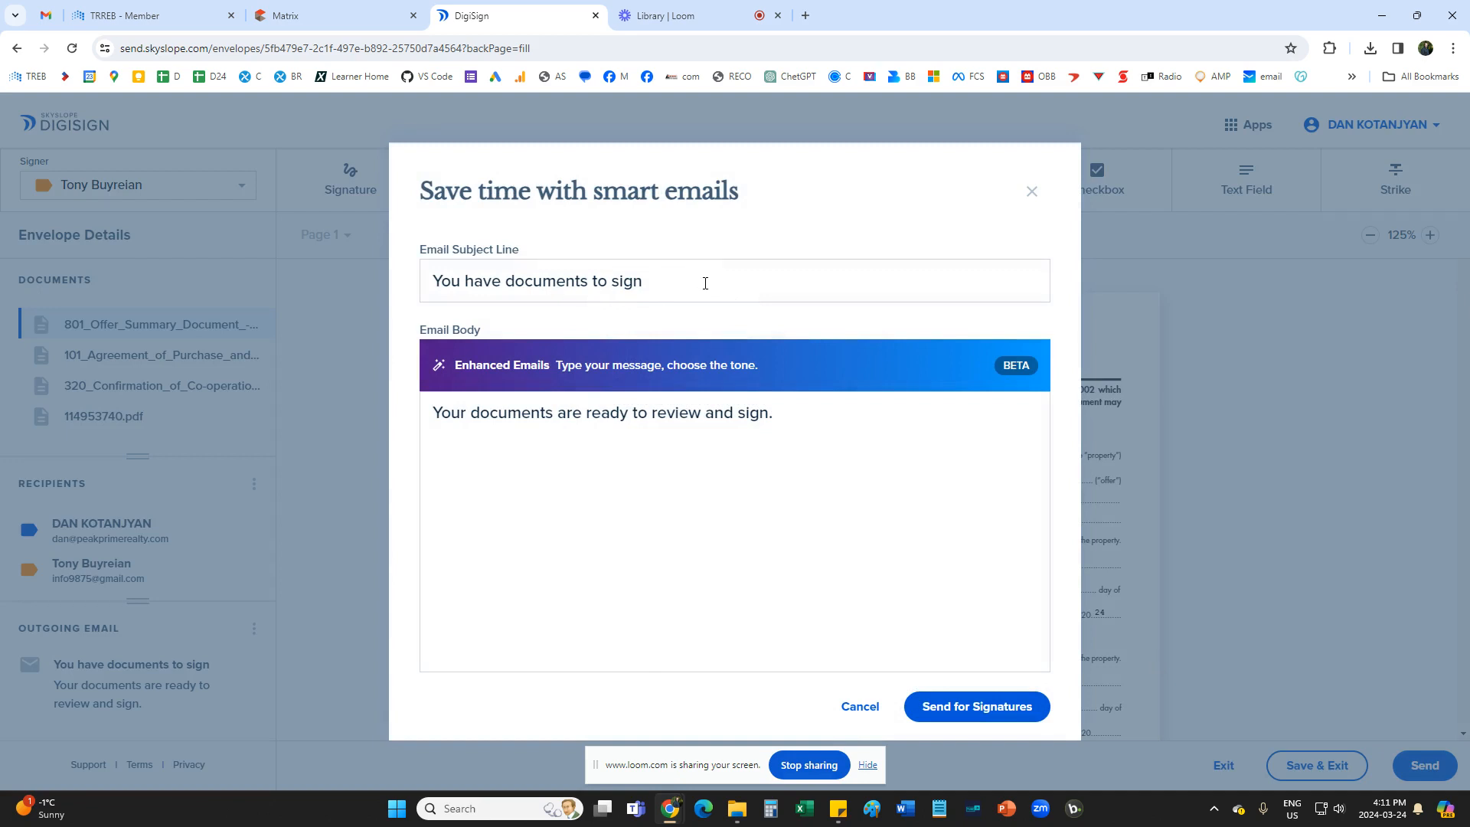
{"action": "left_click", "coordinate": [689, 279]}
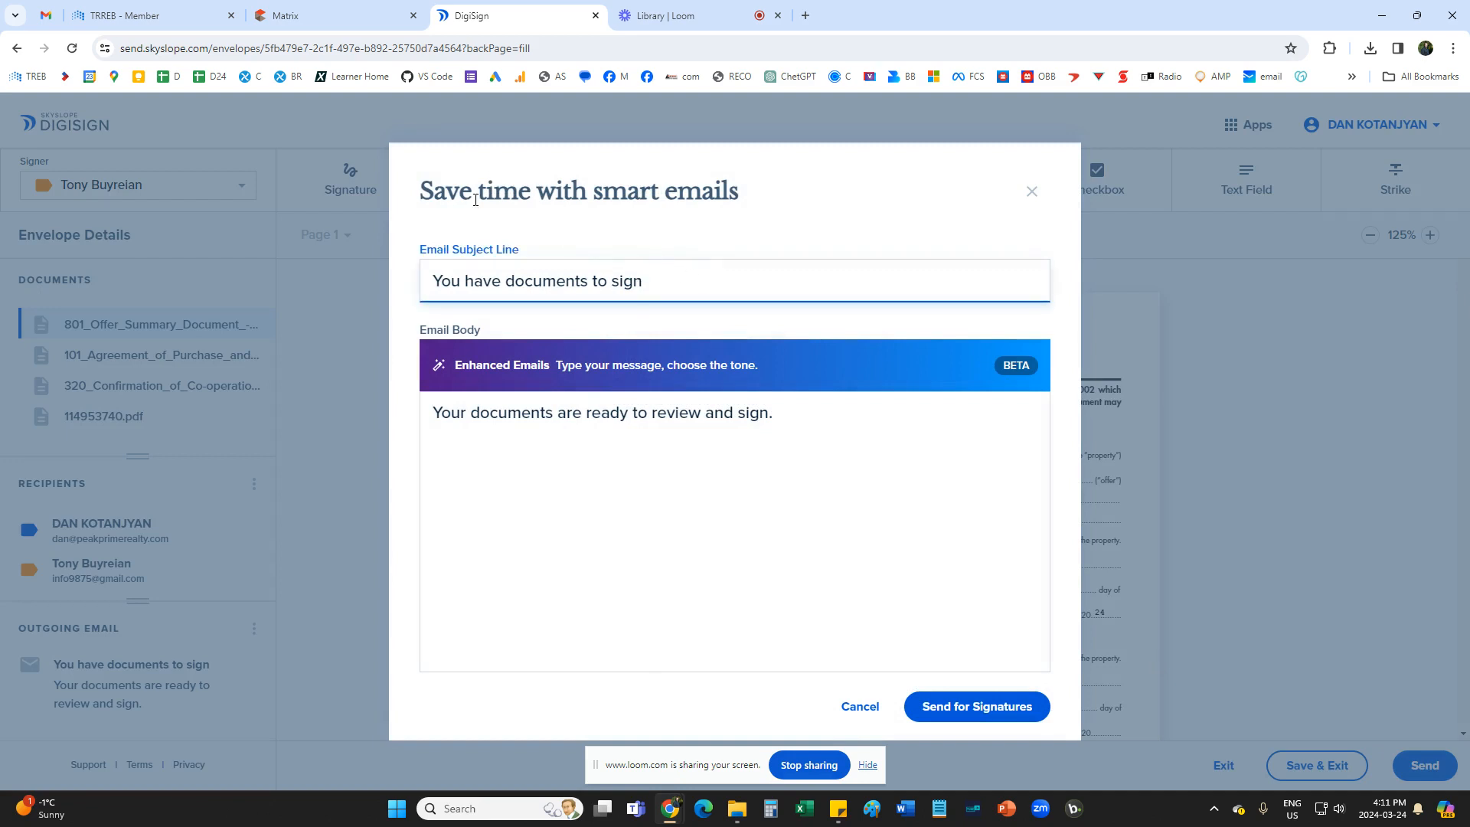
{"action": "left_click_drag", "start_coordinate": [699, 280], "coordinate": [395, 281]}
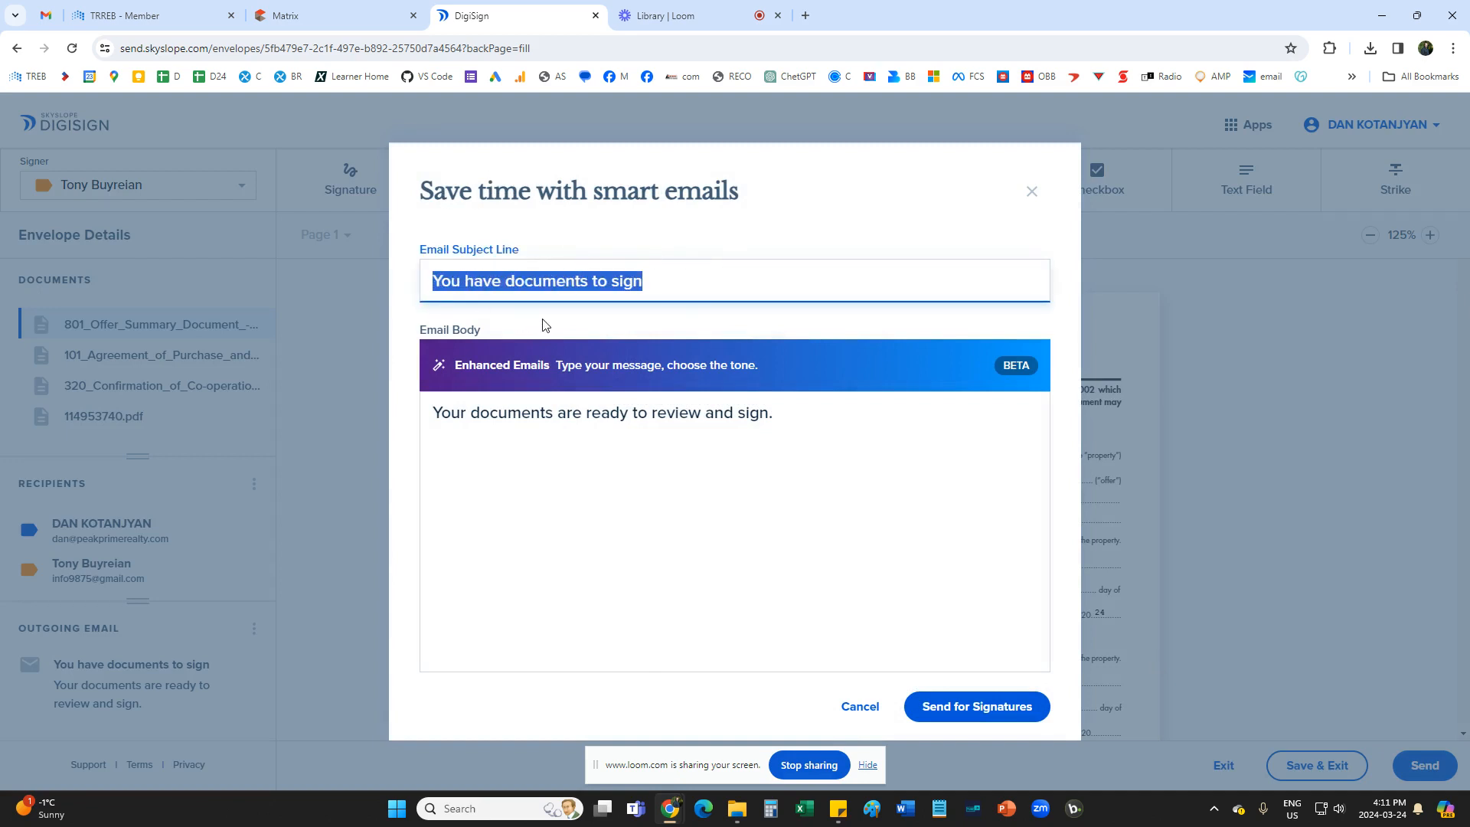
{"action": "key", "text": "ctrl+v"}
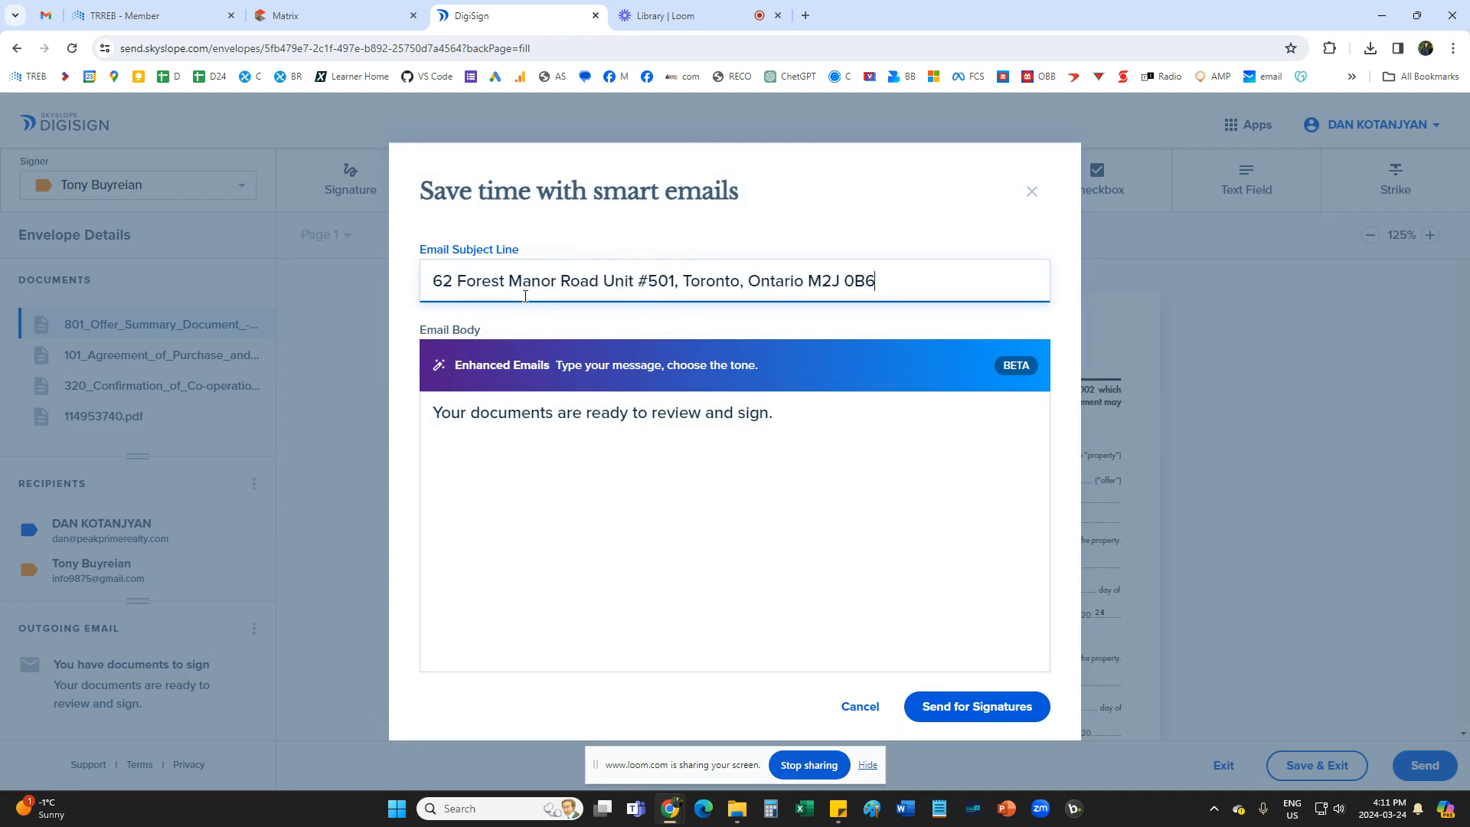
{"action": "left_click_drag", "start_coordinate": [681, 281], "coordinate": [990, 285]}
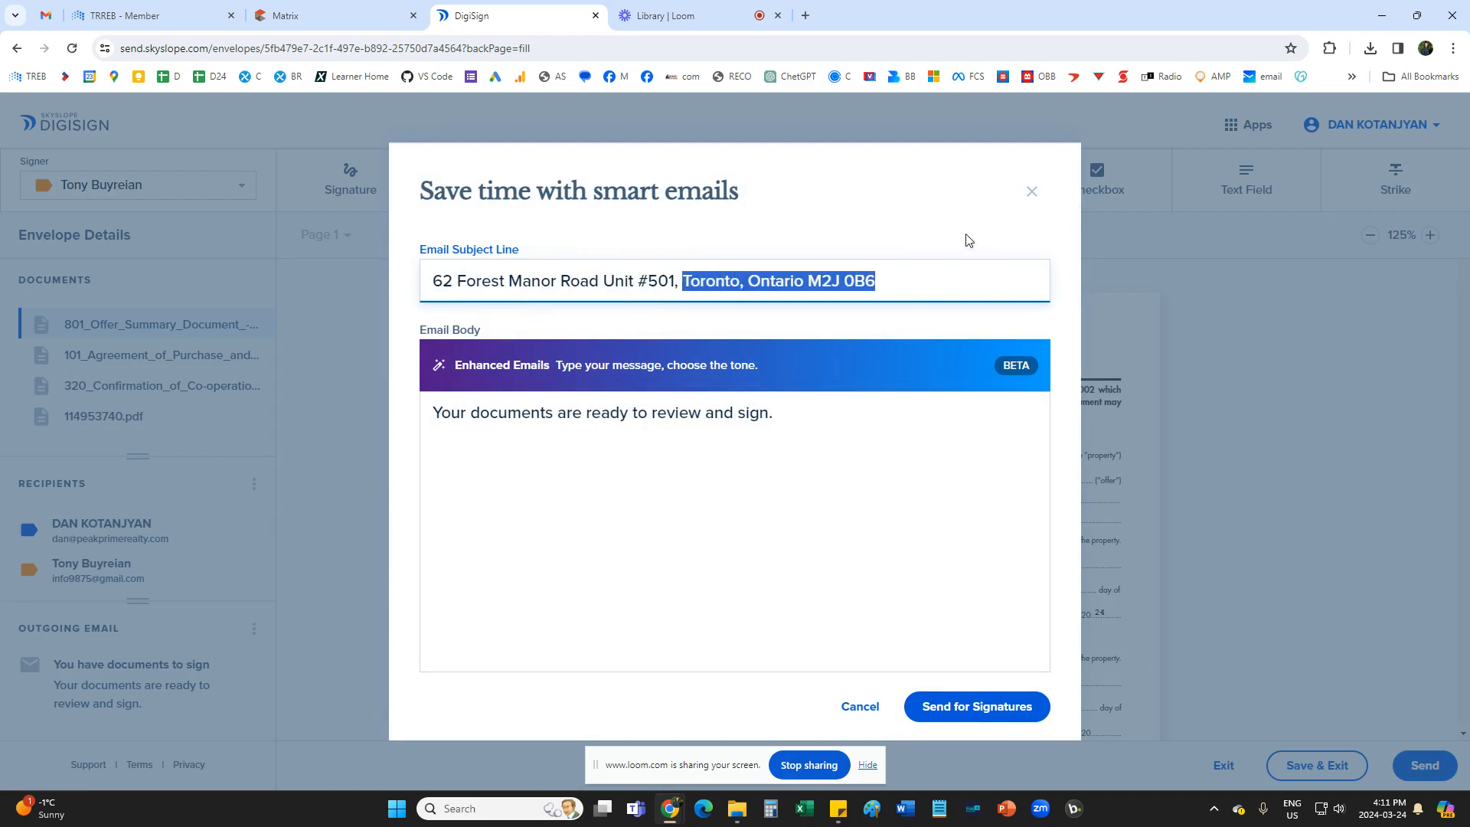
{"action": "key", "text": "BackSpace"}
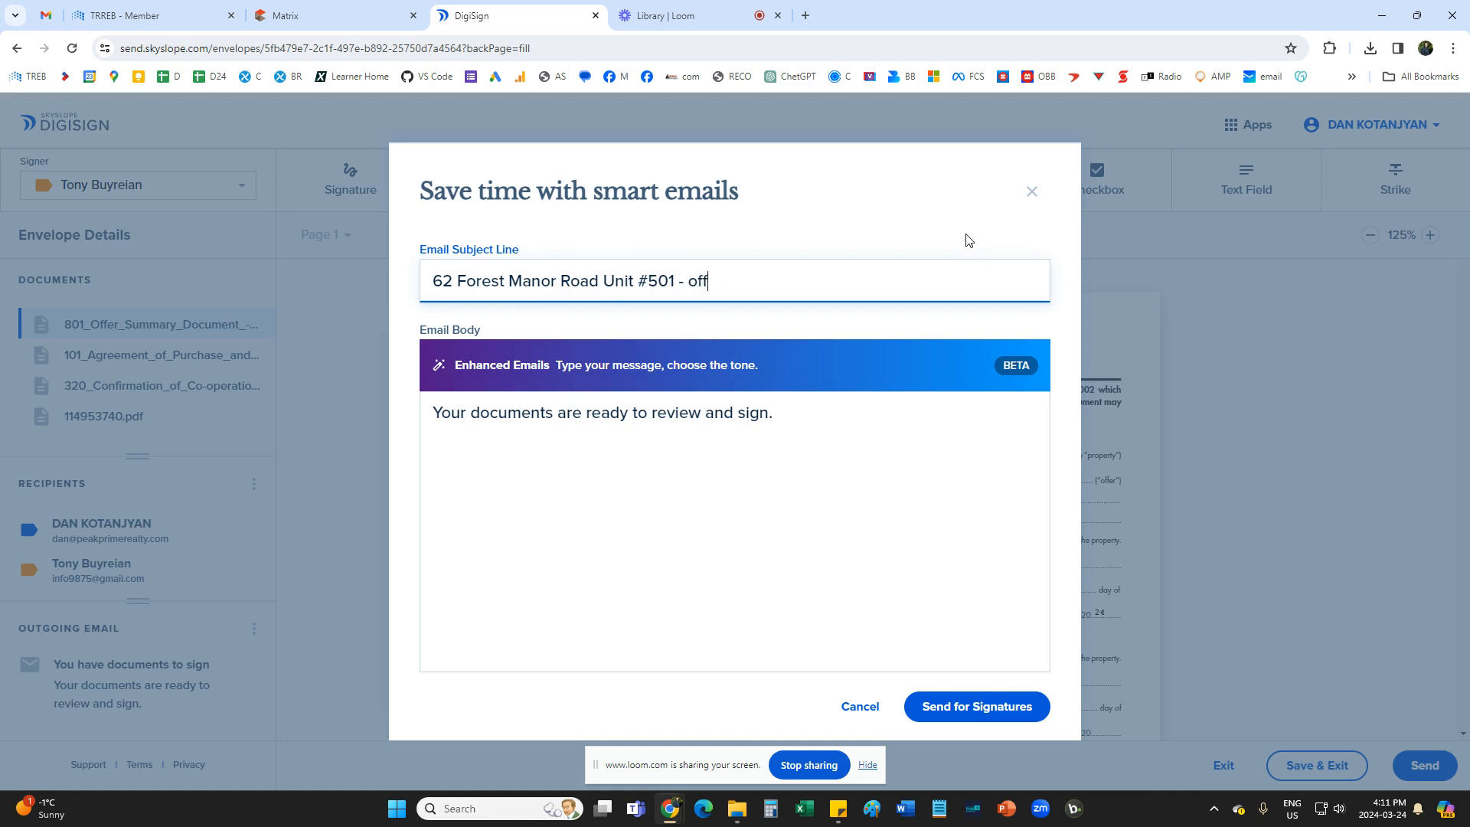
Send the envelope for signatures and open it for immediate signing, accepting the e-signature terms.
{"action": "left_click", "coordinate": [736, 442]}
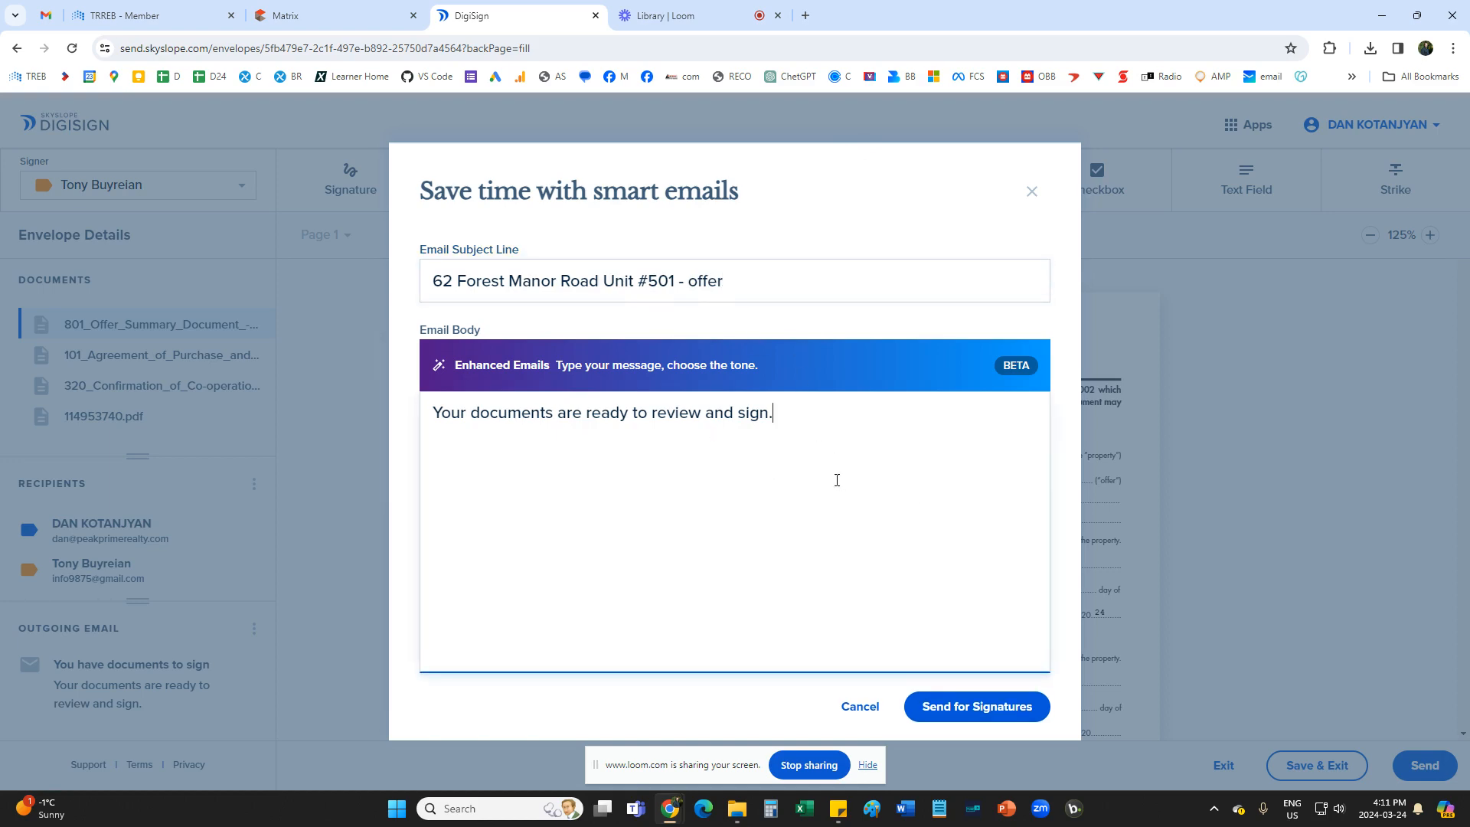
{"action": "left_click", "coordinate": [977, 706]}
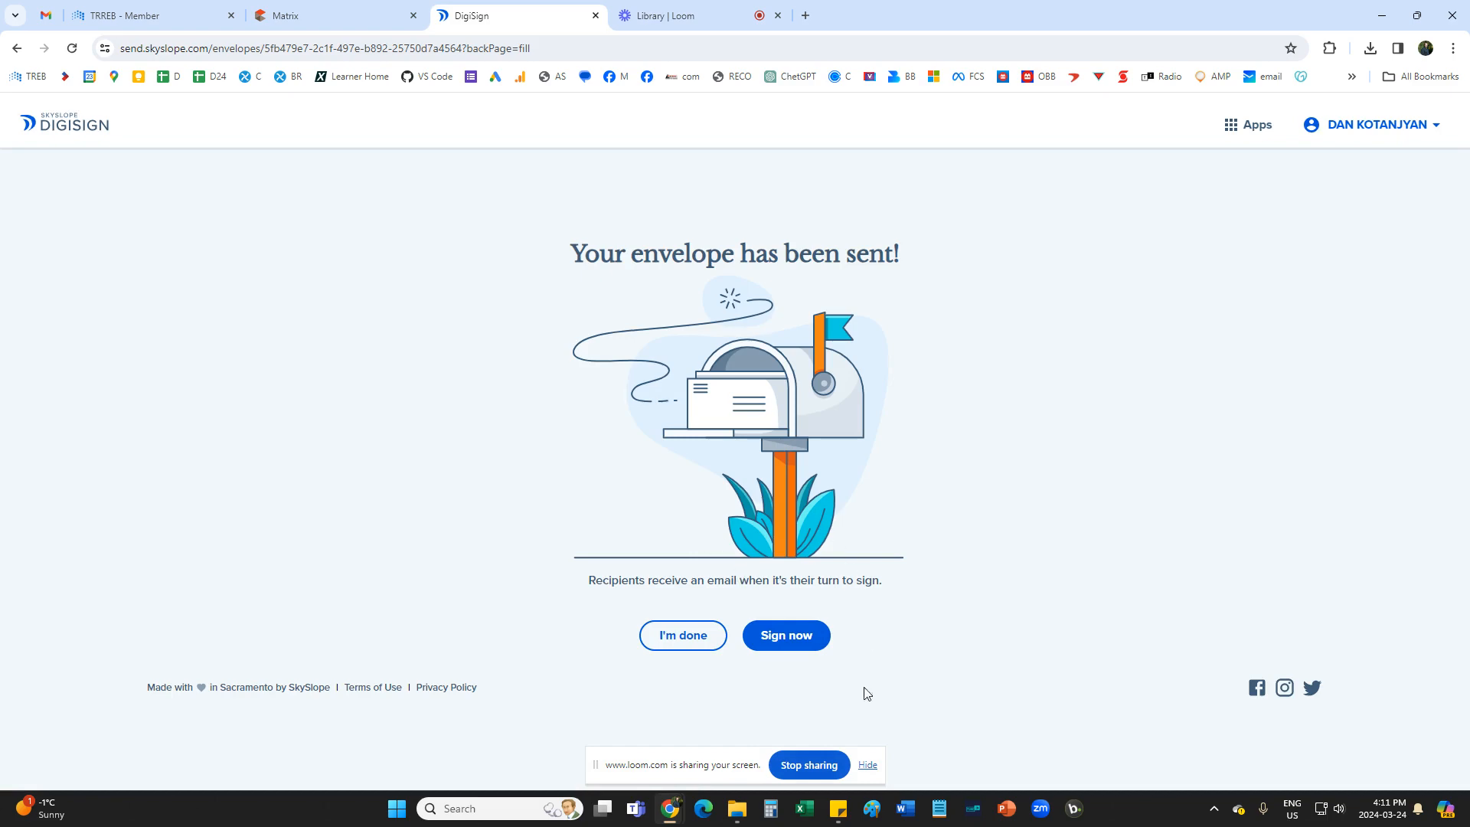
{"action": "left_click", "coordinate": [793, 637]}
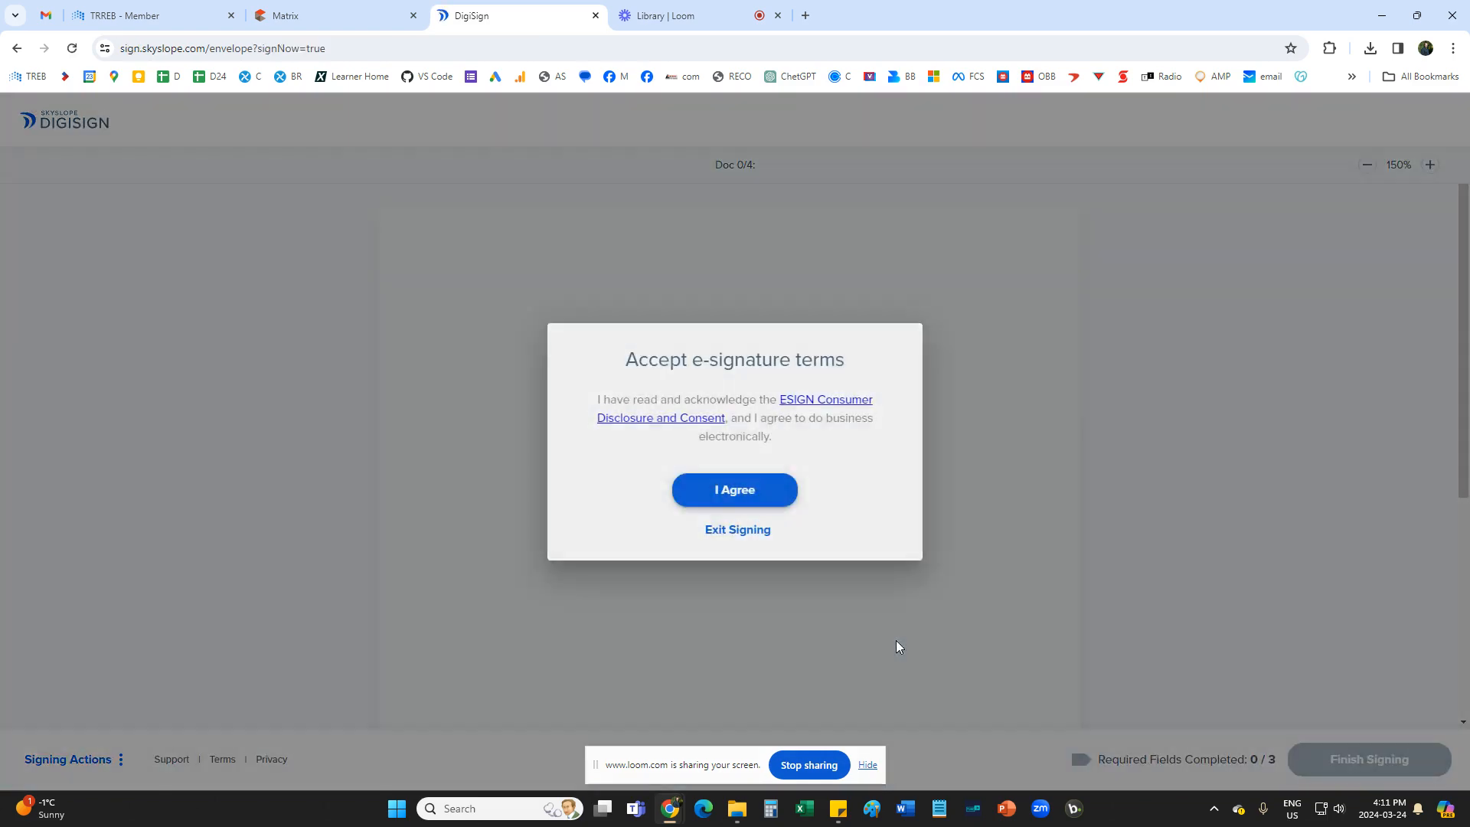
{"action": "left_click", "coordinate": [740, 494]}
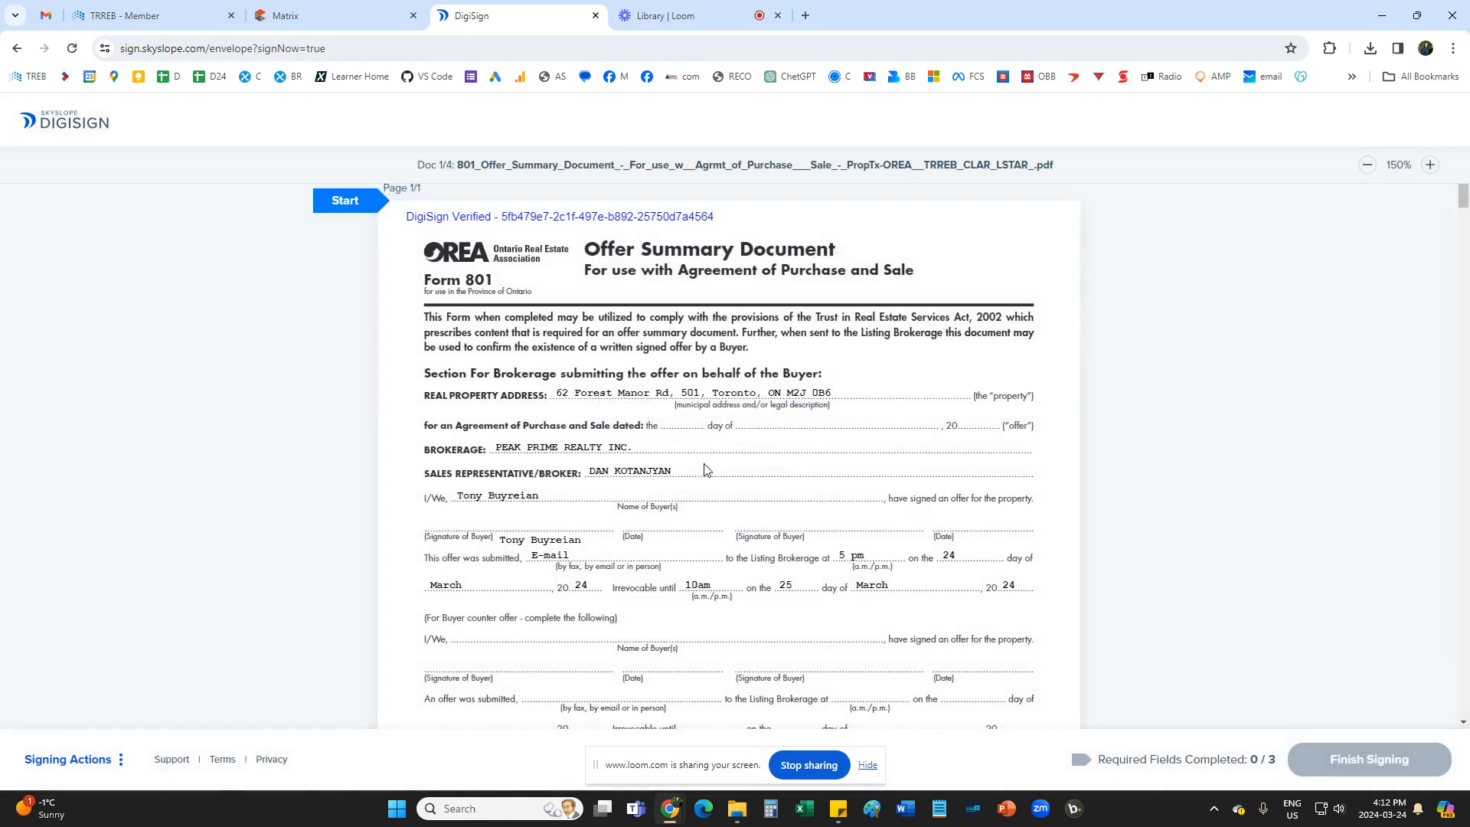
Complete the agent's three required signing fields, including the Co-operating/Buyer Brokerage initials on Form 320, and finish signing.
{"action": "left_click", "coordinate": [346, 202]}
{"action": "scroll", "coordinate": [827, 515], "scroll_direction": "down", "scroll_amount": 5}
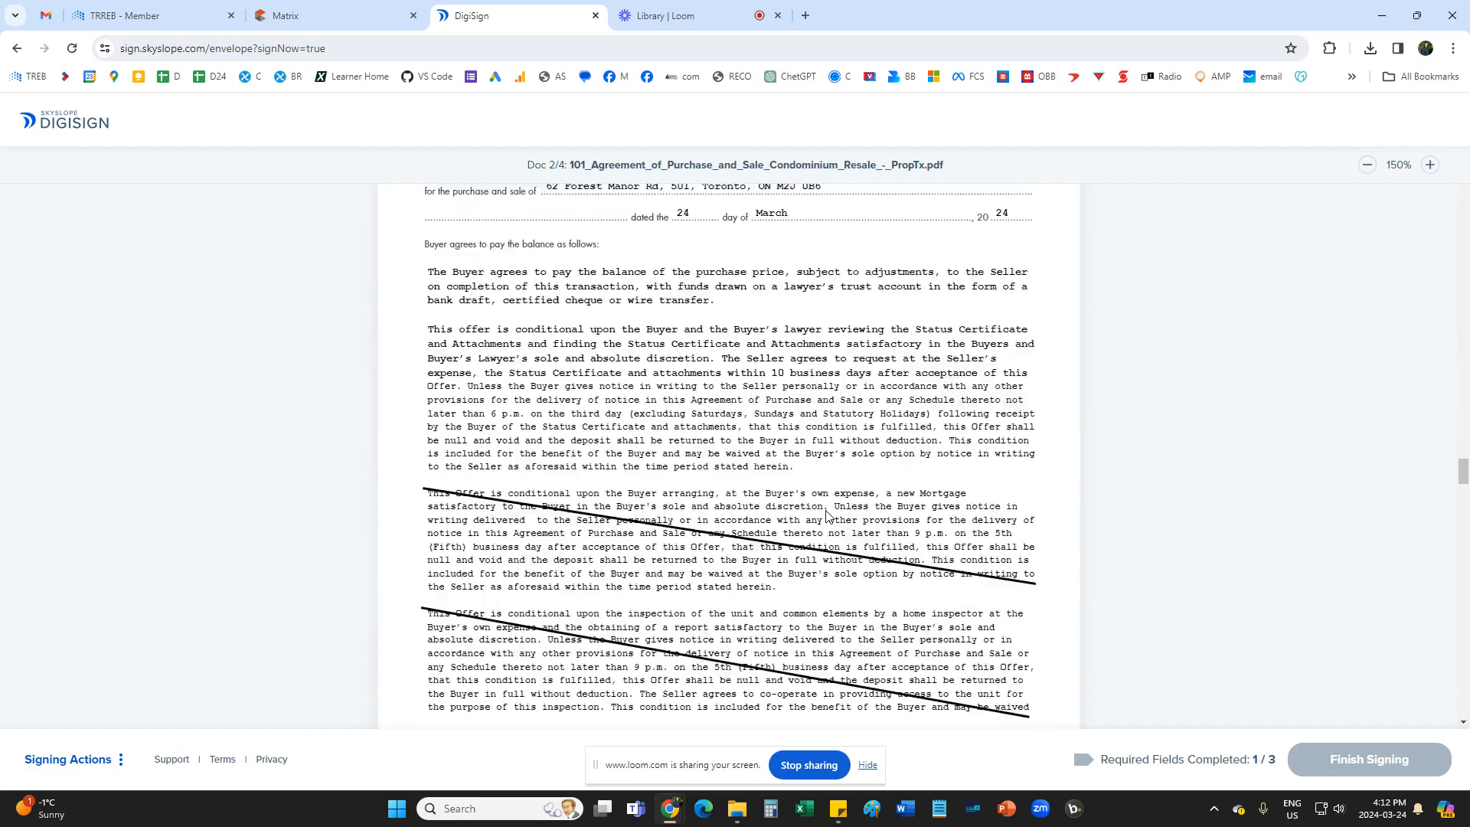
{"action": "left_click", "coordinate": [584, 445]}
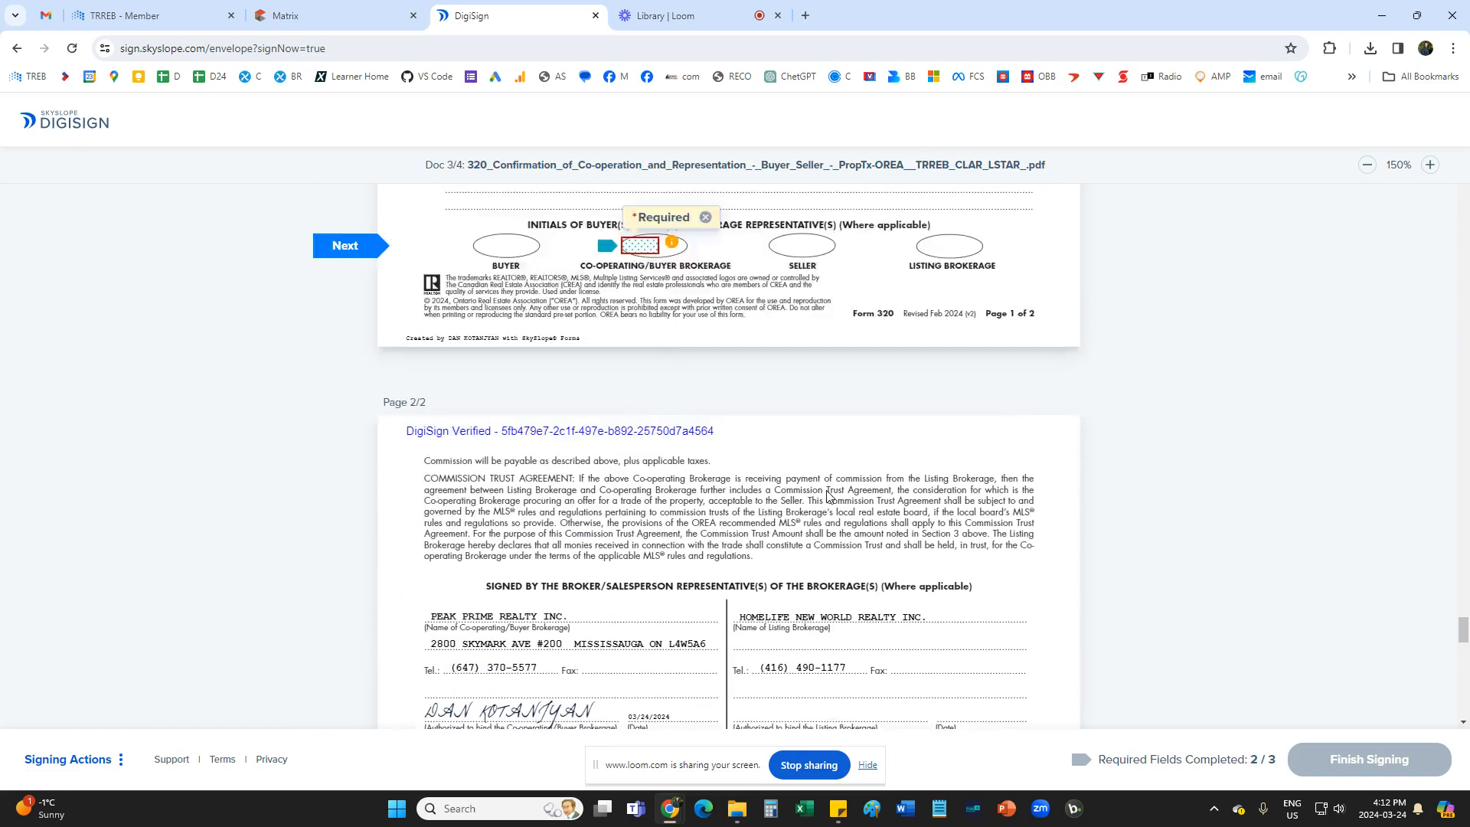
{"action": "scroll", "coordinate": [827, 496], "scroll_direction": "up", "scroll_amount": 3}
{"action": "left_click", "coordinate": [637, 452]}
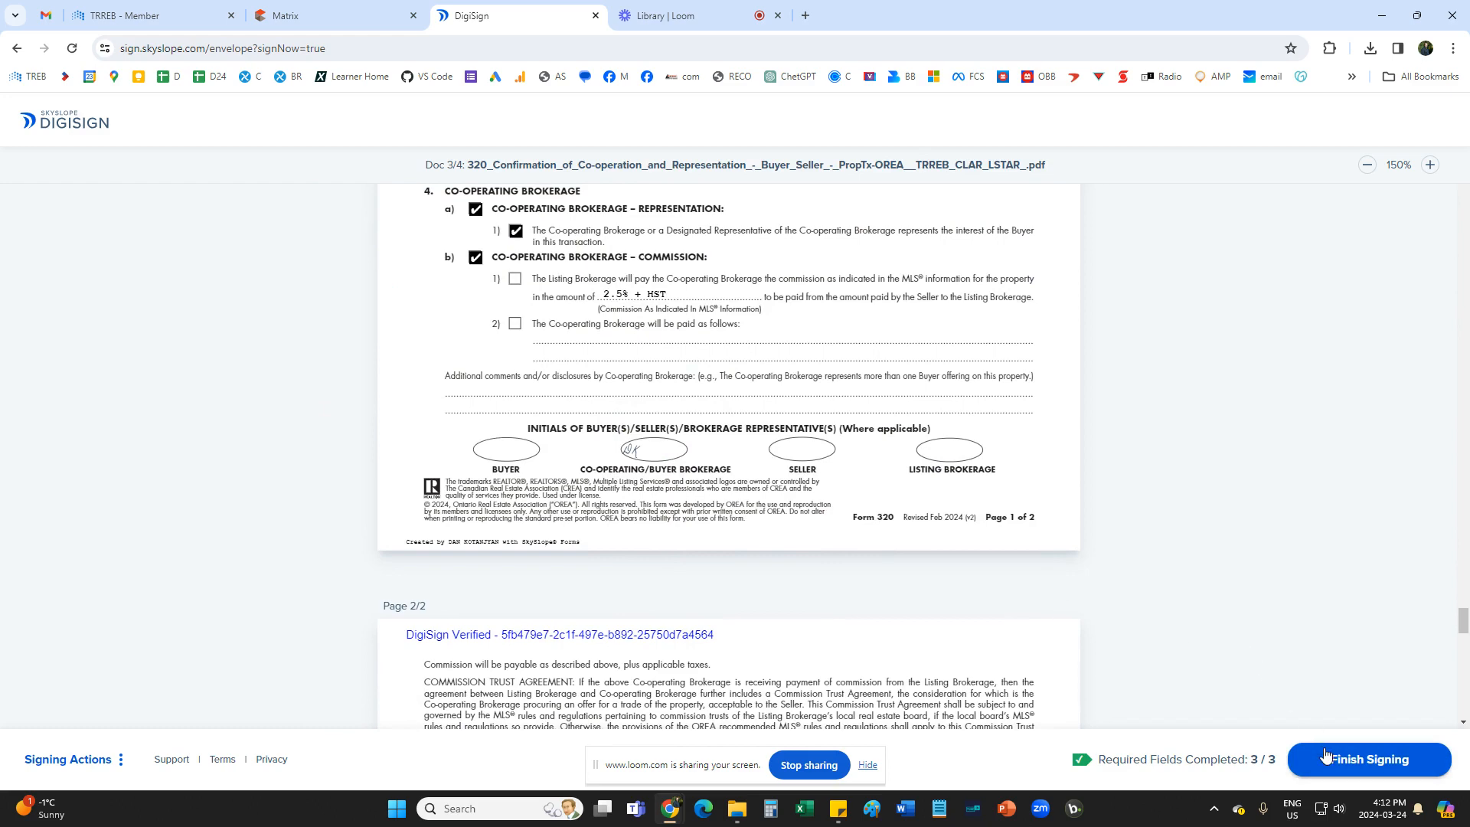
{"action": "left_click", "coordinate": [1393, 760]}
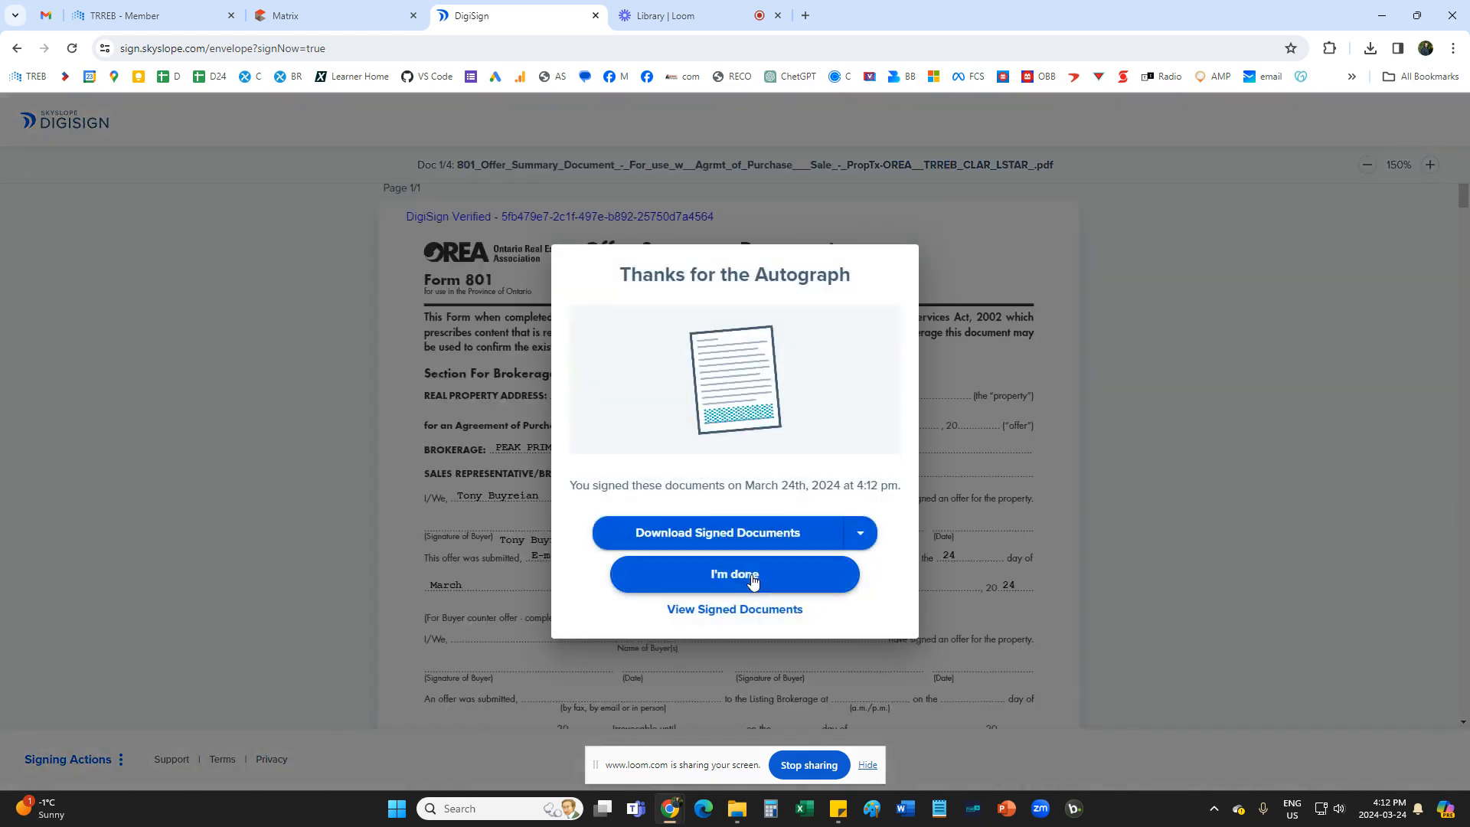
{"action": "left_click", "coordinate": [751, 581]}
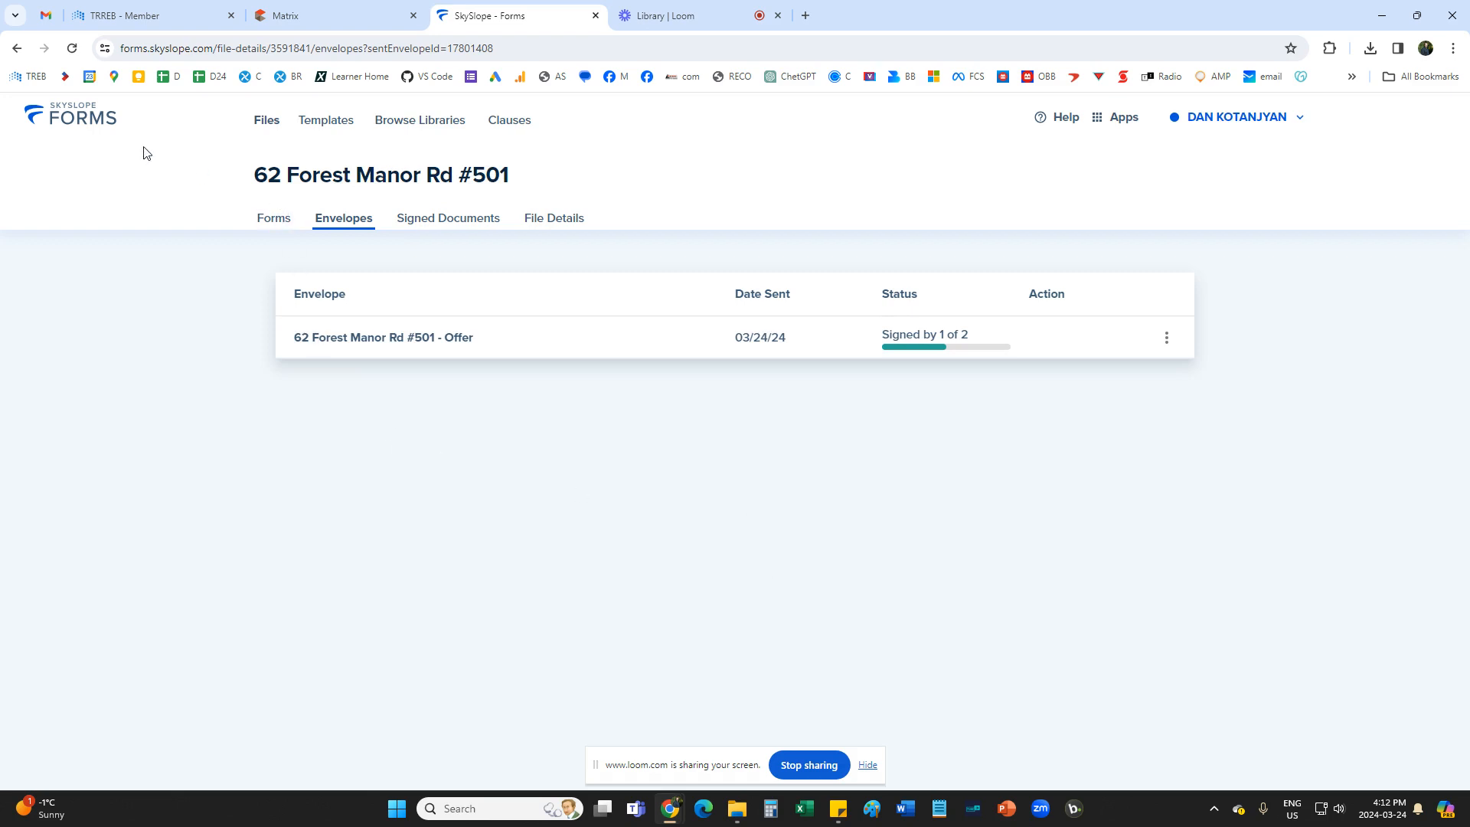
Return to the list of all files, reopen the condo offer's buyer file and show its envelopes.
{"action": "left_click", "coordinate": [58, 117]}
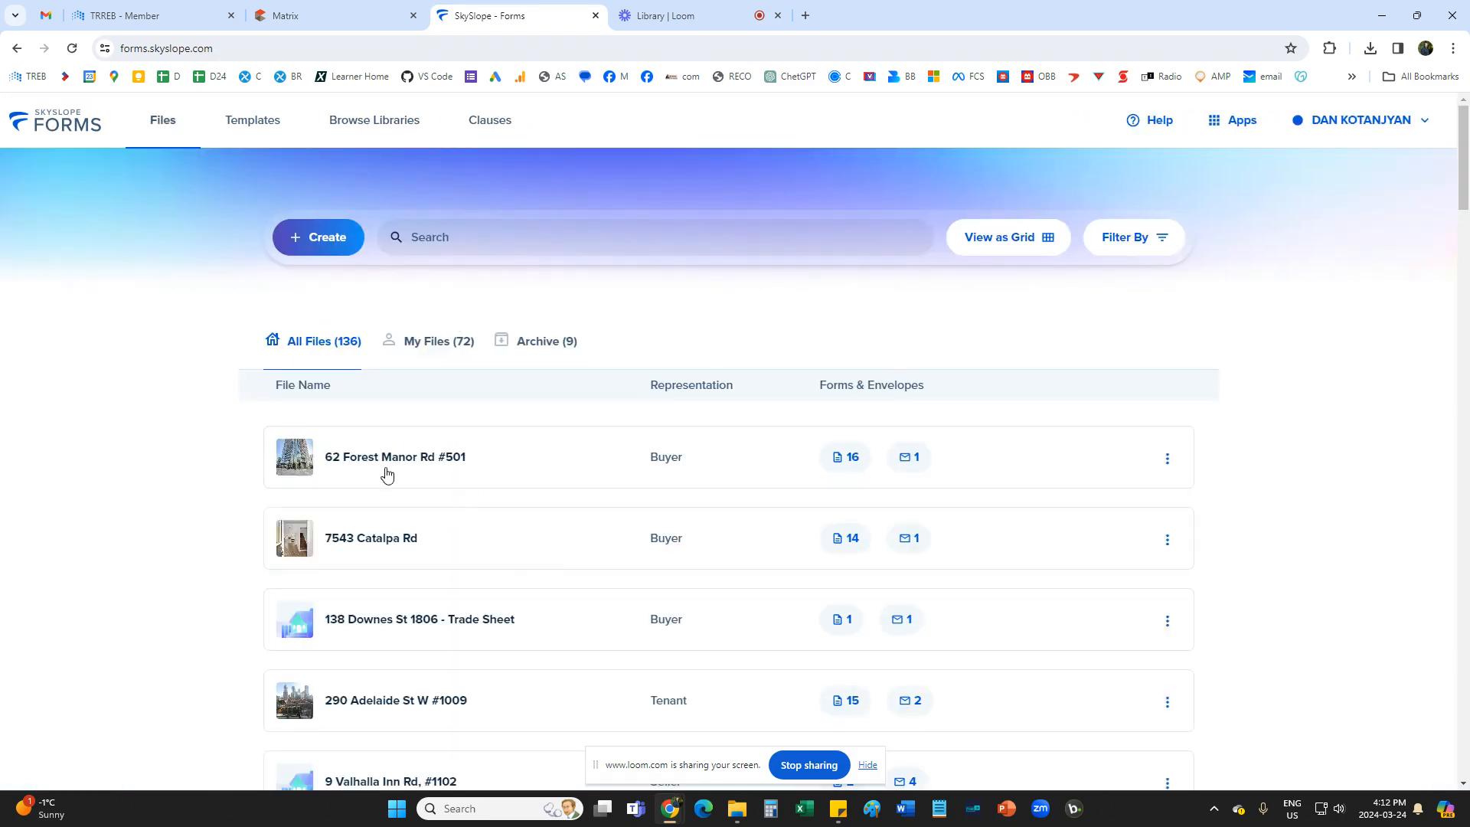
{"action": "left_click", "coordinate": [666, 490]}
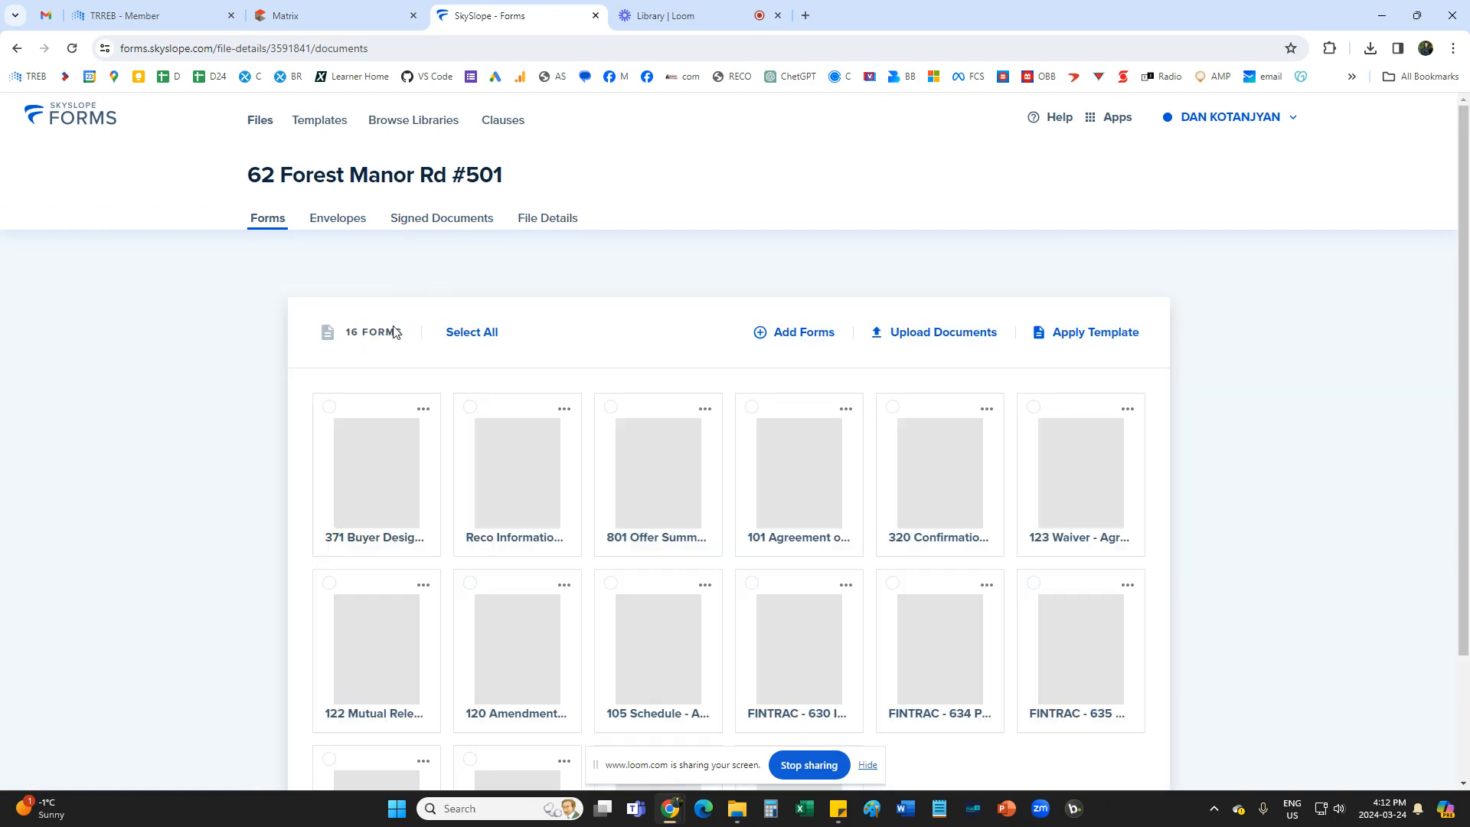
{"action": "left_click", "coordinate": [336, 219]}
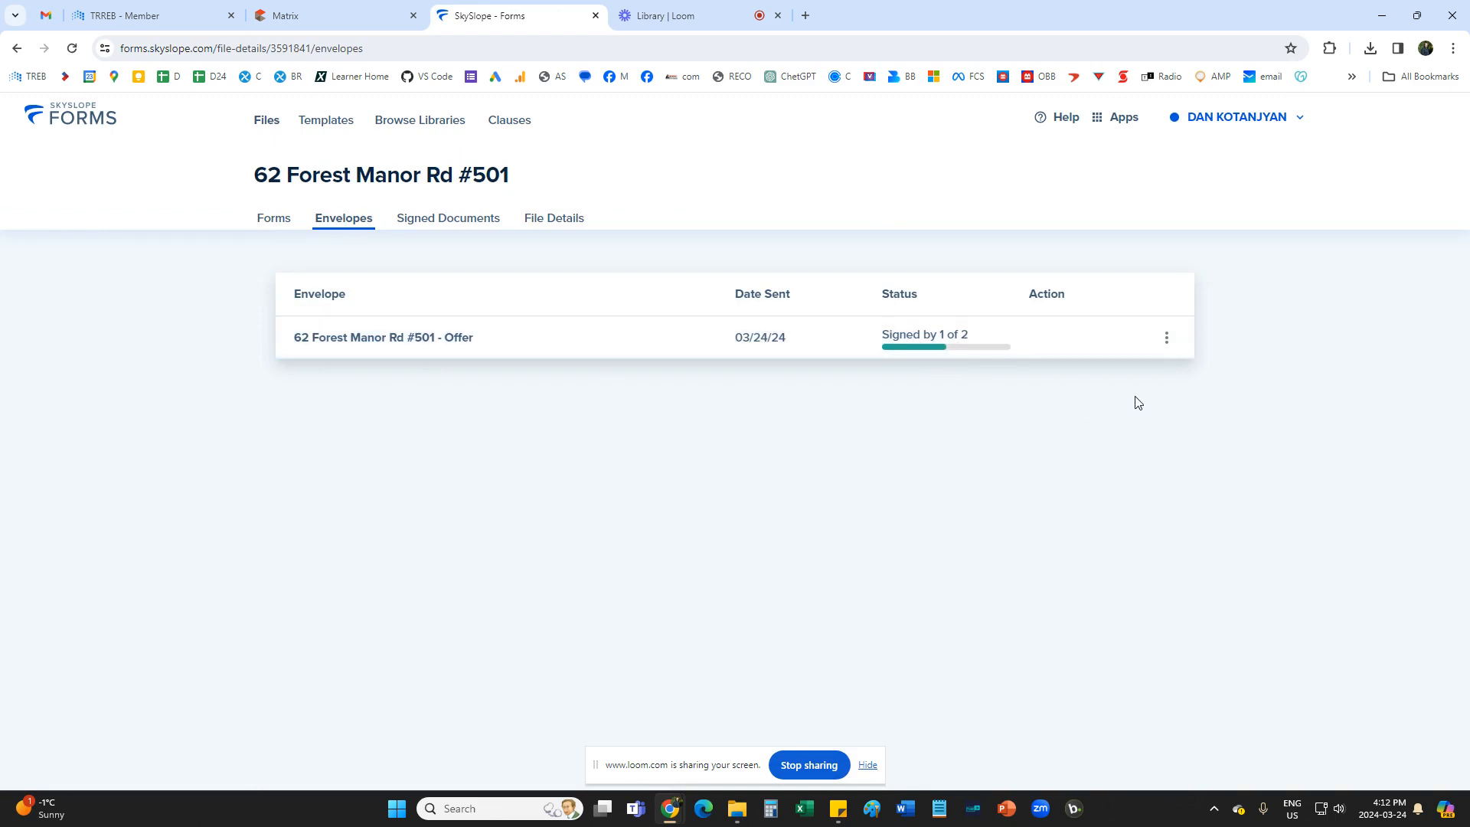
Examine the offer envelope's history for each recipient's viewing and signing activity, and return to the file's envelopes.
{"action": "left_click", "coordinate": [1167, 339]}
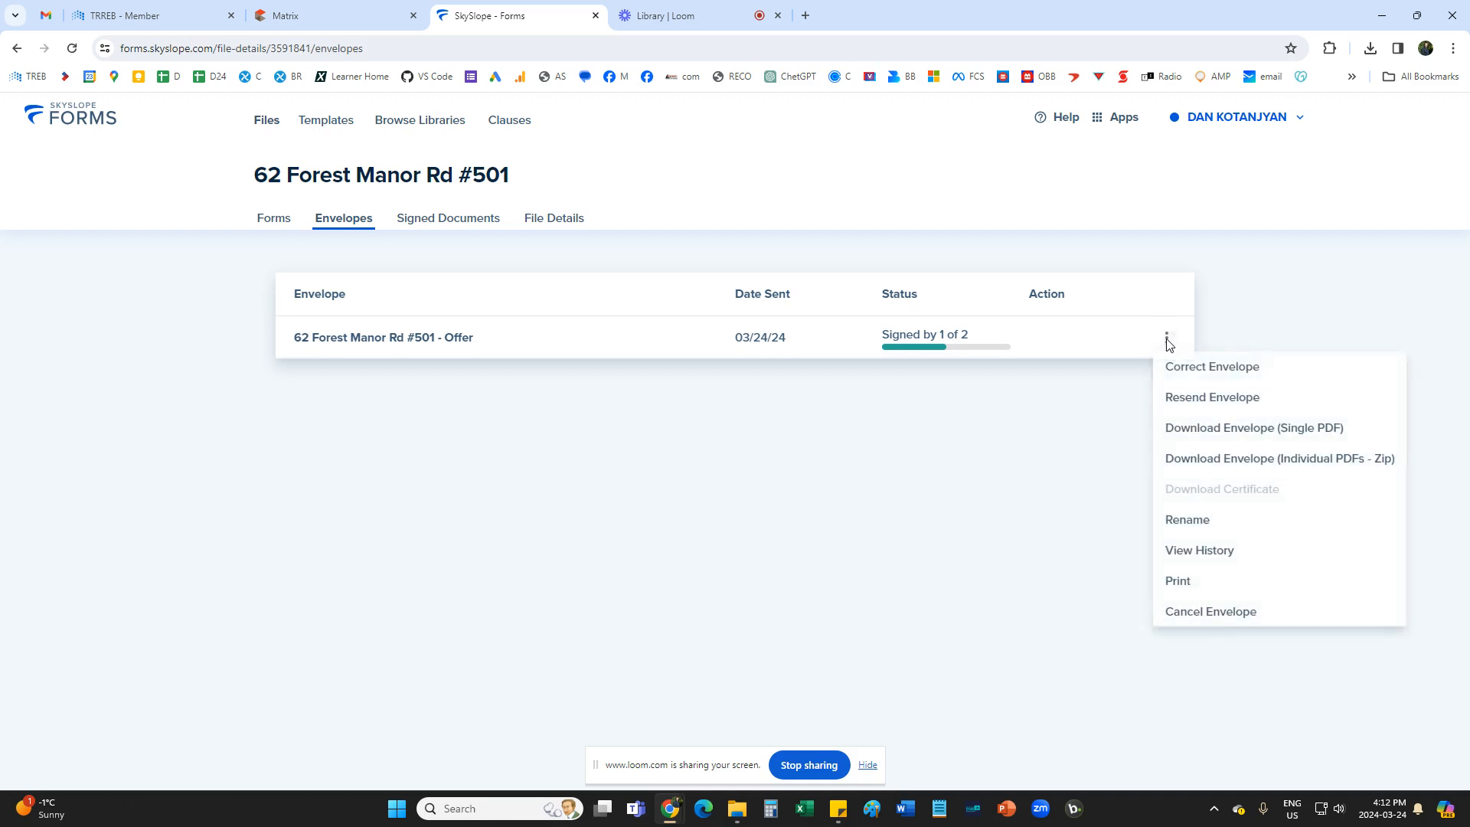
{"action": "left_click", "coordinate": [1195, 557]}
{"action": "scroll", "coordinate": [821, 509], "scroll_direction": "down", "scroll_amount": 1}
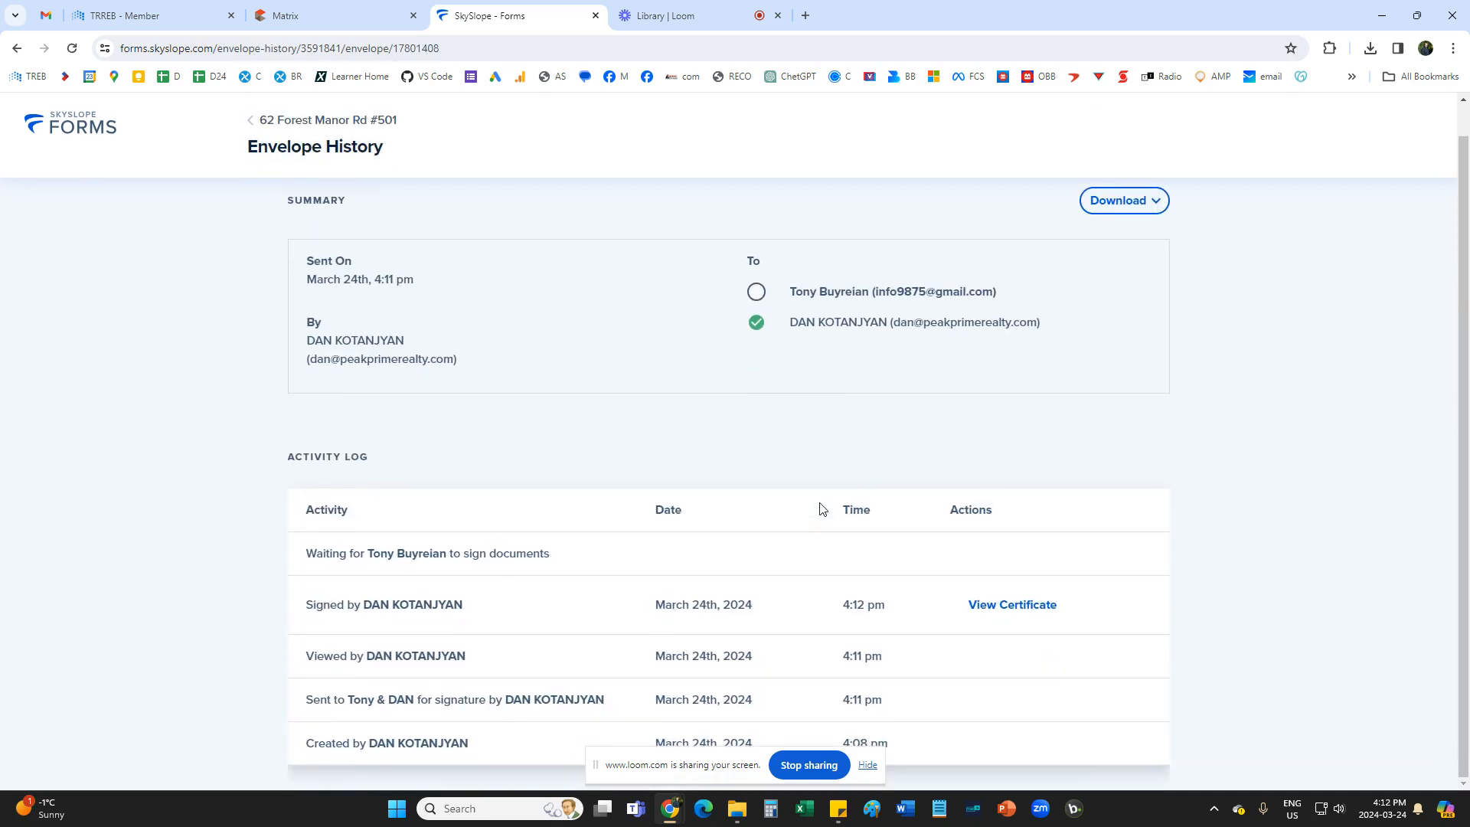
{"action": "left_click_drag", "start_coordinate": [314, 656], "coordinate": [466, 656]}
{"action": "double_click", "coordinate": [318, 605]}
{"action": "left_click", "coordinate": [500, 605]}
{"action": "left_click_drag", "start_coordinate": [302, 560], "coordinate": [577, 561]}
{"action": "left_click", "coordinate": [584, 561]}
{"action": "left_click_drag", "start_coordinate": [307, 657], "coordinate": [430, 659]}
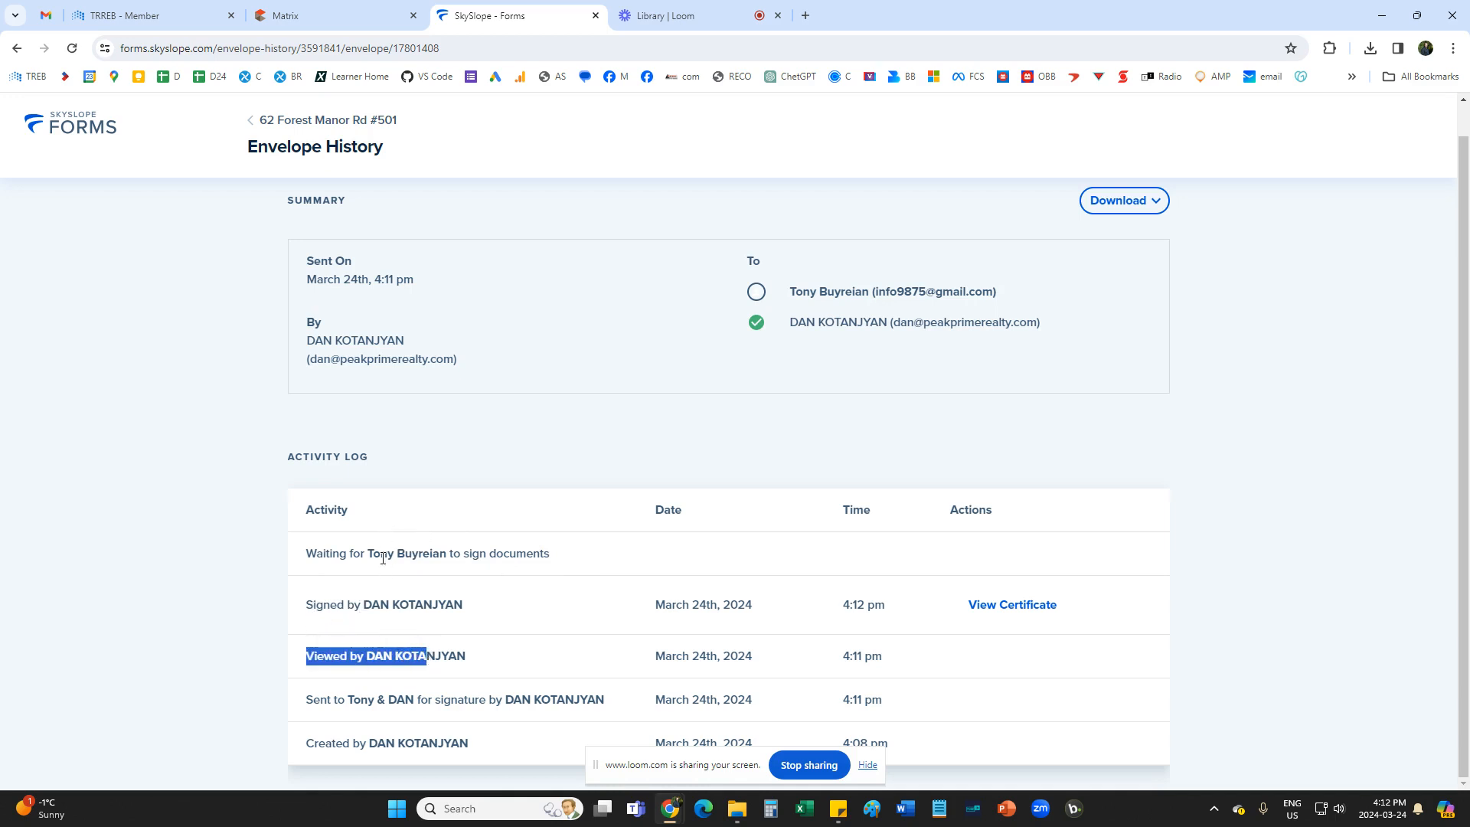
{"action": "left_click", "coordinate": [503, 626]}
{"action": "scroll", "coordinate": [509, 627], "scroll_direction": "up", "scroll_amount": 1}
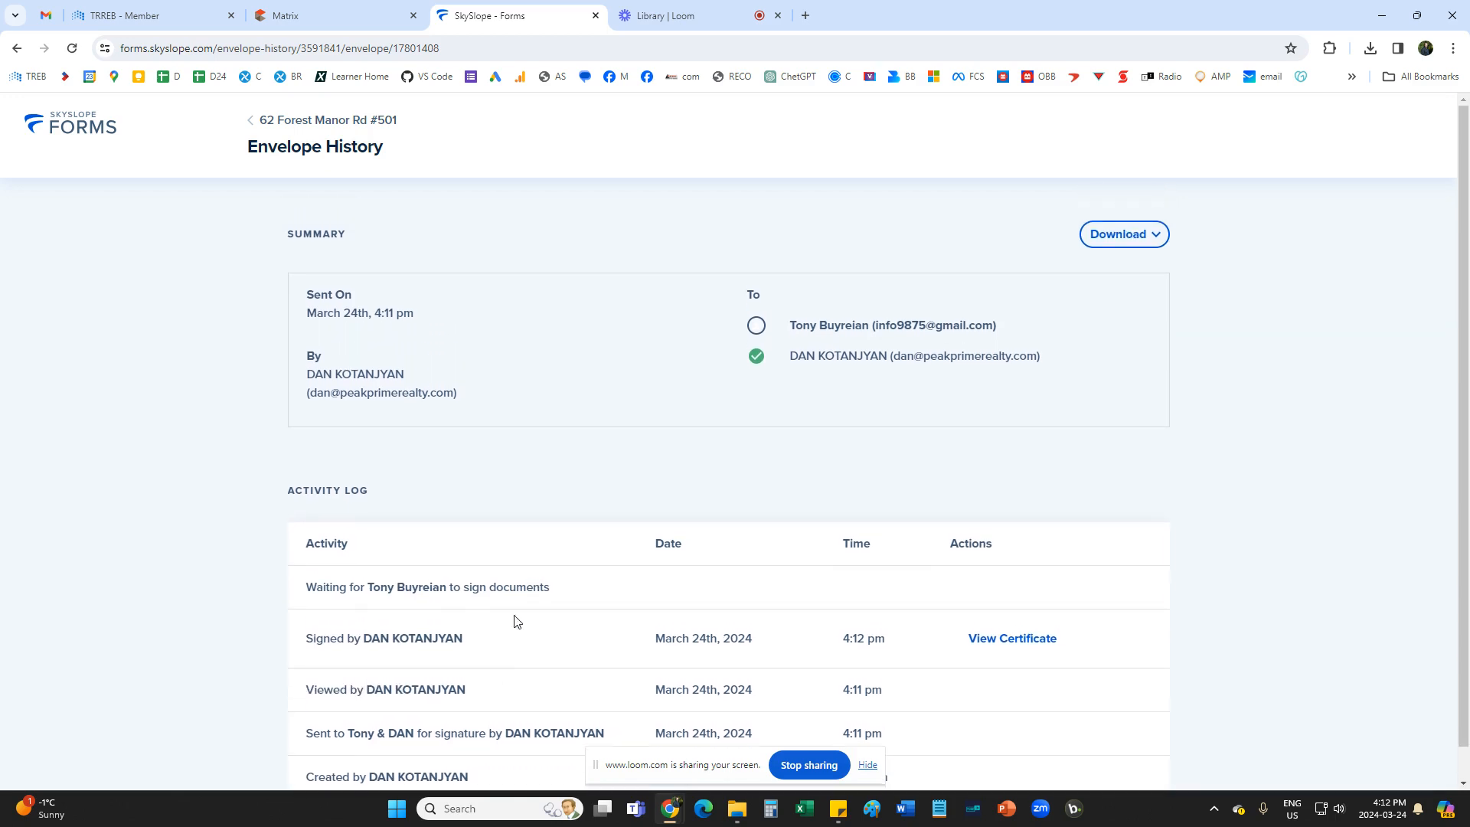
{"action": "left_click", "coordinate": [253, 122]}
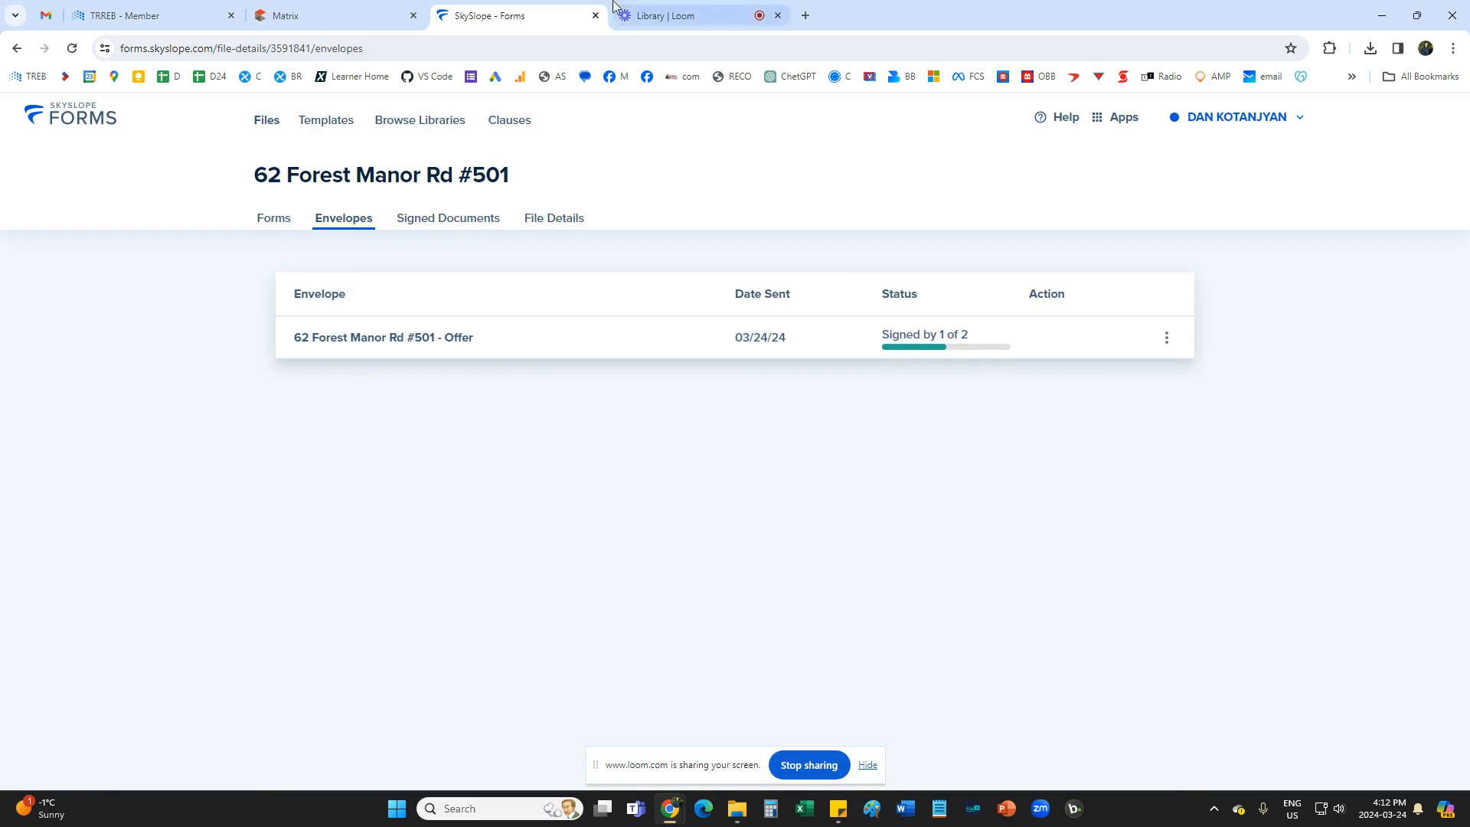